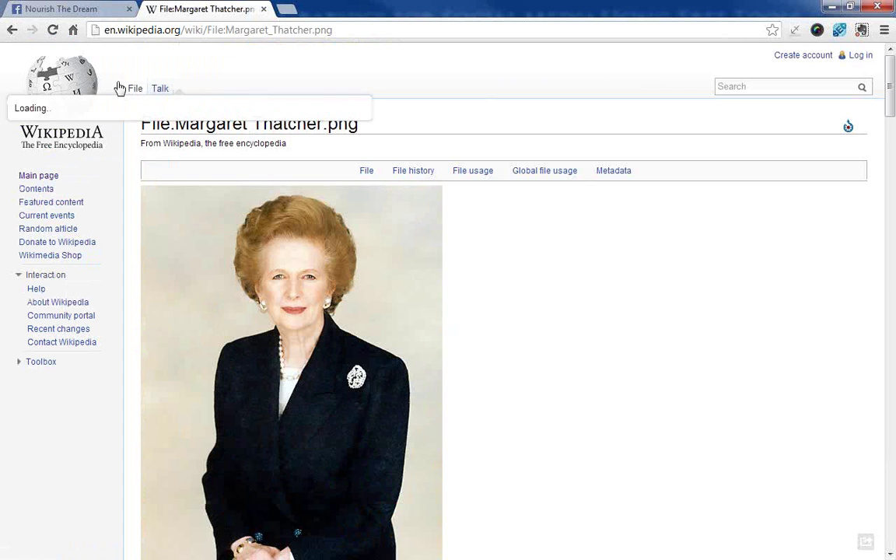
- Examine the description, source, author, permission and licensing details of the Margaret Thatcher.png file
click(116, 25)
click(553, 304)
scroll(554, 304, down, 3)
scroll(553, 304, down, 2)
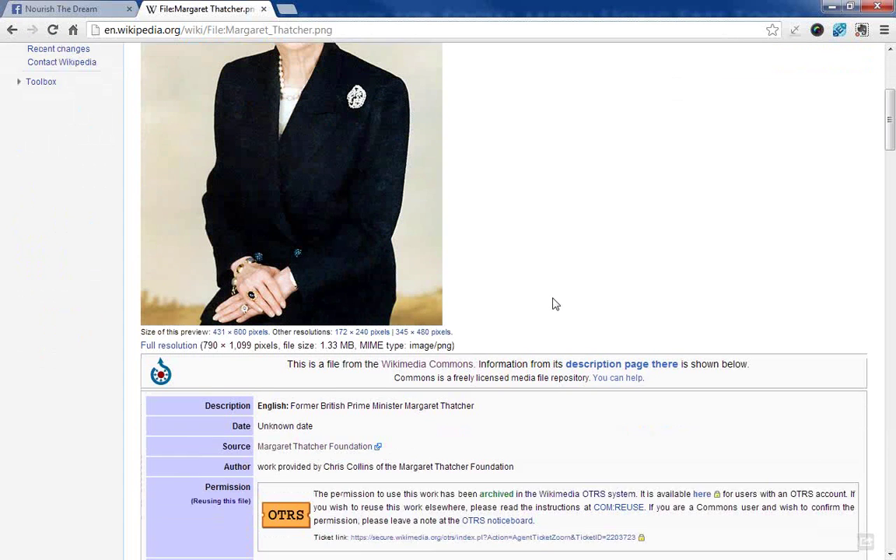
scroll(554, 299, down, 1)
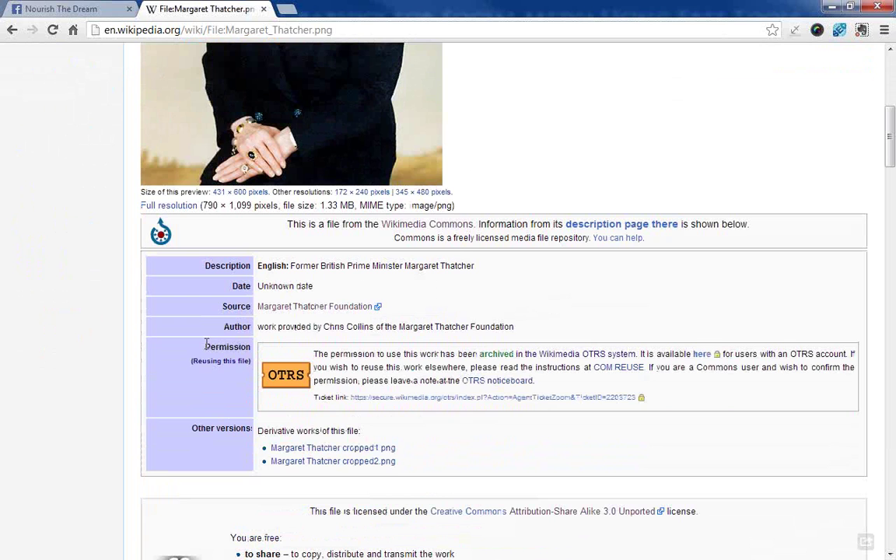
drag(205, 346, 252, 348)
click(589, 320)
scroll(456, 419, down, 3)
scroll(457, 418, down, 2)
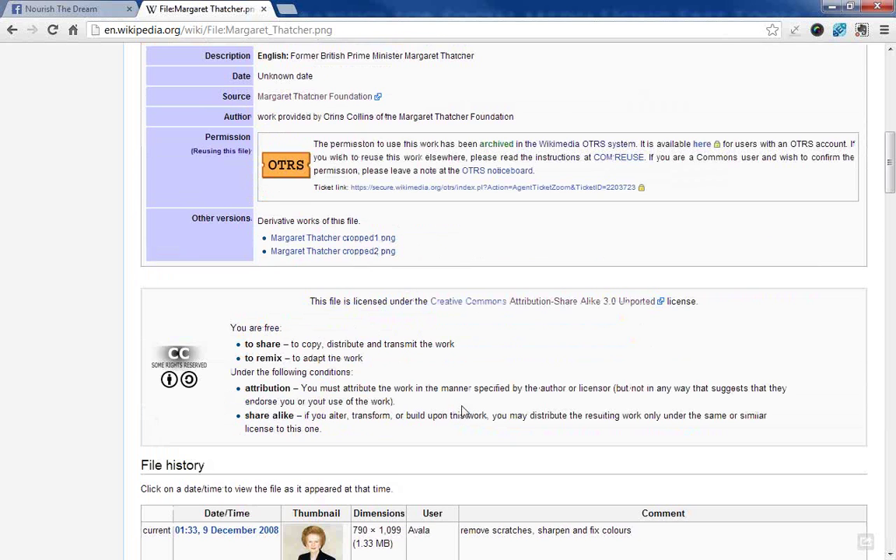
- Open the Attribution-Share Alike 3.0 Unported licence in a new tab, highlight the file's sharing and remixing terms, and switch to the licence page
mouse_move(444, 307)
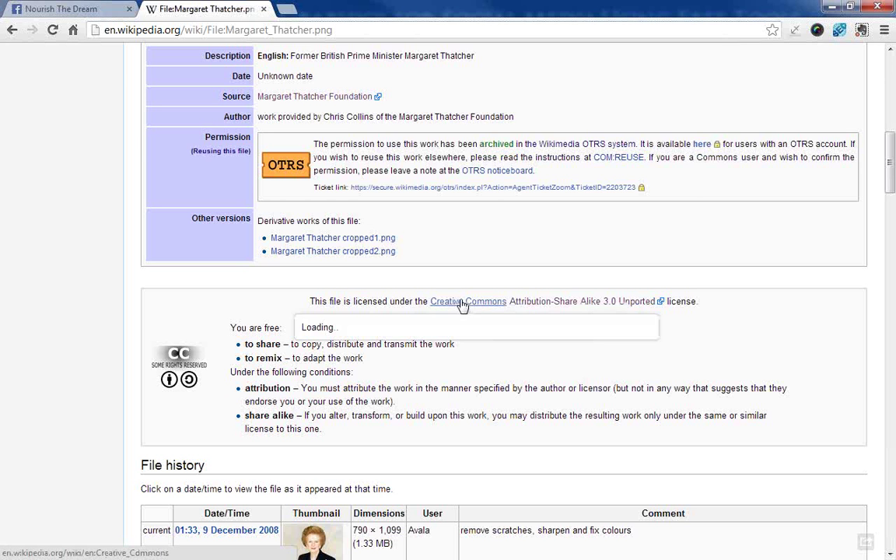
right_click(535, 309)
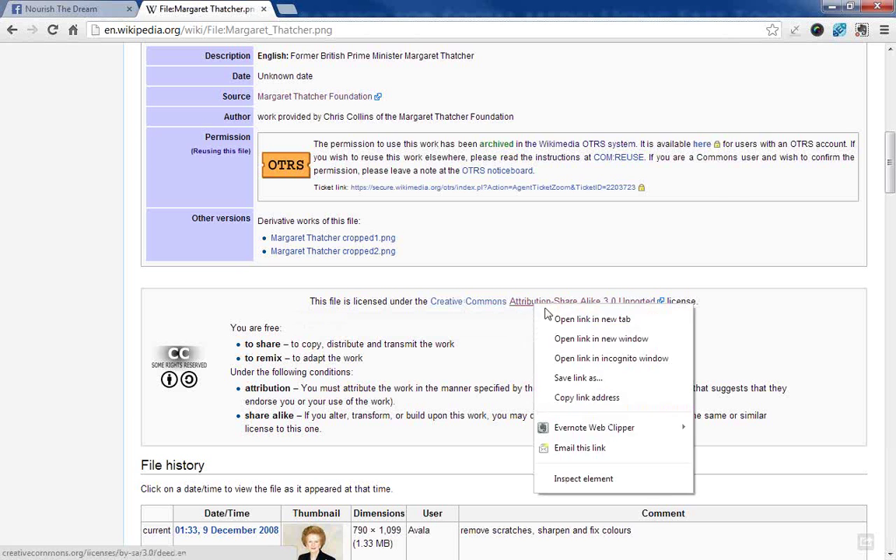
click(556, 317)
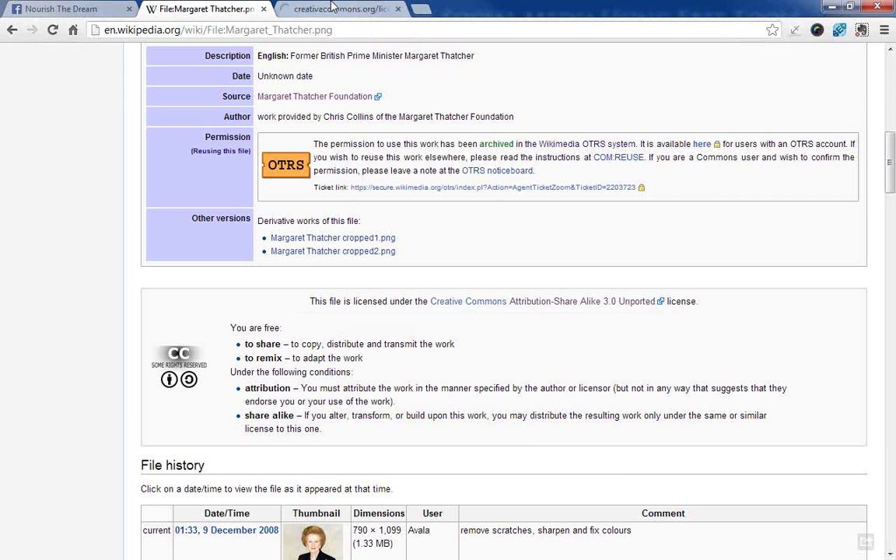
drag(289, 344, 354, 371)
click(406, 335)
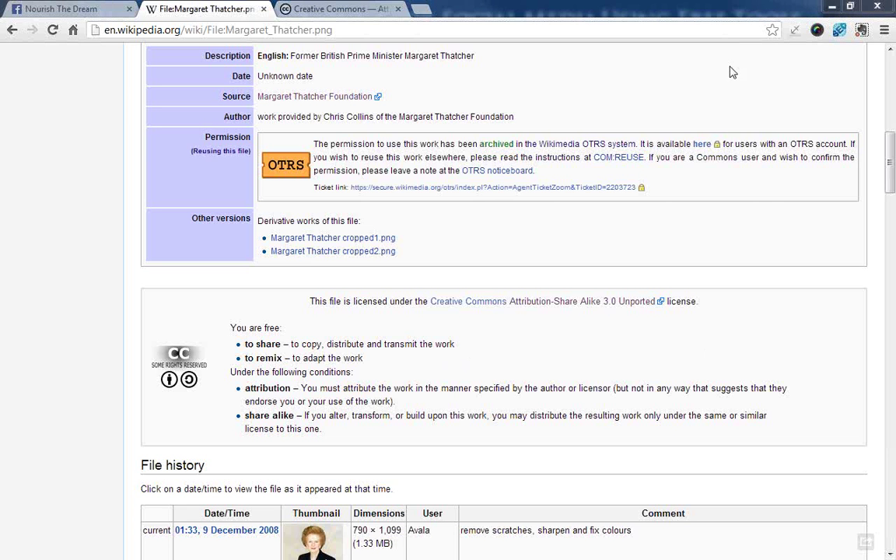
click(329, 7)
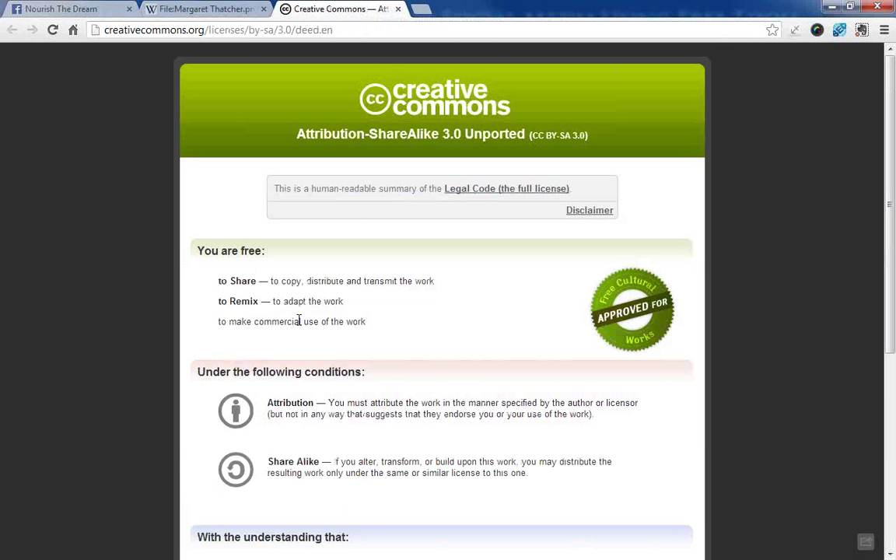
- Examine the licence's Attribution and Share Alike conditions, highlighting each condition's name while reading
drag(267, 402, 314, 400)
click(358, 416)
scroll(358, 416, down, 1)
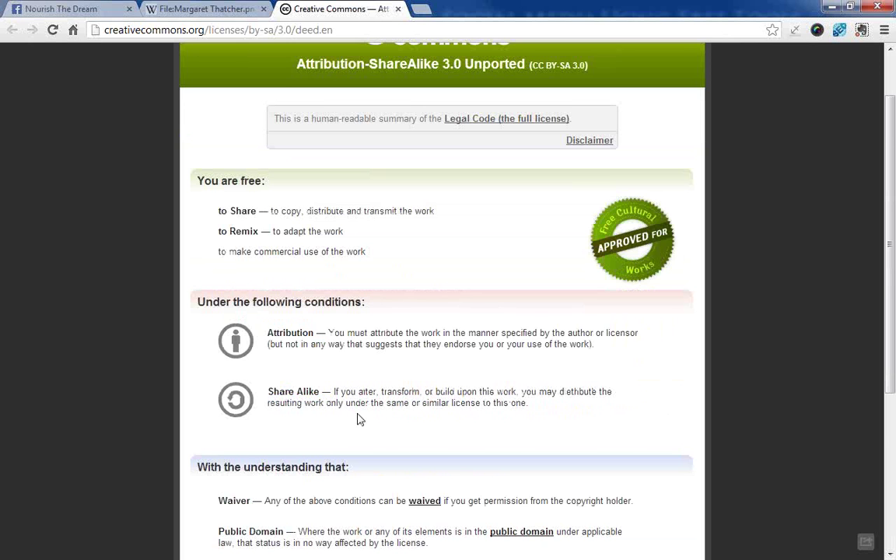
scroll(358, 416, down, 1)
drag(267, 322, 318, 322)
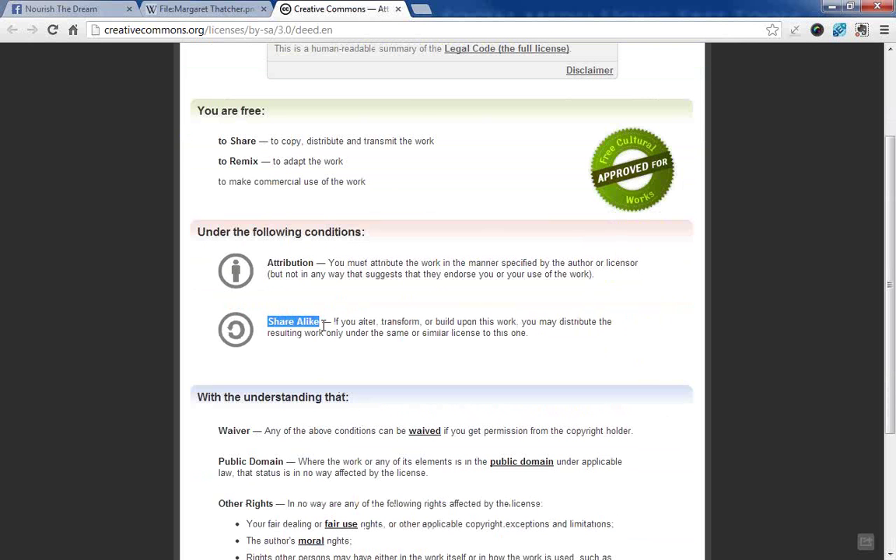
scroll(375, 350, up, 2)
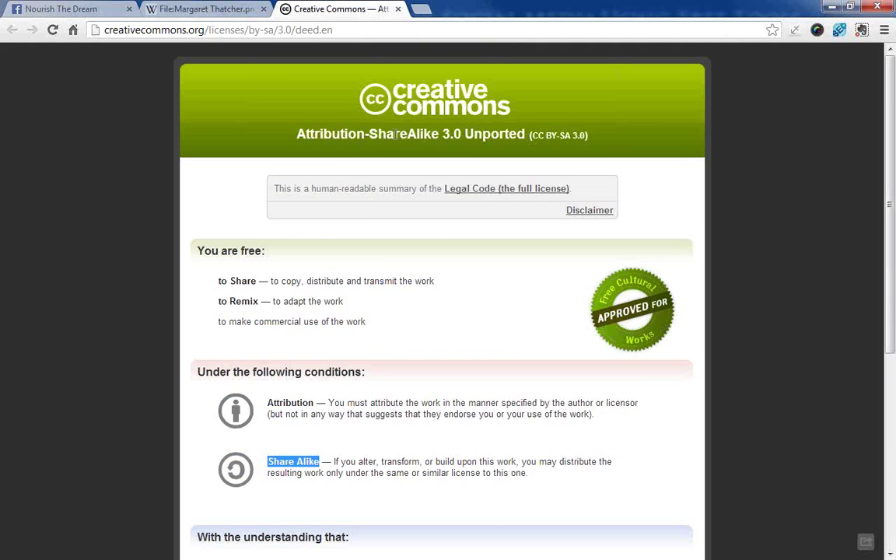
scroll(426, 346, down, 3)
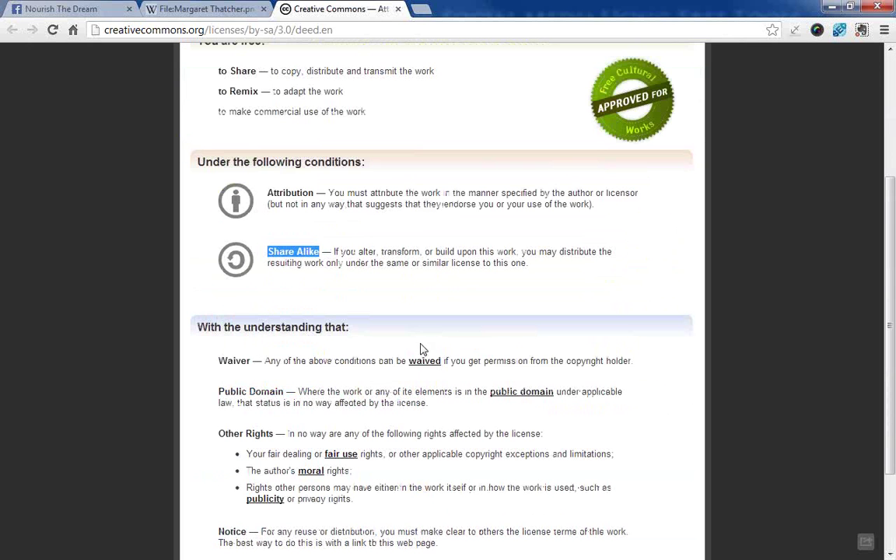
drag(268, 192, 315, 192)
drag(267, 252, 319, 246)
click(320, 247)
drag(266, 253, 320, 250)
click(318, 249)
drag(269, 251, 319, 253)
click(322, 253)
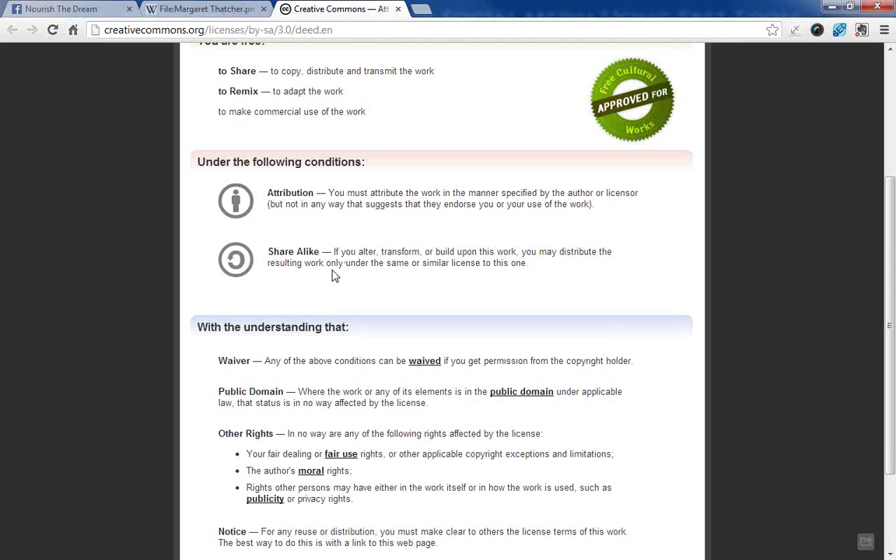
drag(268, 252, 325, 252)
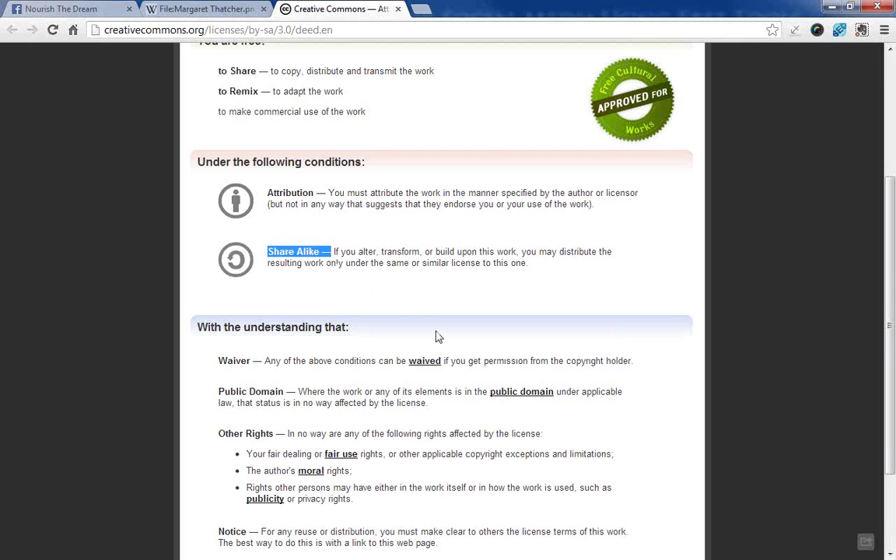
click(412, 298)
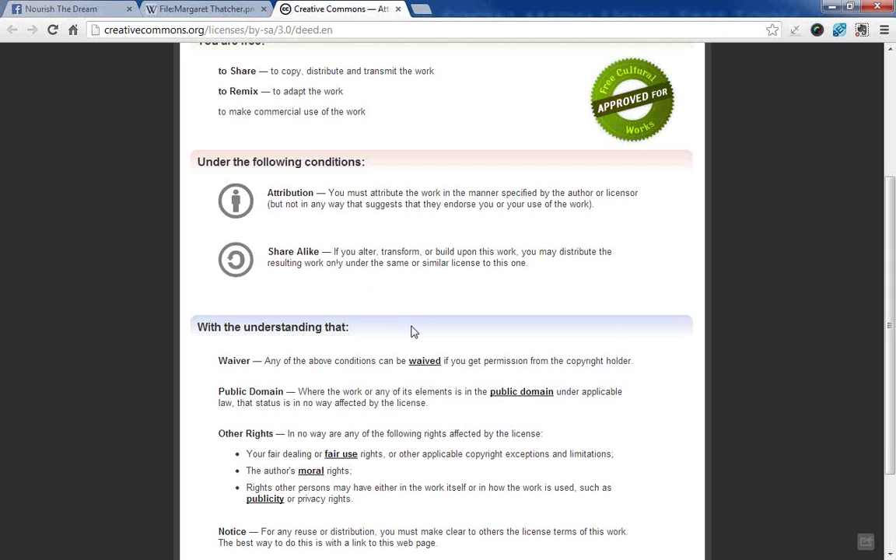
drag(268, 190, 314, 187)
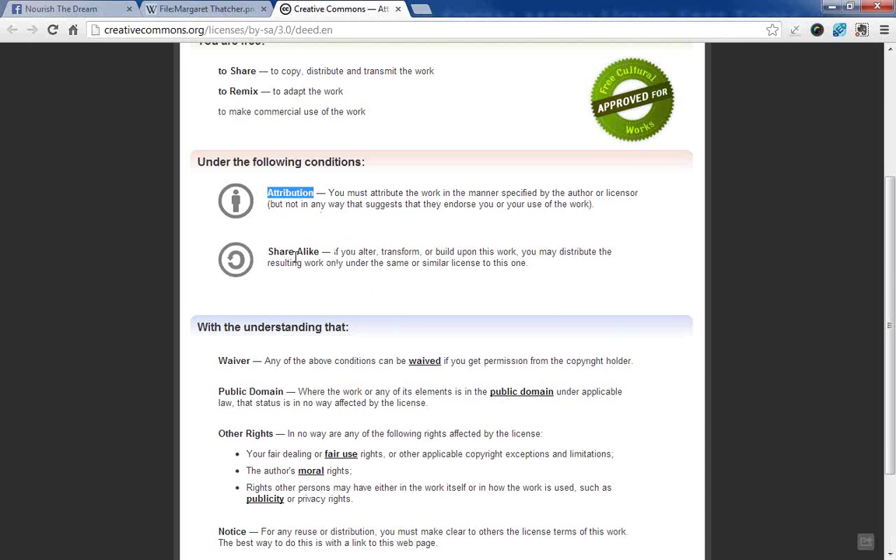
click(267, 253)
drag(268, 253, 318, 252)
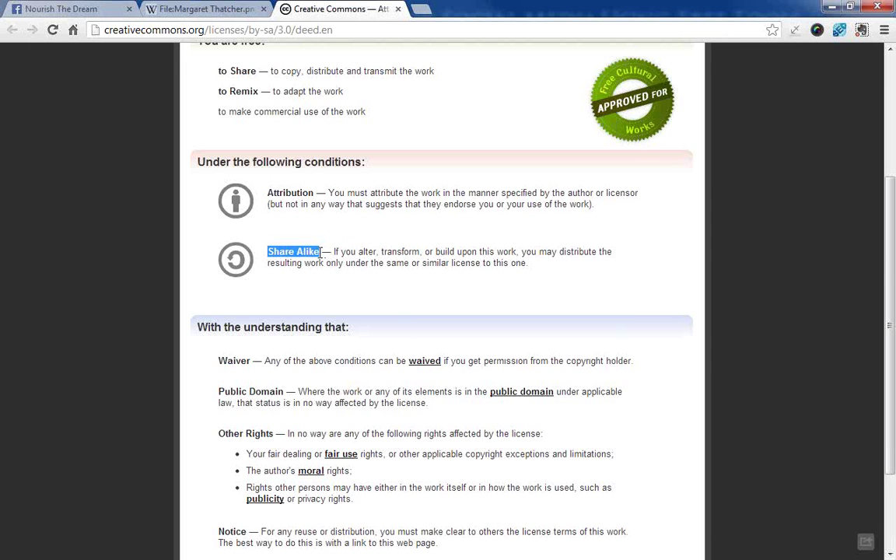
click(376, 300)
- Read the licence's "With the understanding that" section, highlighting the Waiver and Public Domain paragraphs
scroll(376, 300, up, 3)
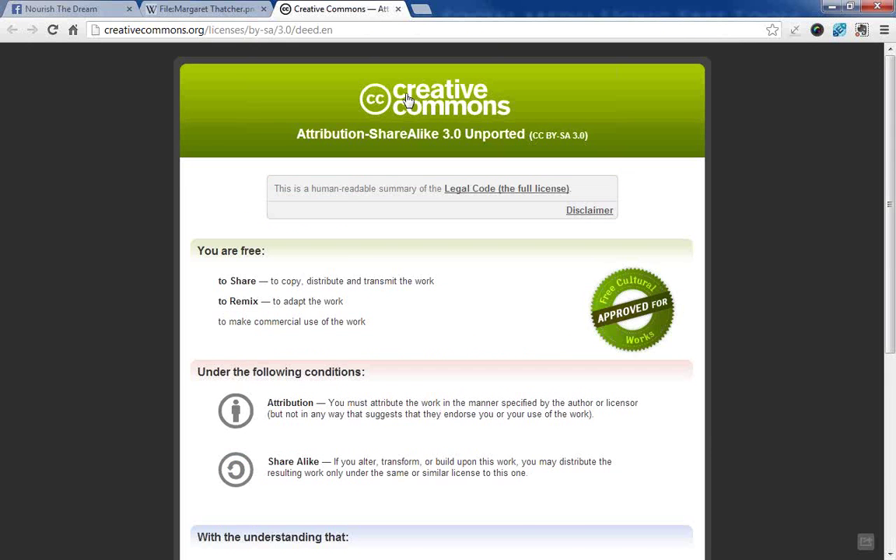
scroll(400, 236, down, 5)
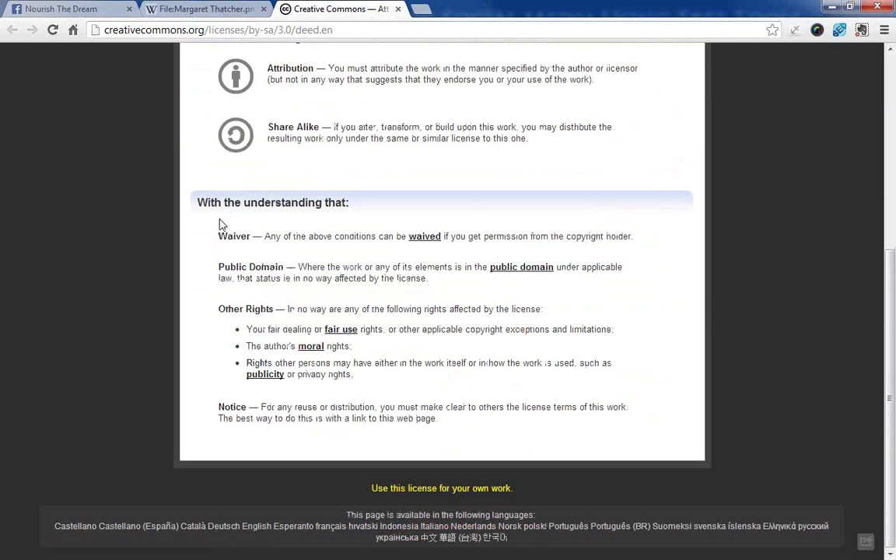
drag(217, 237, 424, 286)
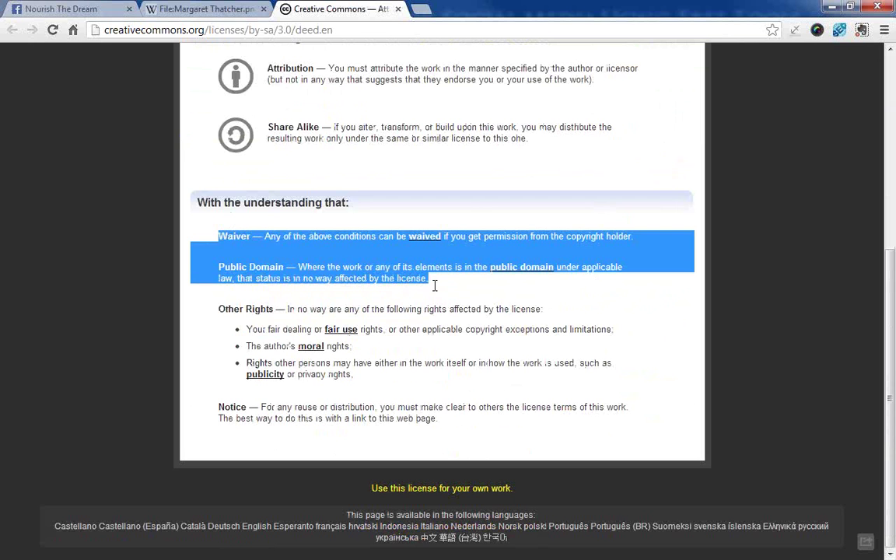
click(436, 289)
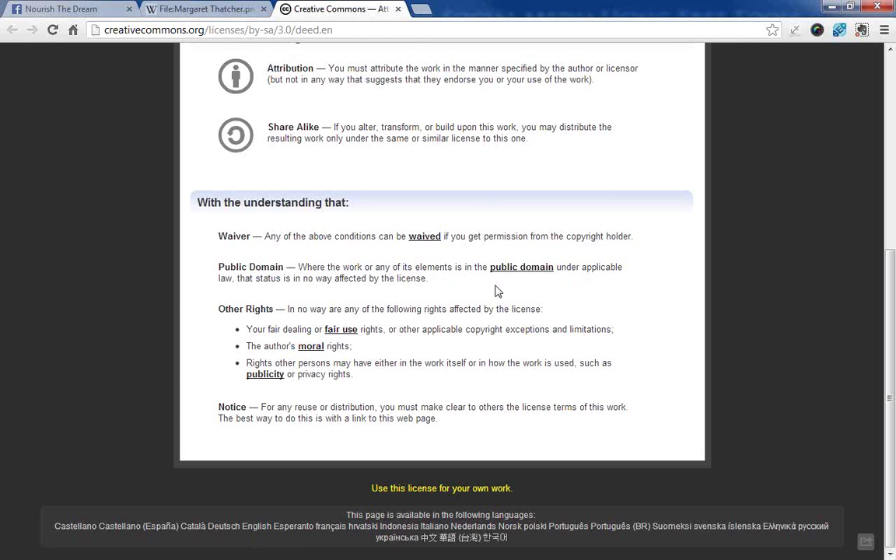
scroll(431, 288, up, 5)
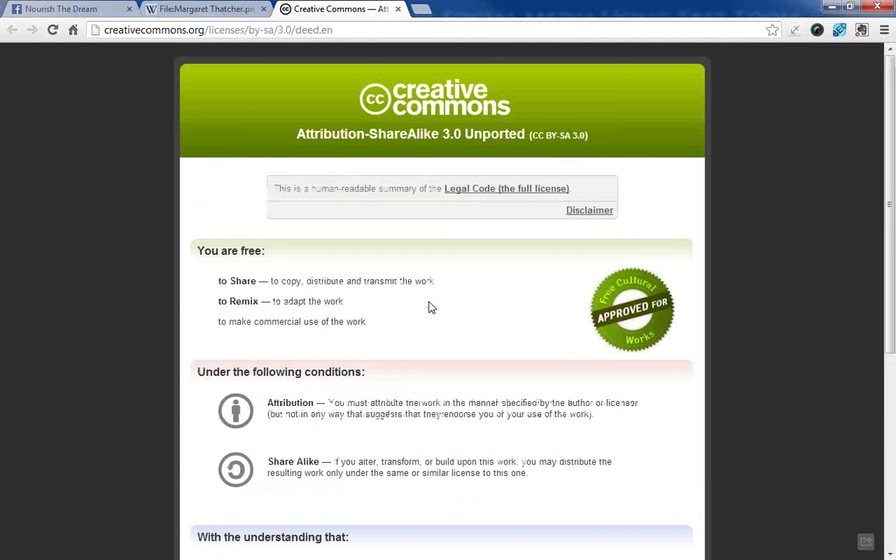
- Close the Creative Commons licence page and open the Margaret Thatcher article through a Wikipedia search for "margar"
click(397, 9)
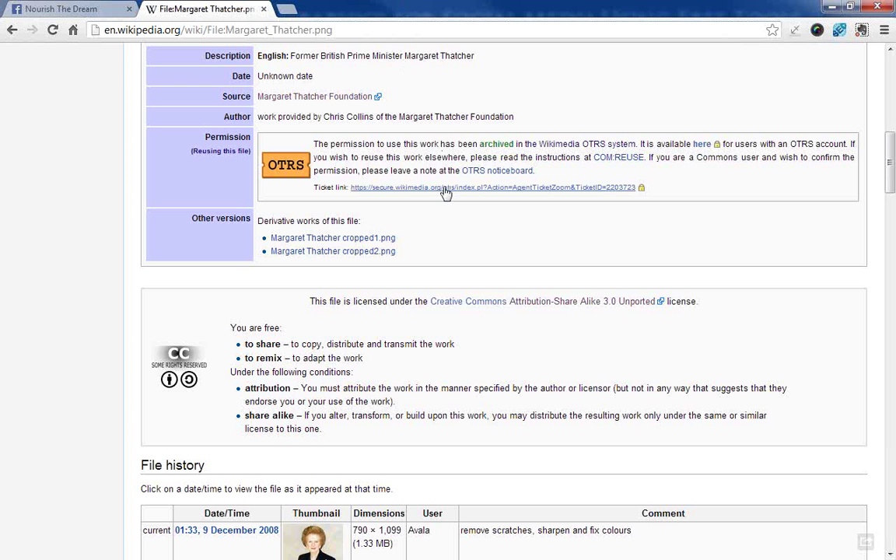
scroll(439, 228, up, 10)
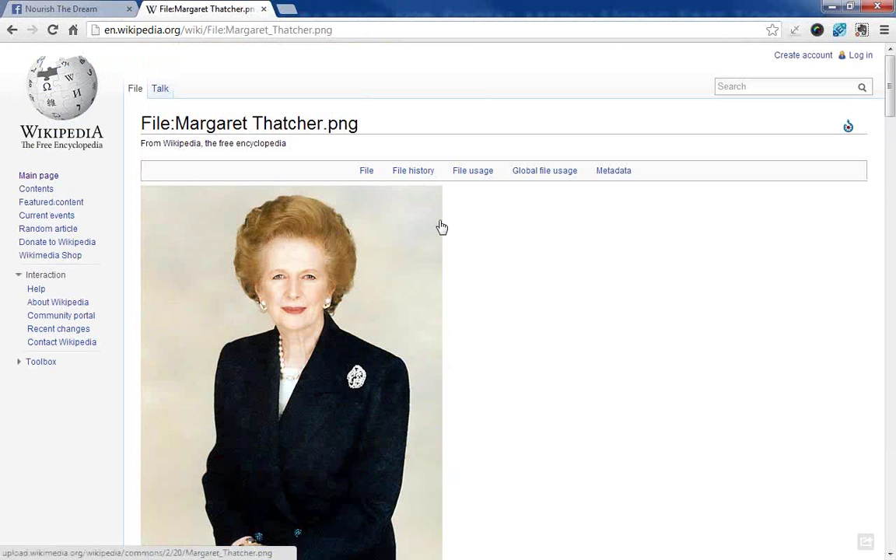
click(750, 86)
text(margar)
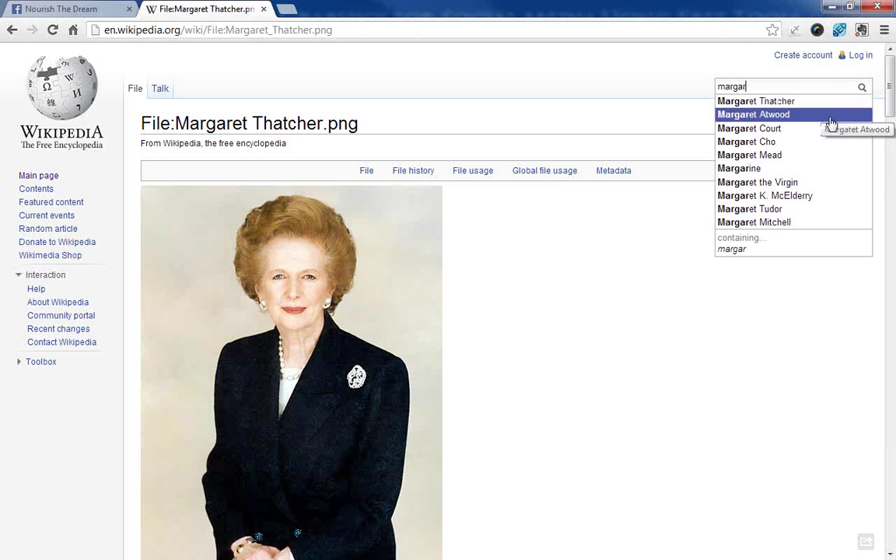
click(790, 109)
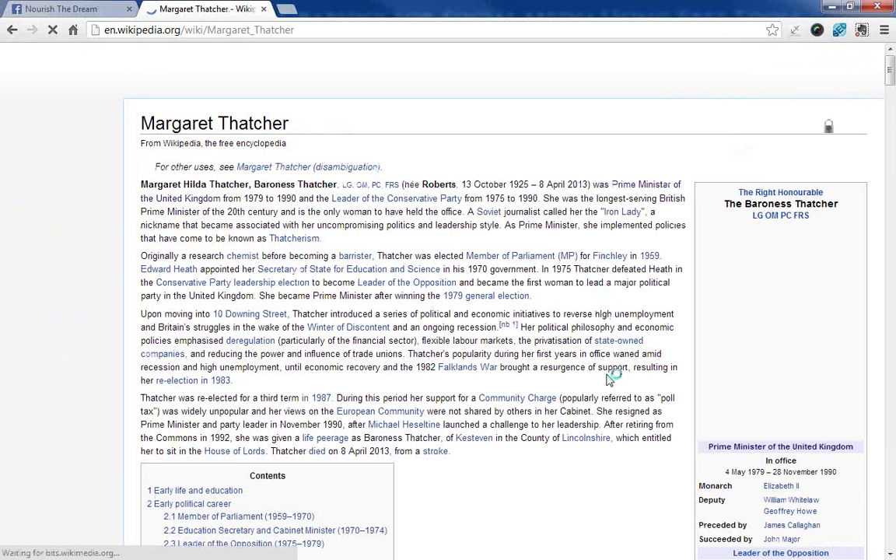
- Open the file page of the black-and-white photo in the article's "Leader of the Opposition (1975–1979)" section
scroll(615, 367, down, 8)
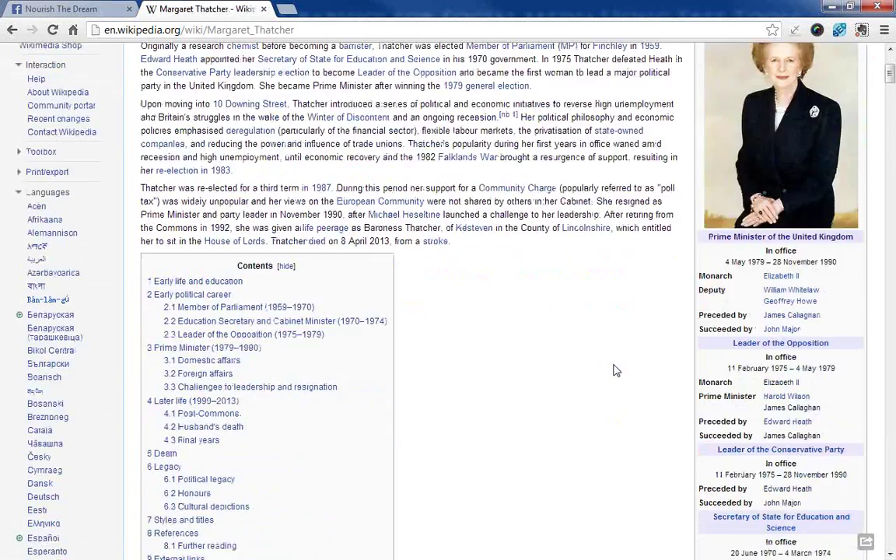
scroll(614, 367, down, 12)
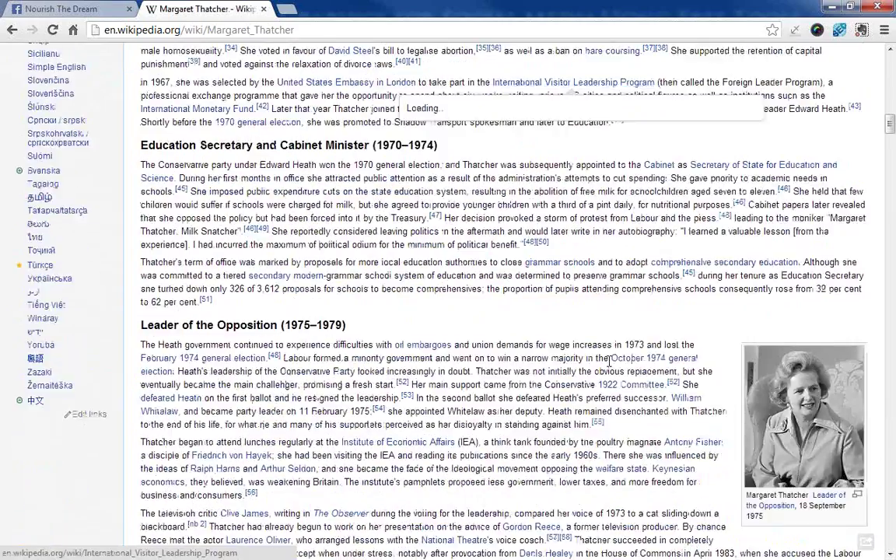
scroll(609, 360, down, 3)
click(801, 234)
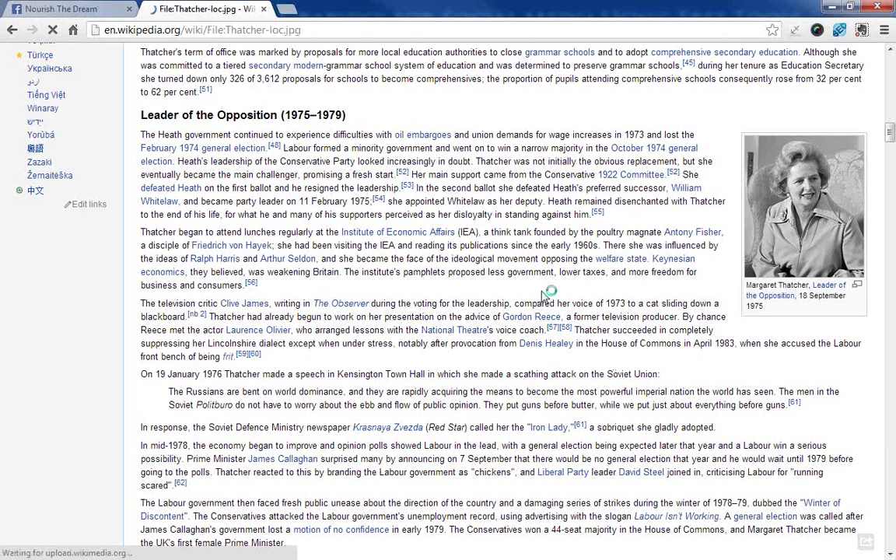
- Examine the source and permission details of Thatcher-loc.jpg, highlighting the paragraphs on donated rights and usage restrictions
scroll(542, 297, down, 4)
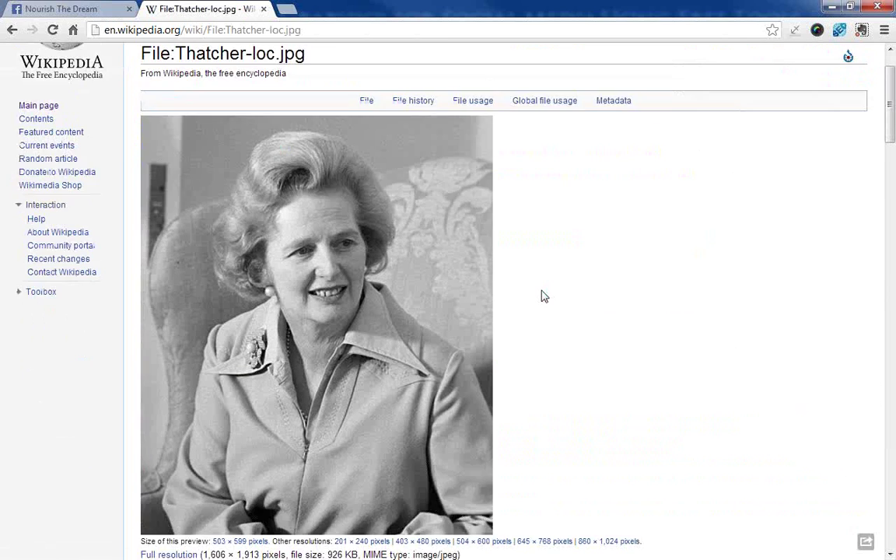
scroll(542, 296, down, 5)
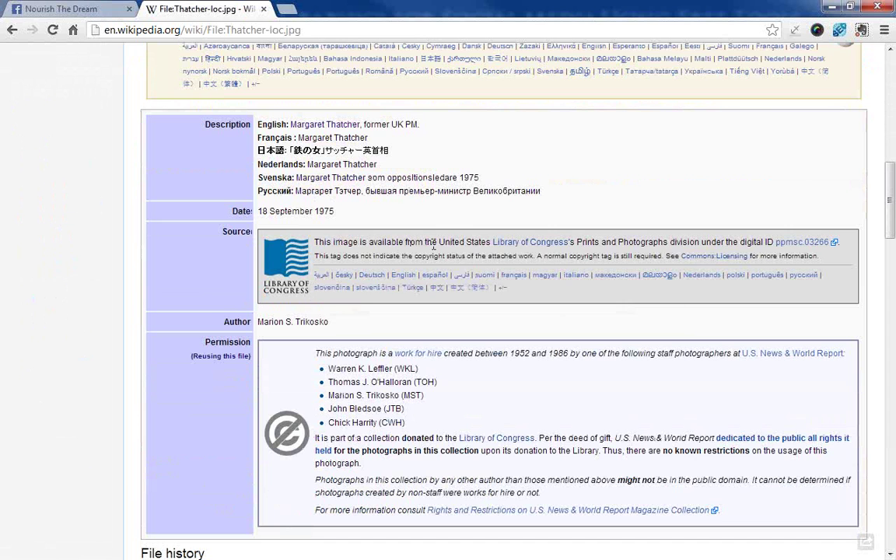
mouse_move(516, 250)
scroll(499, 338, down, 1)
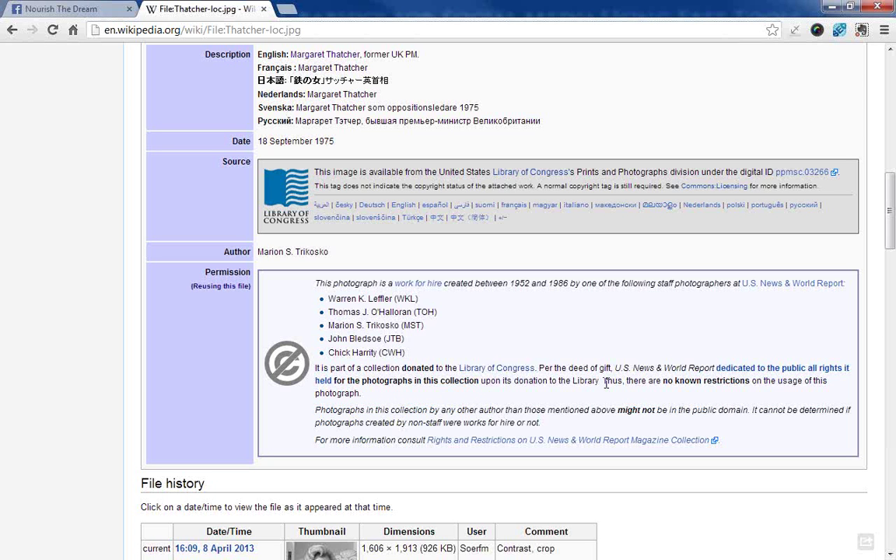
drag(540, 422, 315, 368)
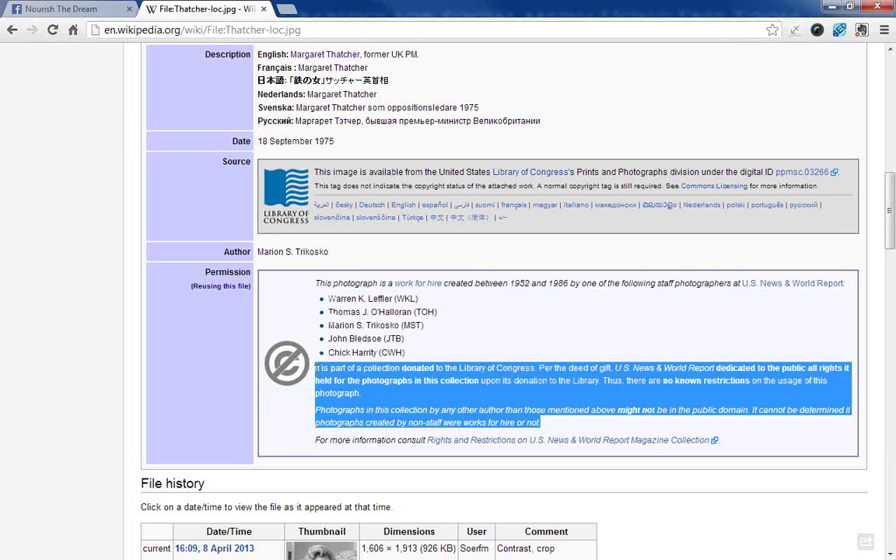
click(513, 349)
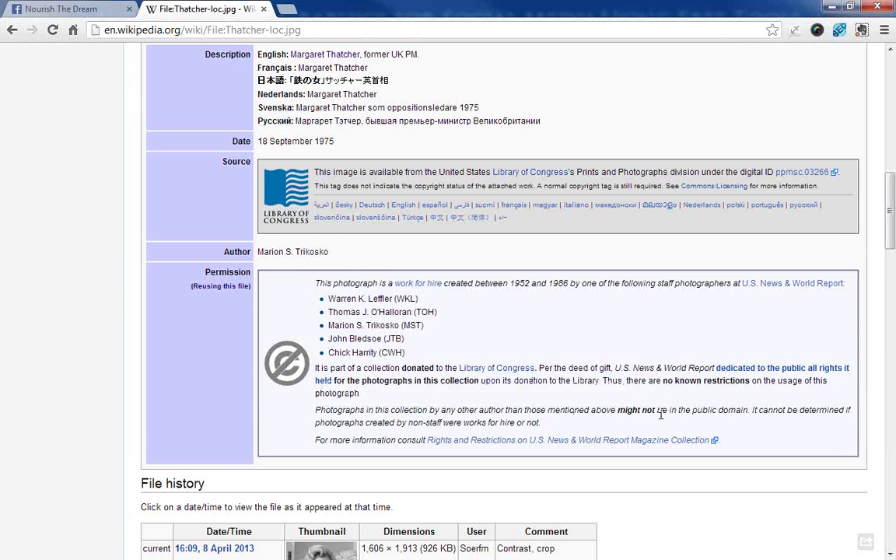
scroll(660, 414, up, 10)
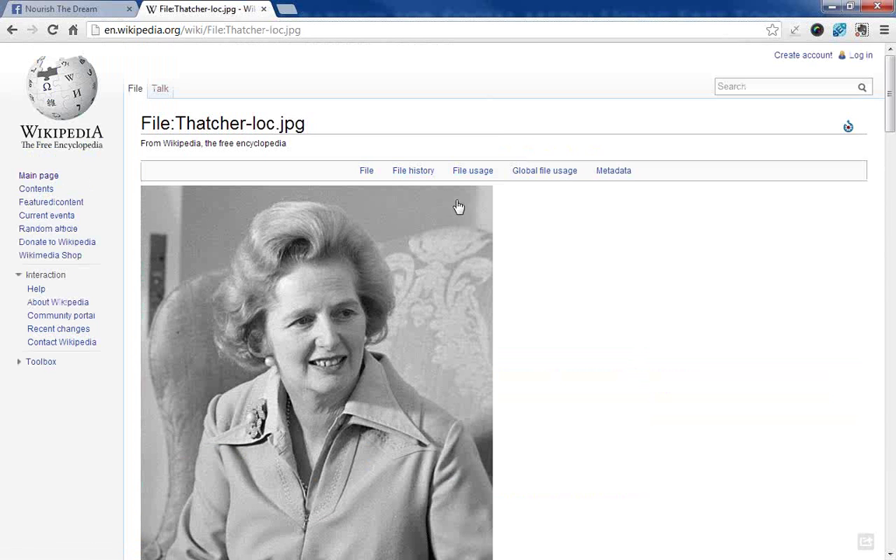
- Review the source, permission and file history details on the Thatcher-loc.jpg page
scroll(578, 266, down, 8)
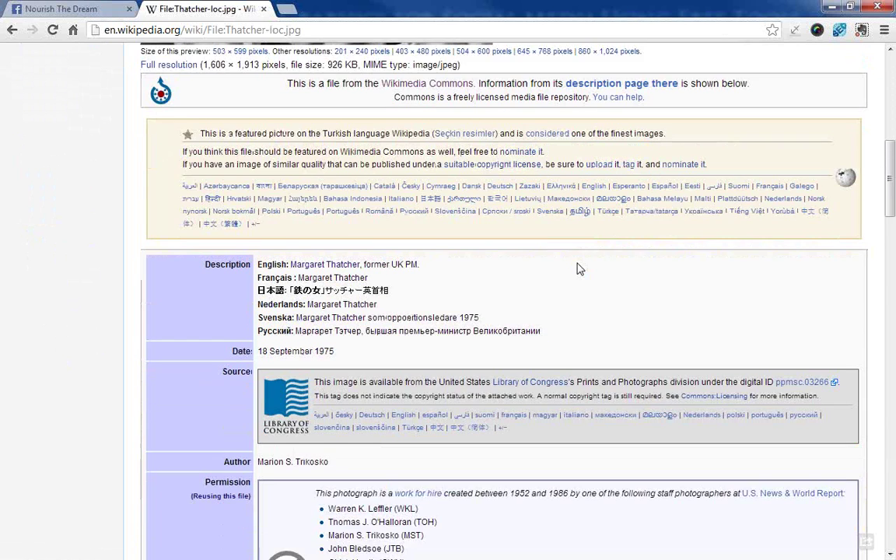
scroll(578, 268, down, 3)
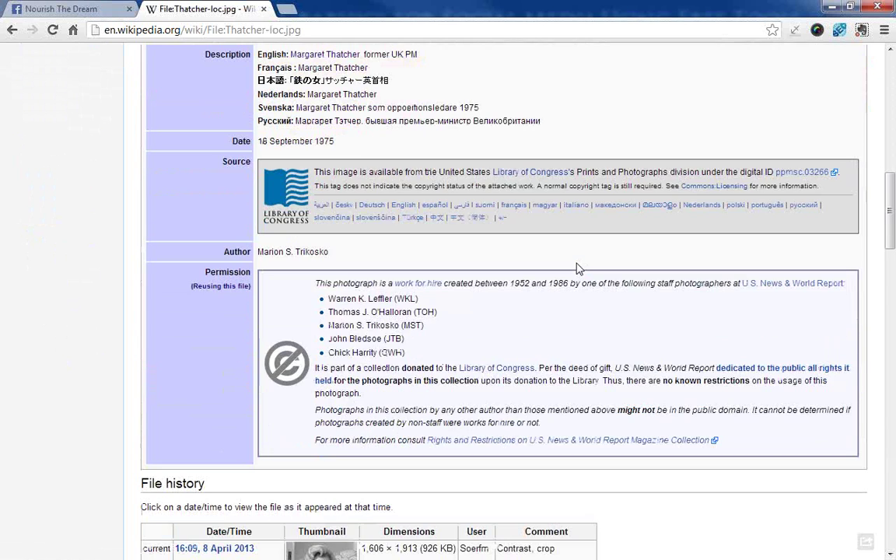
scroll(602, 352, down, 8)
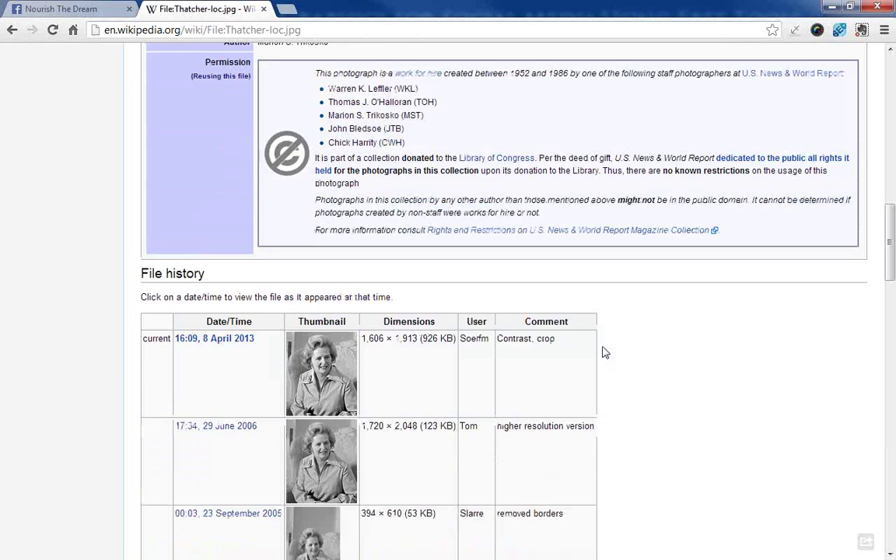
scroll(599, 343, up, 19)
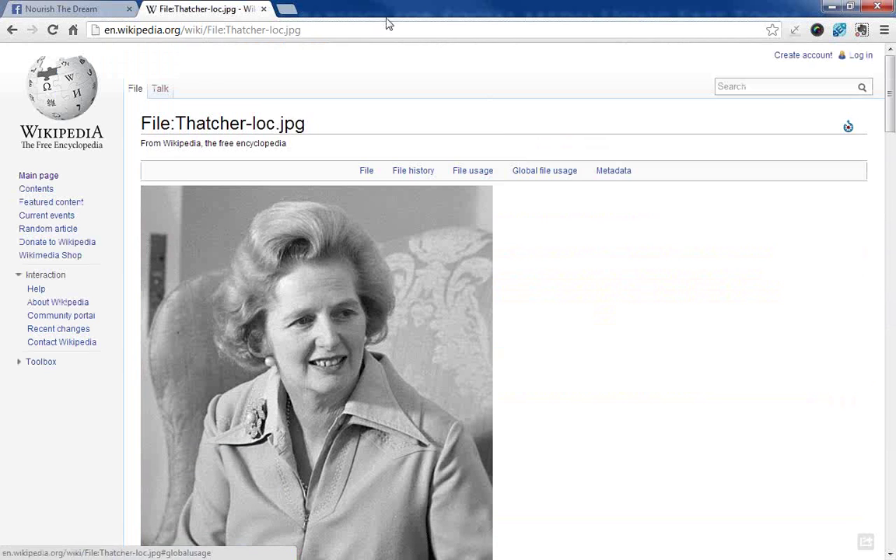
- Go to commons.wikimedia.org and open the Margaret Thatcher gallery through a search for "margaret that"
click(382, 30)
text(commons.wikimedia.org)
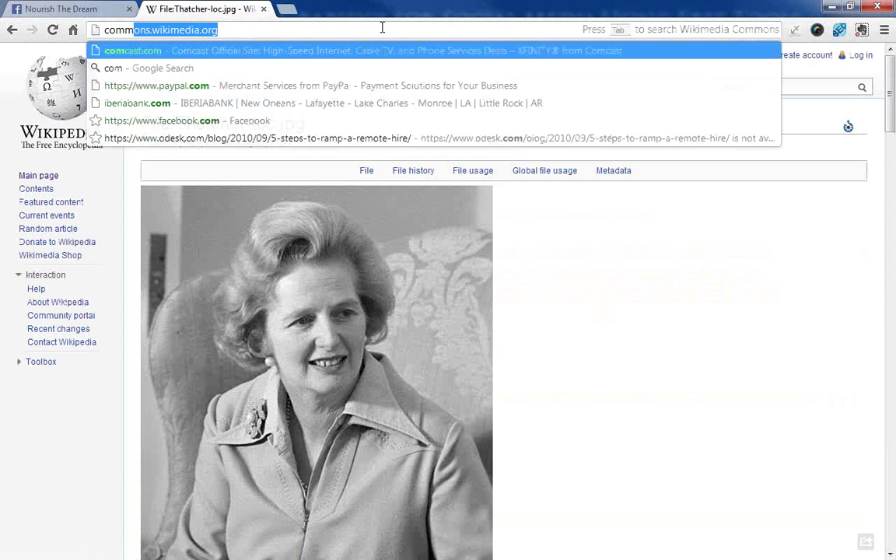
key(Return)
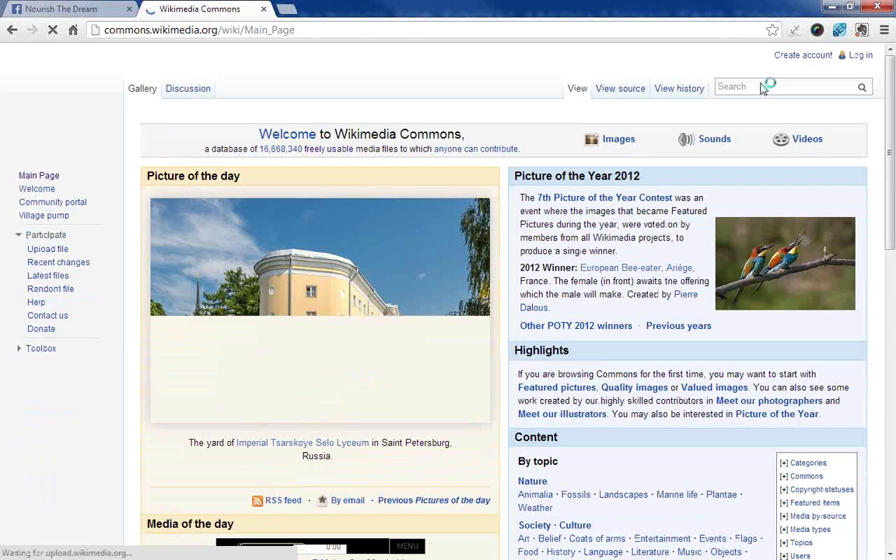
text(m)
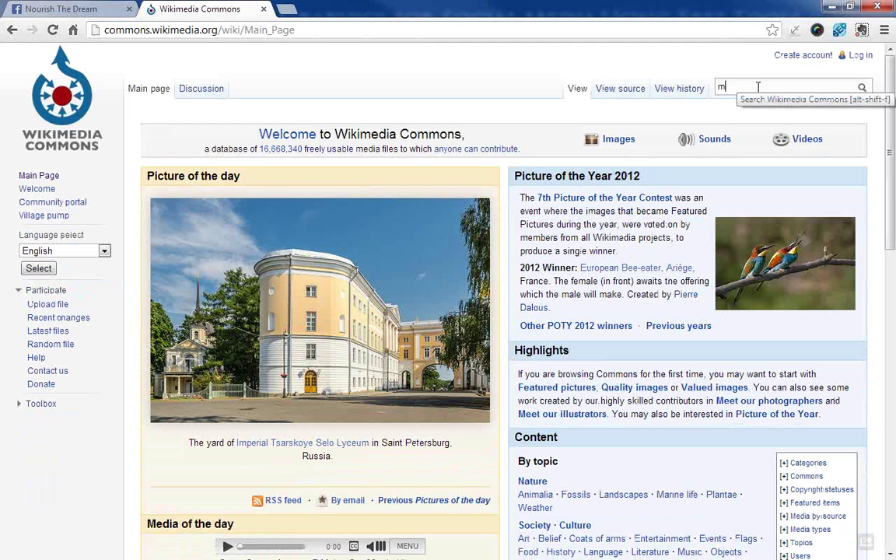
text(argaret that)
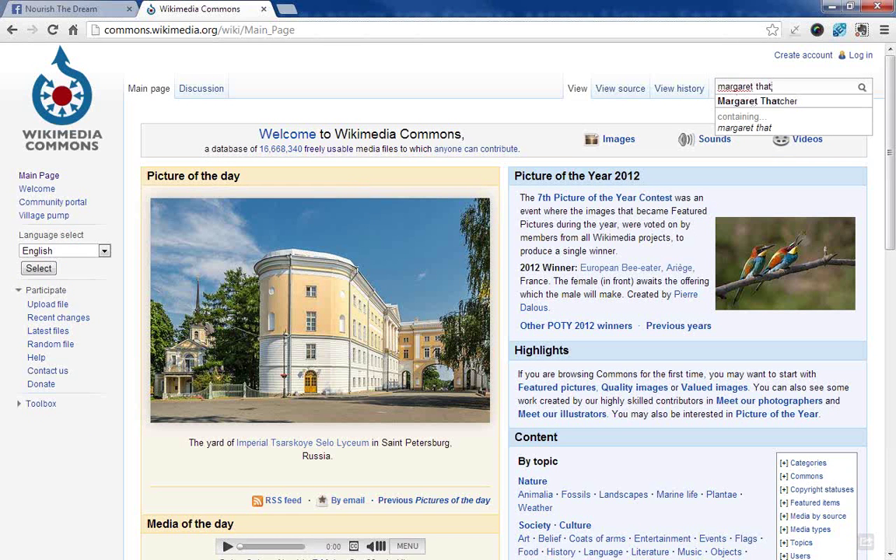
click(776, 102)
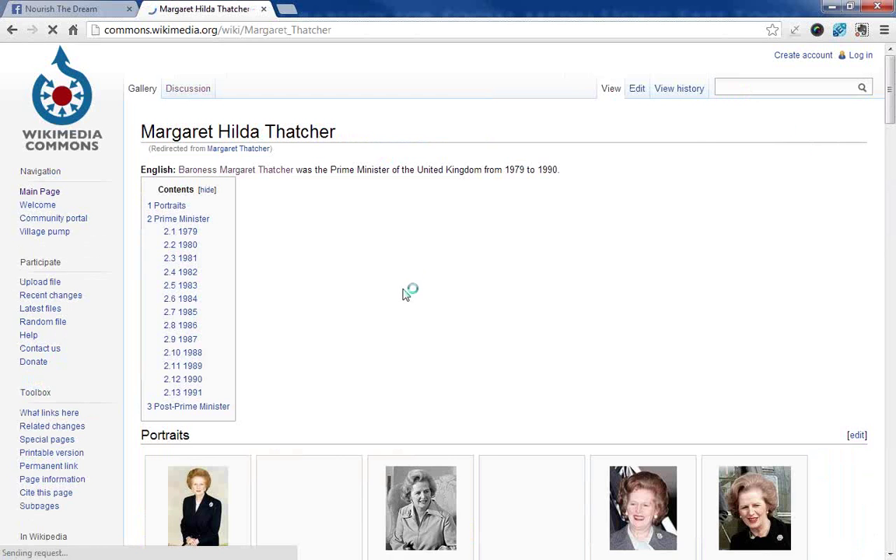
- Browse the portraits and Prime Minister photos, and open the file page of the 1981 photo of Thatcher with Ronald Reagan
scroll(392, 299, down, 2)
scroll(585, 193, down, 1)
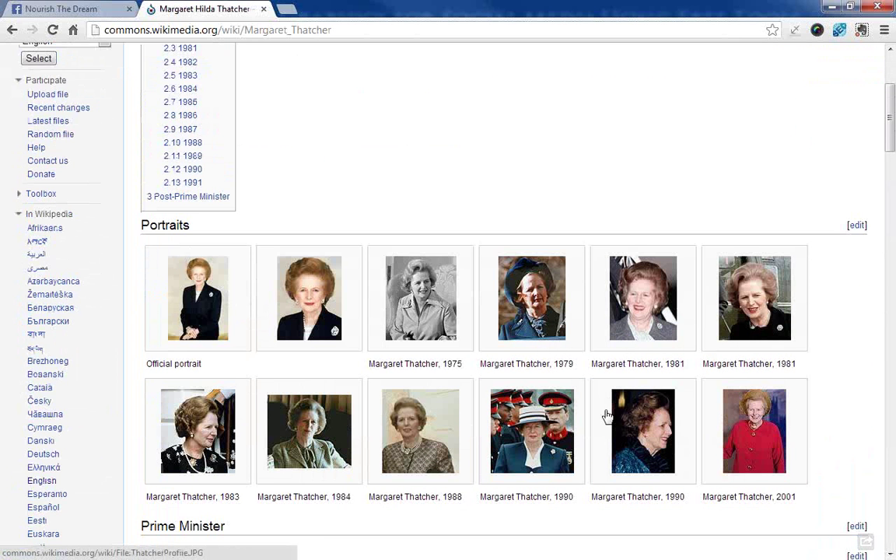
scroll(591, 404, down, 2)
scroll(612, 423, down, 3)
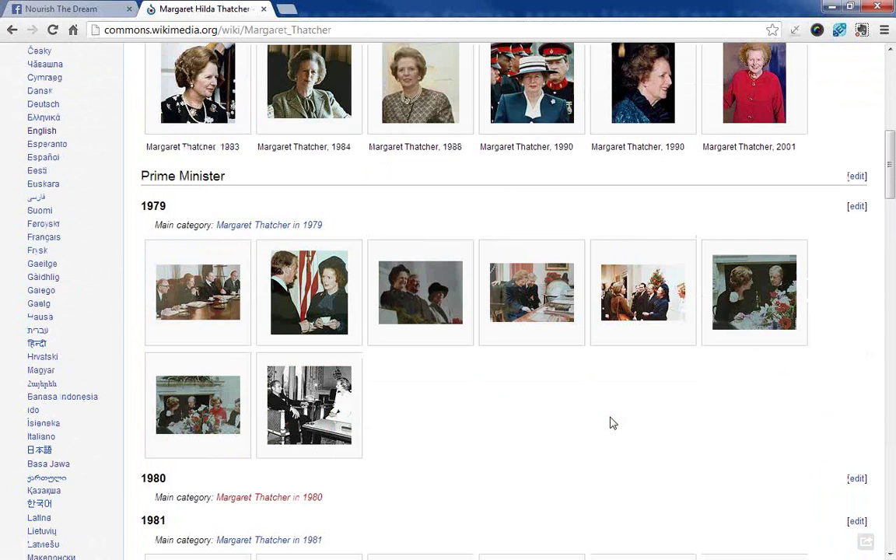
scroll(612, 423, up, 4)
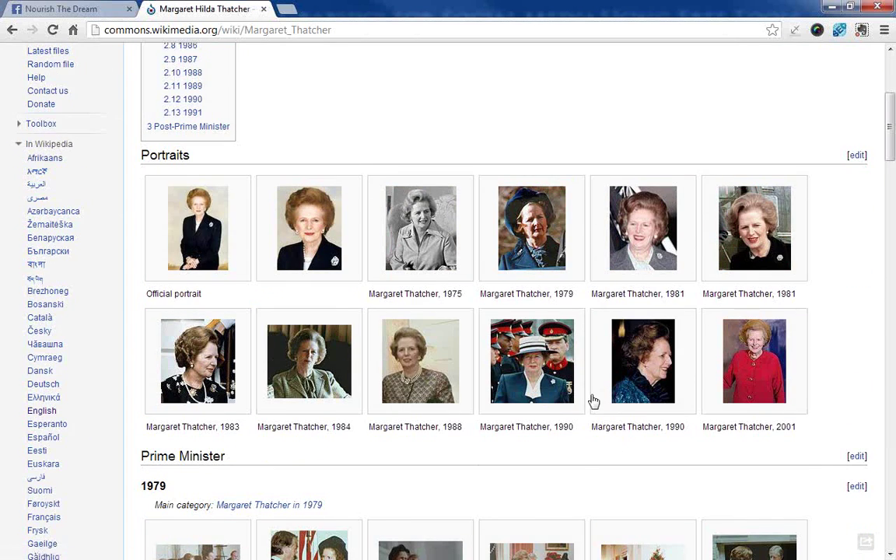
scroll(592, 400, up, 4)
scroll(543, 277, down, 4)
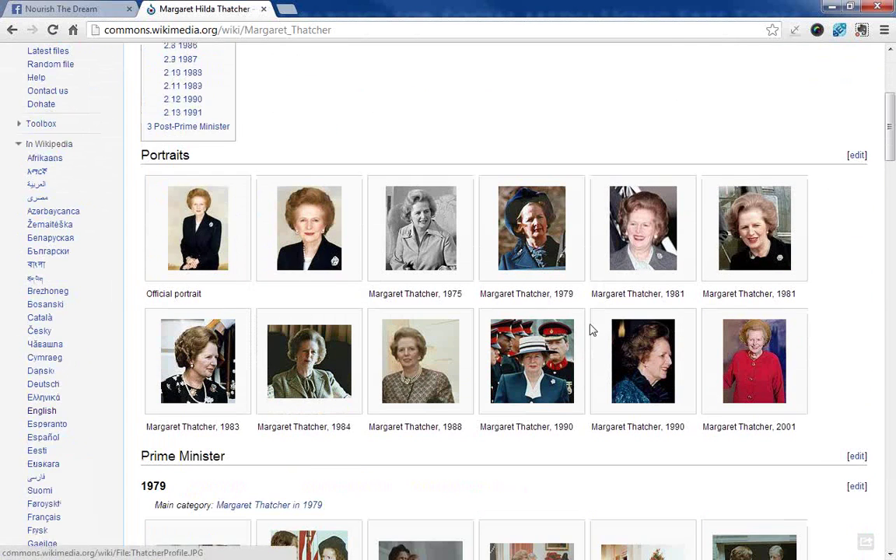
scroll(381, 399, down, 3)
scroll(384, 414, down, 5)
scroll(386, 418, down, 1)
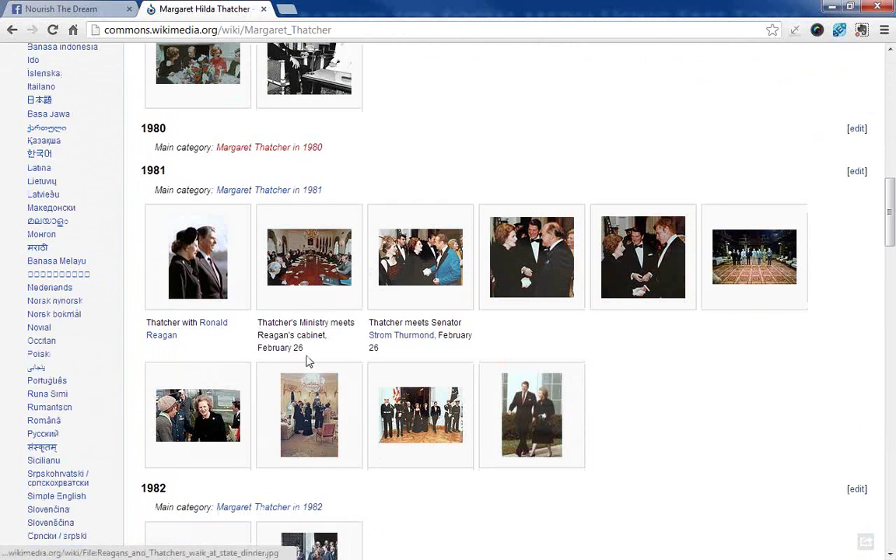
click(166, 235)
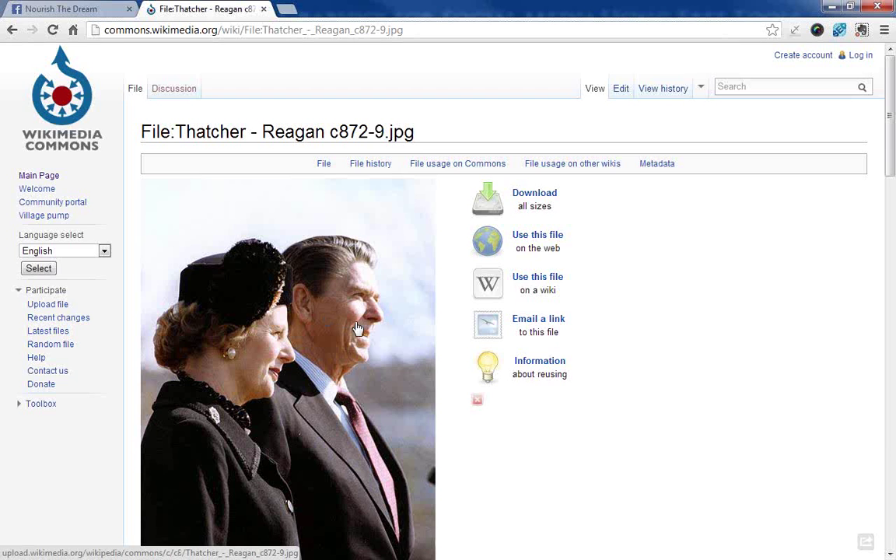
- Examine the photo's permission details, highlighting the Reagan Library Archives mention and the sentence granting use for any purpose
scroll(536, 389, down, 3)
scroll(535, 392, down, 1)
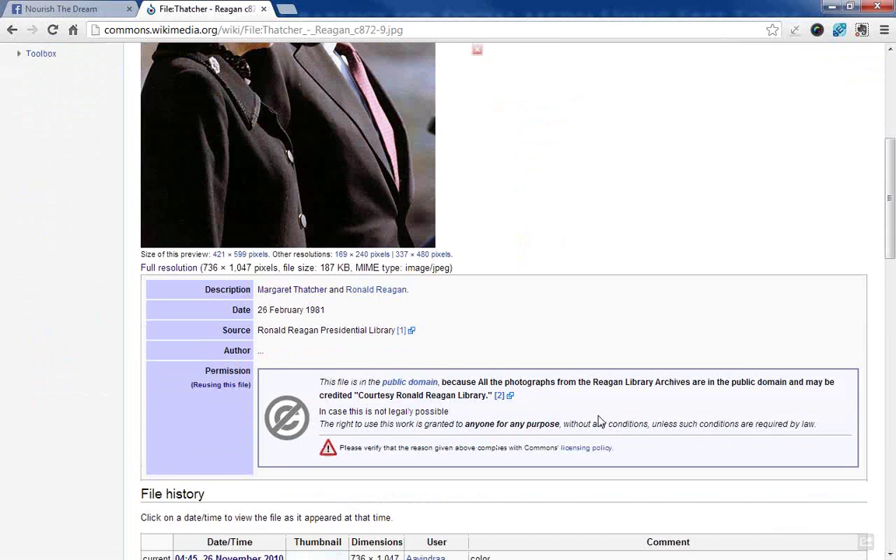
scroll(537, 387, down, 1)
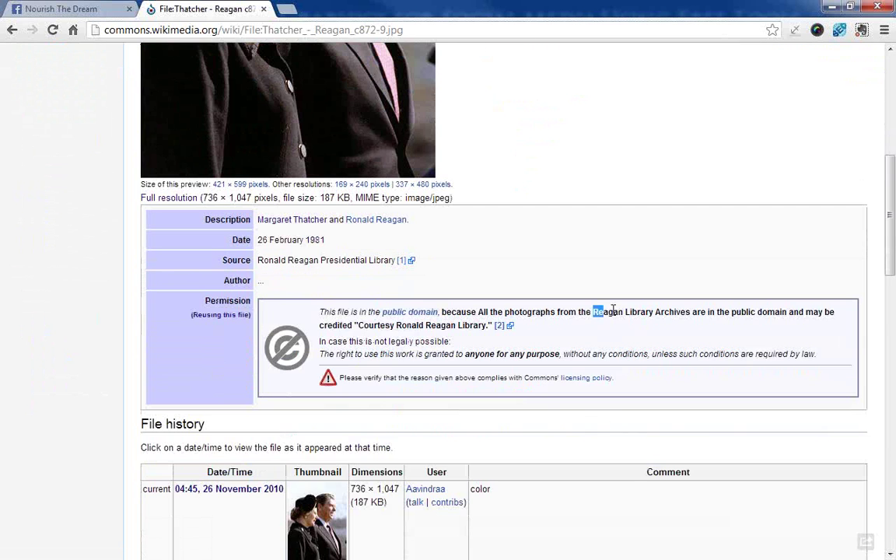
drag(592, 312, 689, 314)
click(448, 315)
drag(323, 353, 815, 355)
click(637, 357)
scroll(654, 359, up, 5)
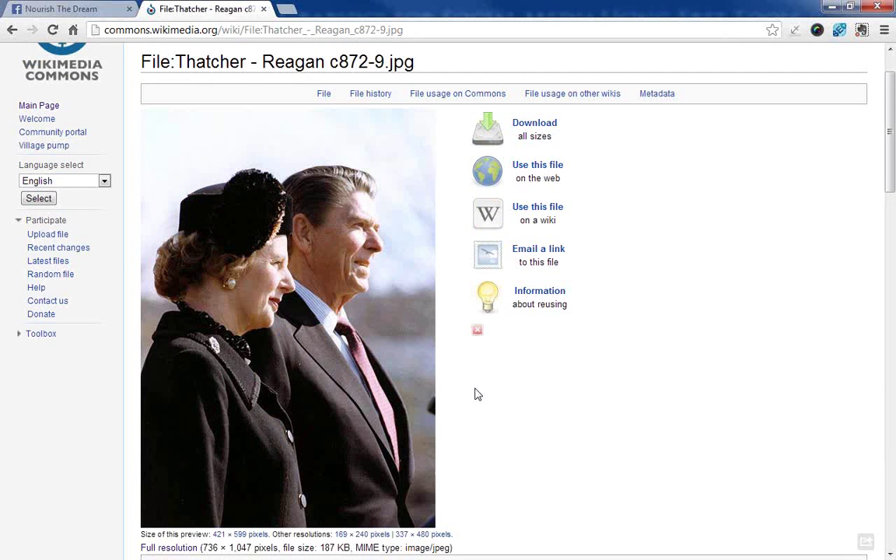
- Download the Thatcher and Reagan photo at 512px and full resolution, and open the full-resolution file
click(540, 129)
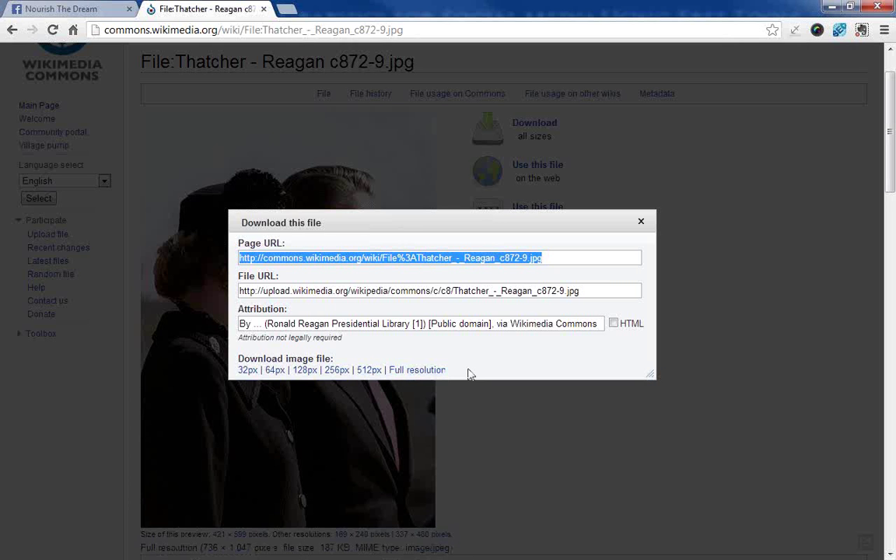
click(398, 371)
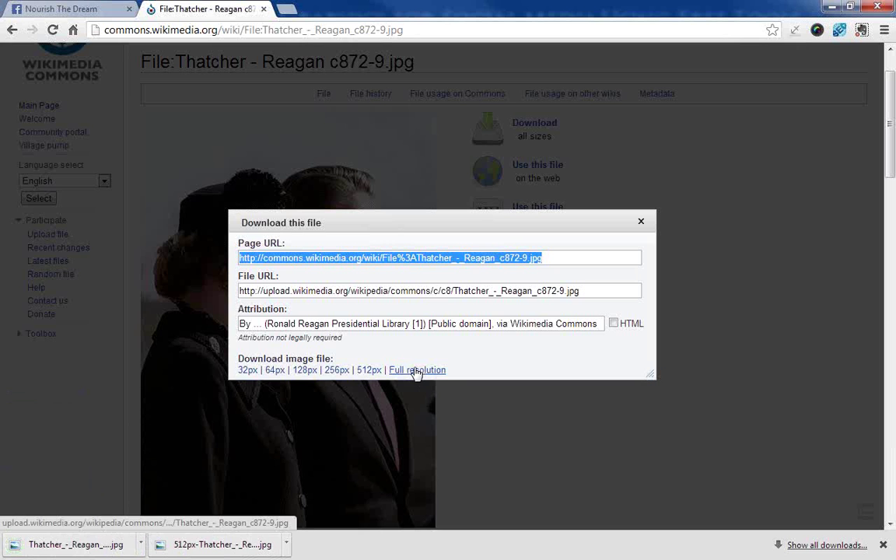
click(77, 543)
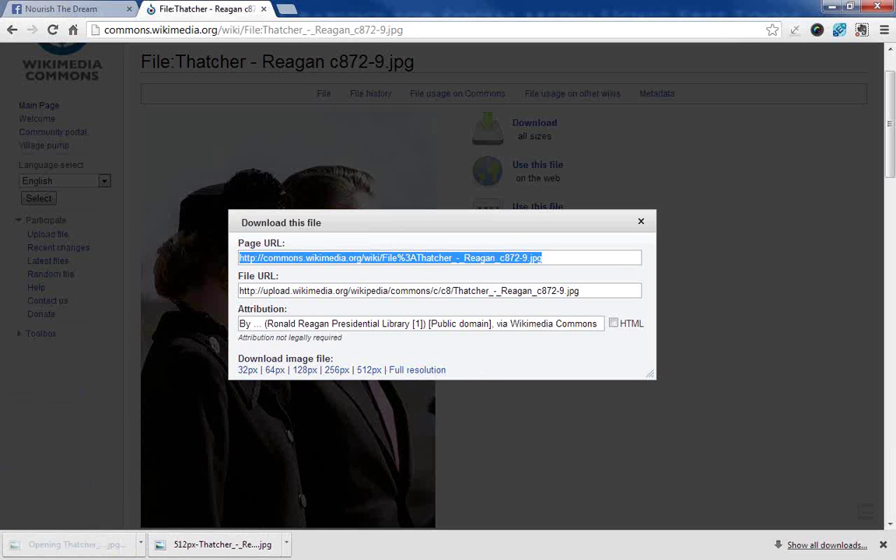
click(641, 222)
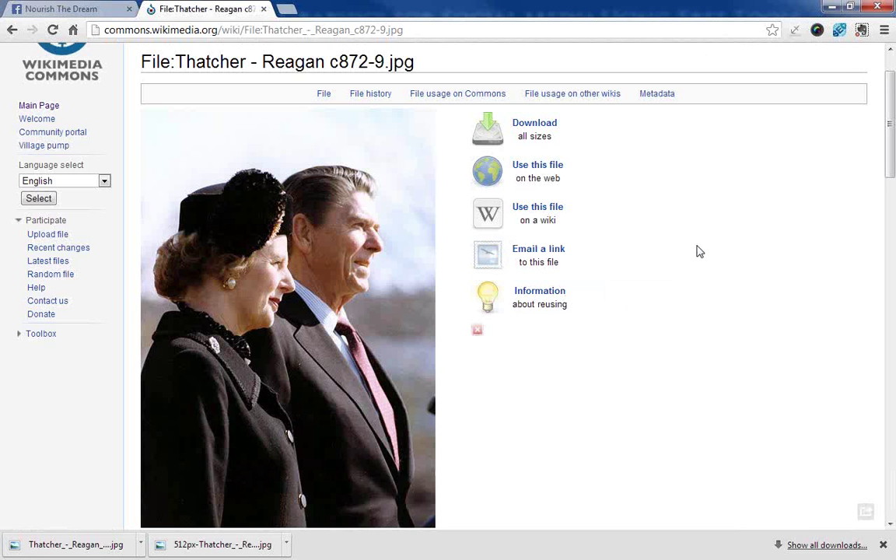
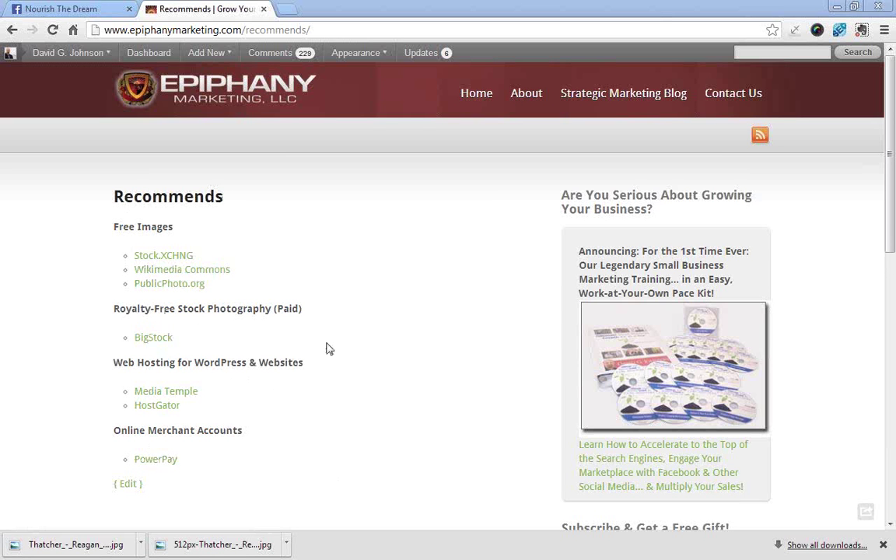
- Open Stock.XCHNG from the Free Images list on the Recommends page and search its photos for "lion"
click(164, 256)
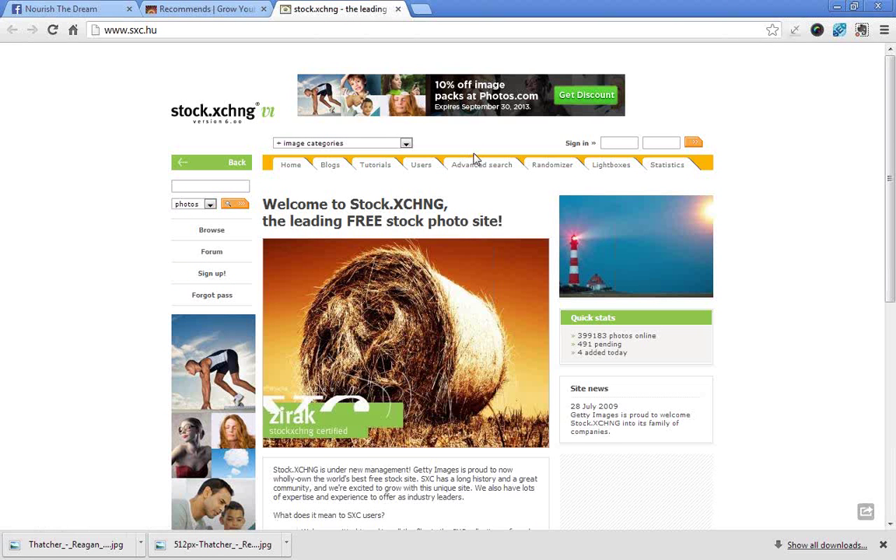
click(211, 184)
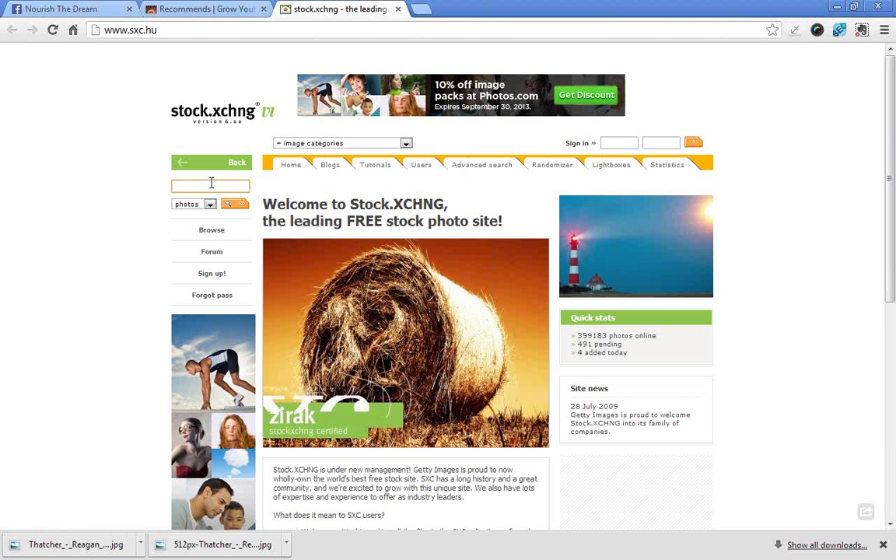
text(lion)
key(Return)
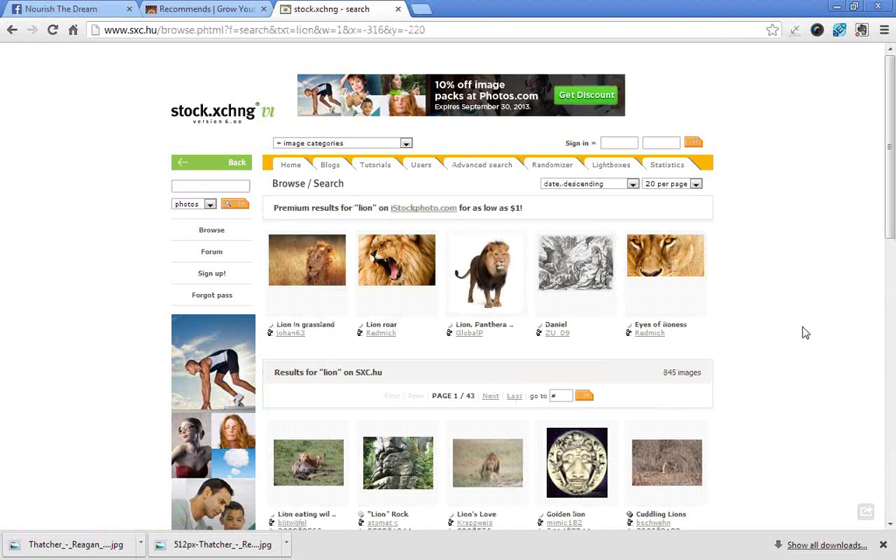
- Compare the premium iStockphoto results with the free lion images, highlighting the heading of the SXC.hu results
scroll(805, 333, down, 1)
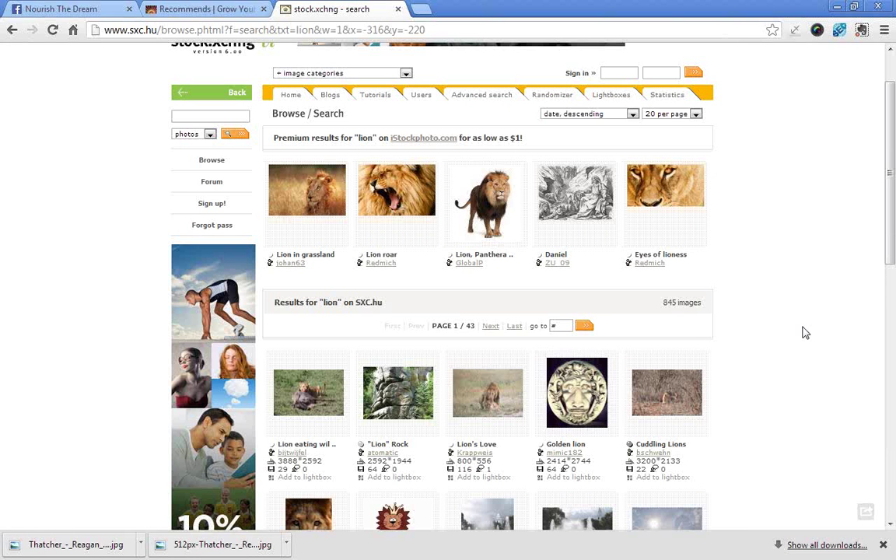
scroll(805, 332, up, 1)
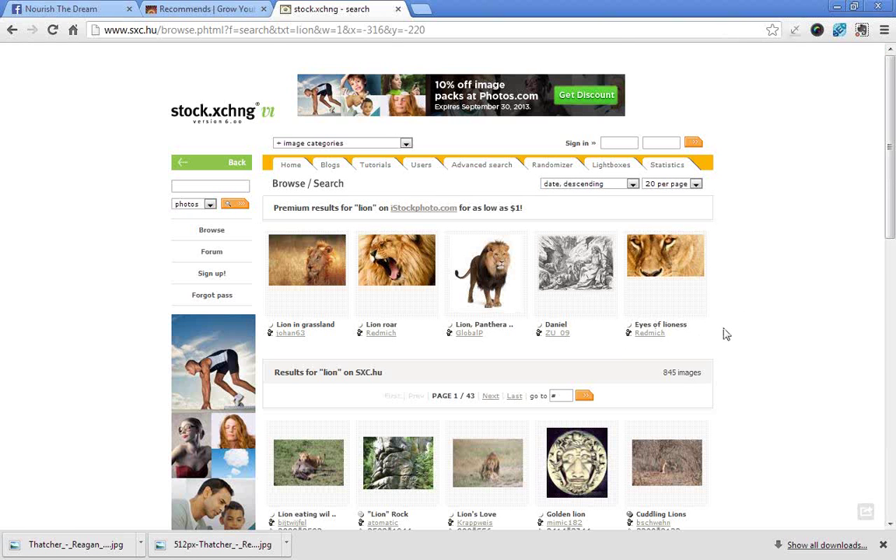
scroll(768, 321, down, 3)
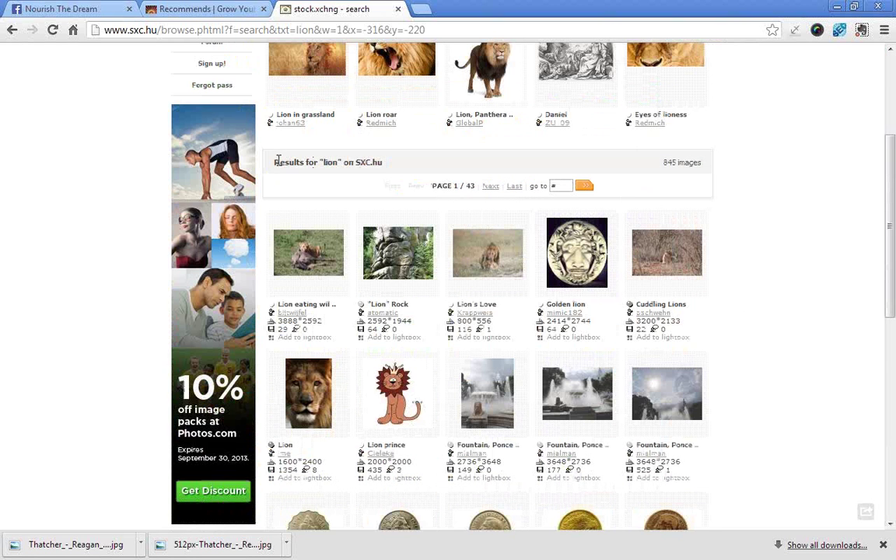
drag(277, 161, 384, 161)
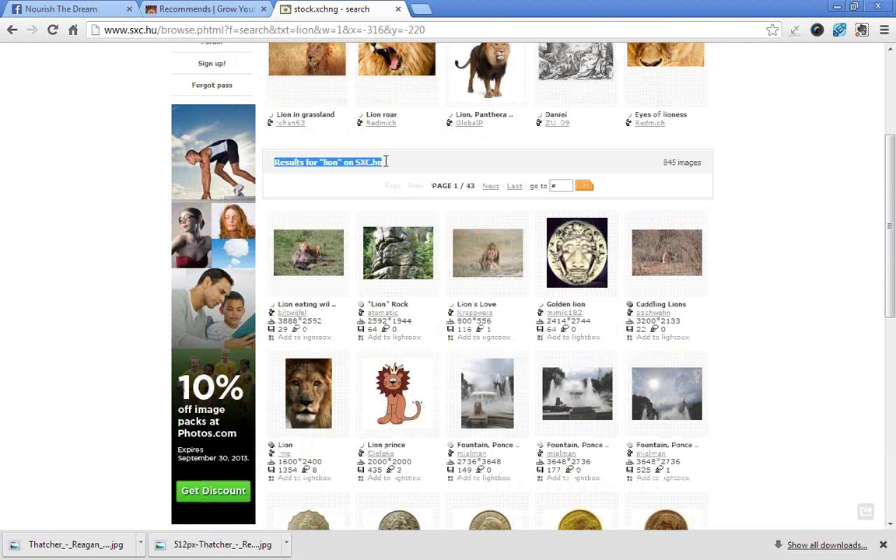
click(391, 165)
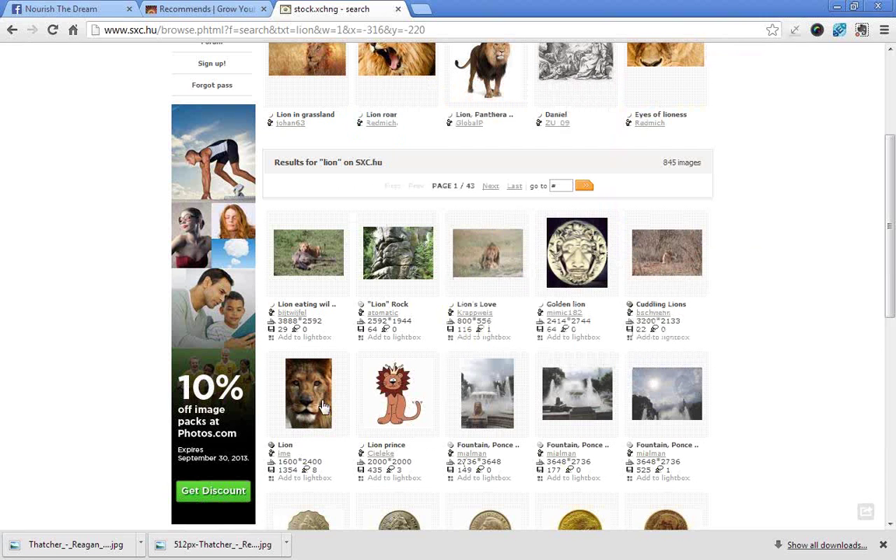
- Highlight the pixel size of the close-up "Lion" photo and open its page to examine the size, availability and download details
mouse_move(291, 395)
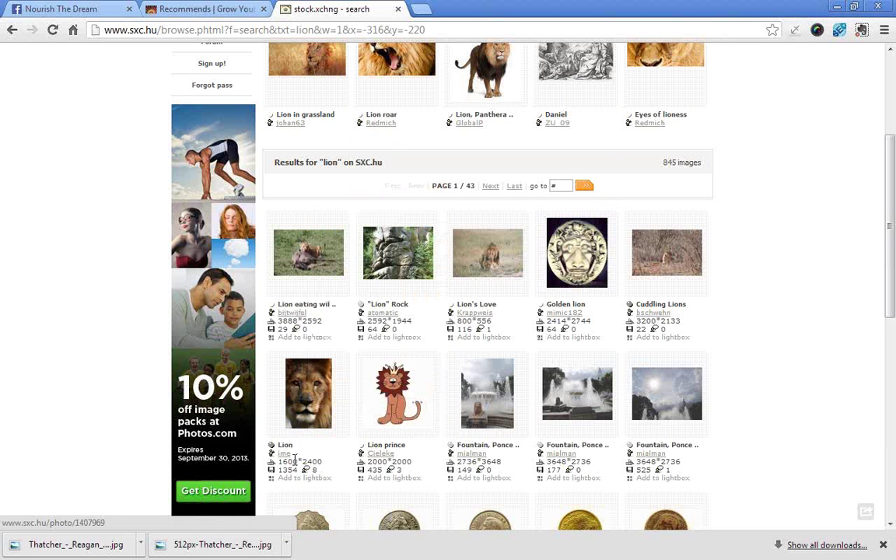
drag(279, 461, 322, 459)
click(292, 358)
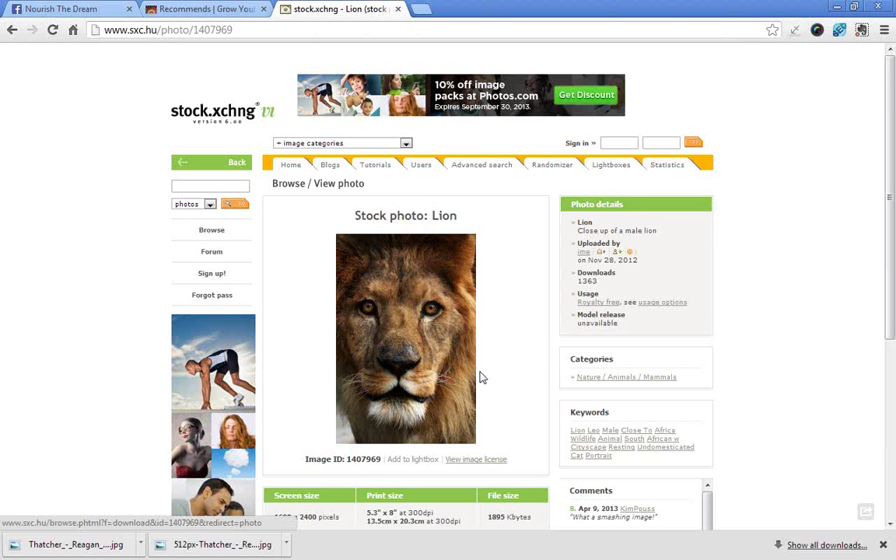
scroll(480, 378, down, 1)
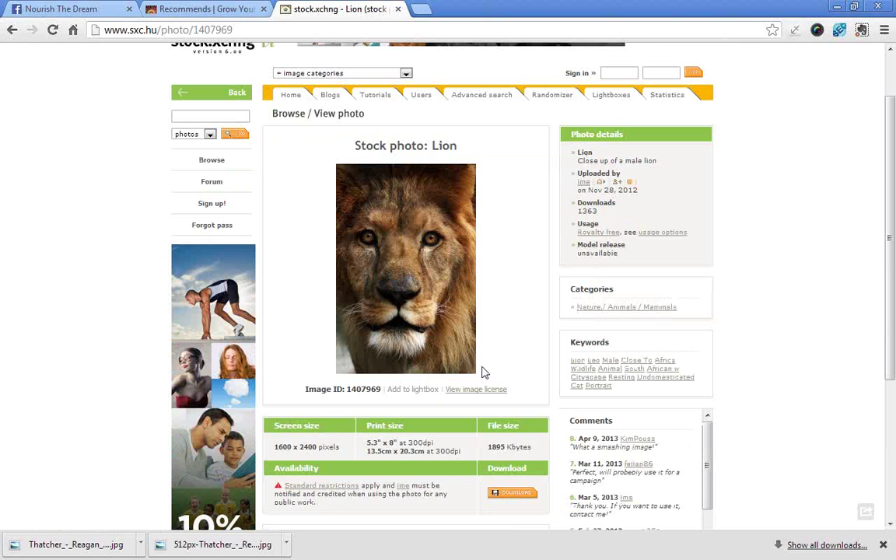
scroll(482, 373, down, 2)
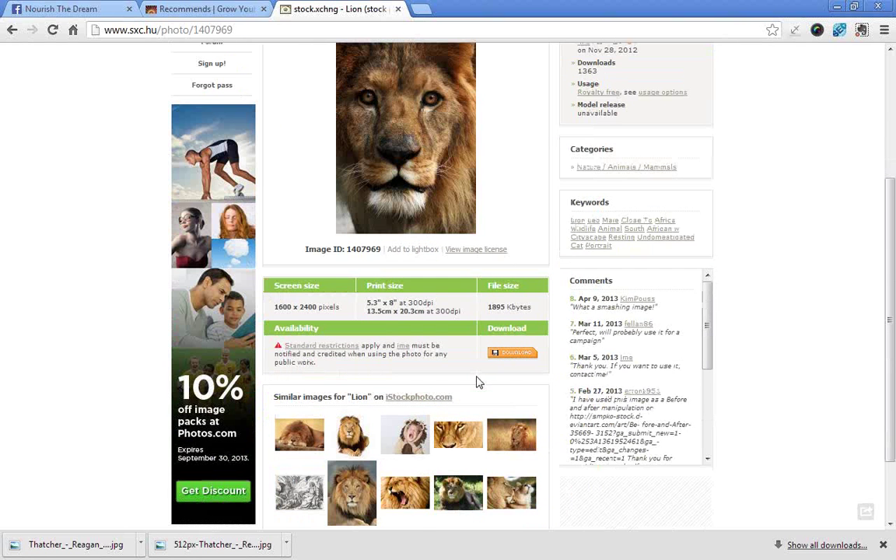
- Highlight the notification and credit conditions in the availability details of the close-up "Lion" photo
scroll(478, 382, up, 1)
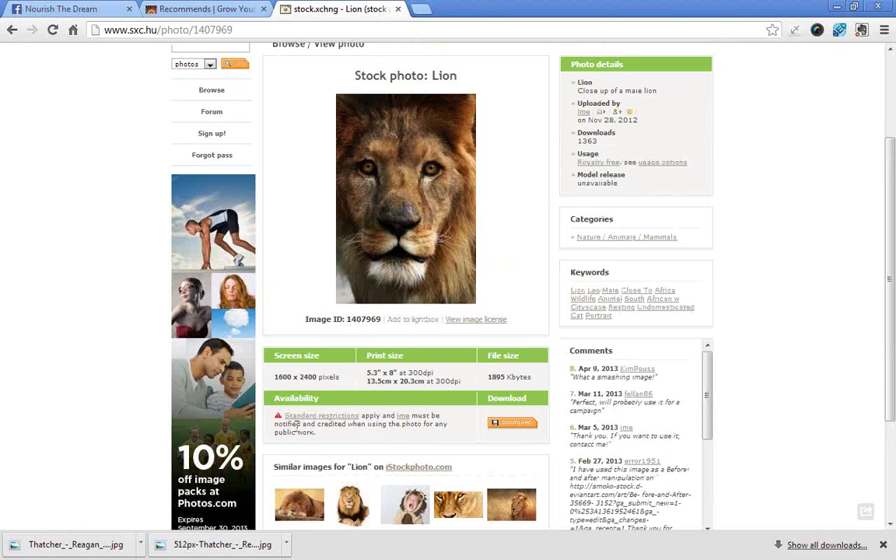
drag(412, 415, 431, 440)
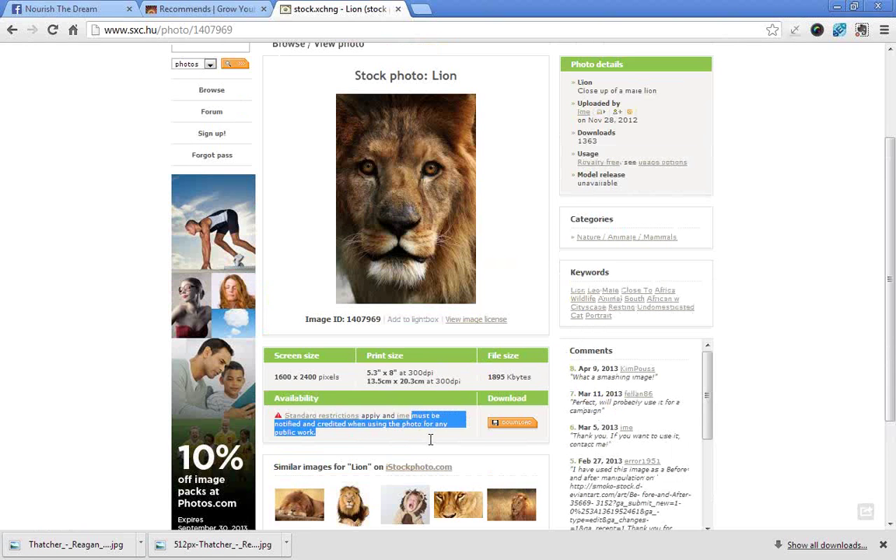
click(429, 435)
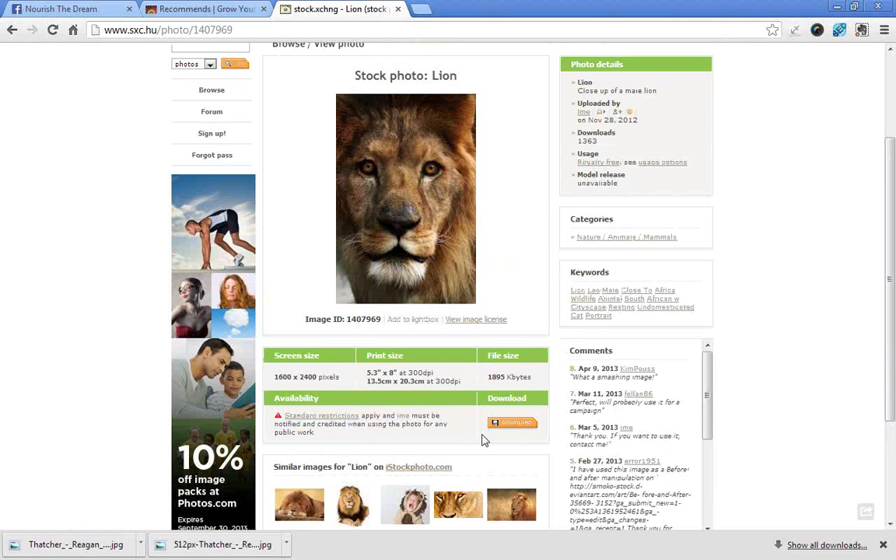
drag(316, 432, 254, 407)
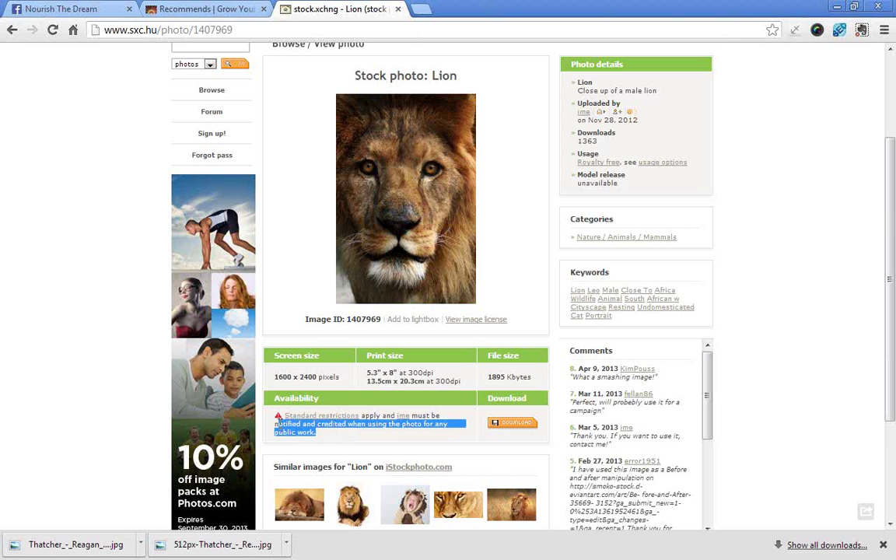
- Go to page 2 of the "lion" search results and briefly view the premium iStockphoto "Lion" portrait's page
click(11, 30)
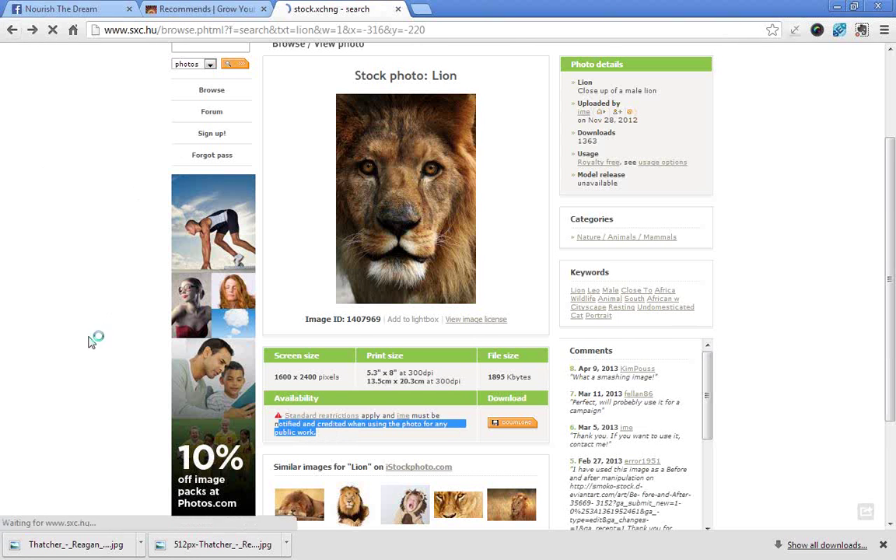
scroll(87, 354, down, 5)
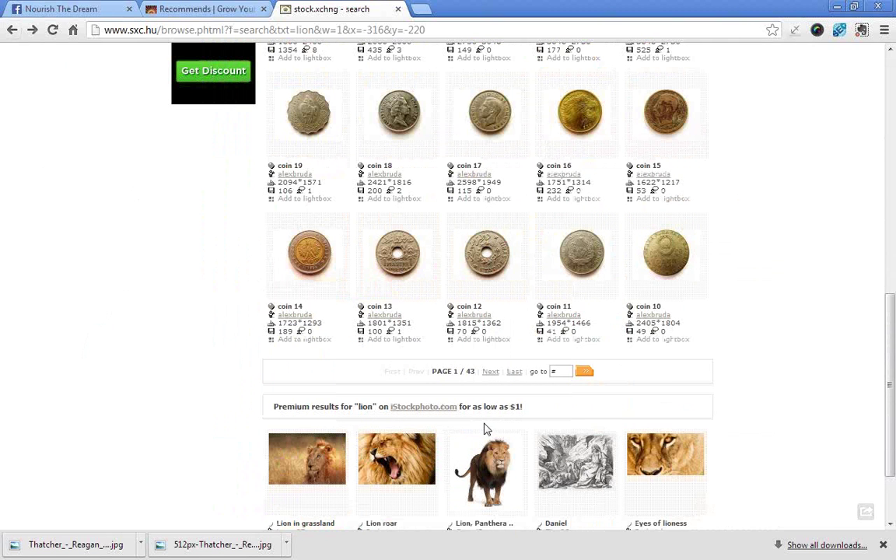
click(491, 371)
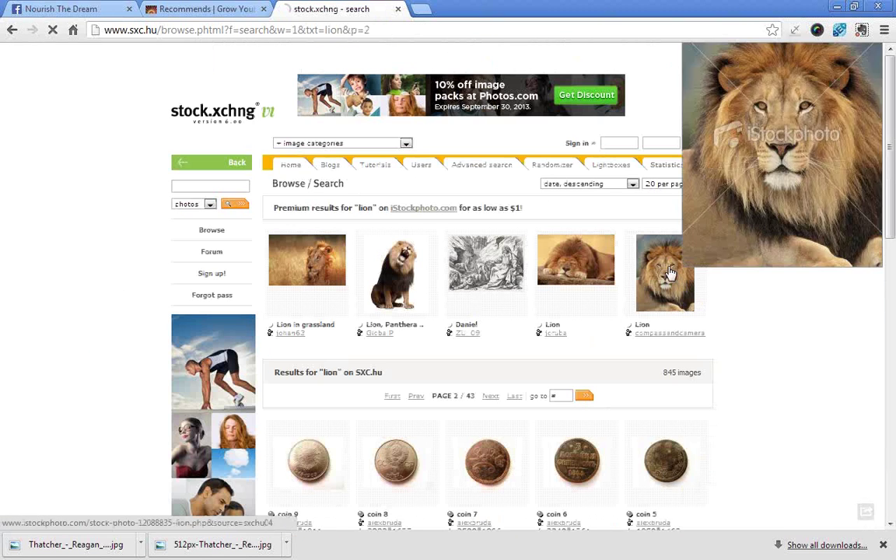
click(670, 273)
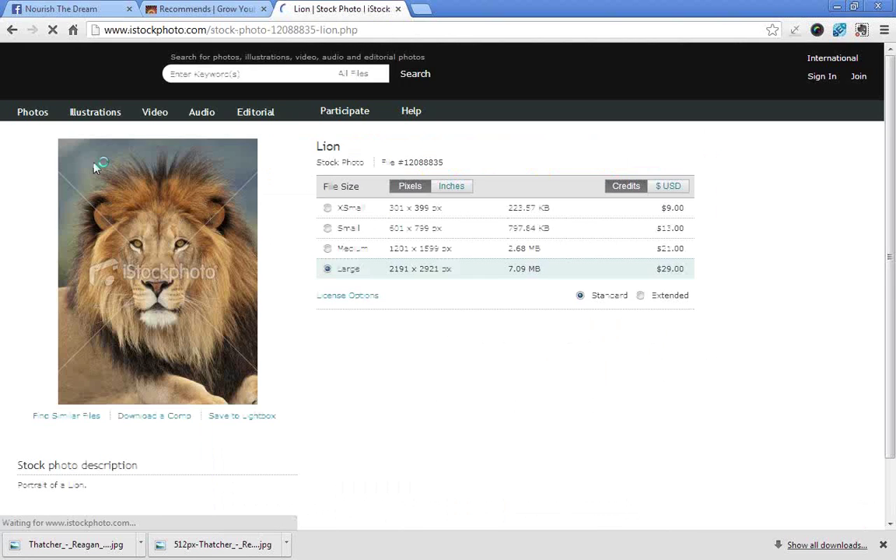
click(12, 29)
- Open the "African Lions" photo of the reclining maned lion facing sideways and highlight its notification requirement for public work
scroll(758, 396, down, 5)
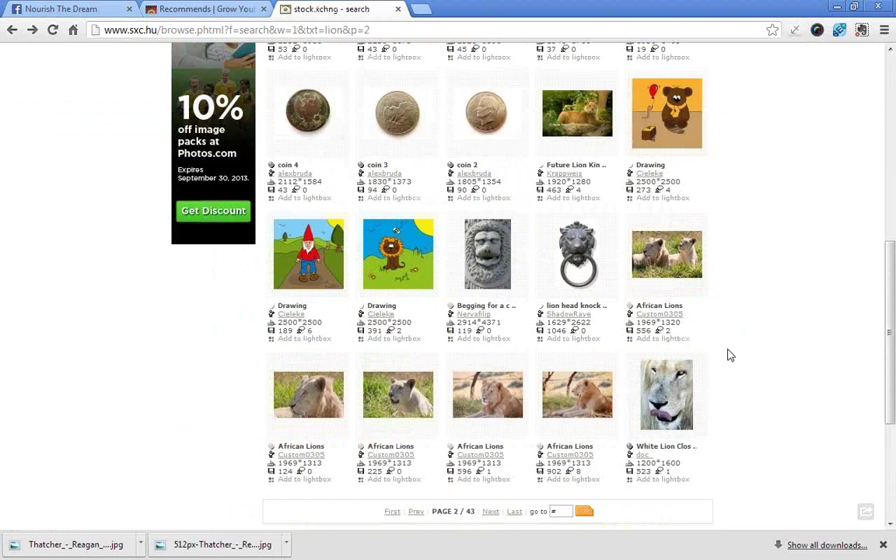
mouse_move(582, 400)
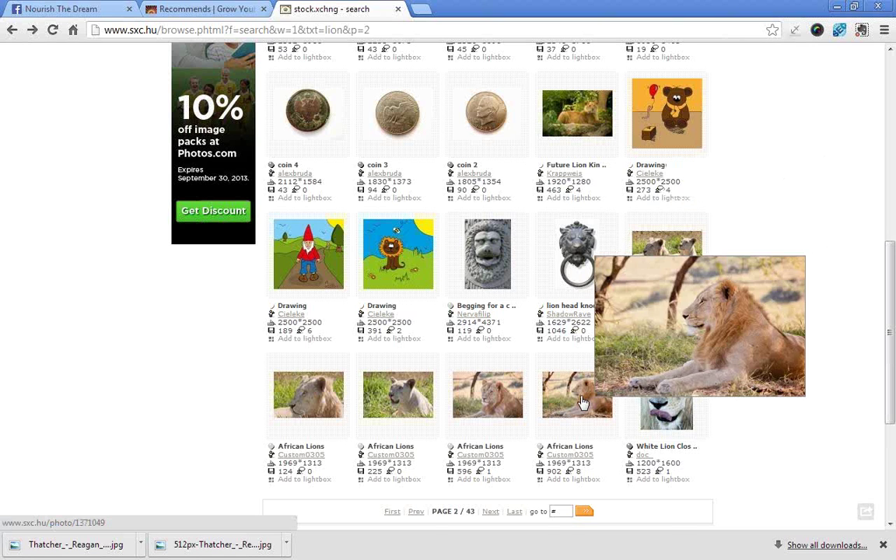
click(583, 402)
scroll(766, 393, down, 2)
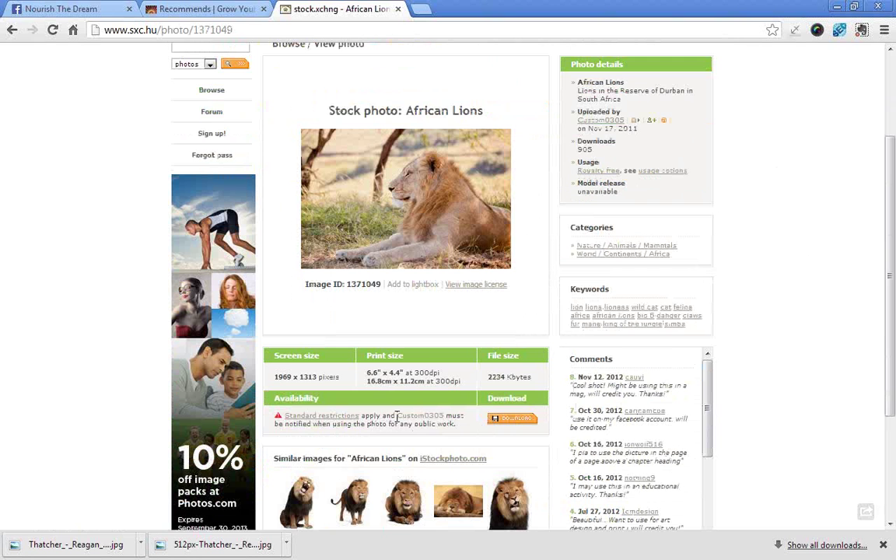
drag(446, 415, 458, 427)
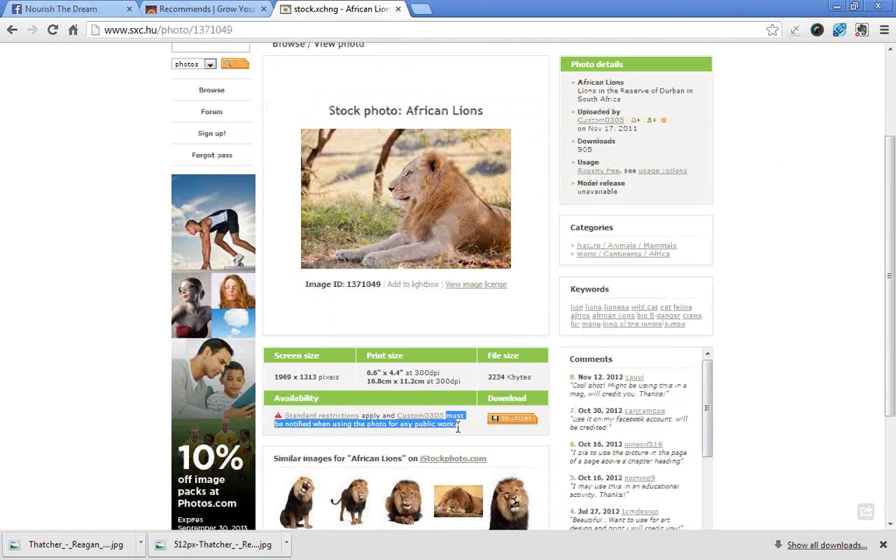
- Open the standard restrictions for the "African Lions" photo and view the image license agreement, glancing back at the photo page
click(333, 420)
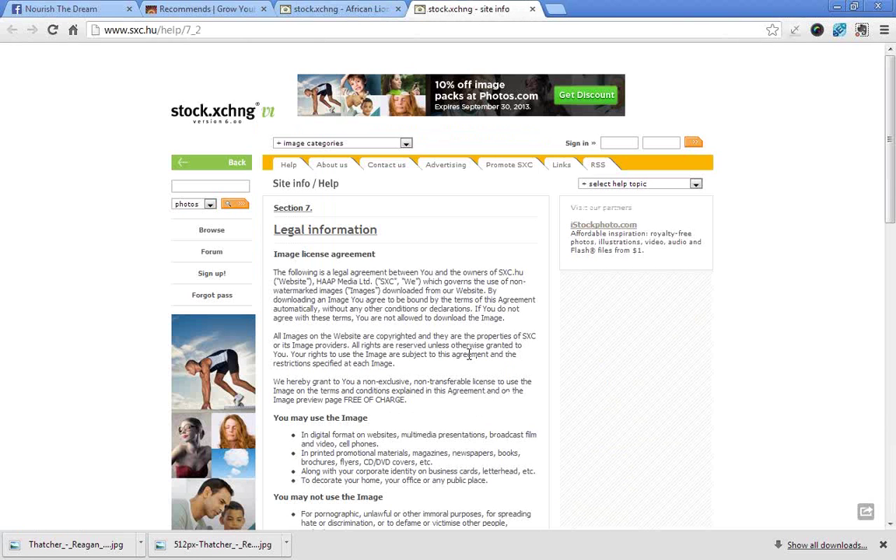
scroll(470, 354, down, 3)
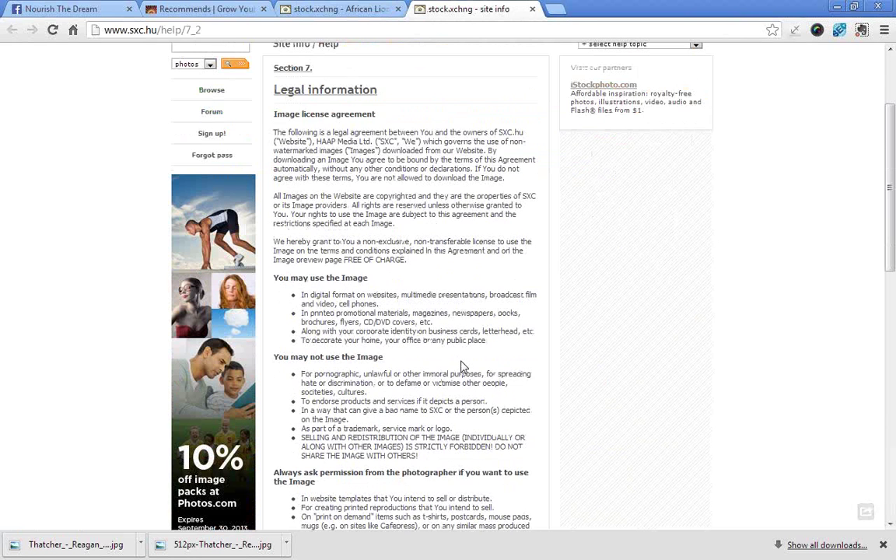
key(ctrl+shift+Tab)
click(467, 430)
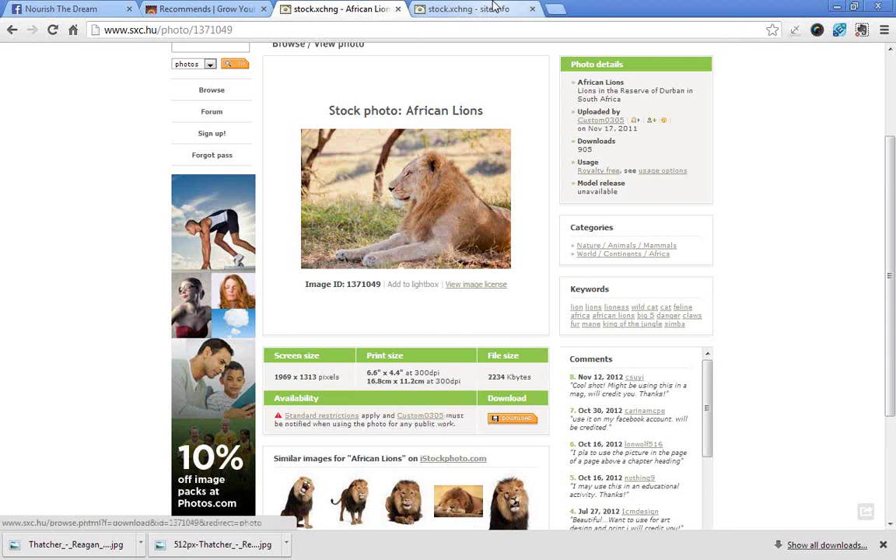
click(522, 7)
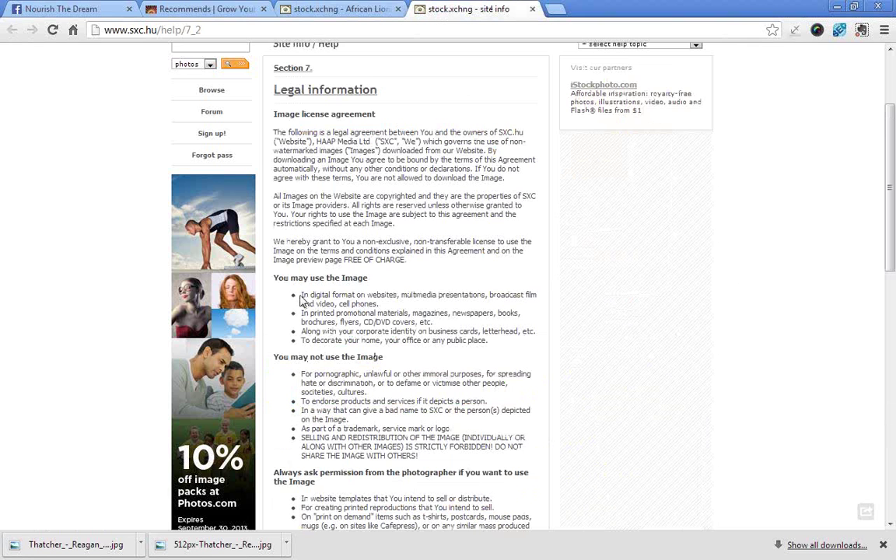
- Highlight the permitted uses in the license agreement, covering digital formats, printed promotional materials, business cards and decoration
drag(278, 294, 397, 327)
click(379, 312)
drag(302, 313, 437, 321)
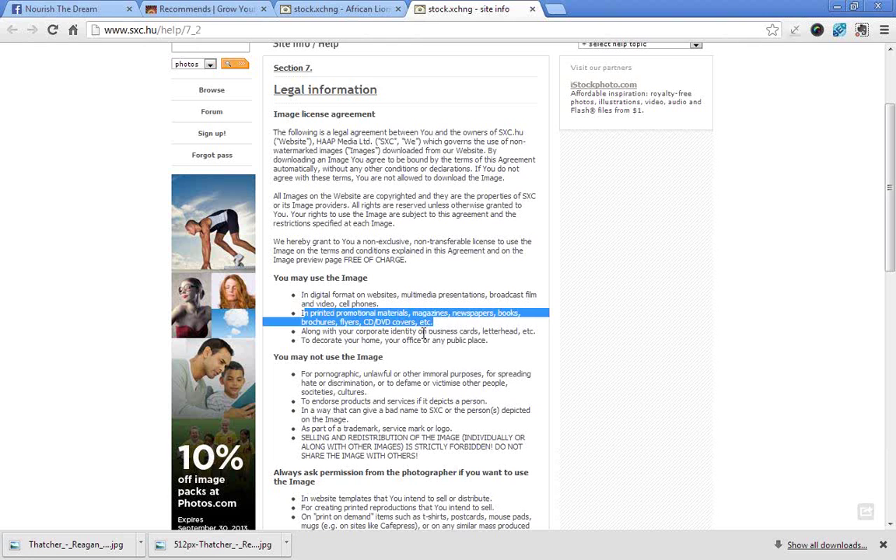
click(363, 343)
drag(268, 319, 512, 345)
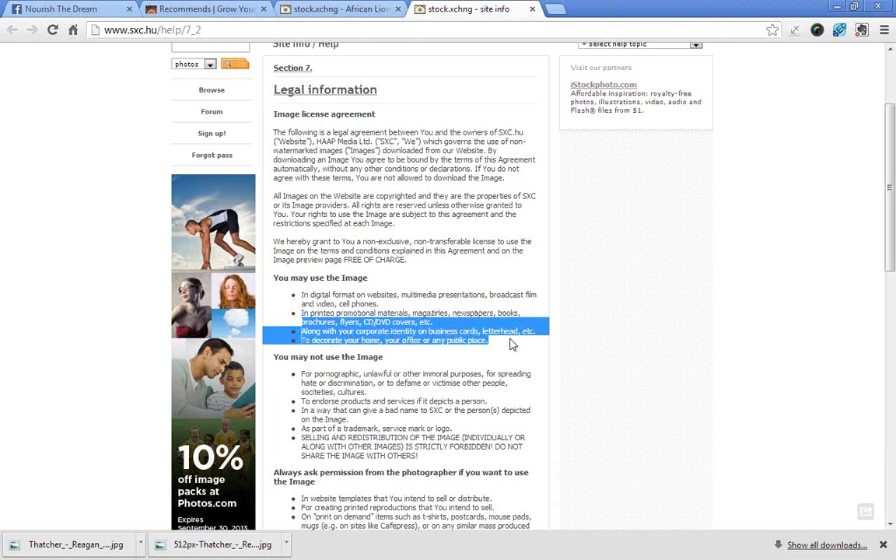
click(366, 337)
drag(367, 330, 527, 335)
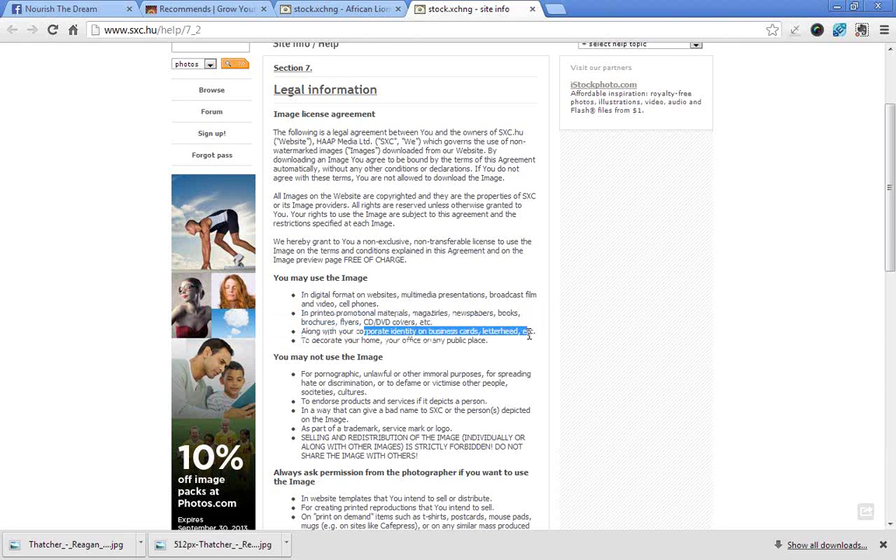
click(527, 336)
- Highlight the prohibited uses covering immoral purposes, endorsements depicting a person and giving SXC or depicted persons a bad name
scroll(353, 354, down, 1)
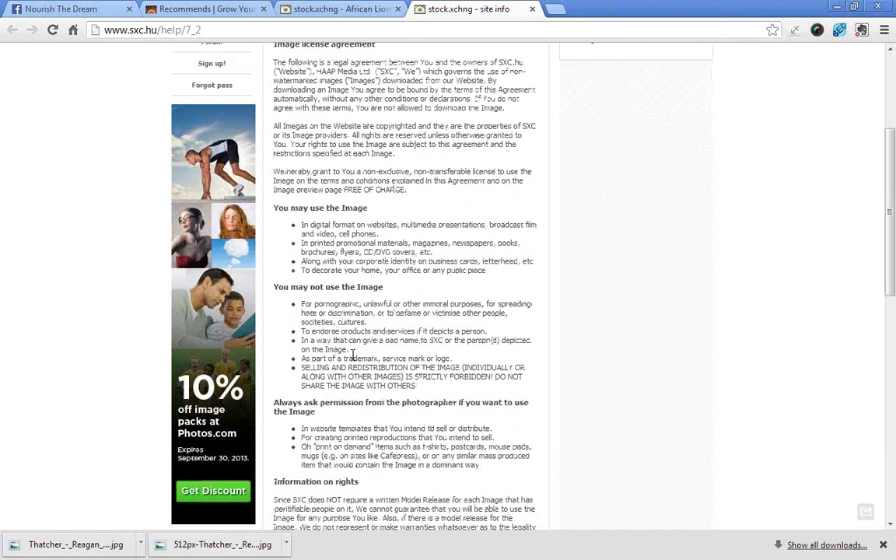
drag(305, 302, 342, 322)
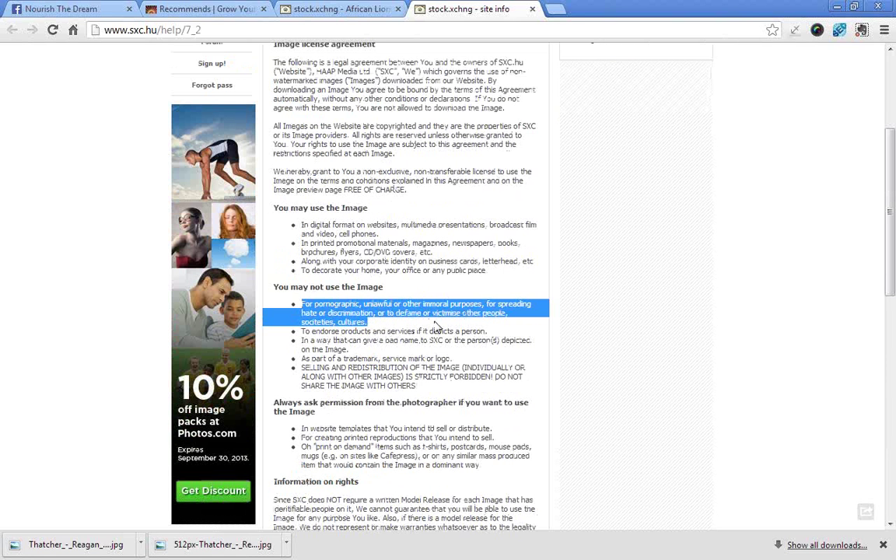
click(416, 305)
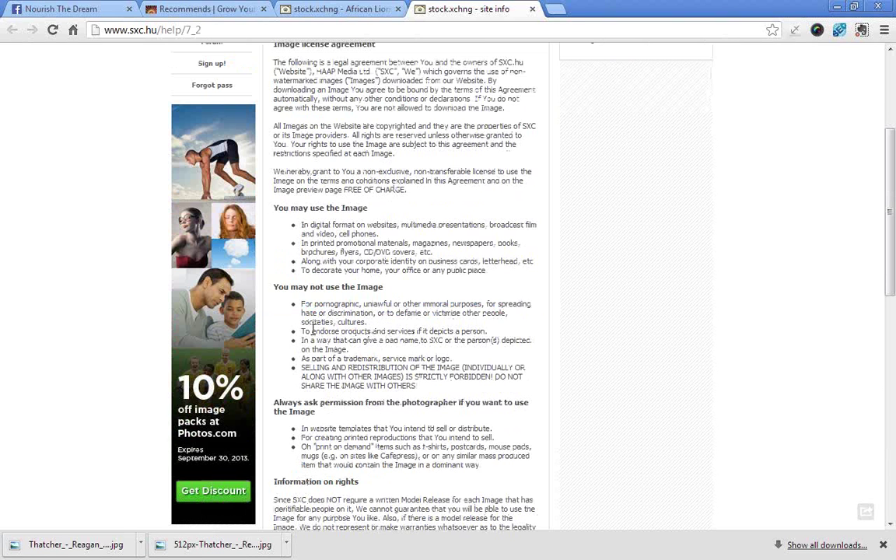
drag(312, 330, 486, 332)
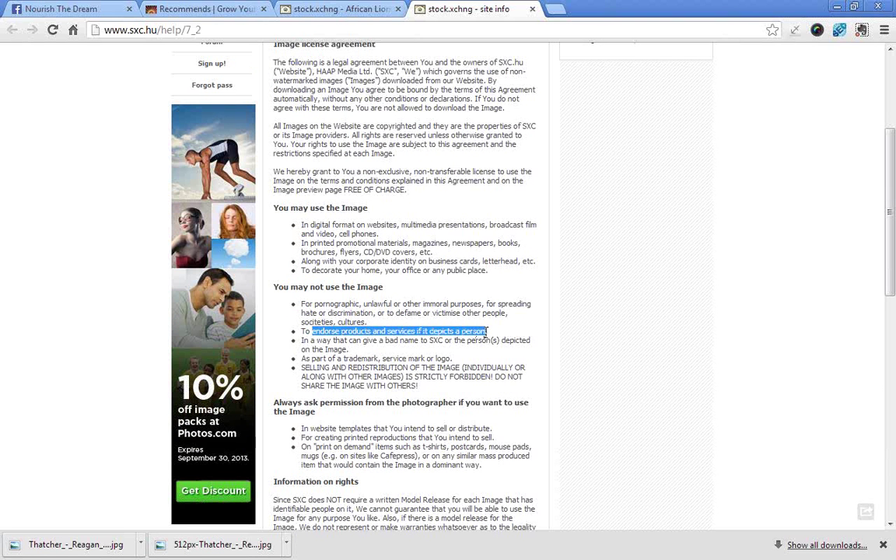
drag(350, 349, 300, 332)
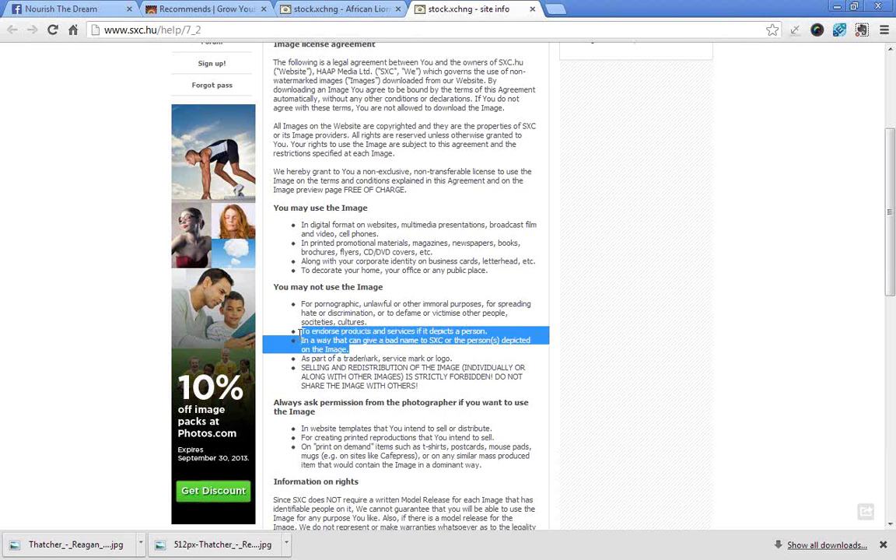
click(456, 332)
double_click(467, 330)
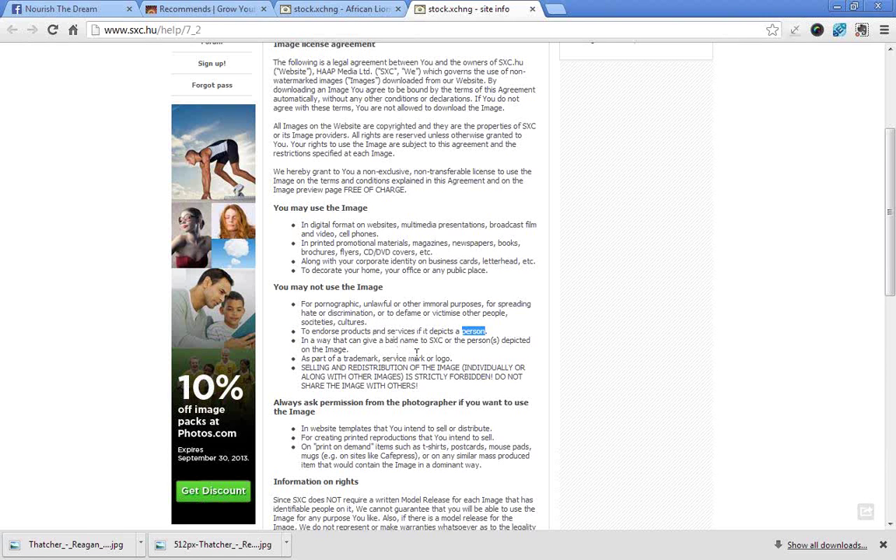
- Highlight the ban on selling and redistributing images, then re-examine the rule against endorsing products and services
drag(422, 393, 296, 367)
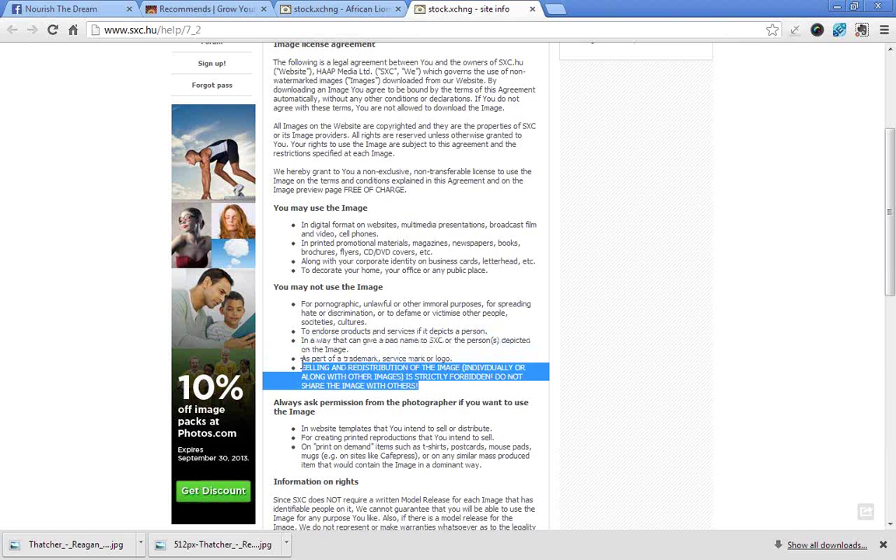
click(314, 358)
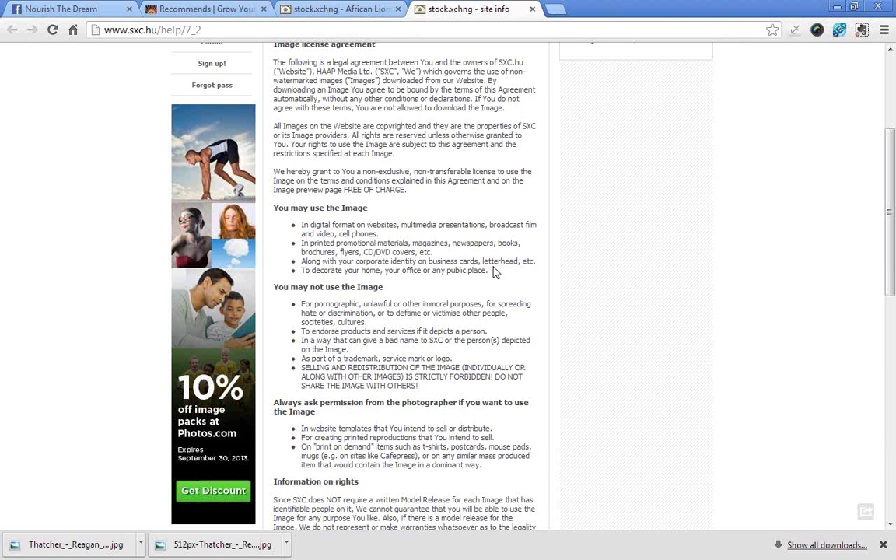
drag(325, 322, 337, 334)
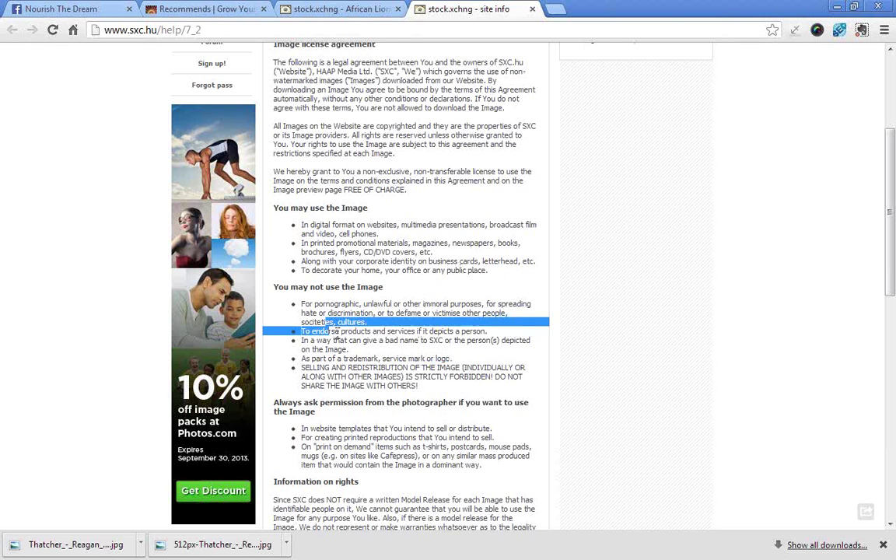
click(349, 349)
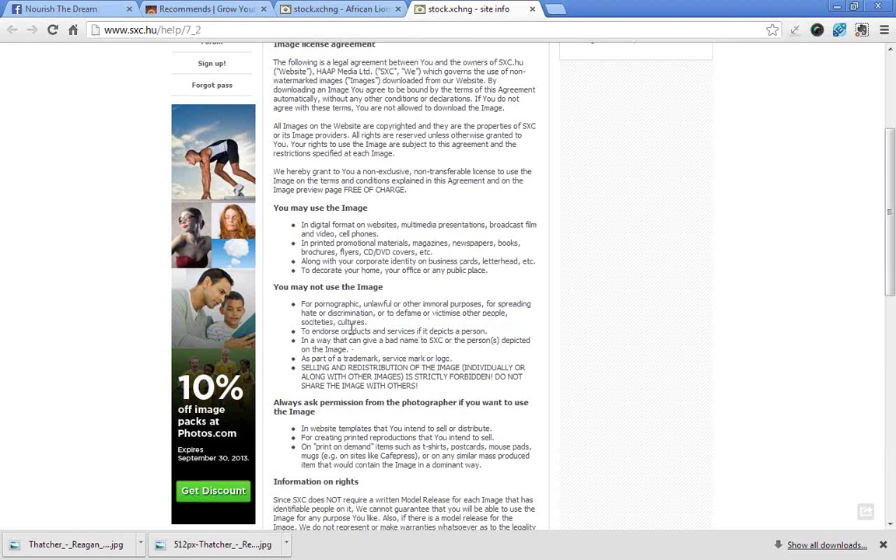
double_click(476, 331)
click(466, 327)
drag(312, 331, 415, 331)
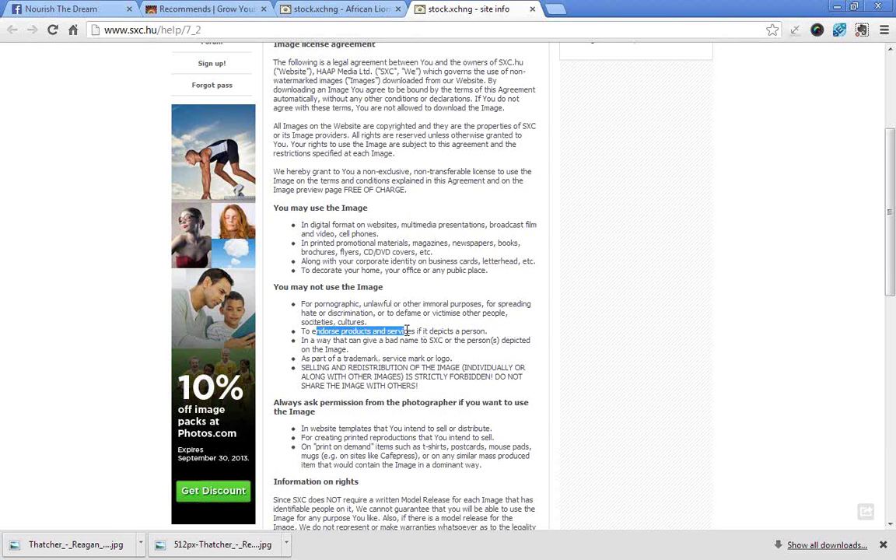
click(420, 354)
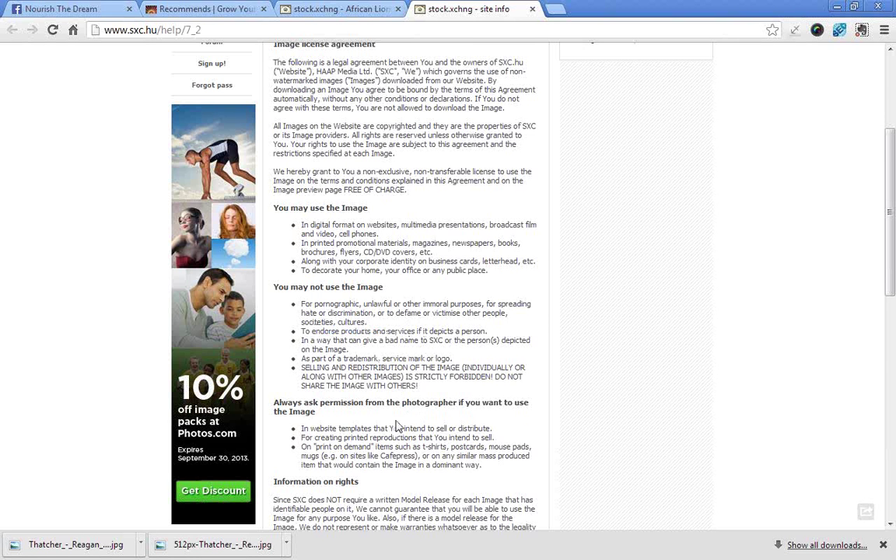
- Close the license agreement, request the "African Lions" photo download and select the login field of the sign-in form
scroll(373, 360, up, 3)
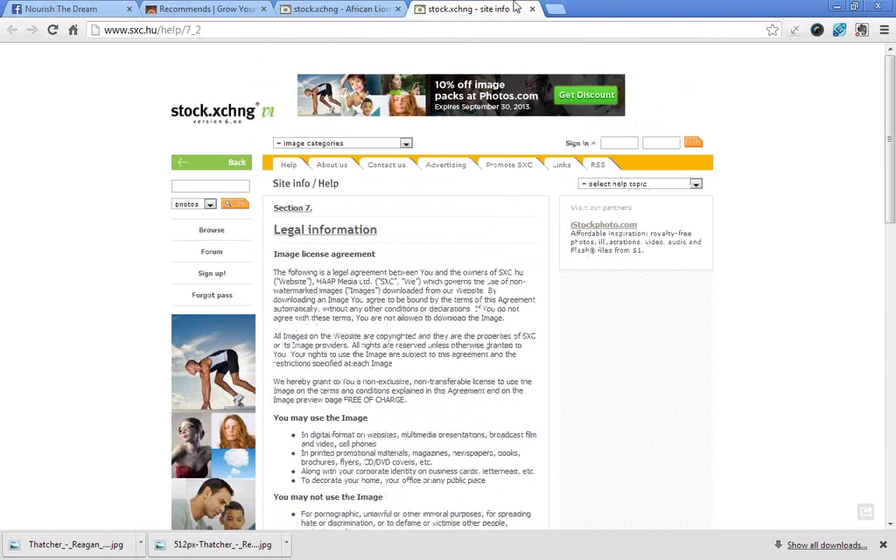
click(532, 10)
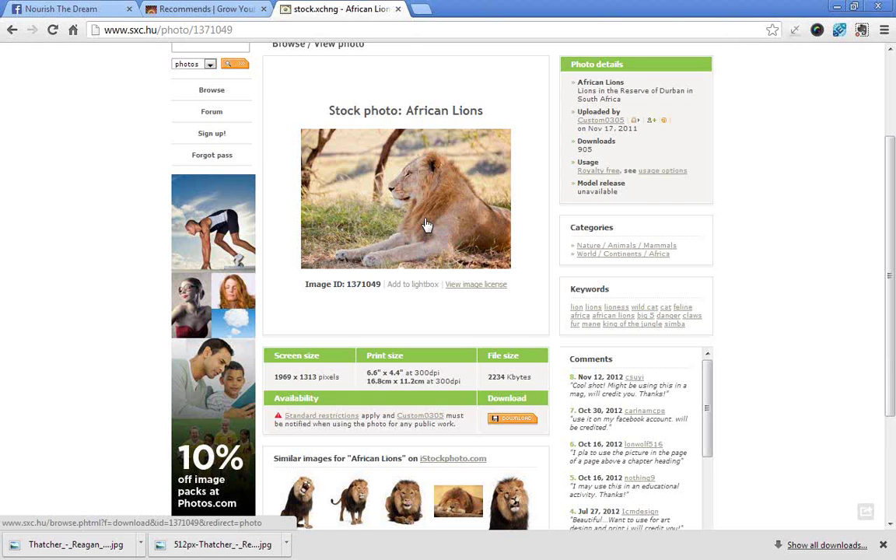
click(506, 420)
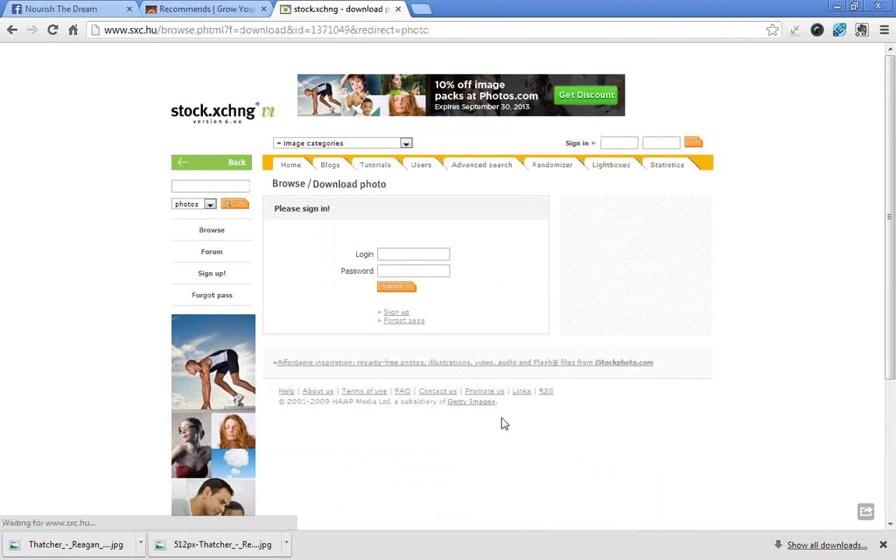
click(417, 254)
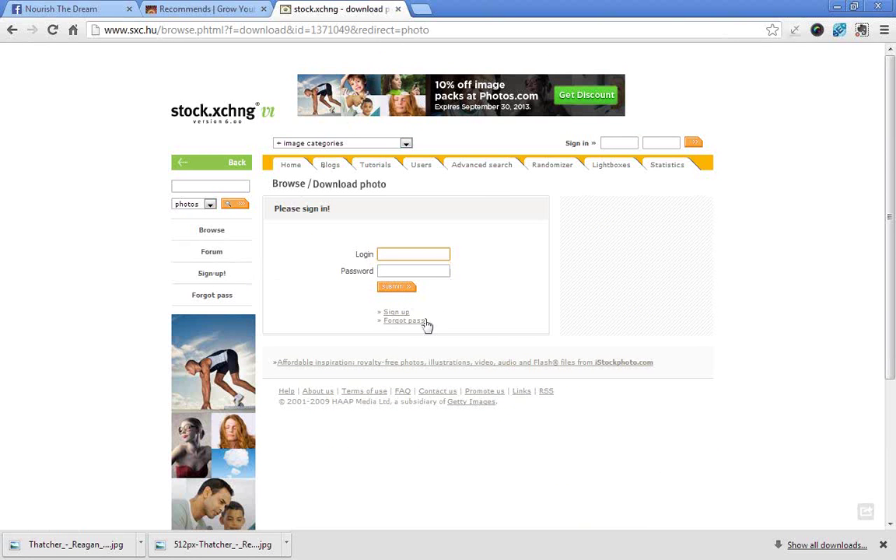
- Close the Stock.XCHNG page and open BigStock from the Recommends page in a separate browser tab
click(398, 9)
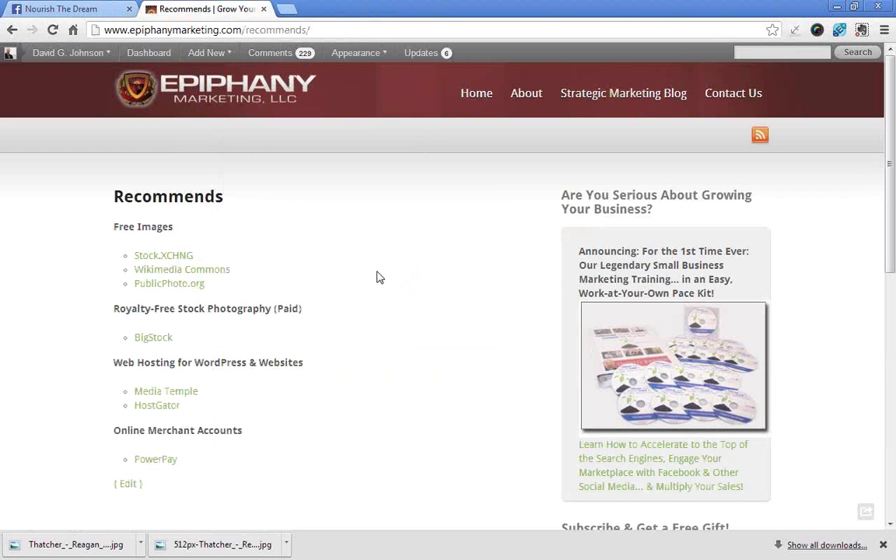
click(175, 269)
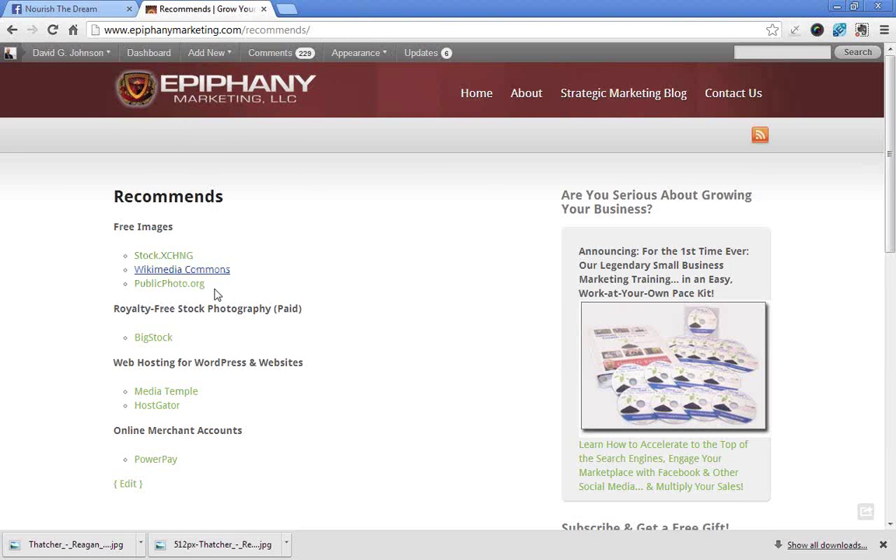
right_click(160, 339)
click(187, 352)
click(318, 10)
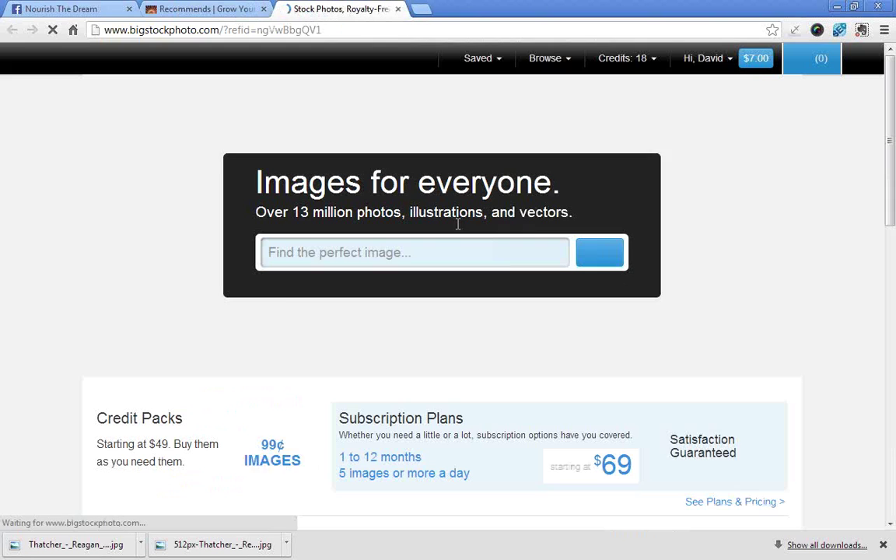
- Examine BigStock's saved image collections and account credits, briefly returning to the Recommends page
mouse_move(663, 62)
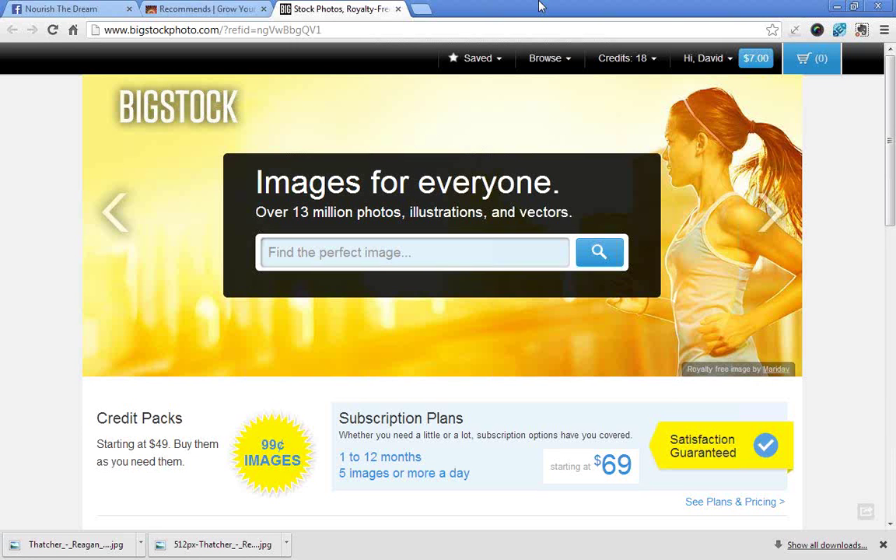
mouse_move(482, 58)
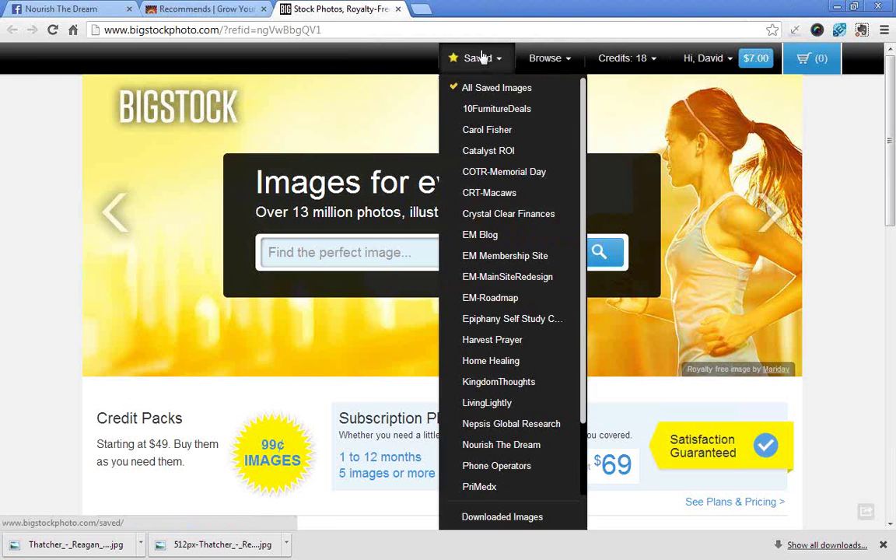
mouse_move(603, 59)
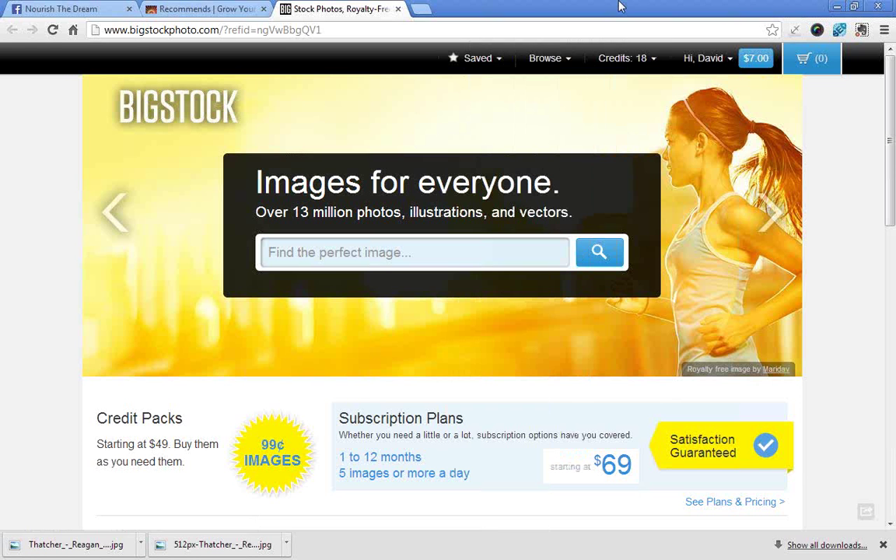
click(198, 8)
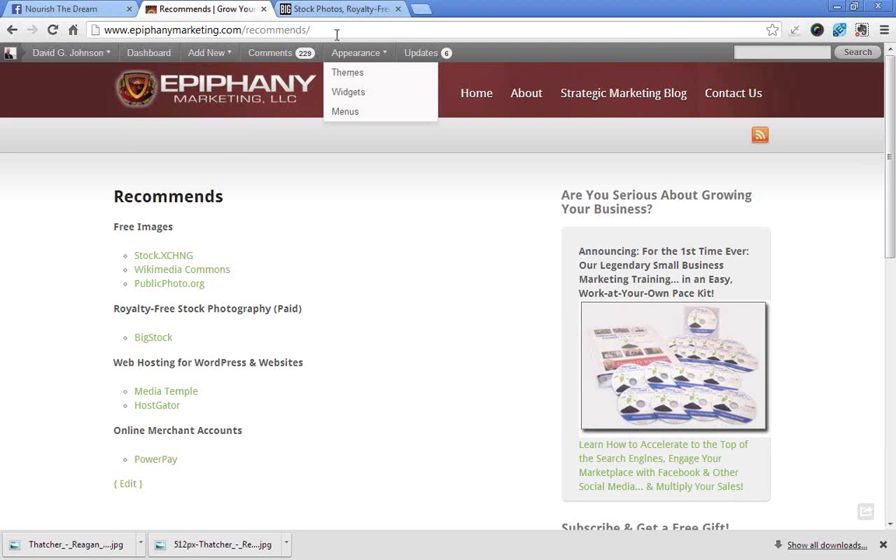
key(ctrl+Tab)
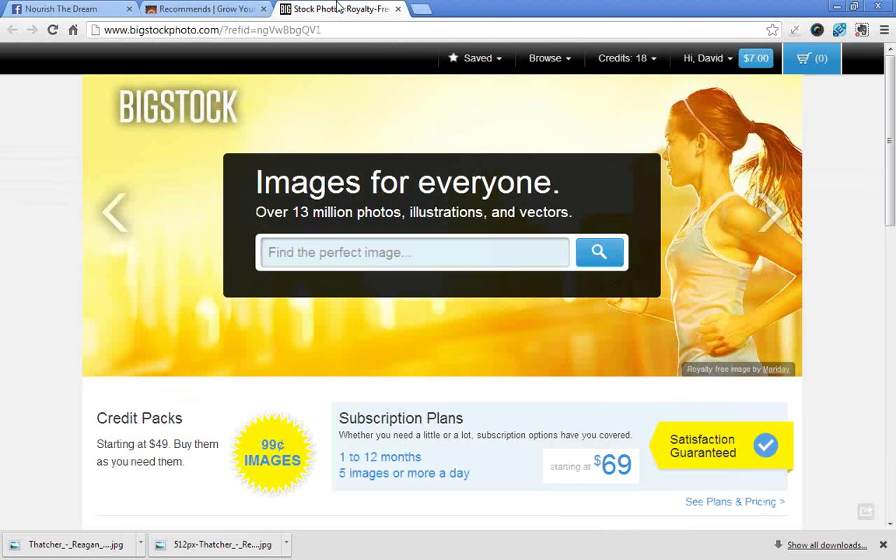
- Switch to GIMP, clear the "Nourish the Dream" text from the Clipboard layer and reposition the image window
click(836, 11)
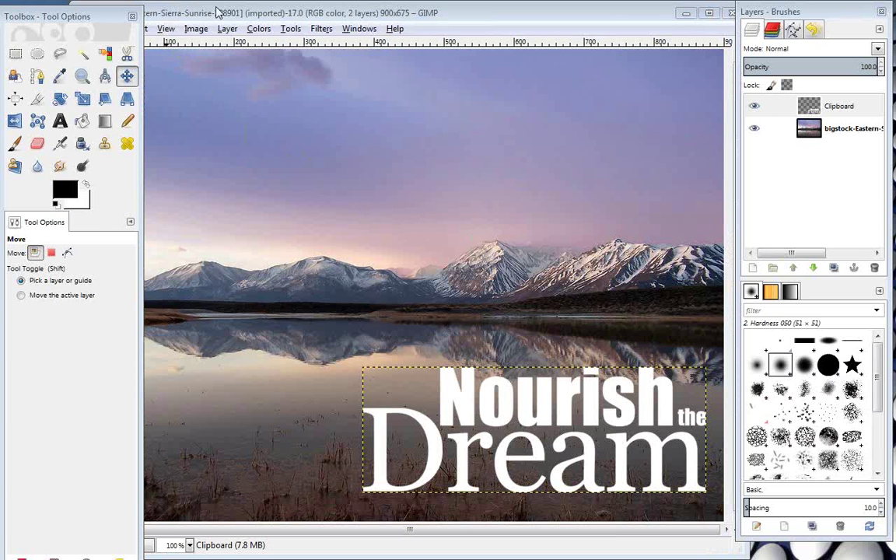
click(288, 31)
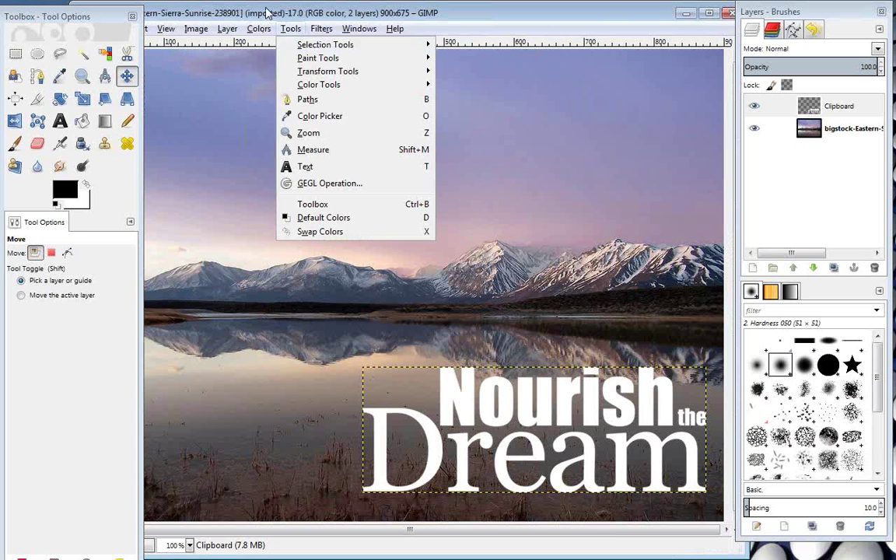
click(242, 12)
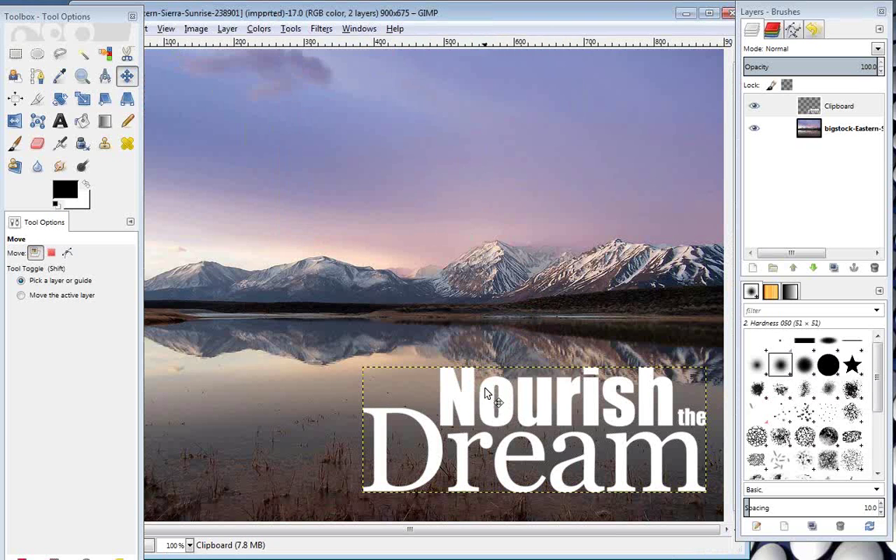
key(Delete)
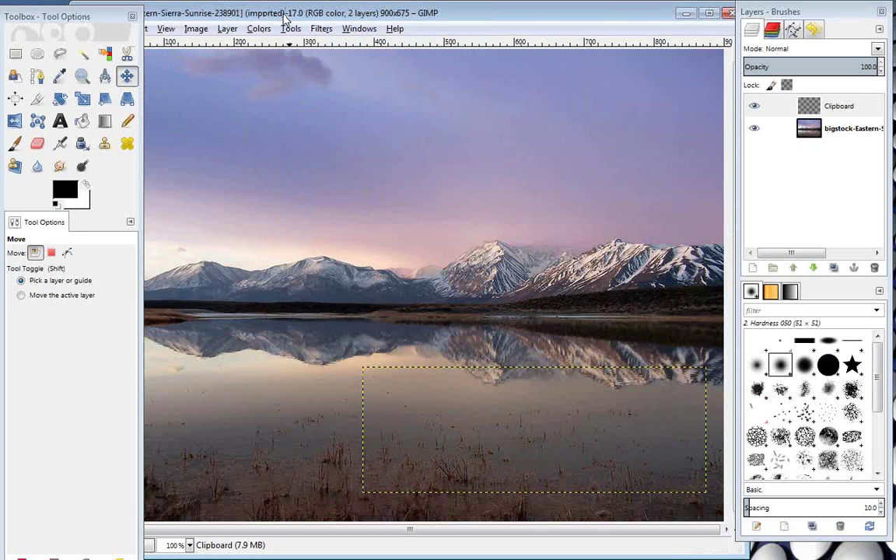
drag(285, 17, 330, 27)
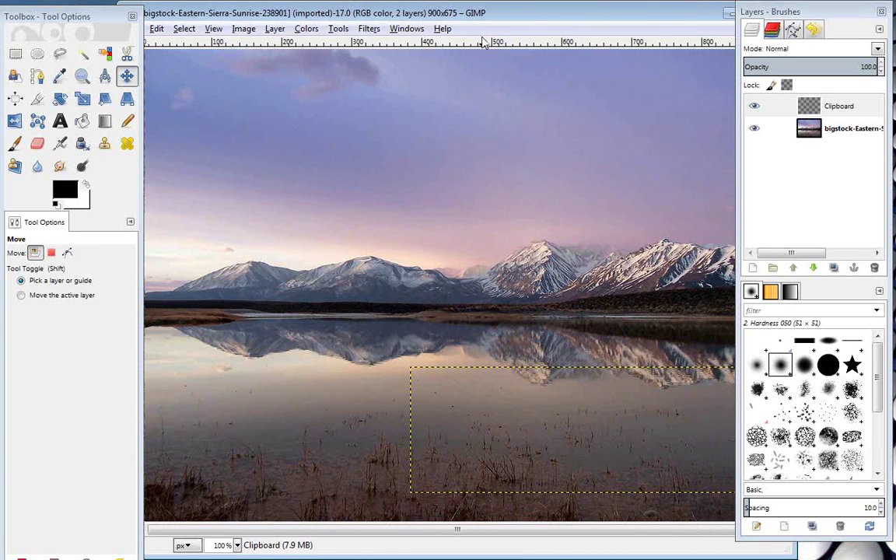
drag(644, 23, 654, 46)
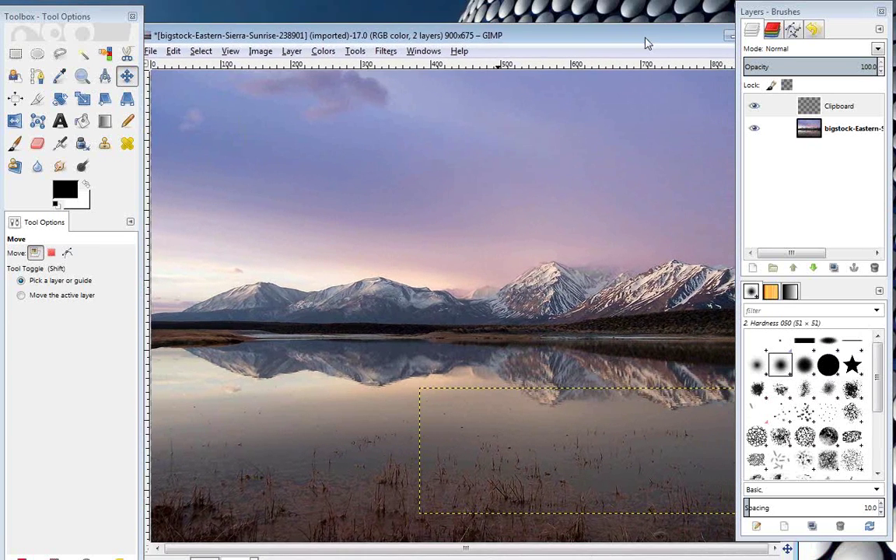
- Create a blank 900 × 675 px image with the default settings
click(149, 51)
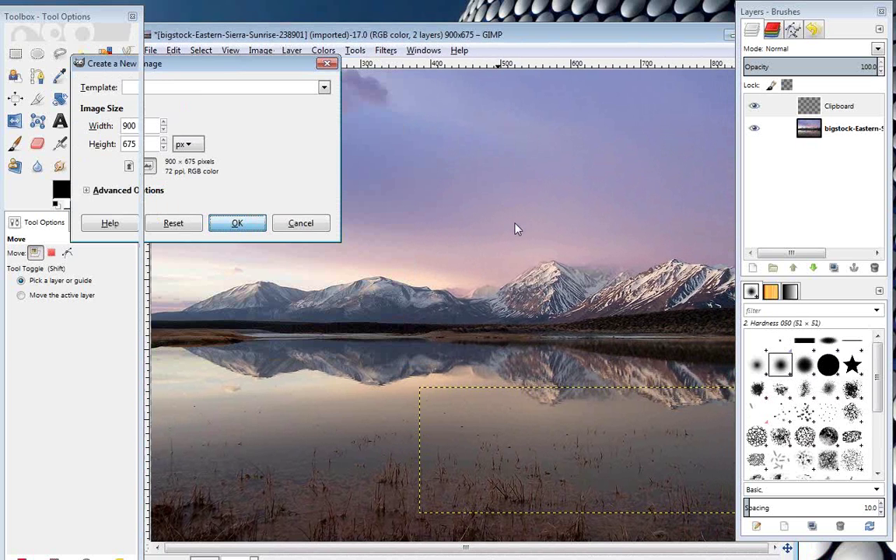
key(Return)
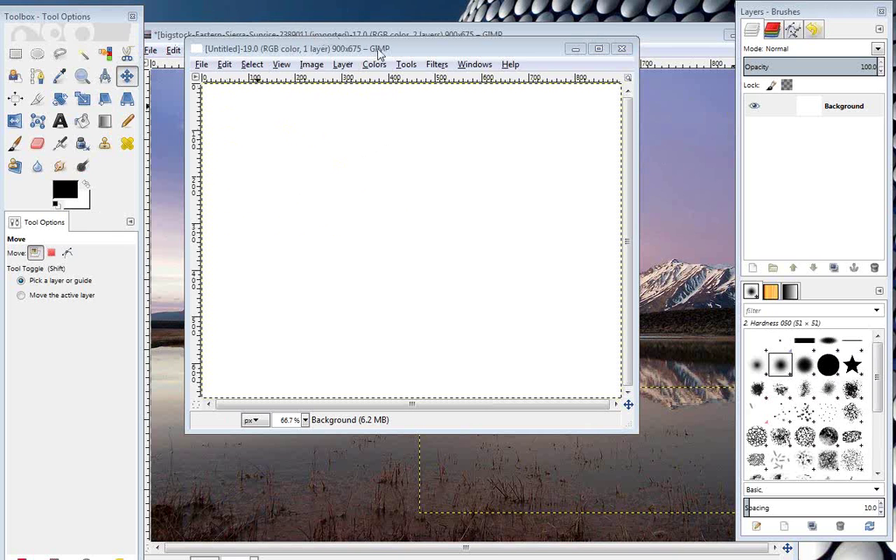
click(201, 67)
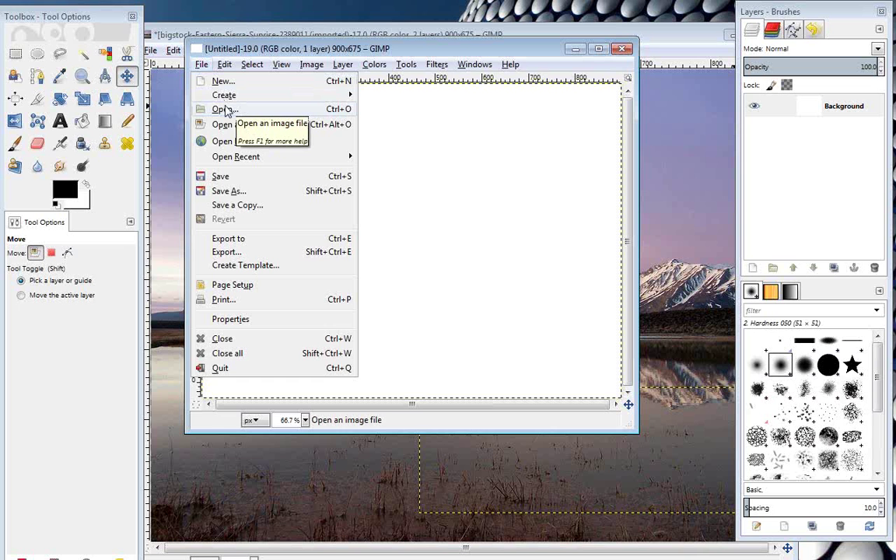
click(254, 49)
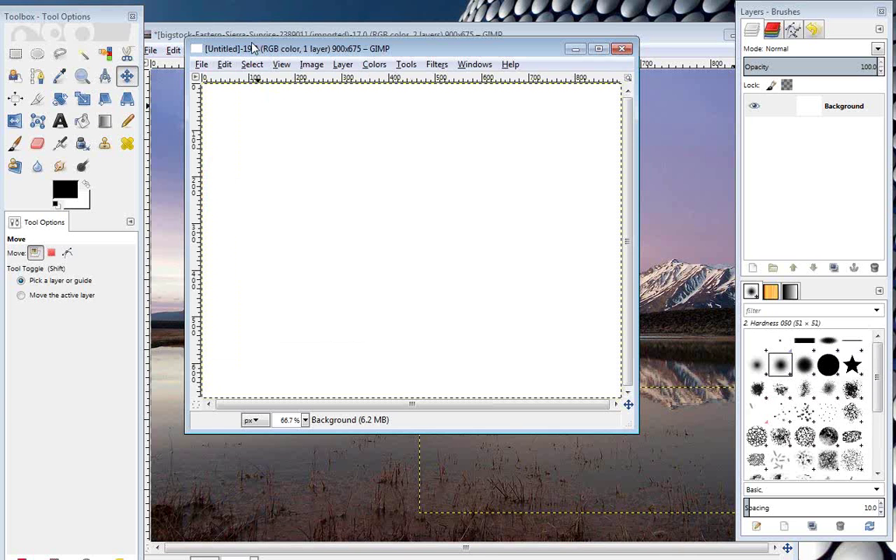
click(622, 49)
- Start another new image, look through the available templates and set its width and height to 806 px
click(202, 65)
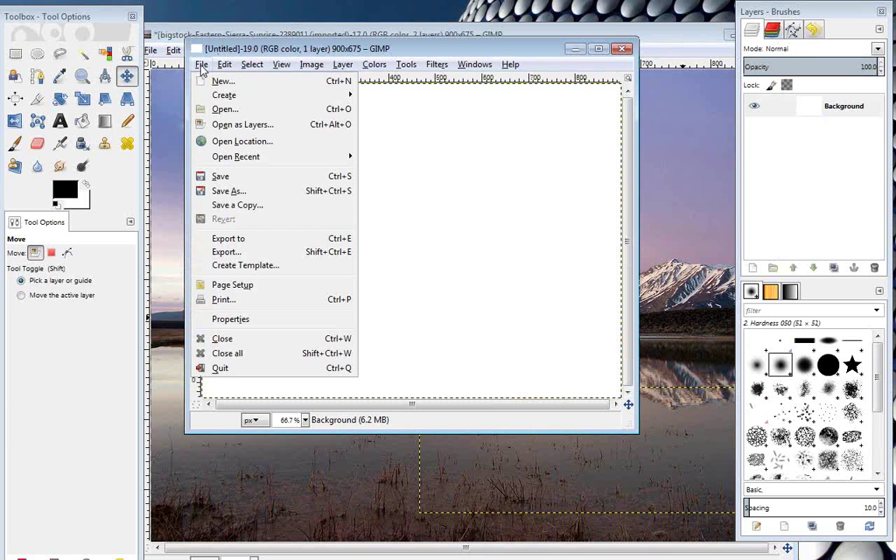
click(211, 82)
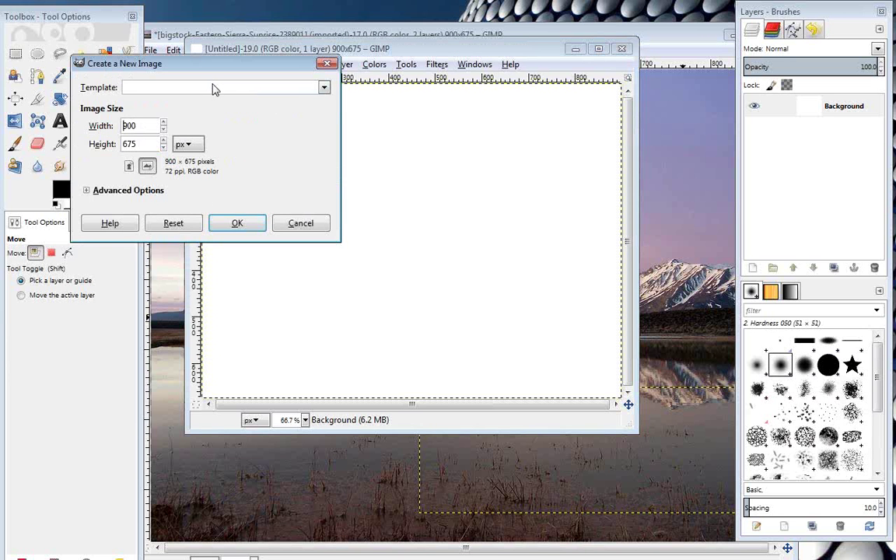
click(324, 88)
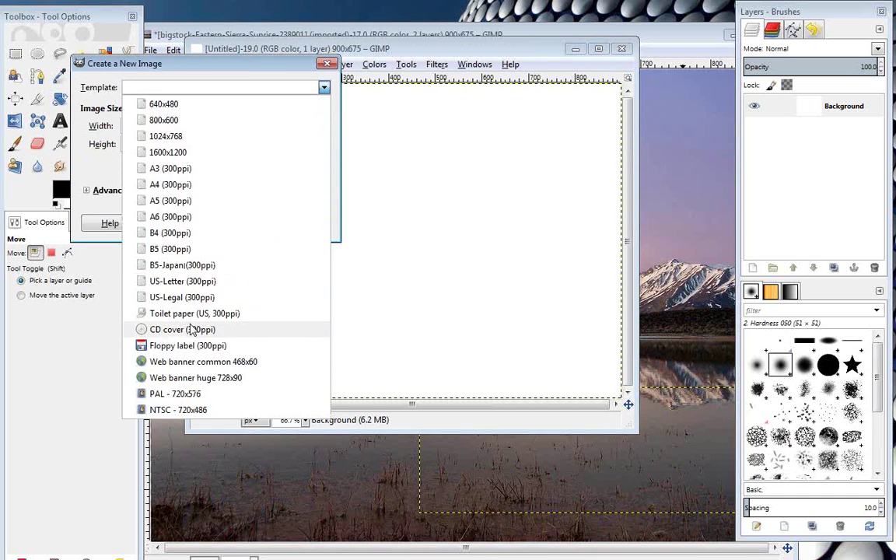
click(246, 71)
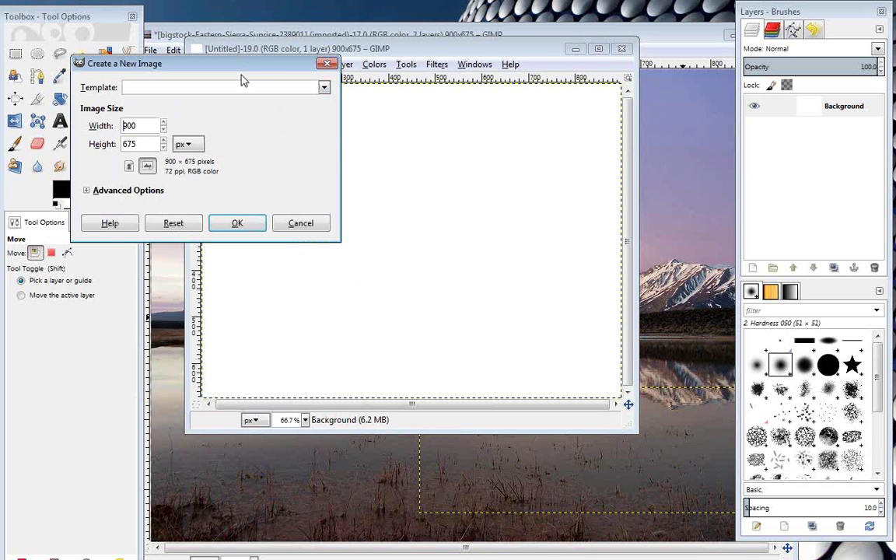
double_click(145, 124)
text(806)
key(Tab)
text(806)
- Expand the advanced options, set the fill to Transparency and create the image
click(88, 191)
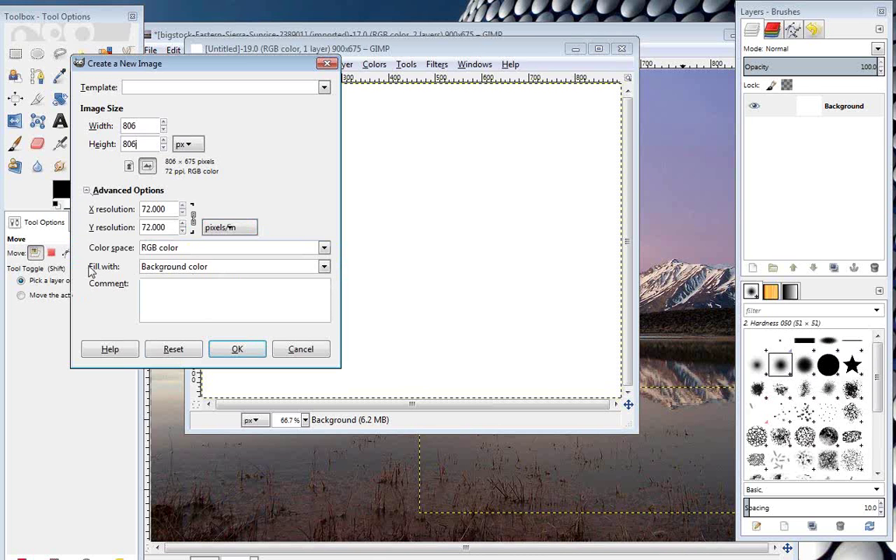
click(159, 269)
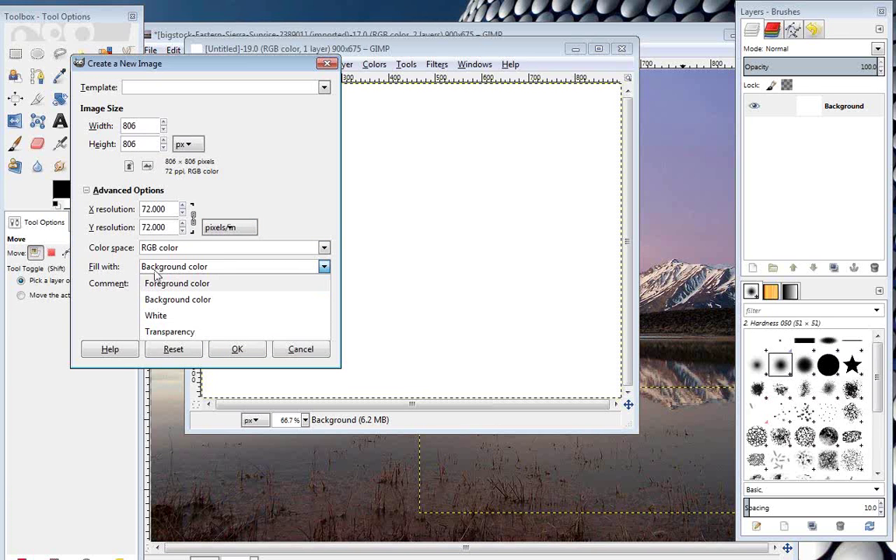
click(176, 333)
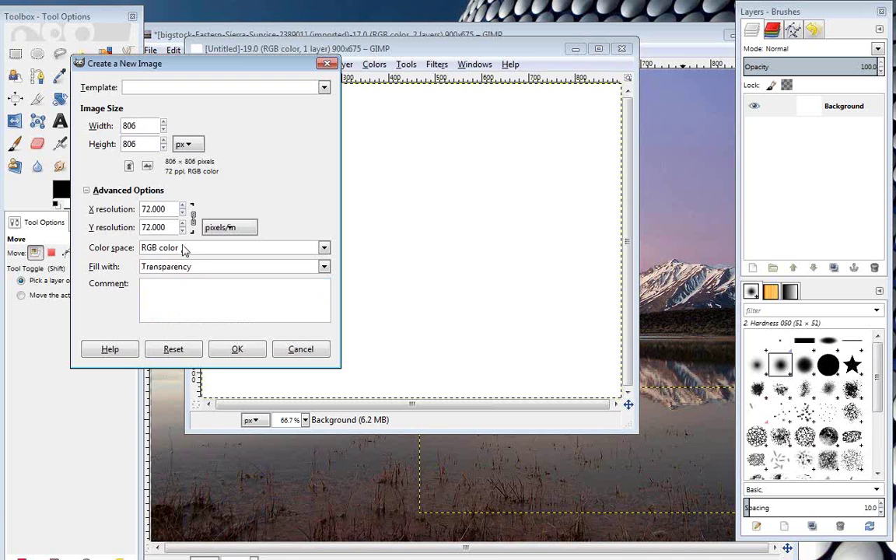
click(183, 269)
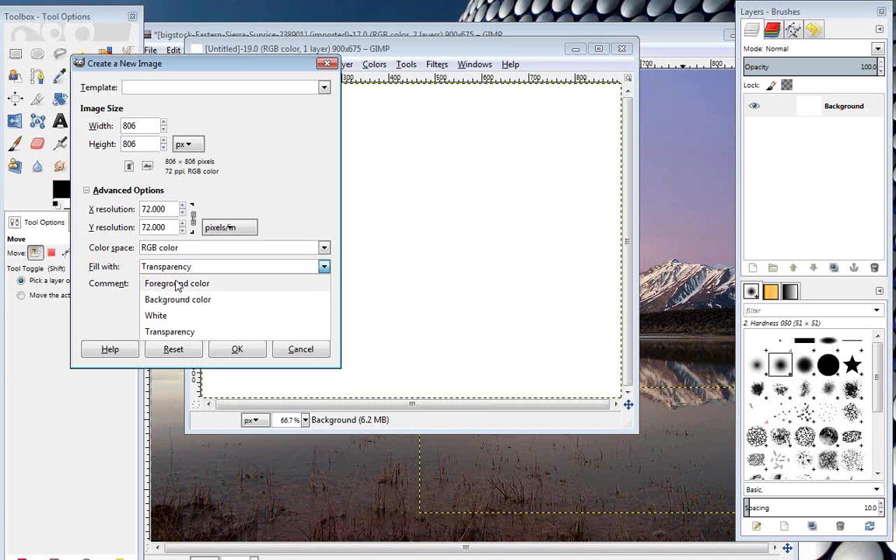
click(177, 332)
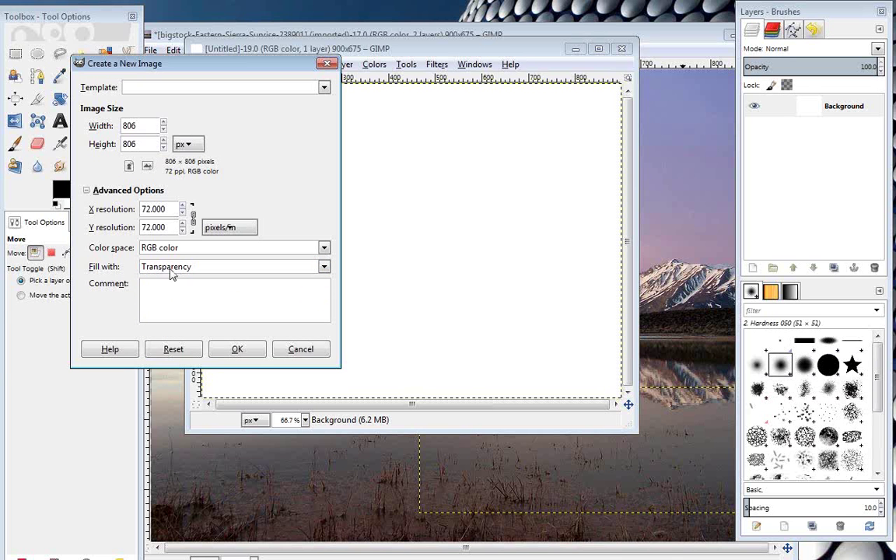
click(252, 352)
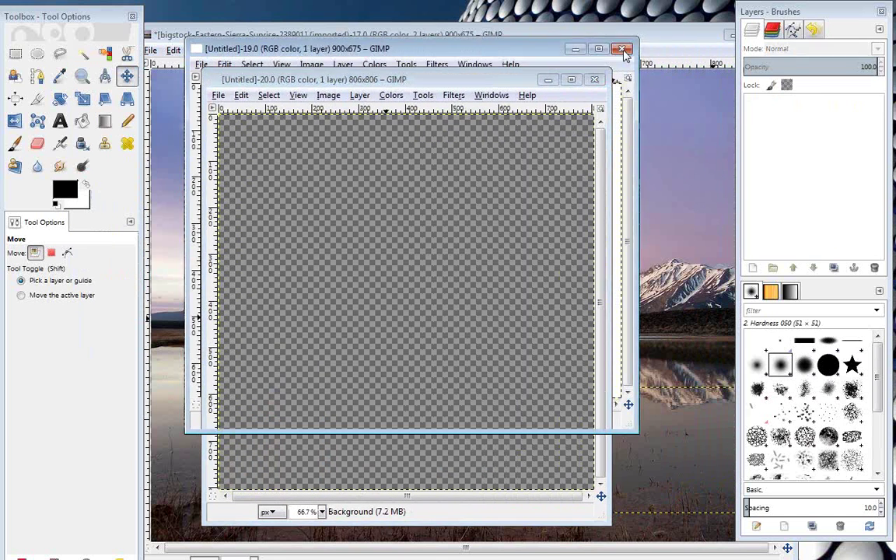
- Close the blank 900 × 675 px image and enlarge the transparent image's window to leave space around the canvas
click(624, 52)
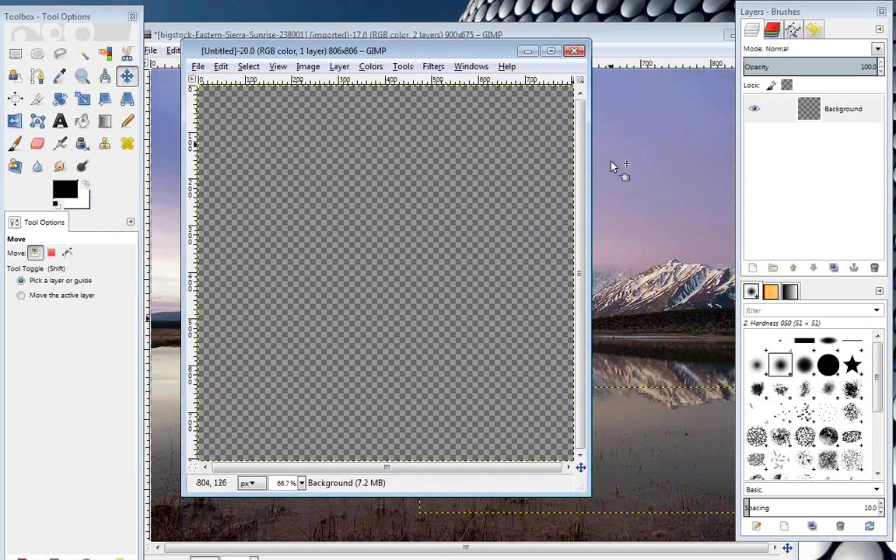
drag(590, 209, 632, 208)
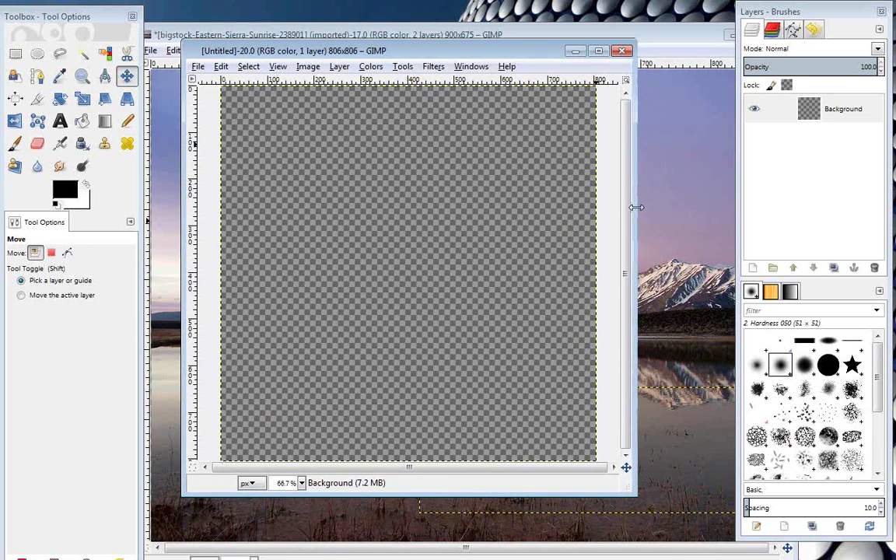
drag(635, 494, 671, 554)
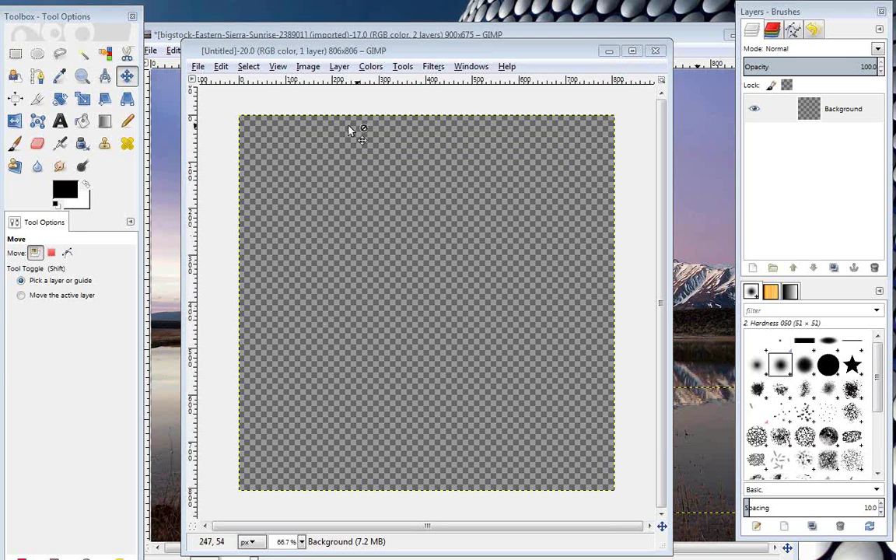
- Switch to the Eastern Sierra Sunrise photo and delete its Clipboard layer
click(306, 36)
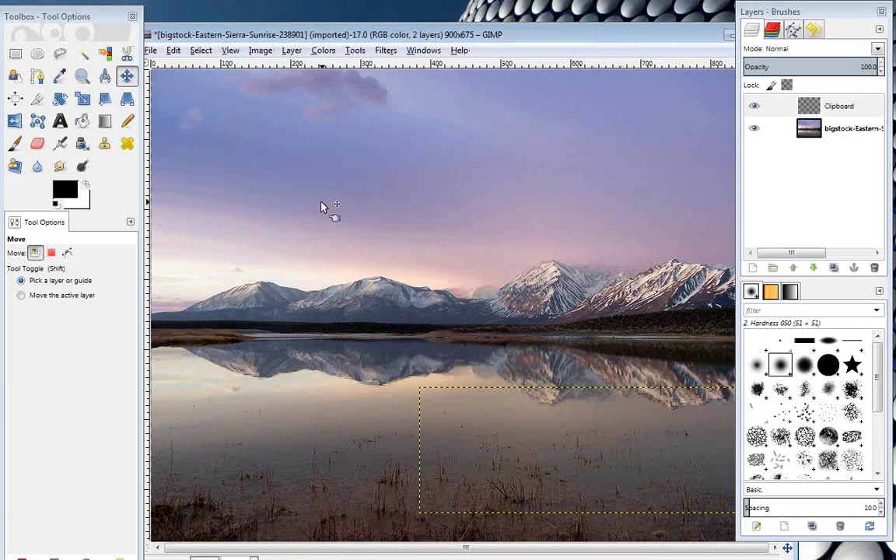
click(199, 52)
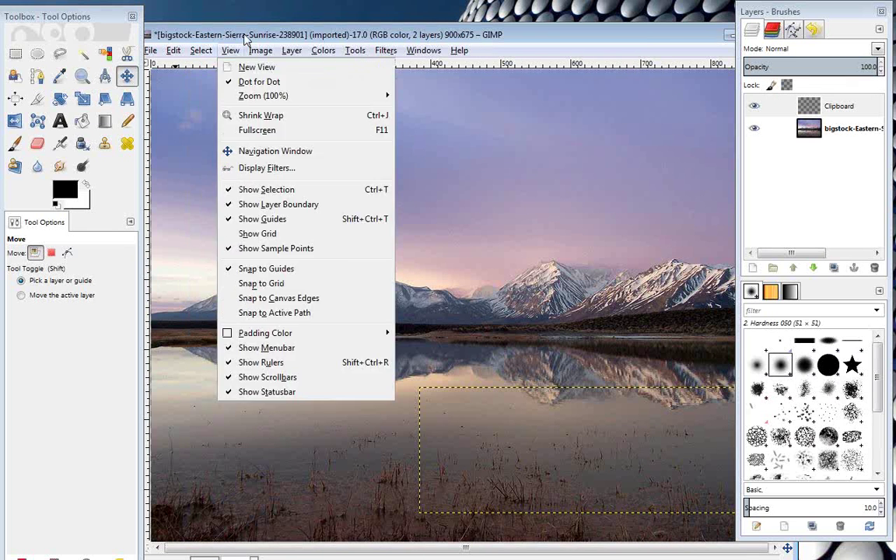
click(225, 43)
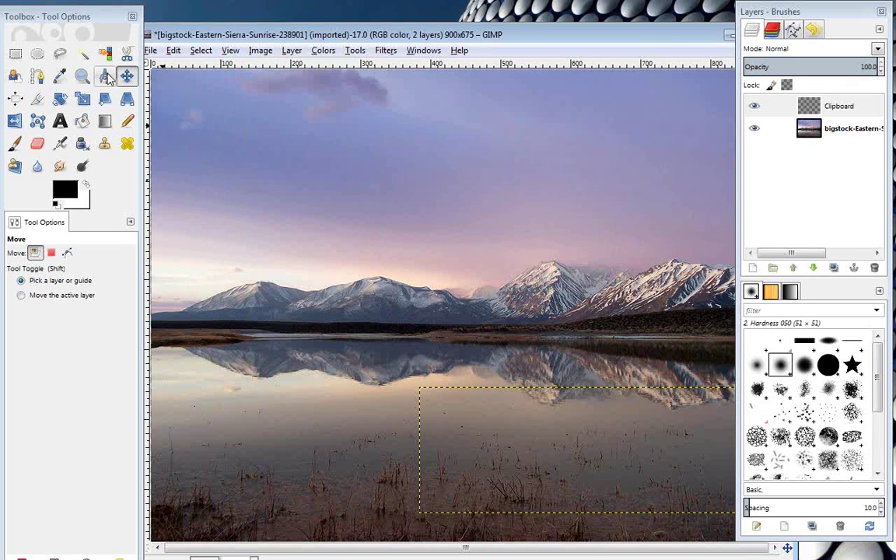
click(817, 111)
right_click(817, 111)
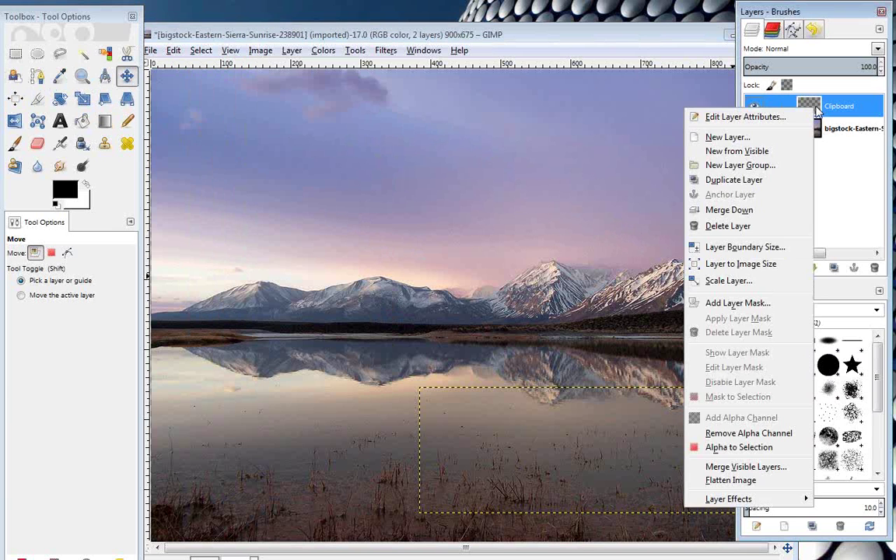
click(739, 225)
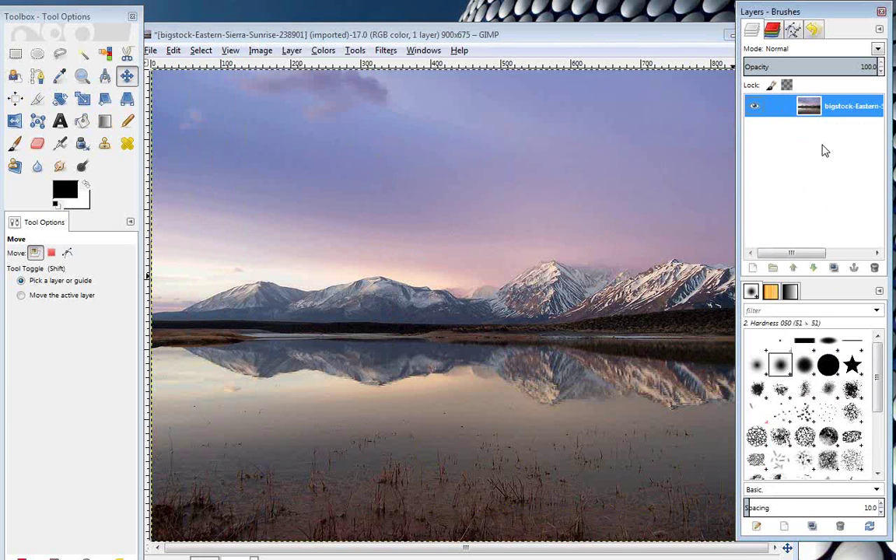
- Reposition the mountain photo's window so the transparent image's window behind it can be reached
click(376, 40)
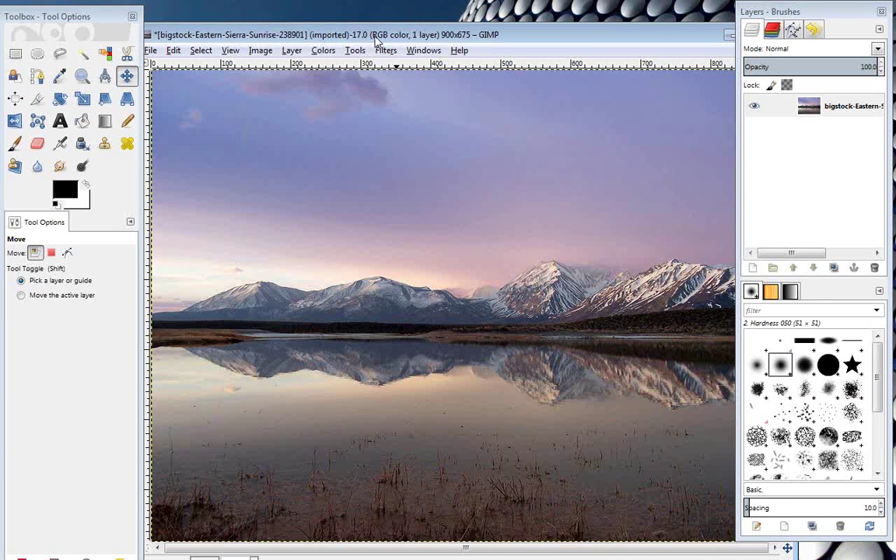
right_click(375, 37)
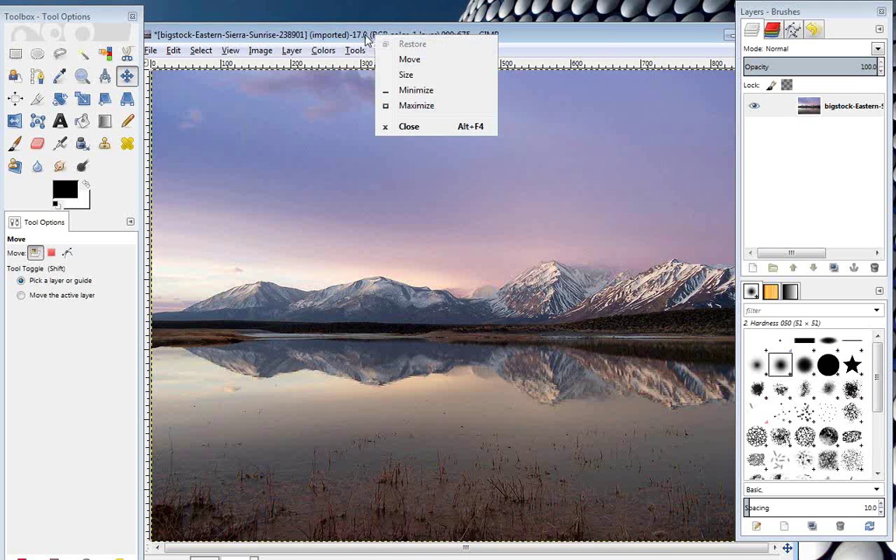
click(419, 269)
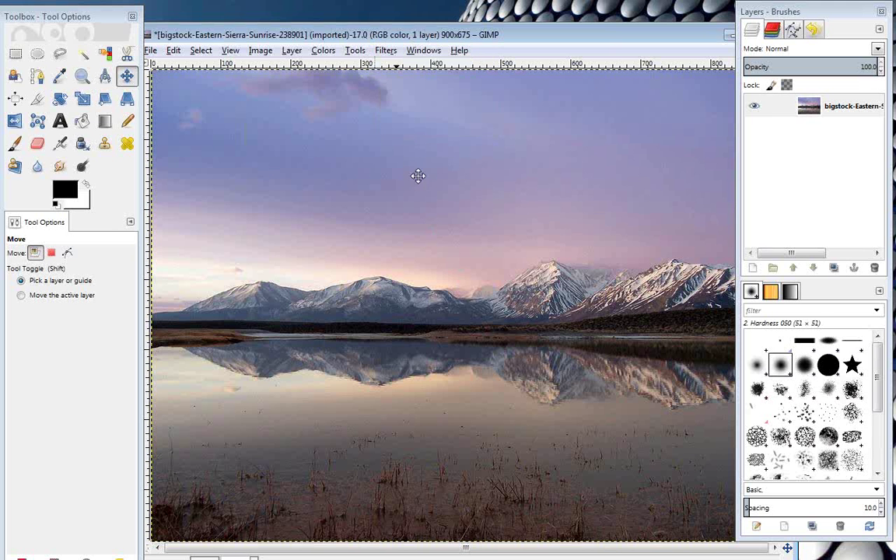
drag(318, 36, 386, 17)
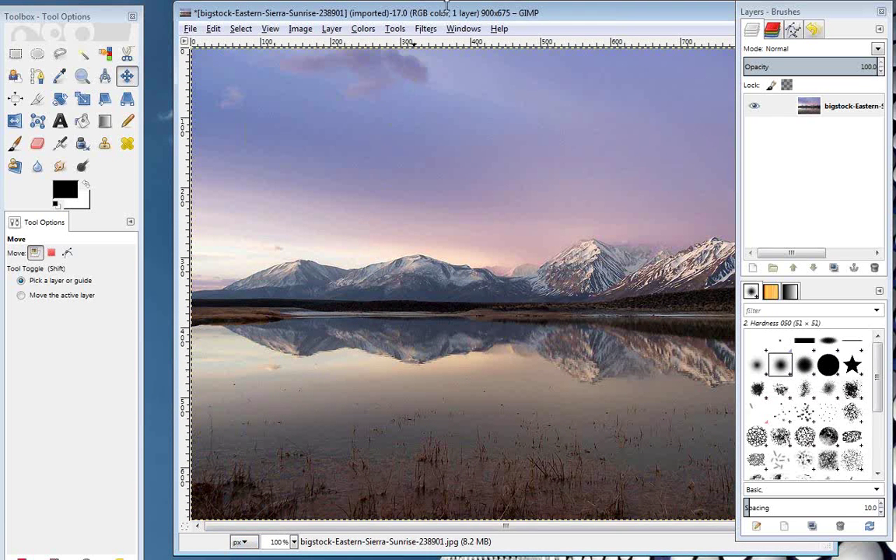
drag(461, 18, 354, 32)
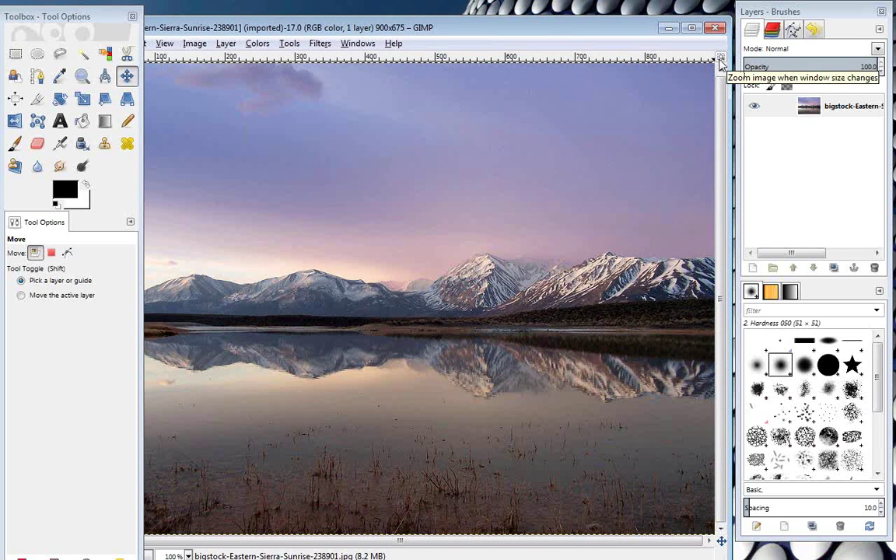
drag(529, 31, 672, 23)
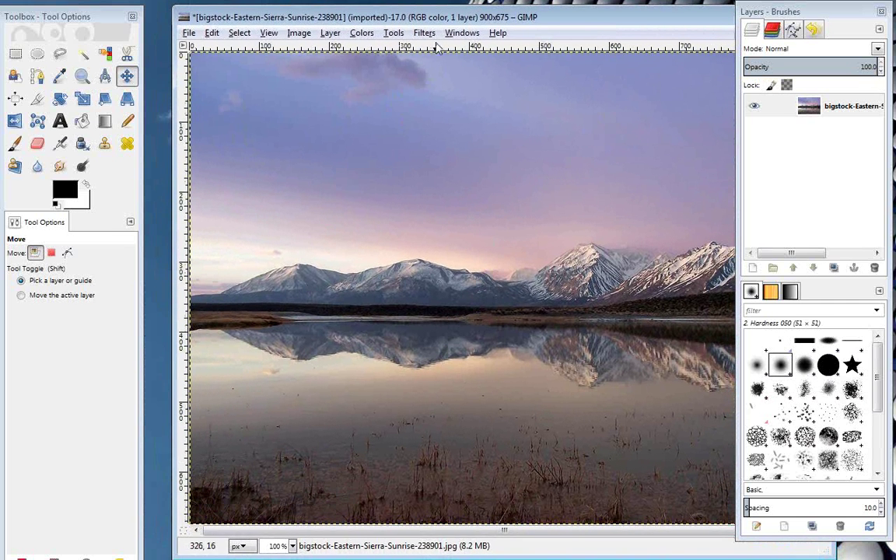
drag(470, 26, 499, 88)
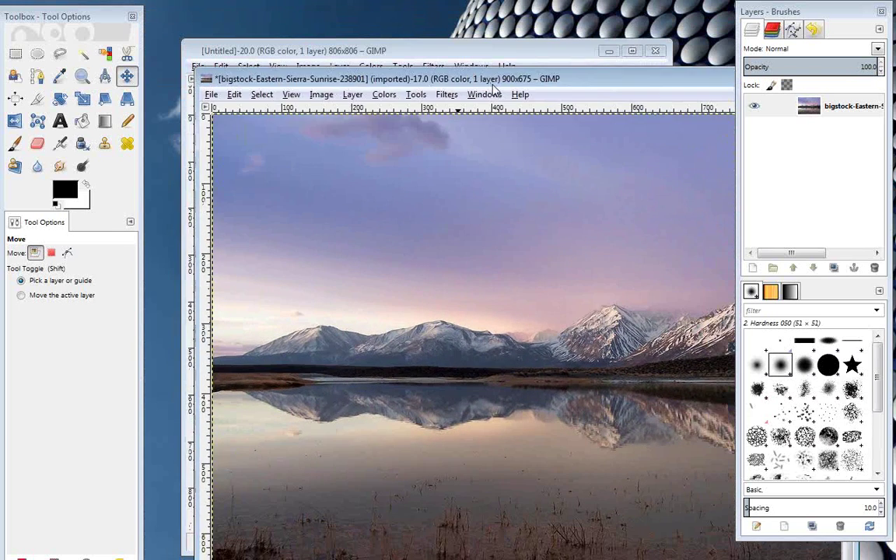
- Copy the mountain photo, move its window aside and bring the transparent 806 × 806 px image to the front
click(235, 95)
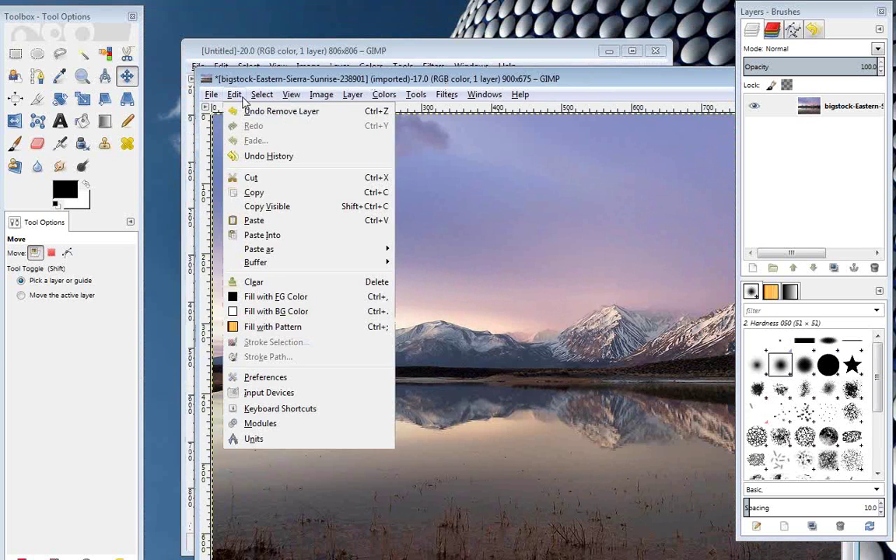
click(266, 195)
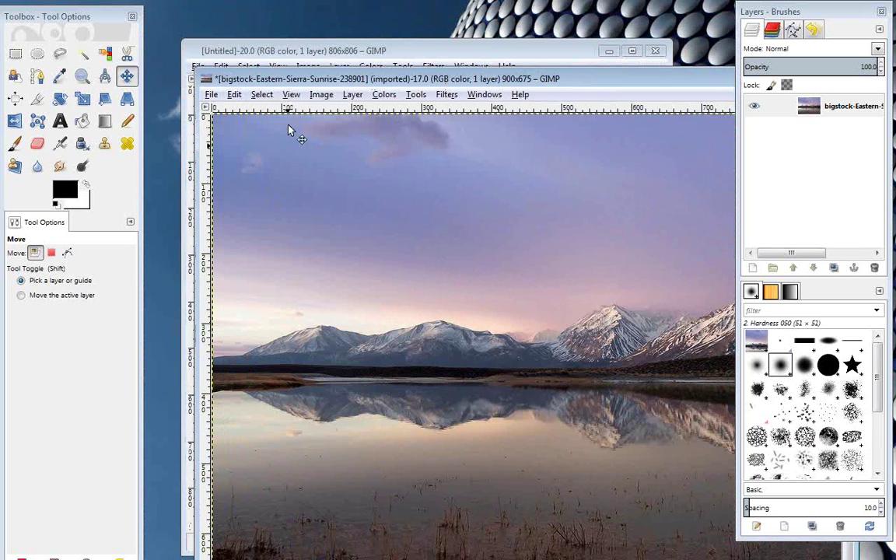
drag(273, 79, 603, 67)
click(393, 58)
drag(315, 52, 349, 65)
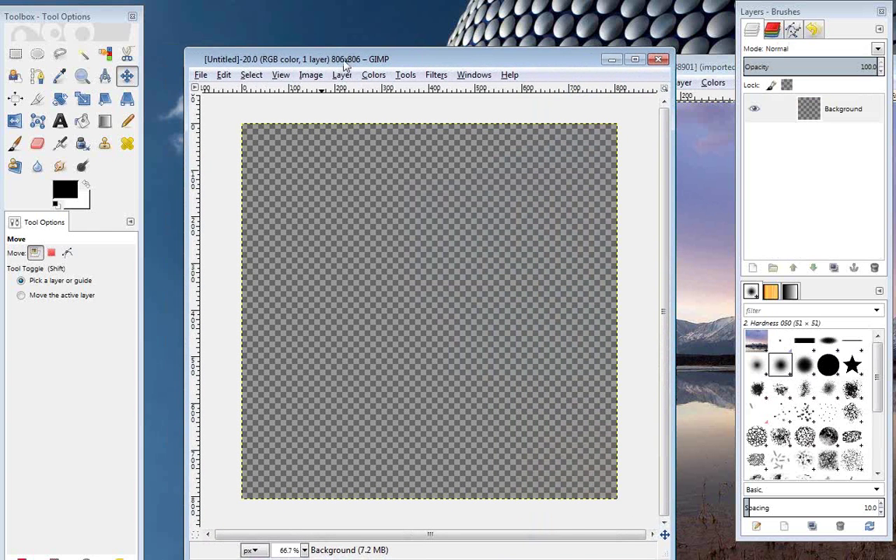
- Paste the copied photo as a new layer in the transparent image and shift it slightly up and to the left
click(223, 75)
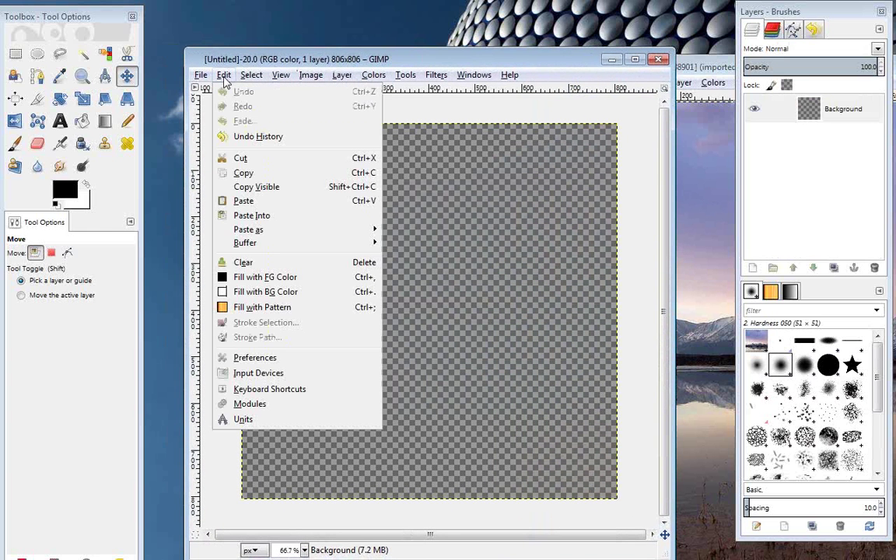
mouse_move(253, 236)
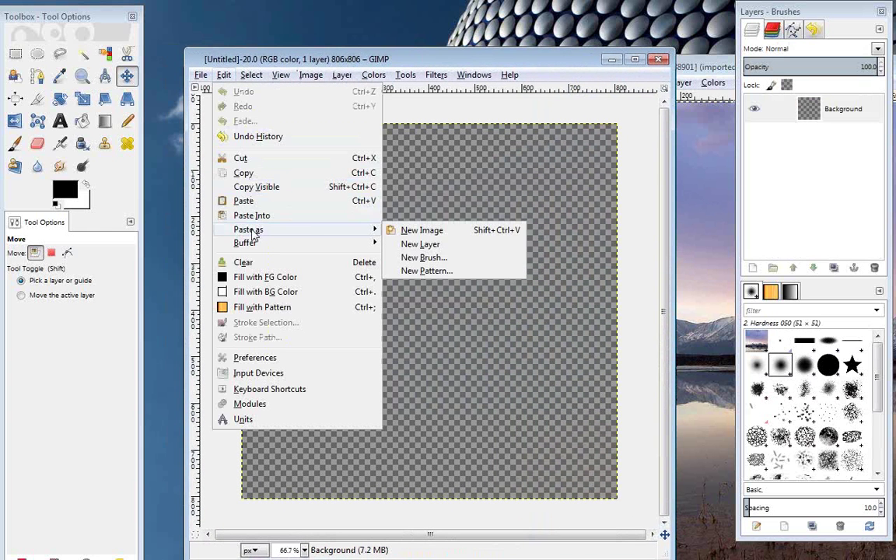
click(412, 244)
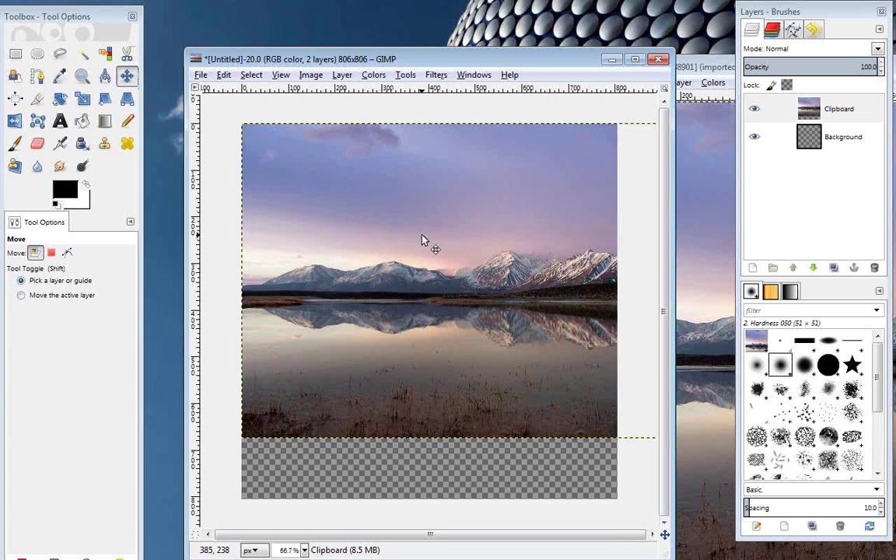
drag(401, 207, 364, 201)
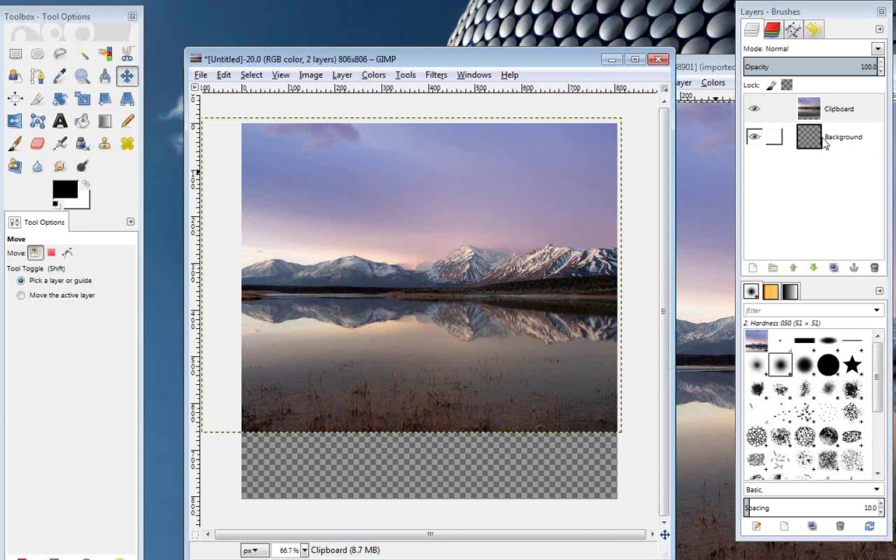
- Rename the pasted Clipboard layer to MountainPhoto
click(827, 113)
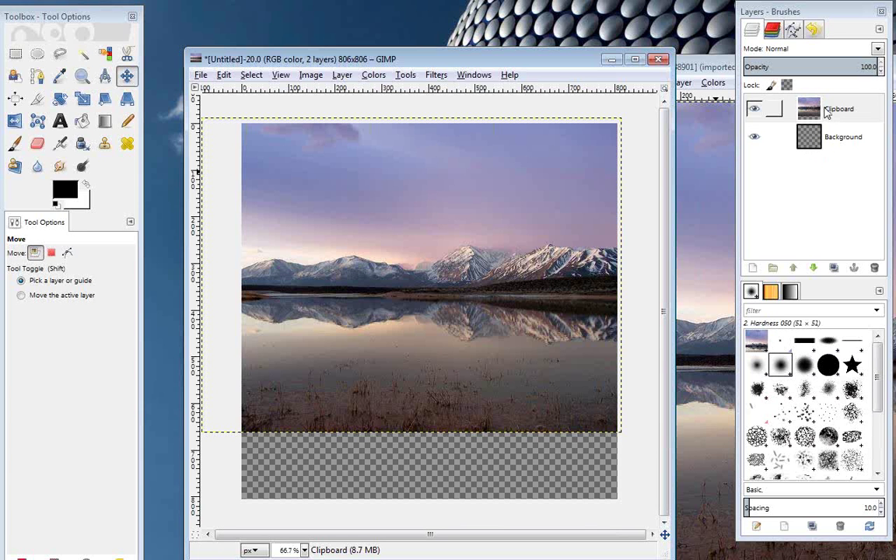
click(828, 113)
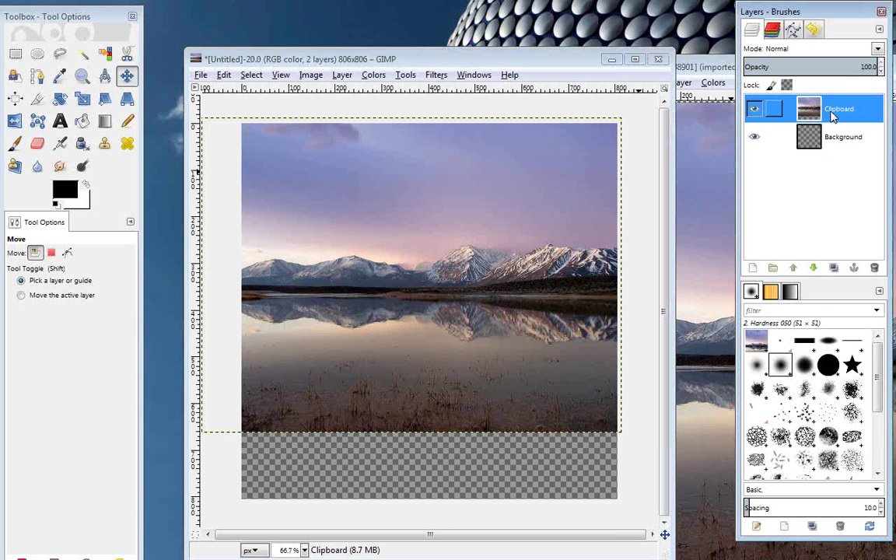
right_click(832, 115)
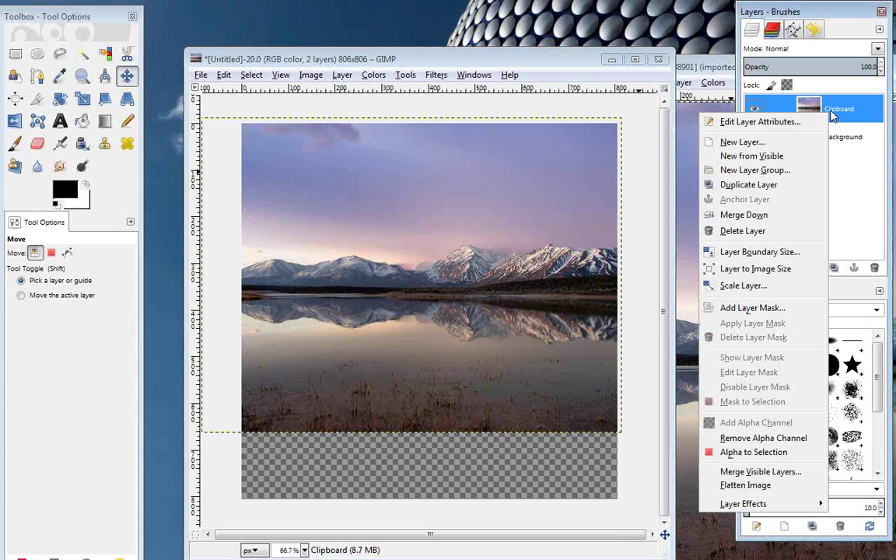
click(777, 124)
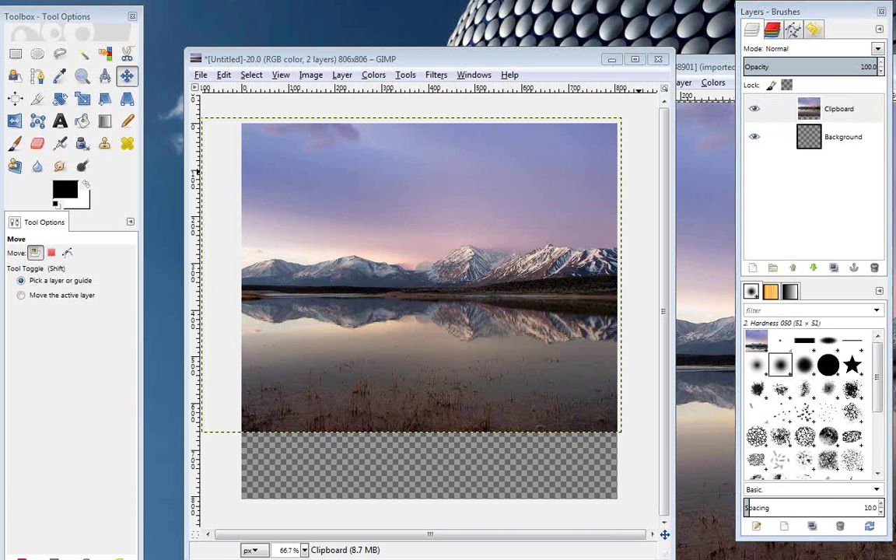
click(494, 237)
drag(494, 237, 389, 212)
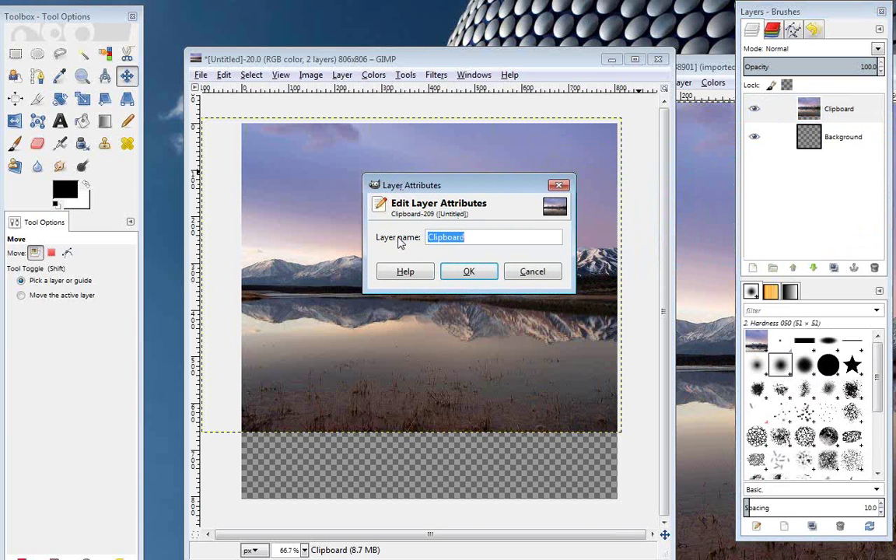
text(MountainPhoto)
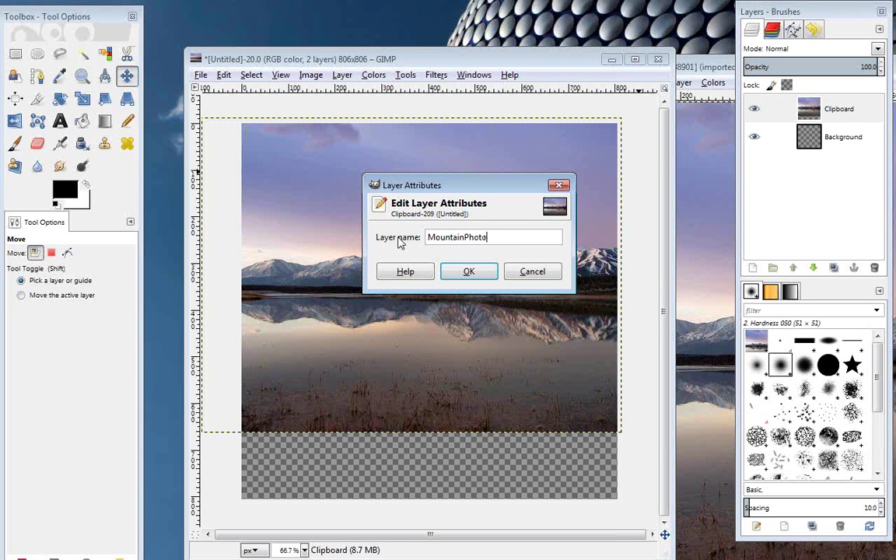
click(465, 272)
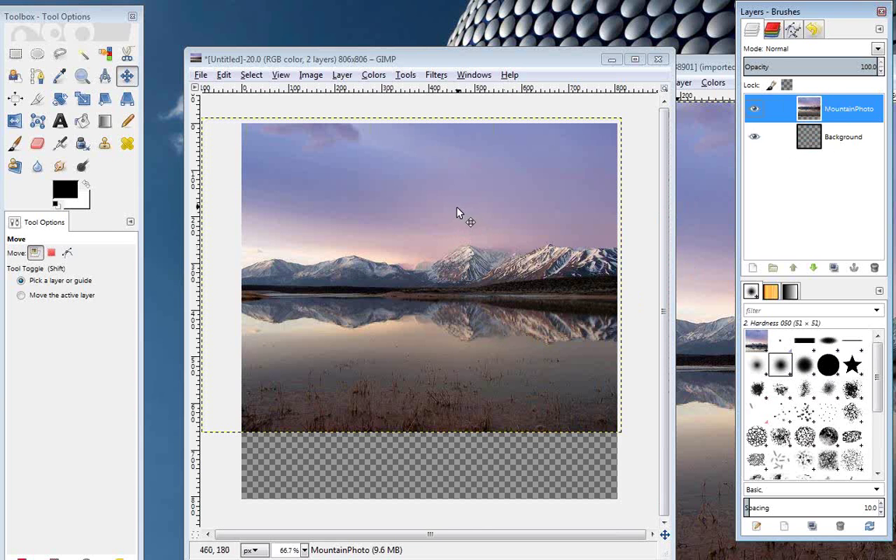
- Move the MountainPhoto layer around until it sits roughly mid-canvas, with transparent strips above and below it
drag(394, 248, 434, 251)
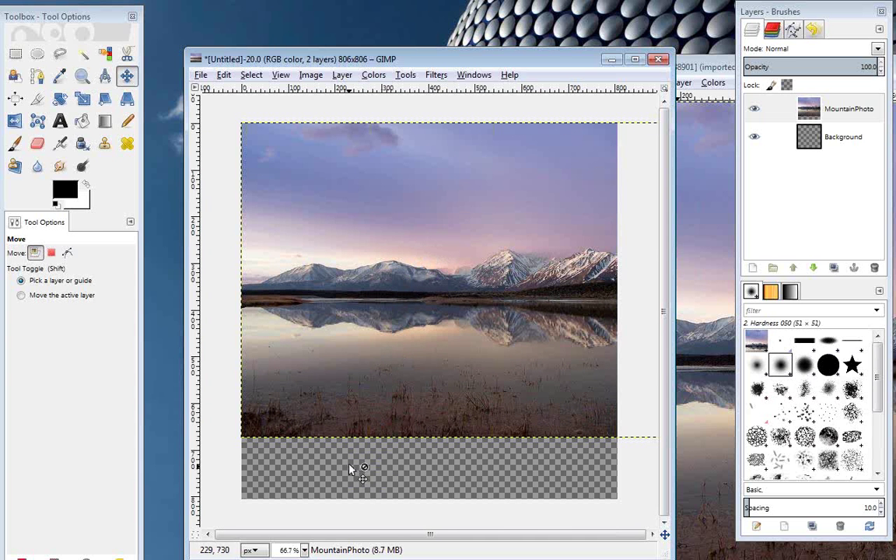
mouse_move(494, 300)
mouse_down()
mouse_move(497, 343)
mouse_move(489, 311)
mouse_move(479, 335)
mouse_move(492, 327)
mouse_move(497, 290)
mouse_move(492, 299)
mouse_up()
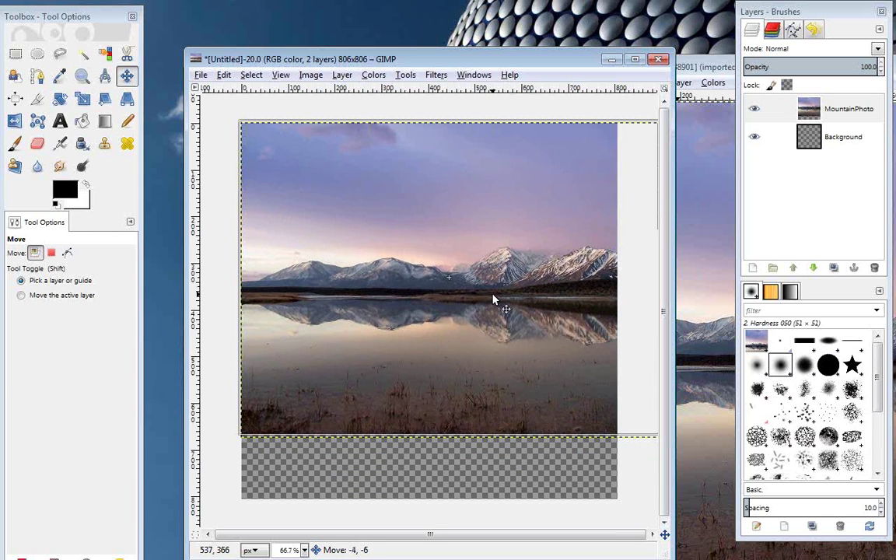
drag(492, 299, 461, 328)
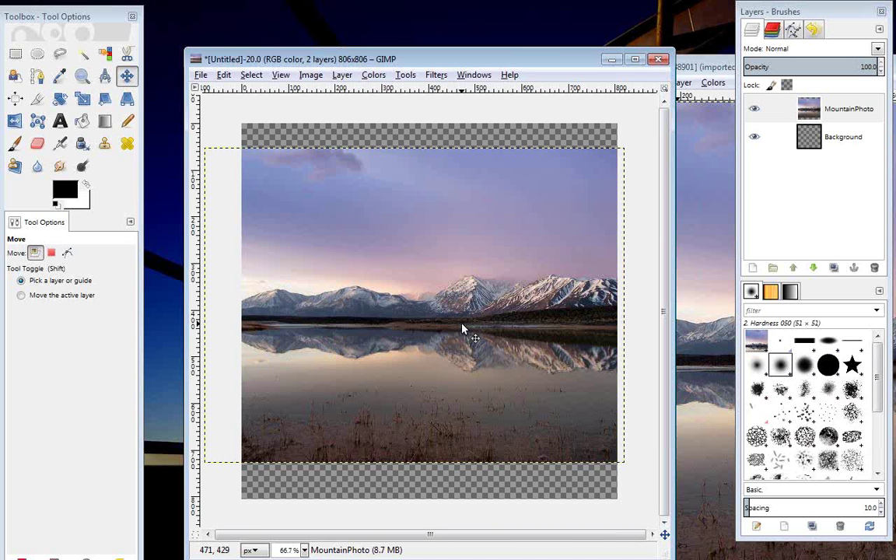
drag(391, 220, 411, 224)
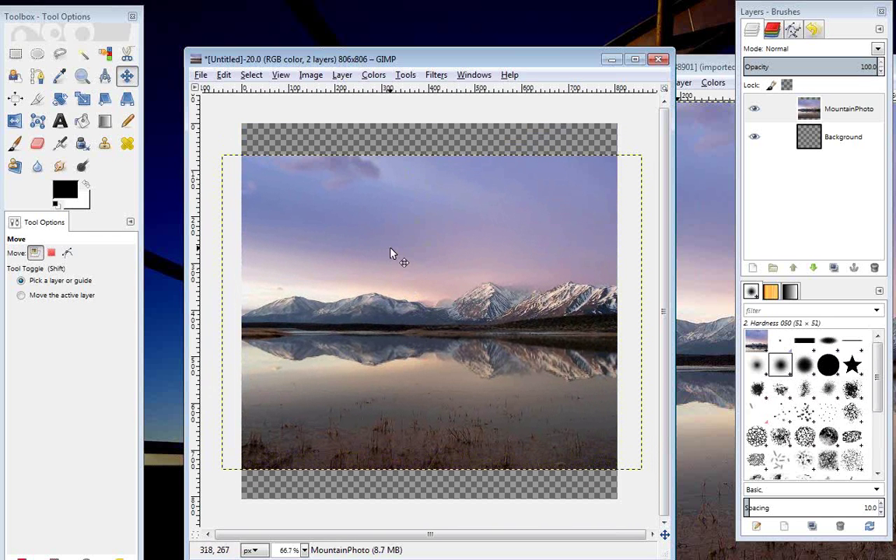
click(315, 80)
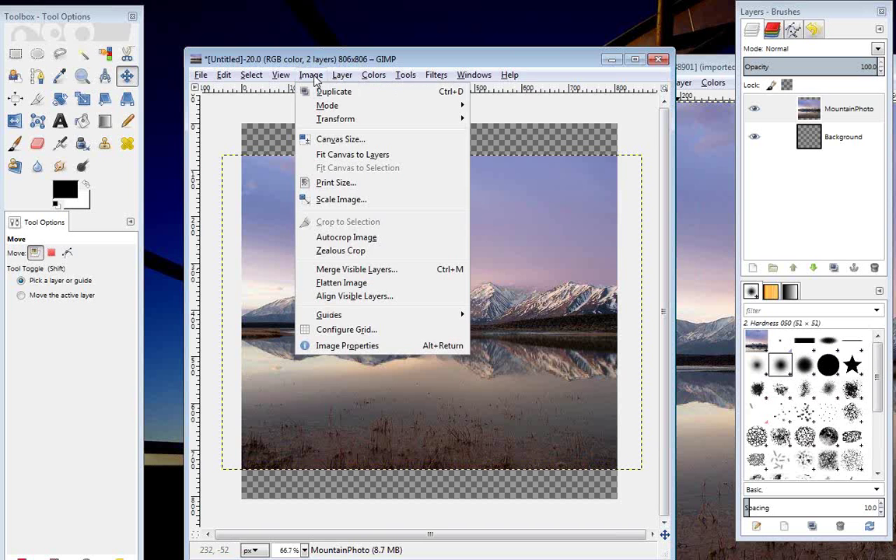
click(327, 61)
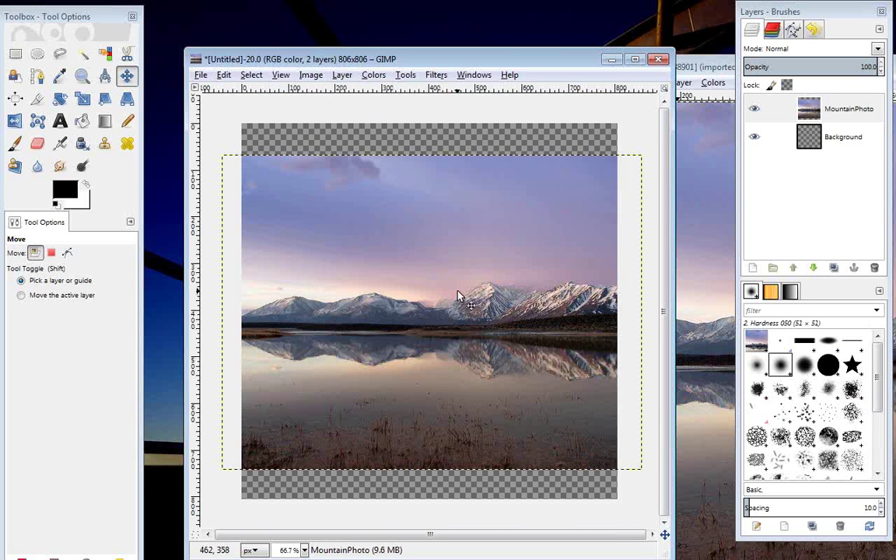
click(794, 115)
mouse_move(520, 273)
mouse_down()
mouse_move(540, 246)
mouse_move(513, 283)
mouse_up()
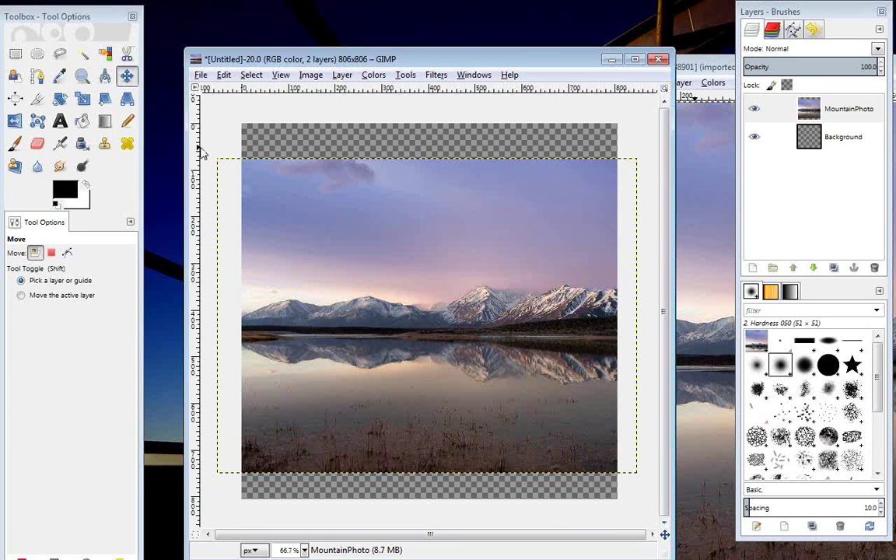
- Return to the Move tool and nudge the MountainPhoto layer slightly up and to the left
click(37, 75)
click(15, 76)
click(81, 76)
click(126, 77)
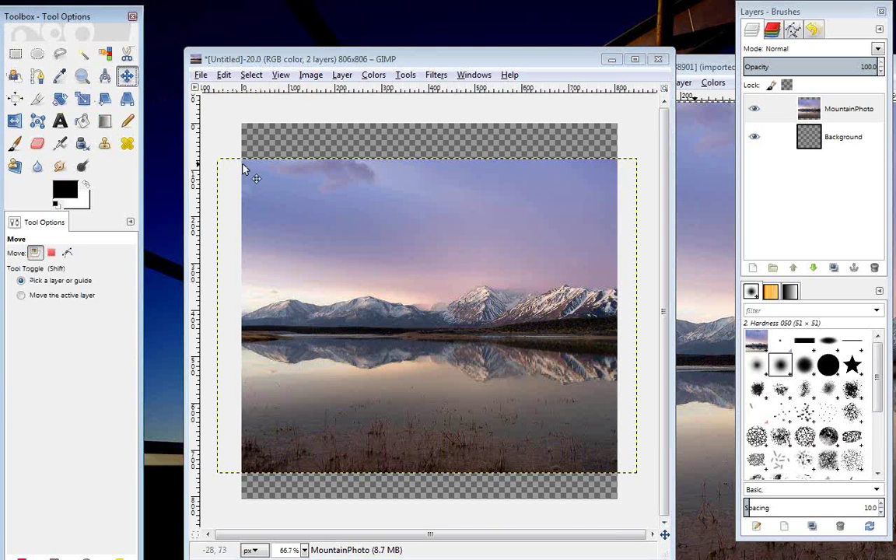
mouse_move(371, 230)
mouse_down()
mouse_move(386, 214)
mouse_move(367, 196)
mouse_move(345, 239)
mouse_move(379, 235)
mouse_move(349, 220)
mouse_move(366, 214)
mouse_move(366, 221)
mouse_up()
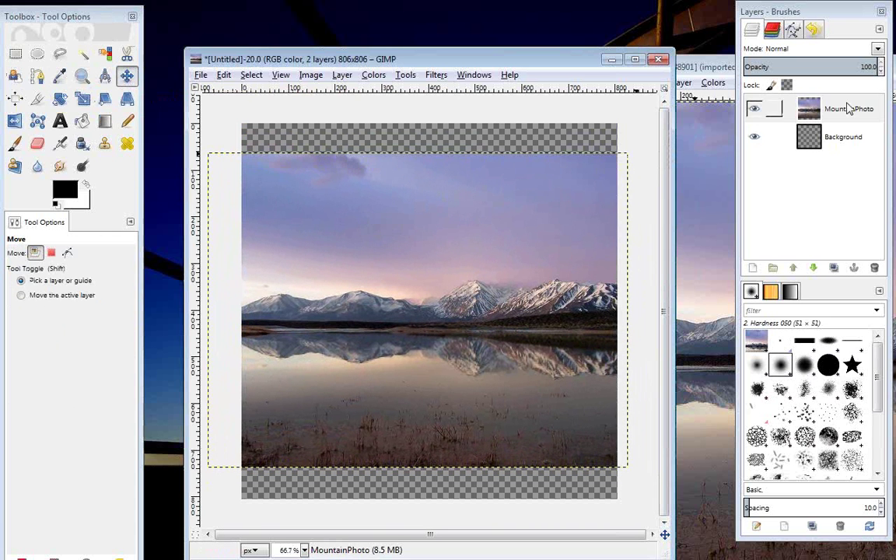
- Shift the MountainPhoto layer slightly up and to the right, still leaving transparent strips above and below it
mouse_move(382, 296)
mouse_down()
mouse_move(351, 259)
mouse_move(386, 294)
mouse_up()
drag(378, 248, 377, 243)
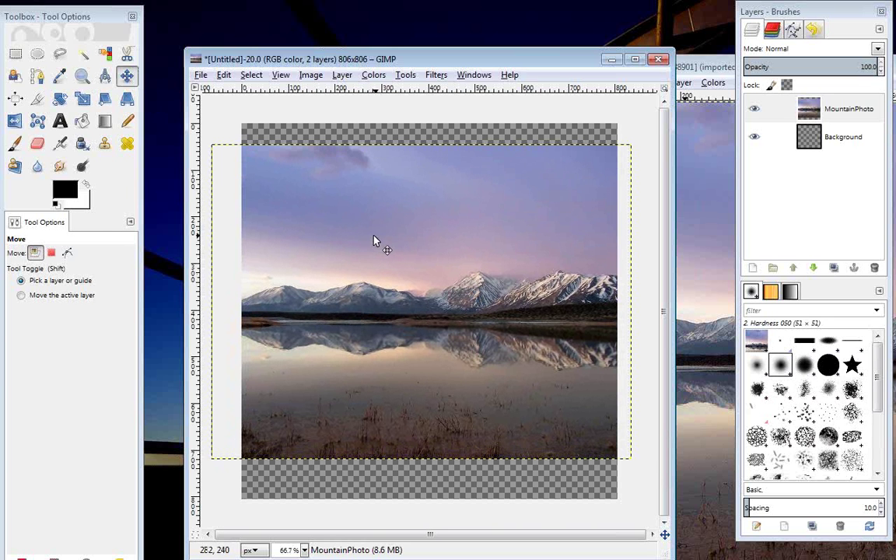
mouse_move(325, 206)
mouse_down()
mouse_move(360, 201)
mouse_move(338, 204)
mouse_up()
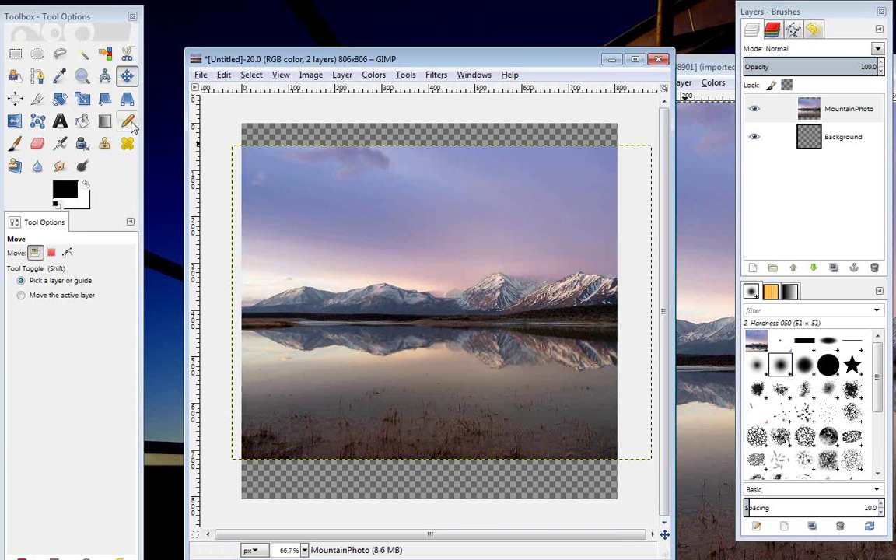
- Scale the MountainPhoto layer up to 1092 × 819 px with its aspect ratio kept
click(82, 100)
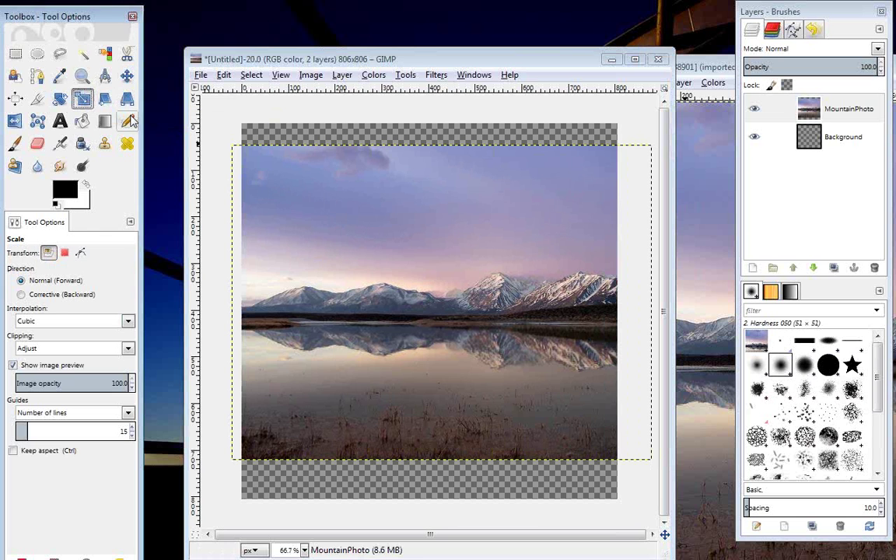
click(234, 154)
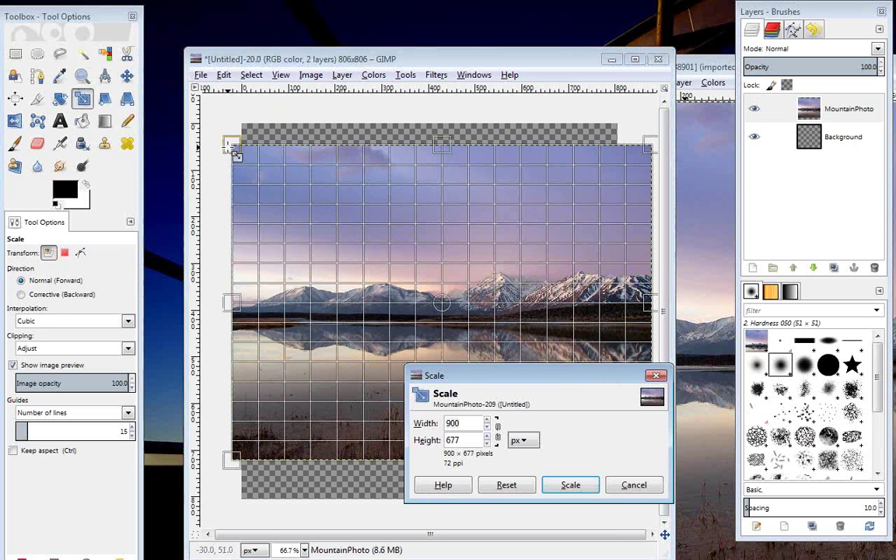
drag(235, 154, 289, 115)
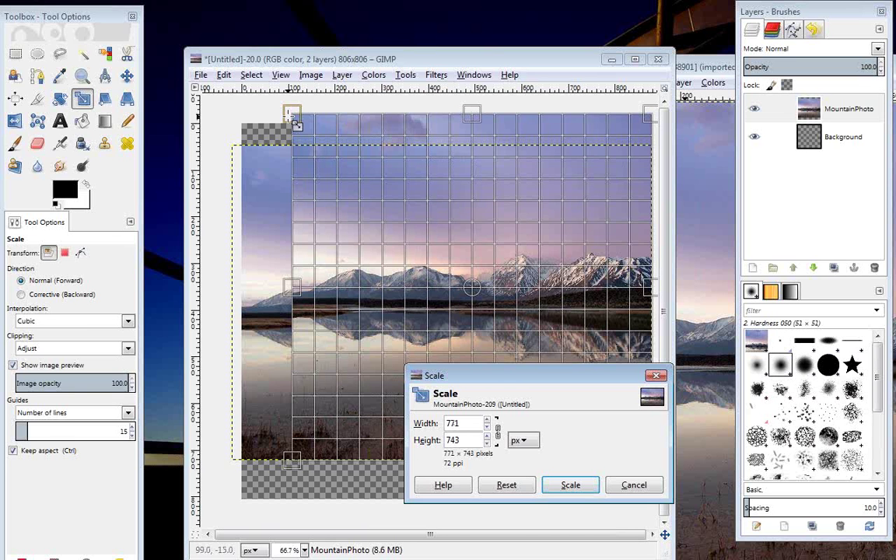
drag(290, 116, 397, 218)
drag(441, 263, 258, 89)
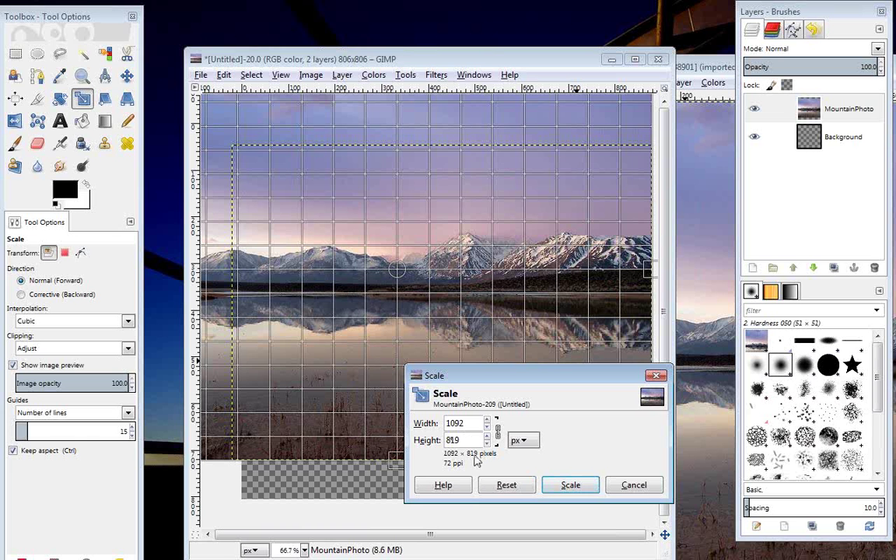
click(570, 485)
click(451, 292)
click(633, 484)
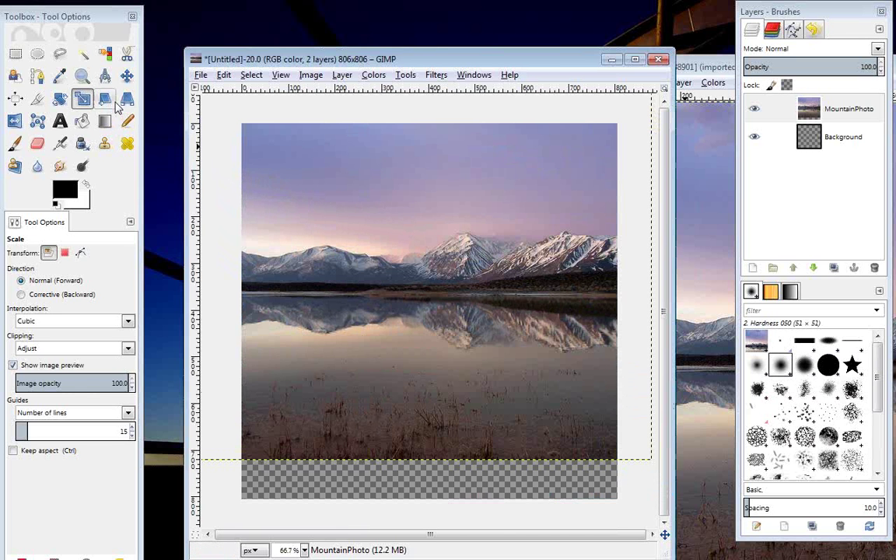
- Move the enlarged MountainPhoto layer down and adjust it sideways until it covers the whole transparent canvas
click(126, 77)
drag(427, 290, 424, 331)
key(Escape)
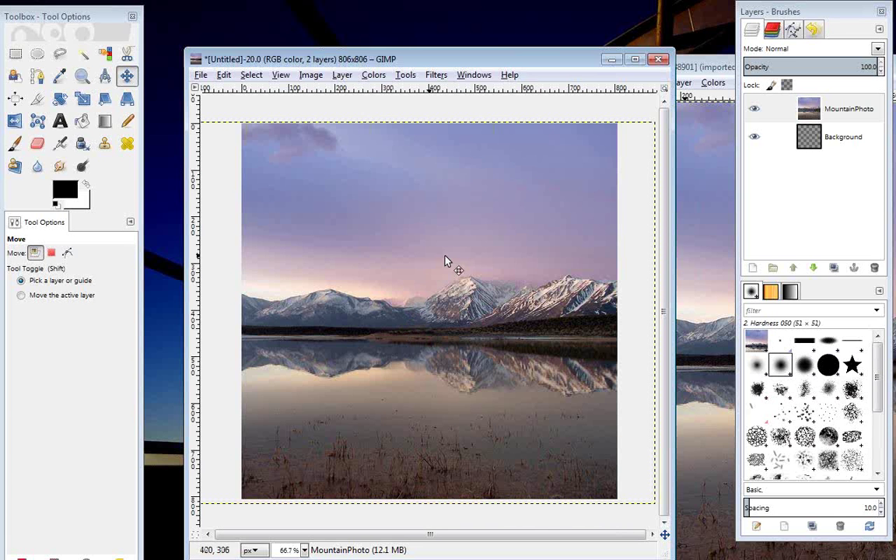
drag(404, 259, 344, 278)
mouse_move(438, 295)
mouse_down()
mouse_move(417, 291)
mouse_move(431, 302)
mouse_up()
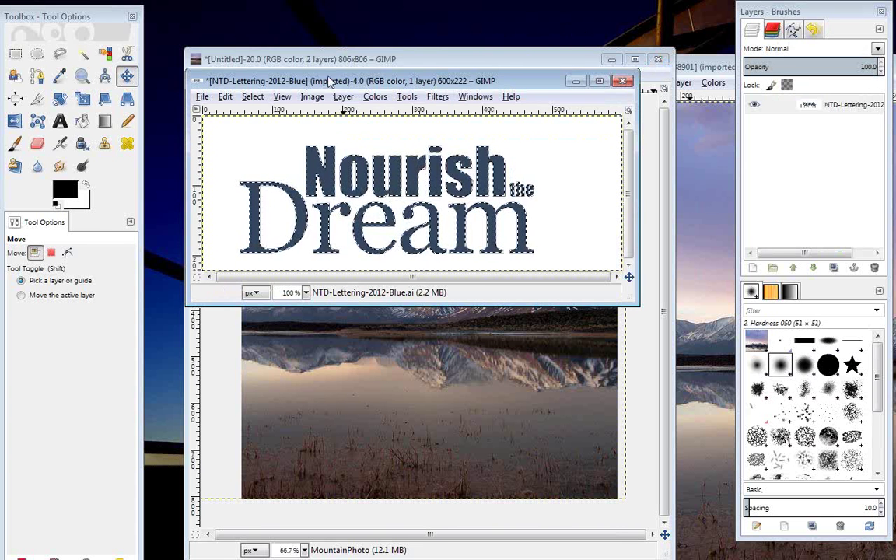
- Put away the NTD-Lettering-2012-Blue image and enlarge the white transparent logo's window so the whole logo fits
click(575, 81)
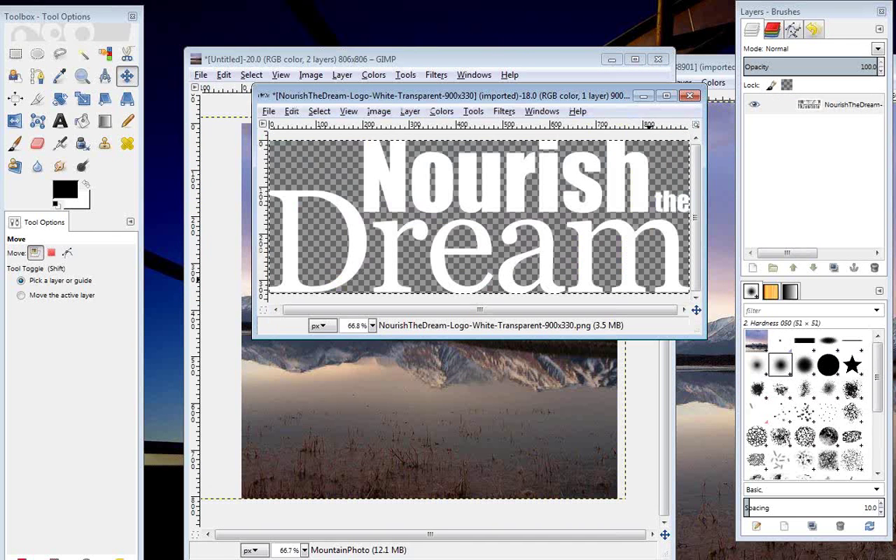
drag(426, 101, 357, 104)
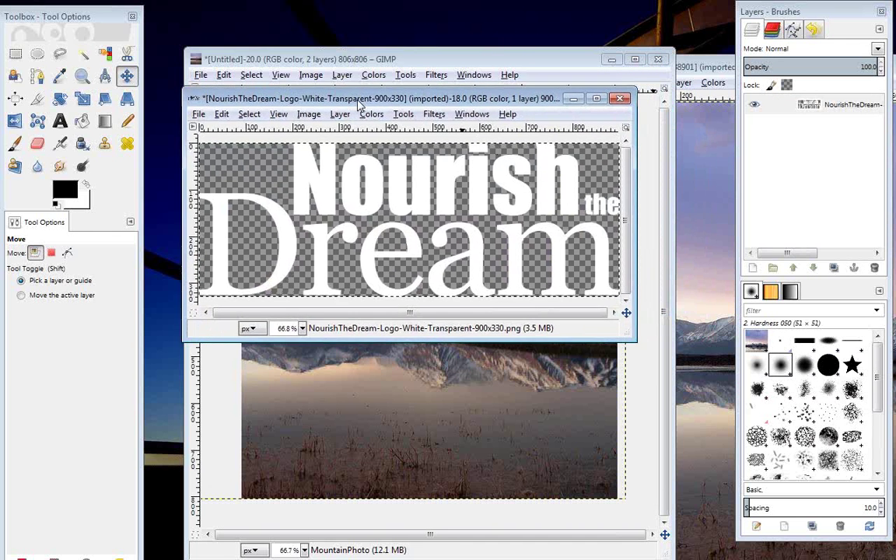
drag(630, 339, 704, 420)
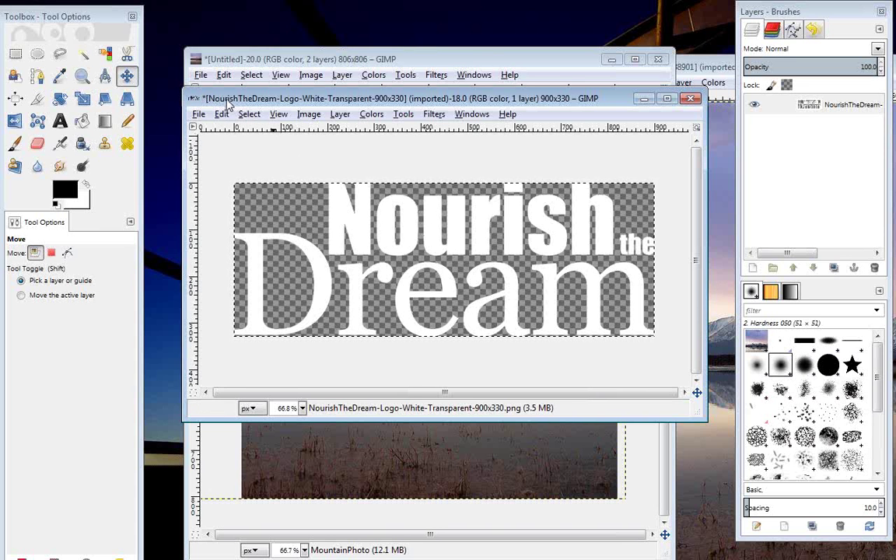
click(196, 115)
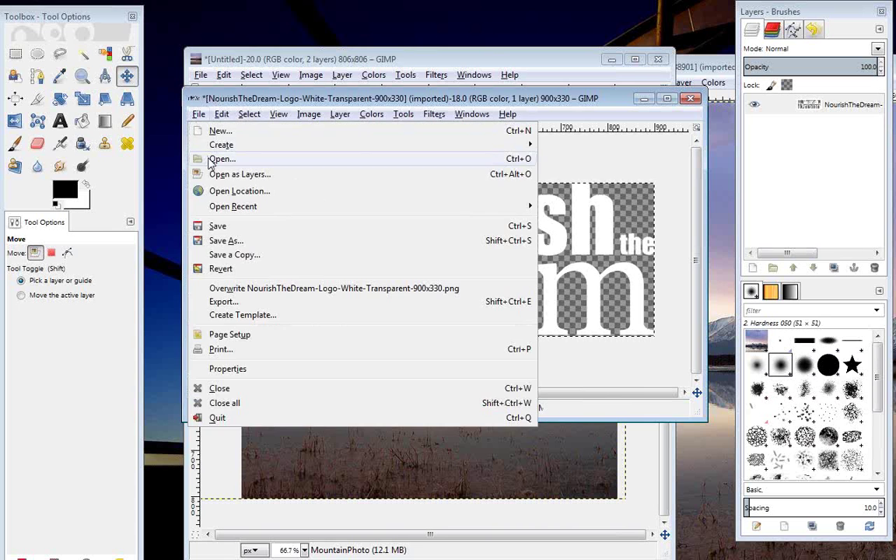
click(209, 160)
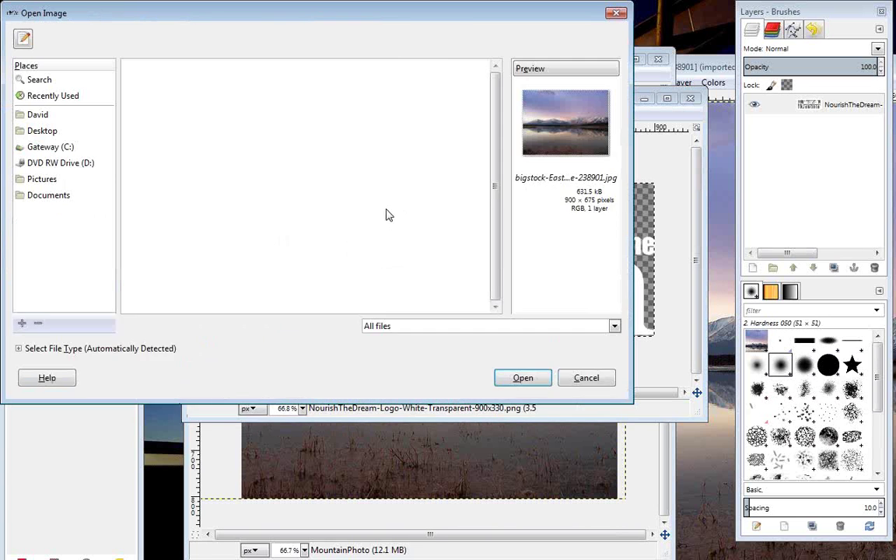
click(187, 144)
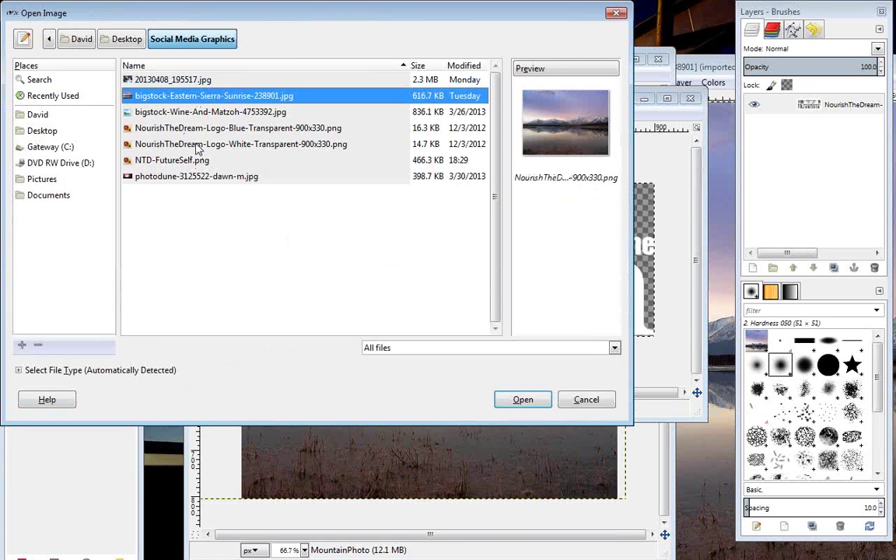
click(525, 401)
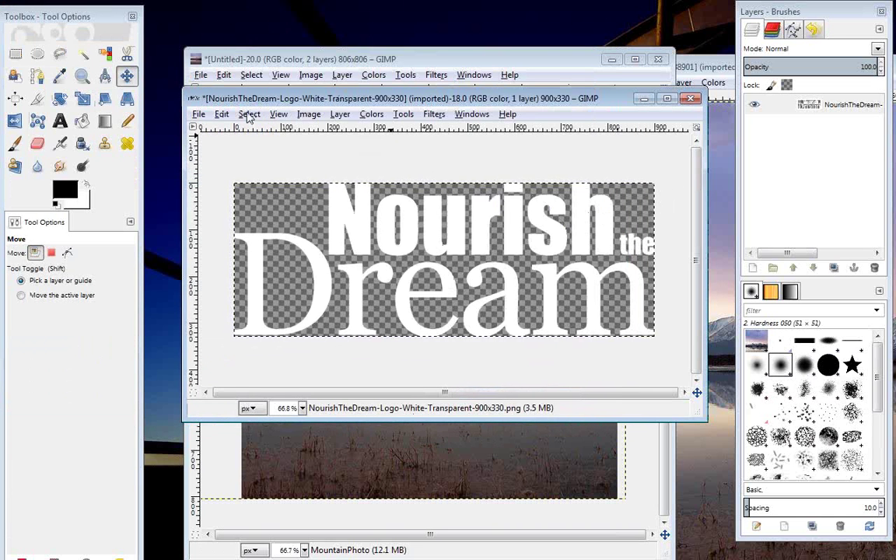
- Select the entire white transparent Nourish the Dream logo image and copy it
click(223, 115)
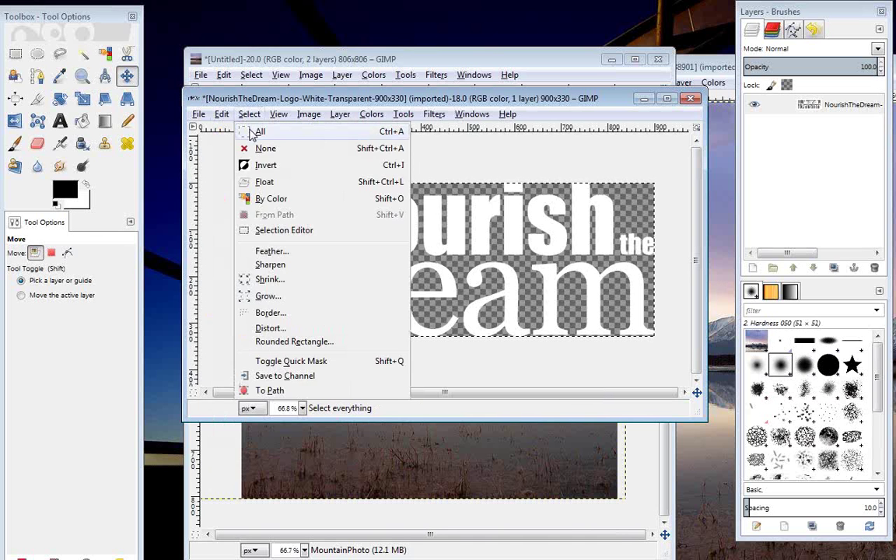
click(236, 132)
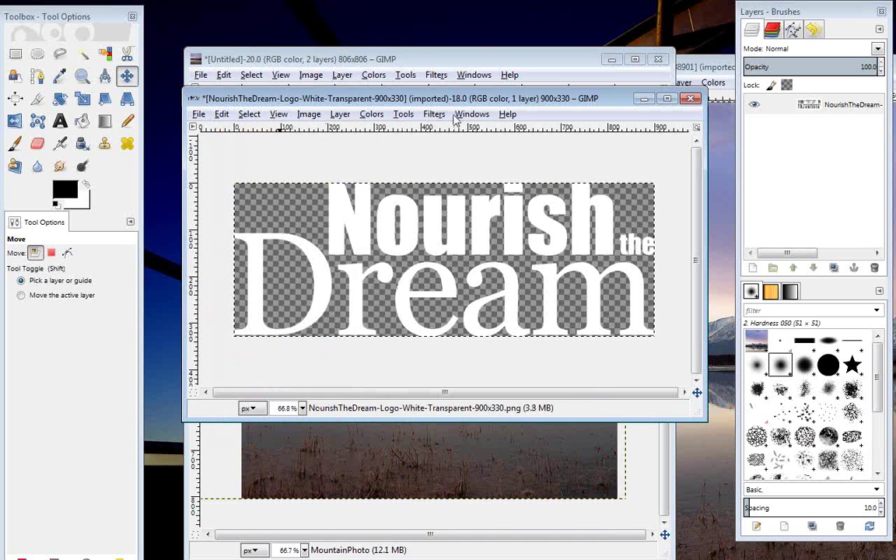
click(222, 114)
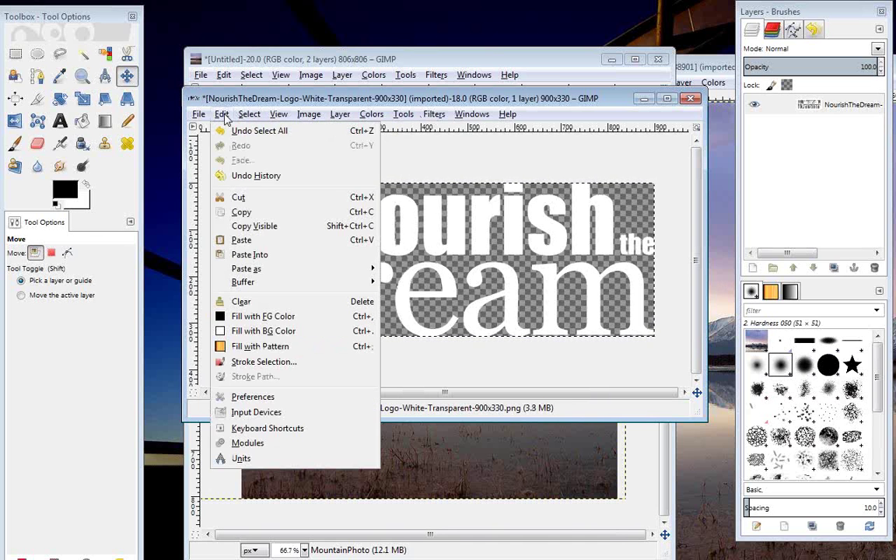
click(241, 208)
- Paste the copied logo as a new layer in the untitled mountain image and move it down over the mountains
click(288, 69)
drag(294, 64, 270, 21)
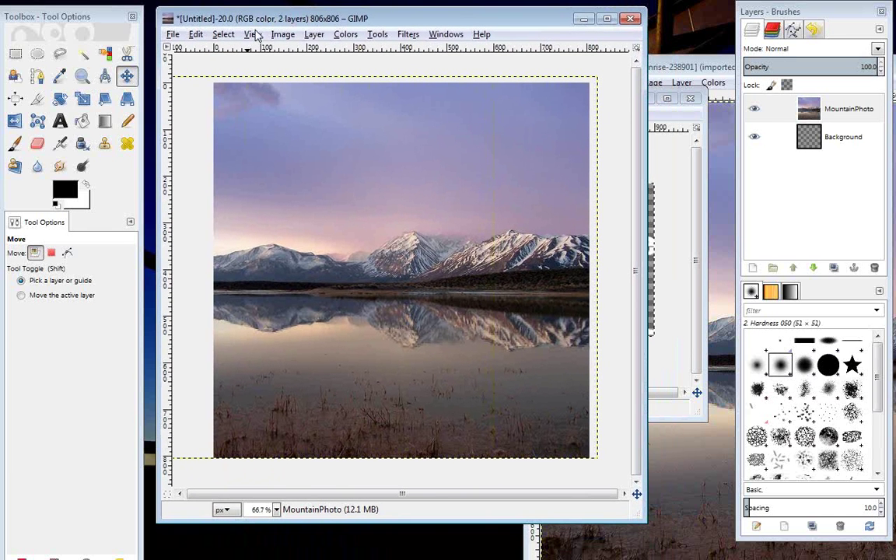
click(196, 35)
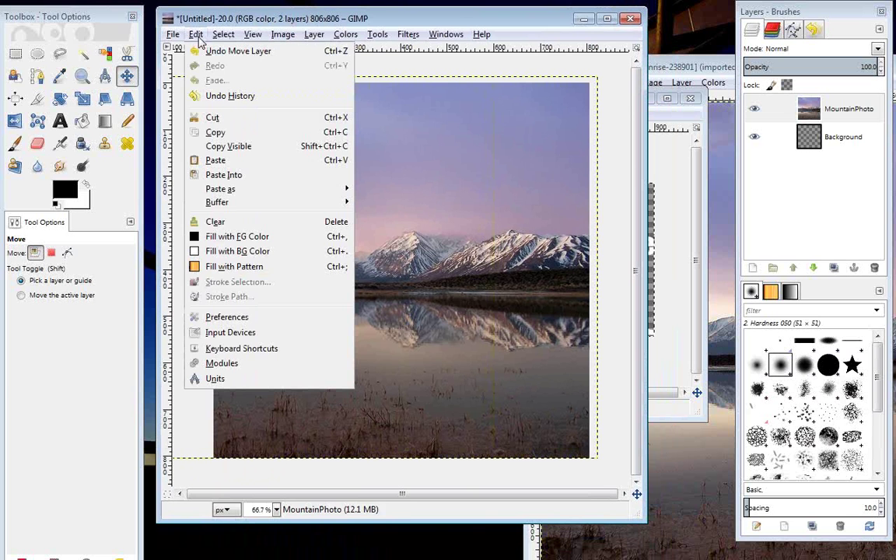
mouse_move(227, 194)
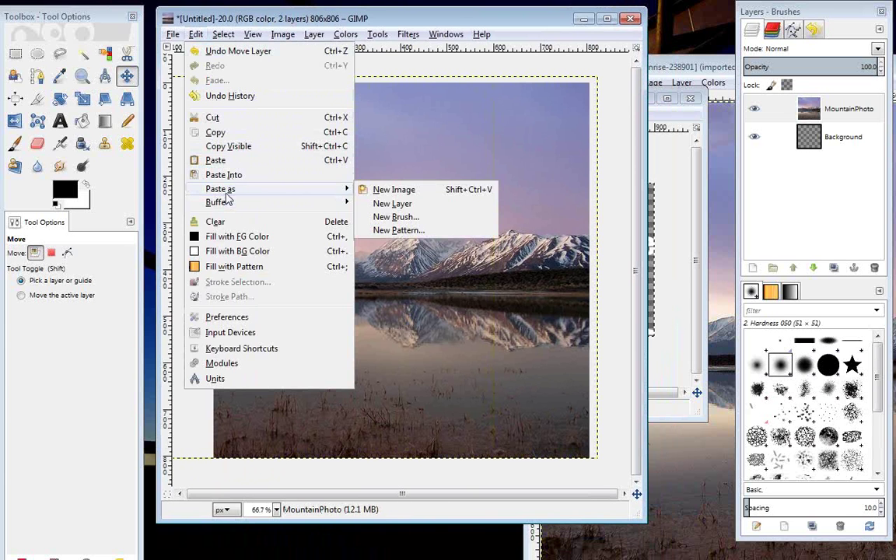
click(389, 204)
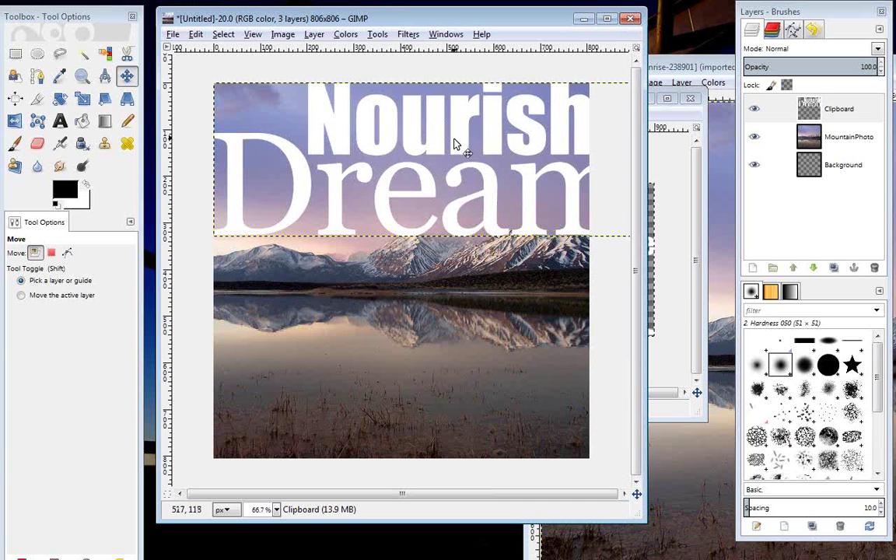
drag(455, 143, 466, 207)
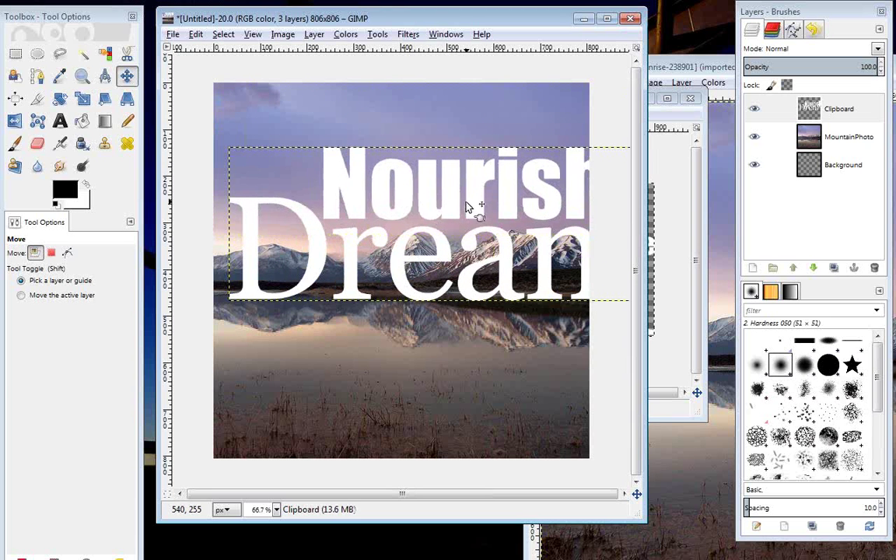
- Scale the pasted logo layer down to 295 × 108 px and move it to the photo's lower-right corner
click(82, 99)
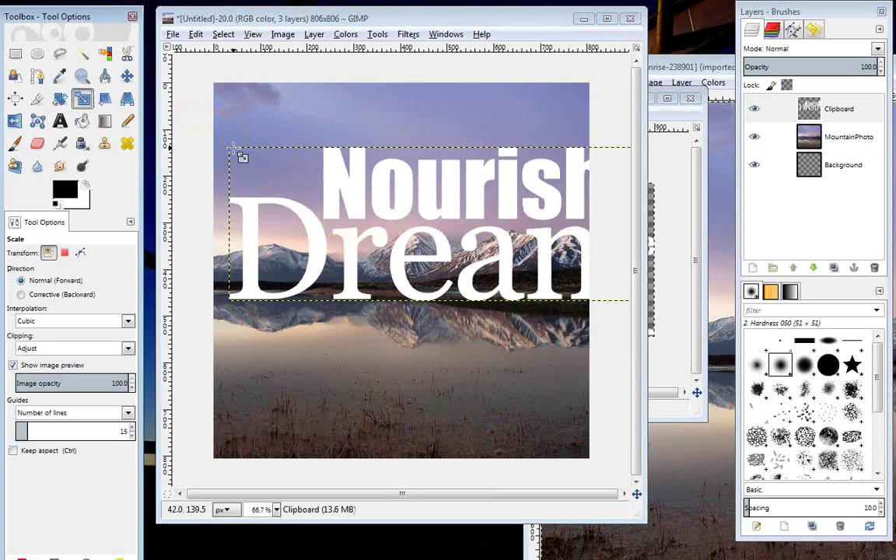
drag(232, 147, 449, 226)
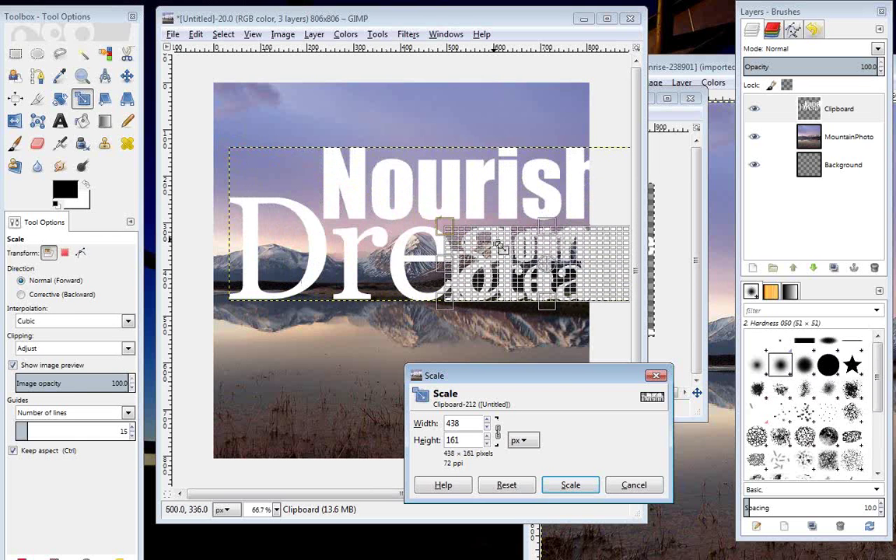
drag(446, 227, 476, 283)
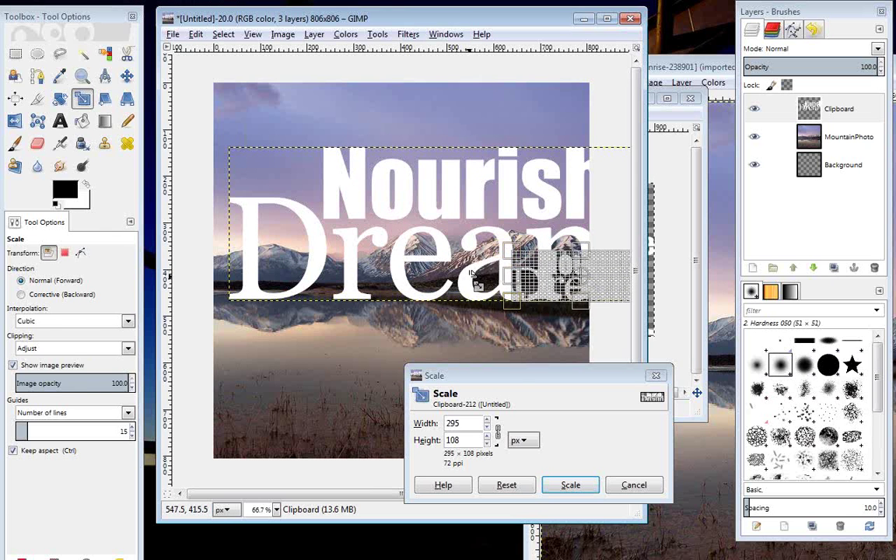
click(571, 485)
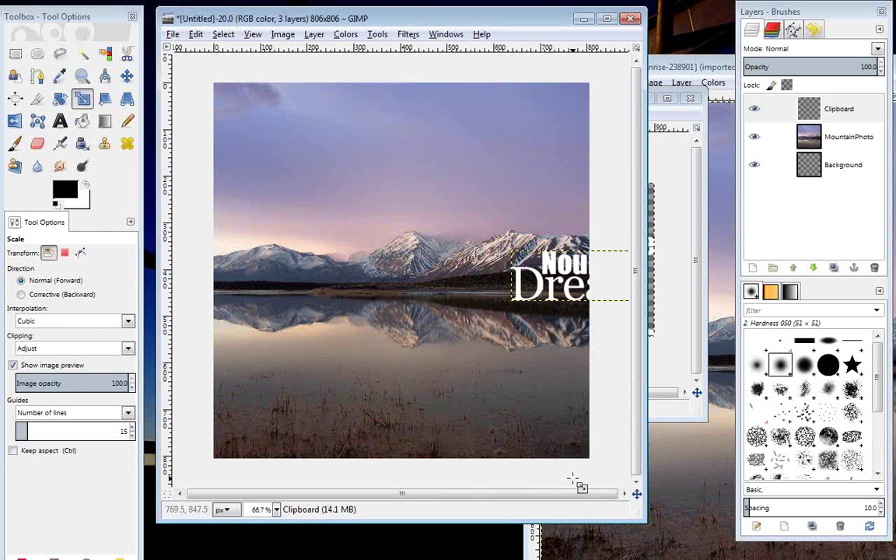
click(127, 76)
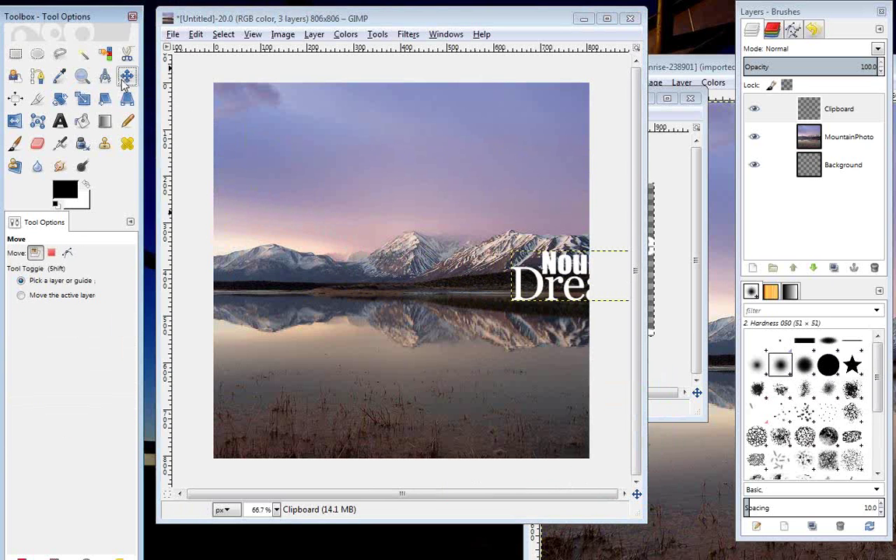
drag(561, 267, 487, 398)
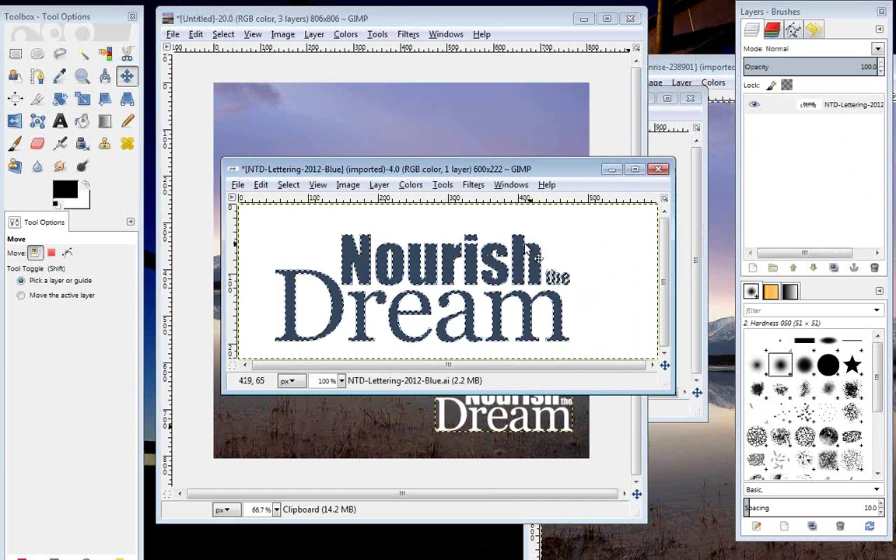
- Clear the selection in the NTD-Lettering-2012-Blue image and move its window up to uncover the white logo
click(288, 185)
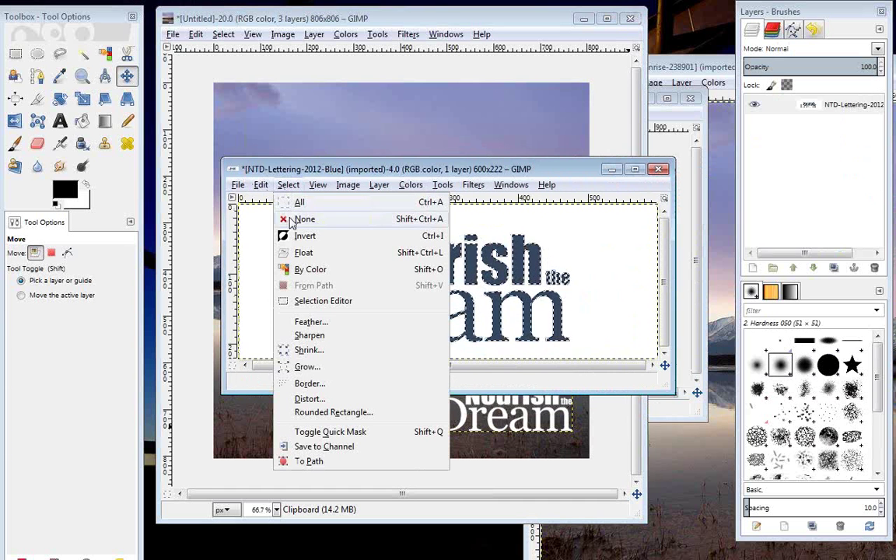
click(291, 223)
drag(420, 173, 392, 99)
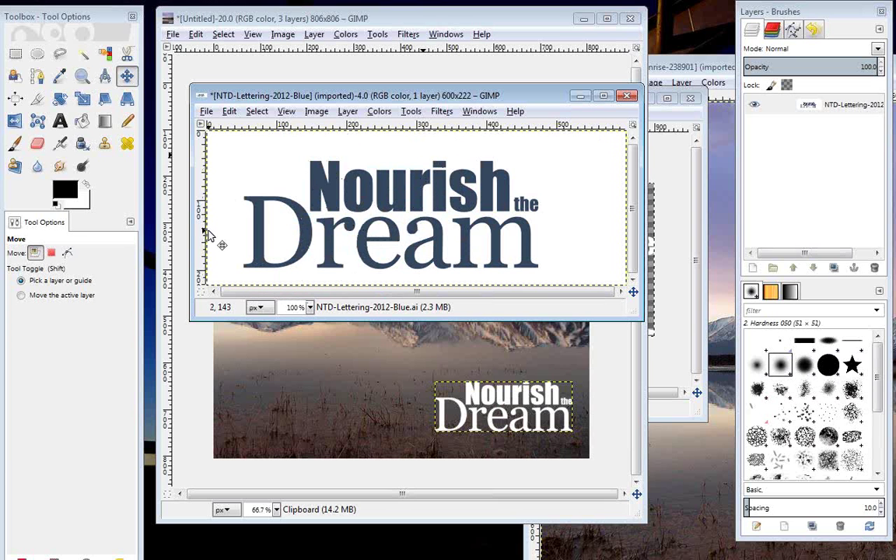
- Select the entire blue Nourish the Dream logo image and copy it
click(230, 111)
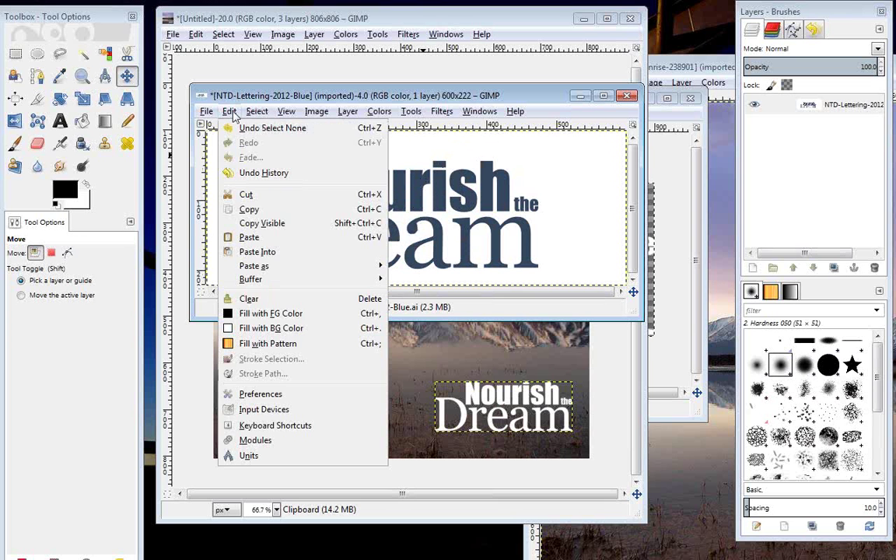
key(Right)
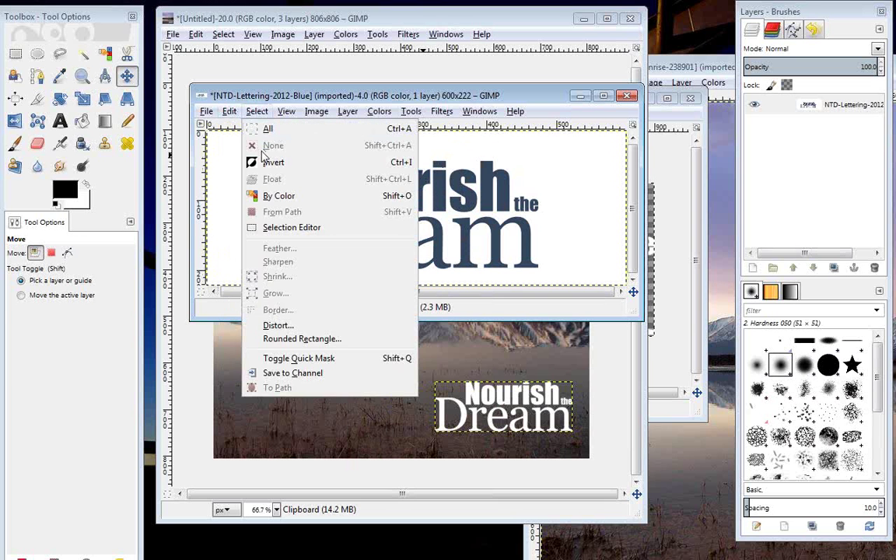
click(266, 128)
click(227, 112)
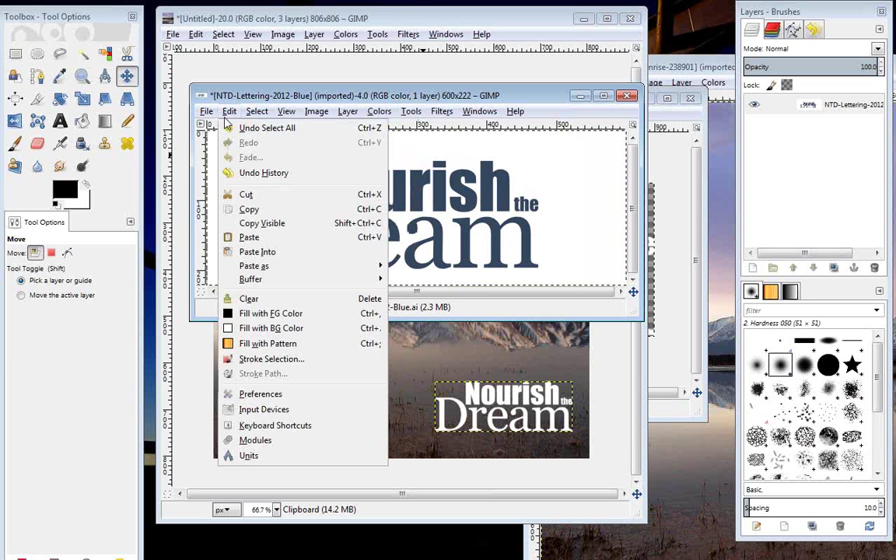
click(247, 210)
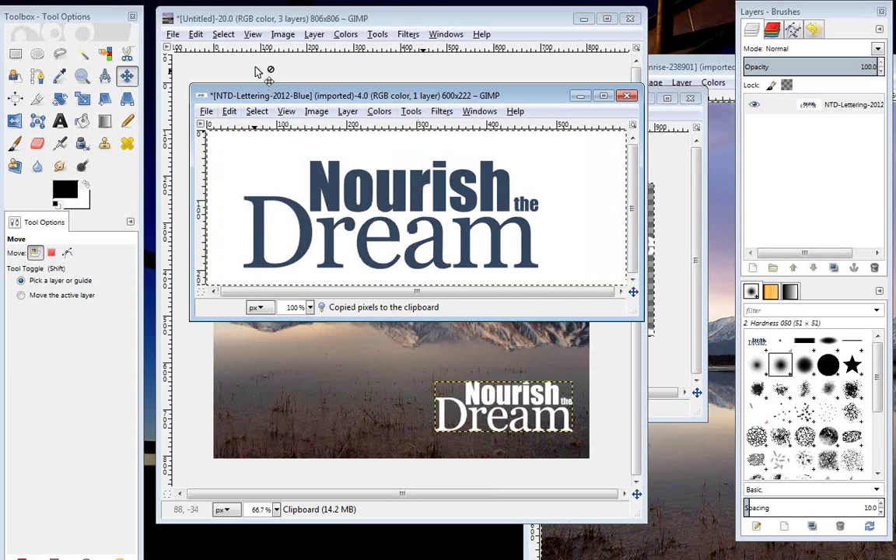
- Paste the copied blue logo as a new layer in the untitled mountain image
click(253, 18)
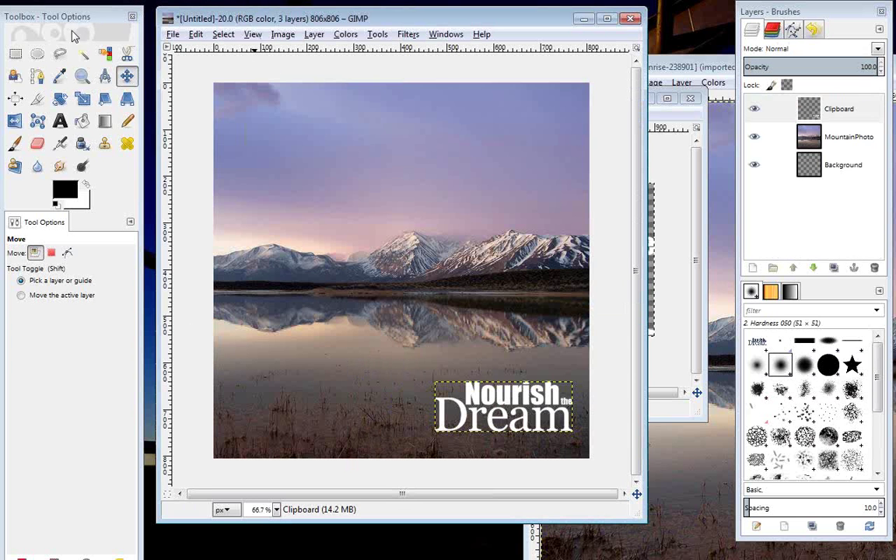
click(196, 35)
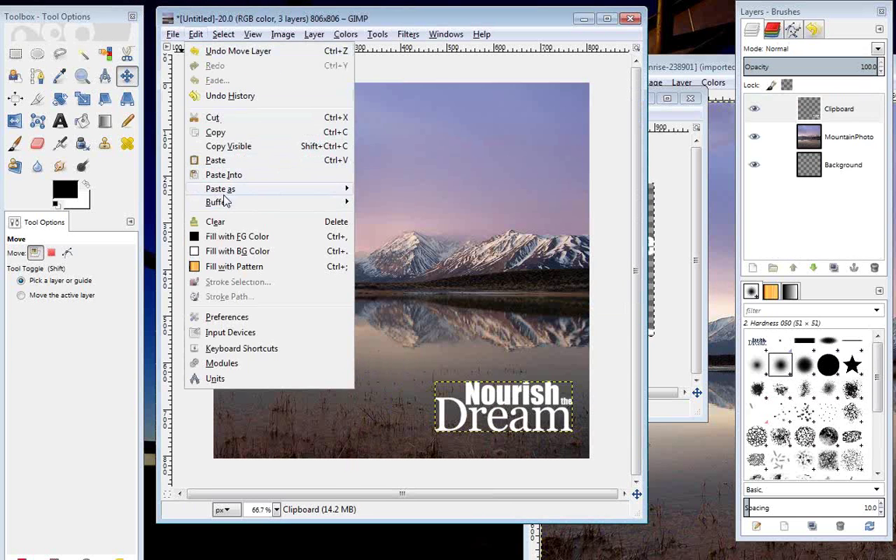
mouse_move(345, 192)
click(381, 205)
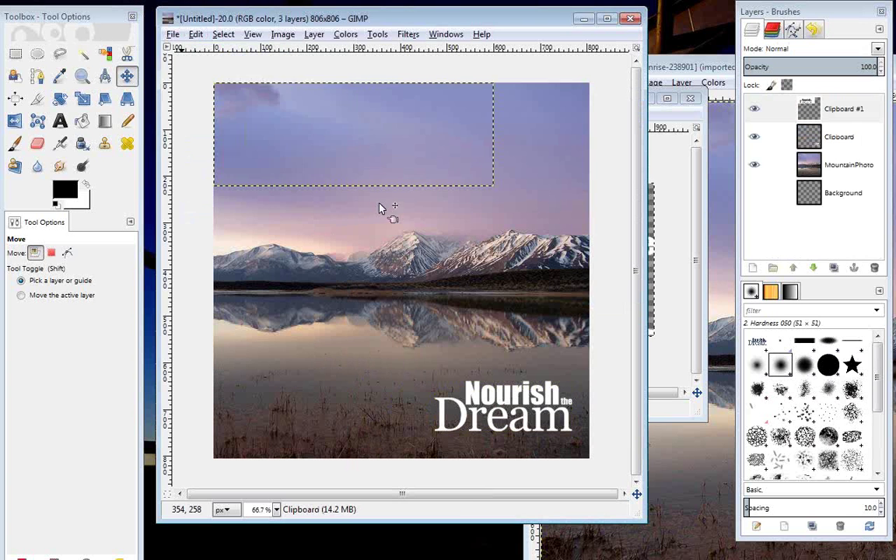
- Scale the pasted blue logo layer down proportionally to 292 × 108 px and shift it left within the sky
click(60, 97)
click(82, 98)
click(224, 93)
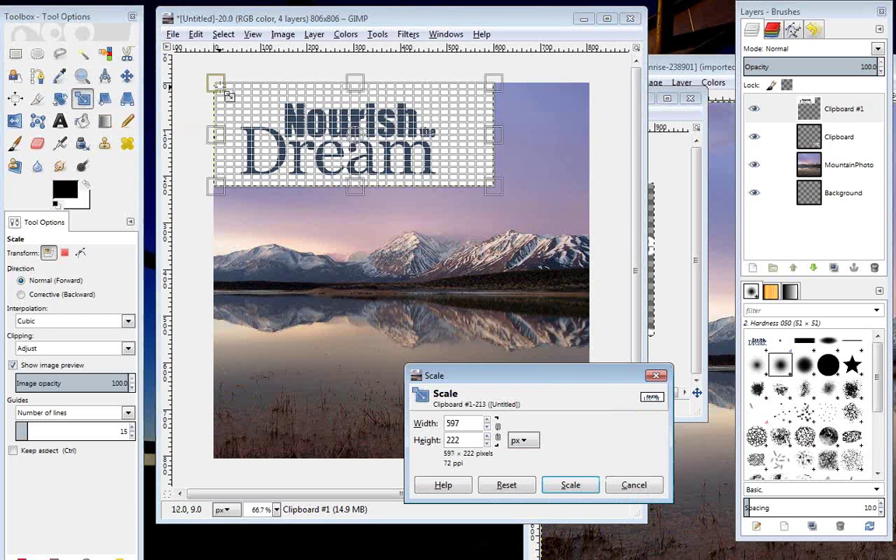
drag(228, 95, 310, 142)
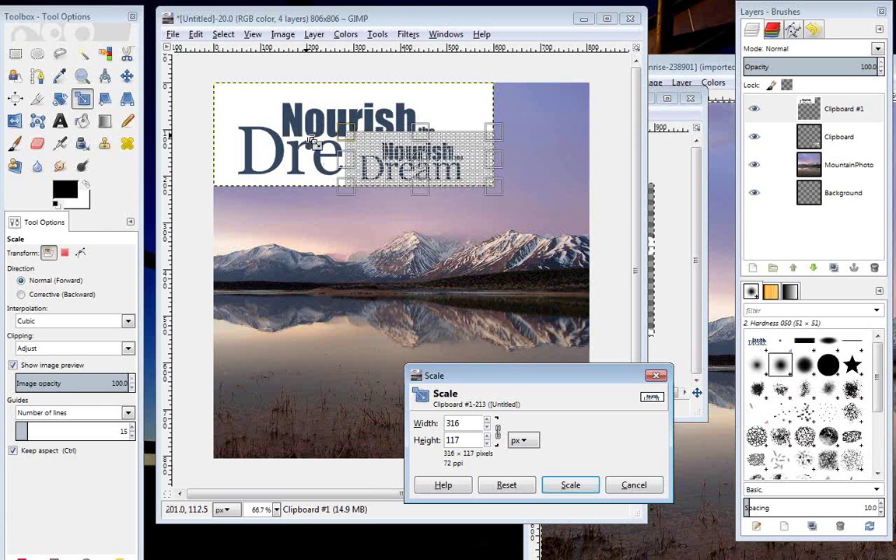
drag(311, 124, 360, 143)
key(ctrl)
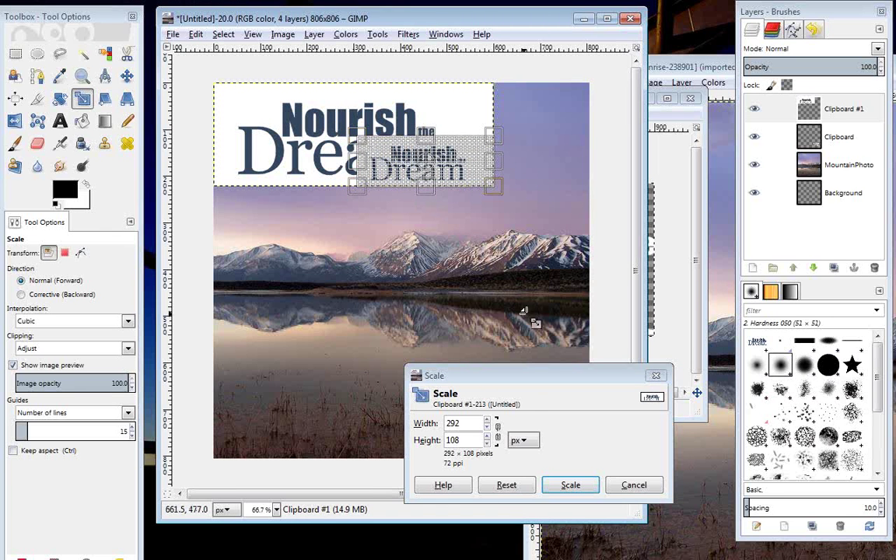
click(568, 485)
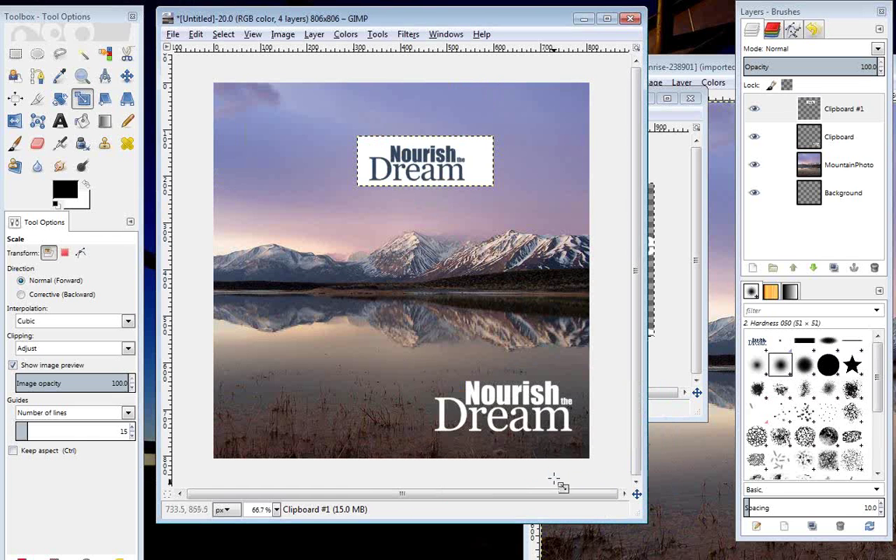
click(127, 76)
drag(396, 146, 337, 153)
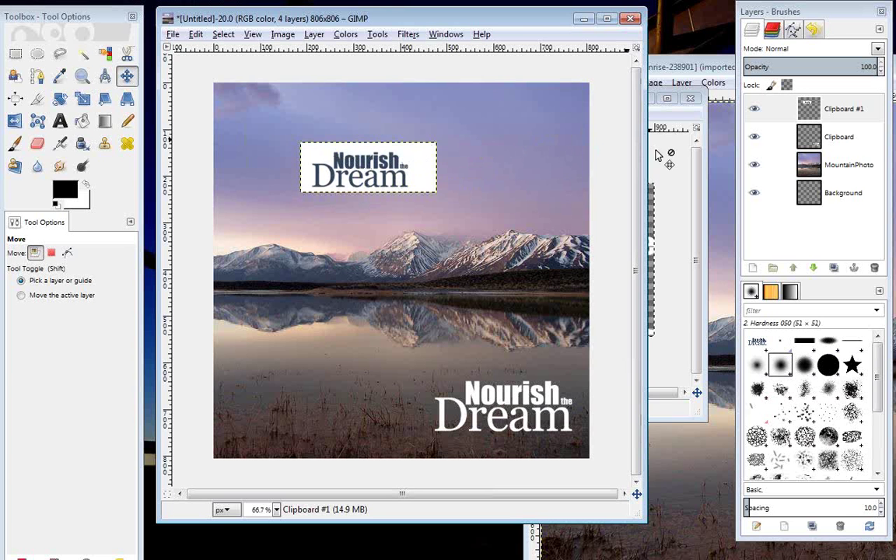
- Toggle the visibility of the white logo layer to compare, and leave it hidden
click(753, 138)
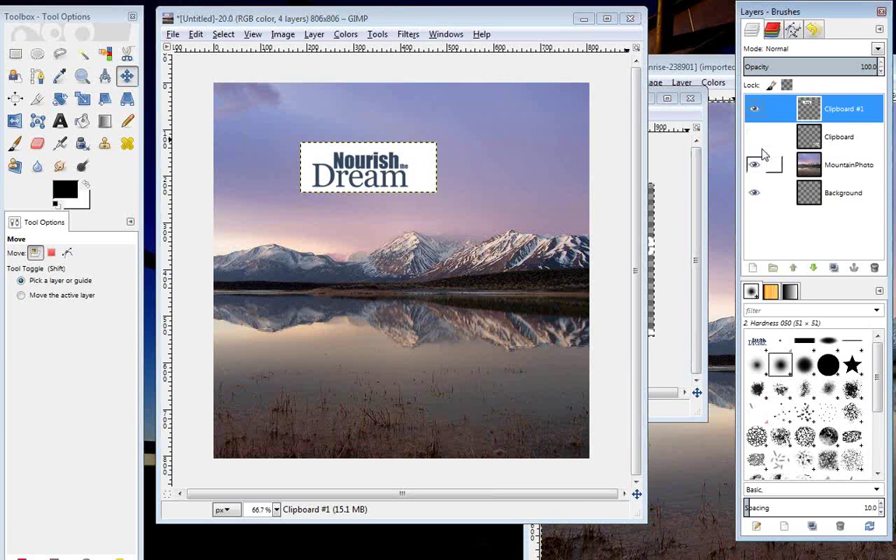
click(754, 139)
click(754, 137)
click(754, 138)
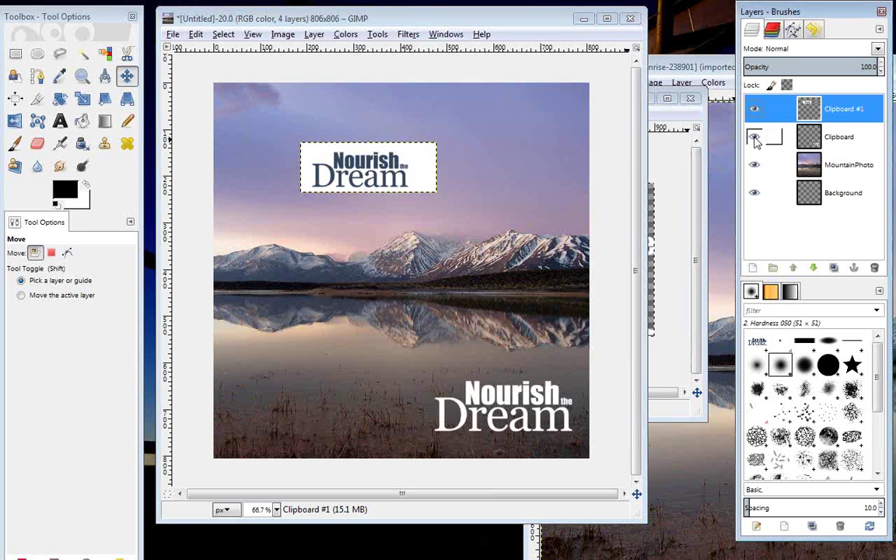
click(754, 137)
click(753, 138)
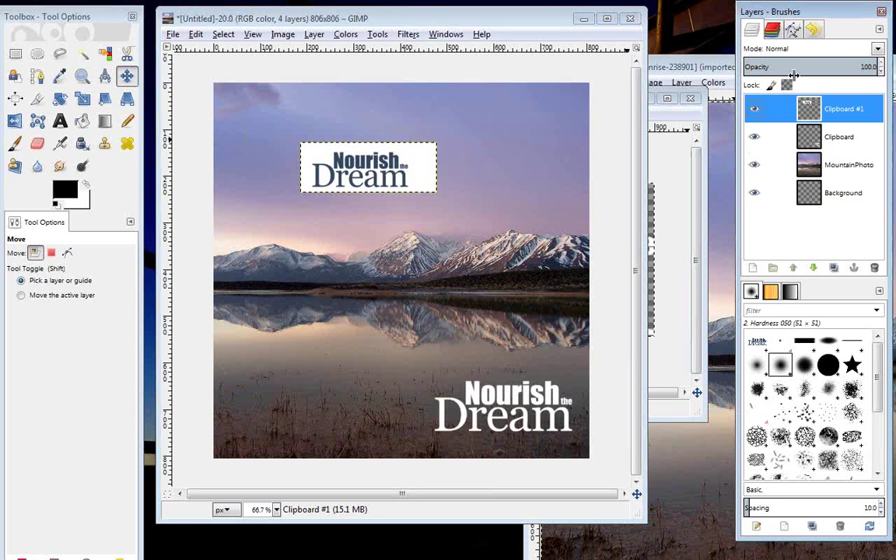
click(754, 138)
click(754, 137)
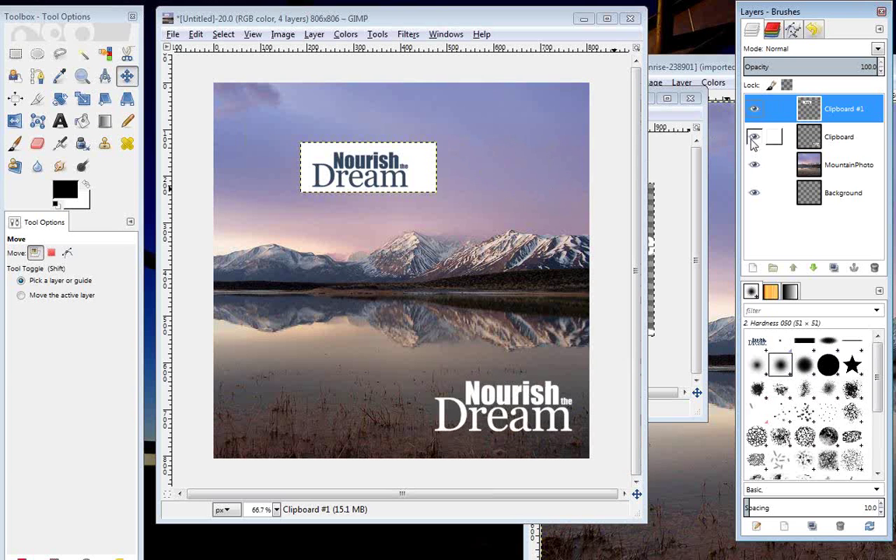
click(754, 137)
- Move the blue logo to the canvas's lower-right corner and shift the MountainPhoto layer up to the logo's top edge
drag(372, 170, 528, 440)
key(ctrl+shift+a)
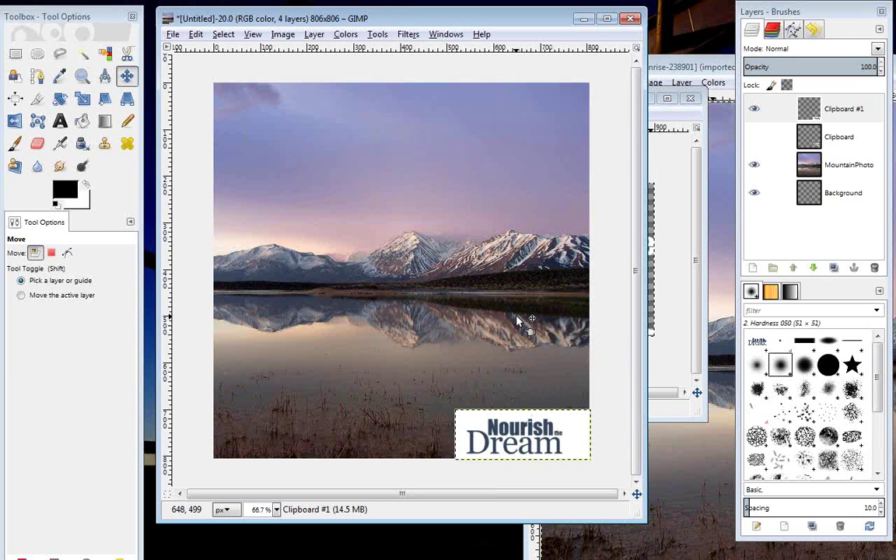
click(846, 173)
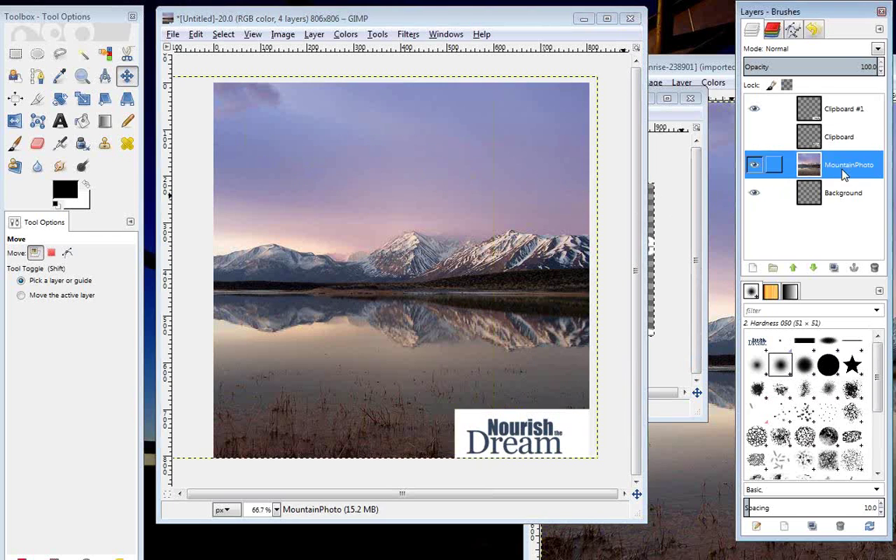
drag(472, 278, 466, 230)
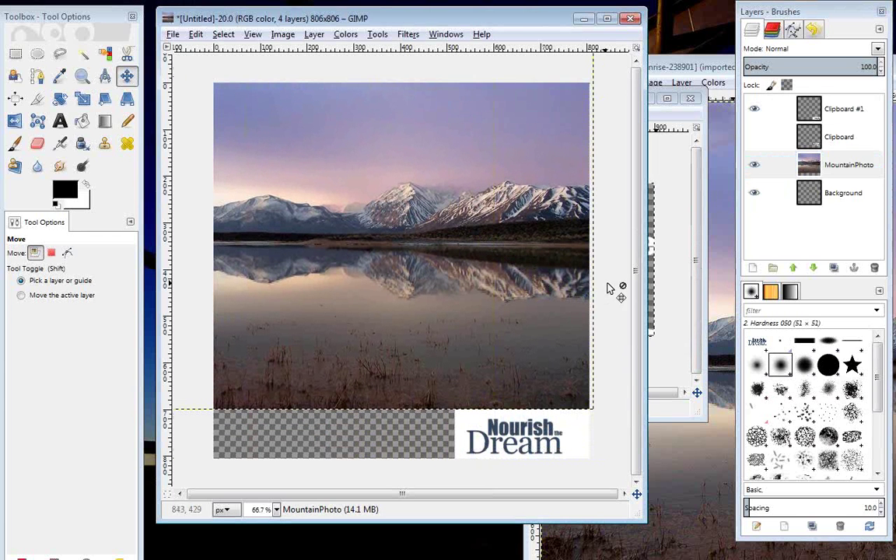
- Add a white-filled 806 × 806 px layer directly above the Background layer
click(826, 198)
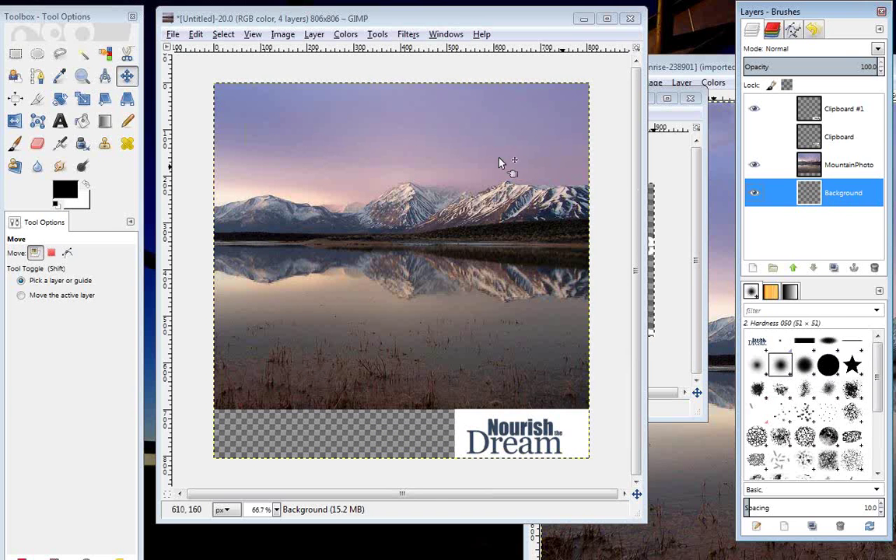
click(314, 35)
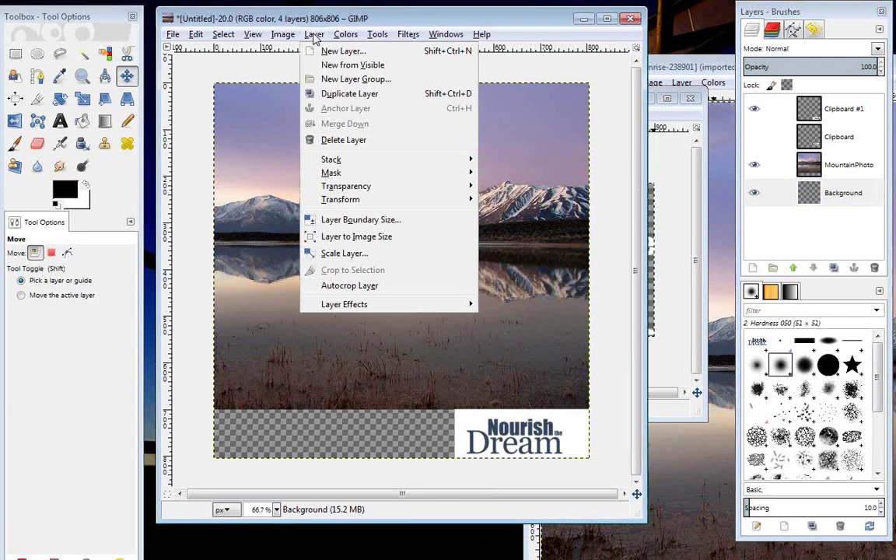
click(536, 170)
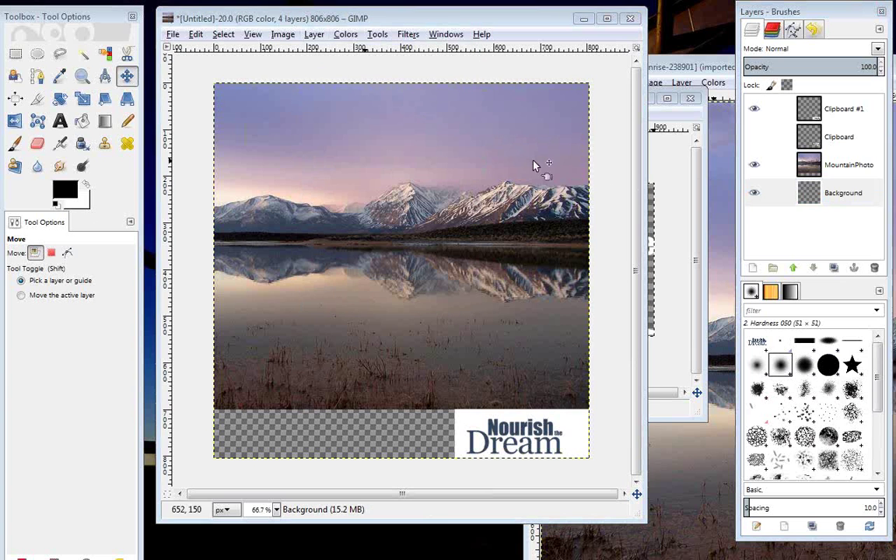
drag(743, 123, 315, 136)
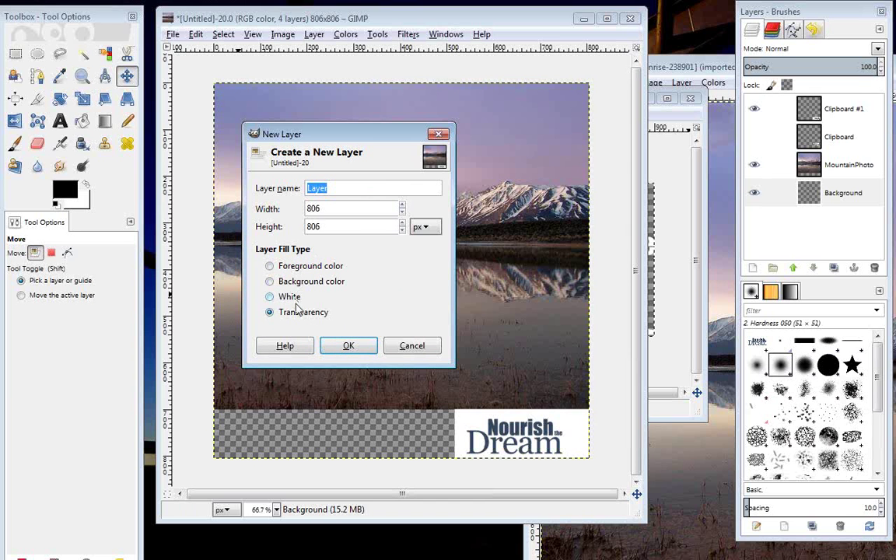
click(271, 299)
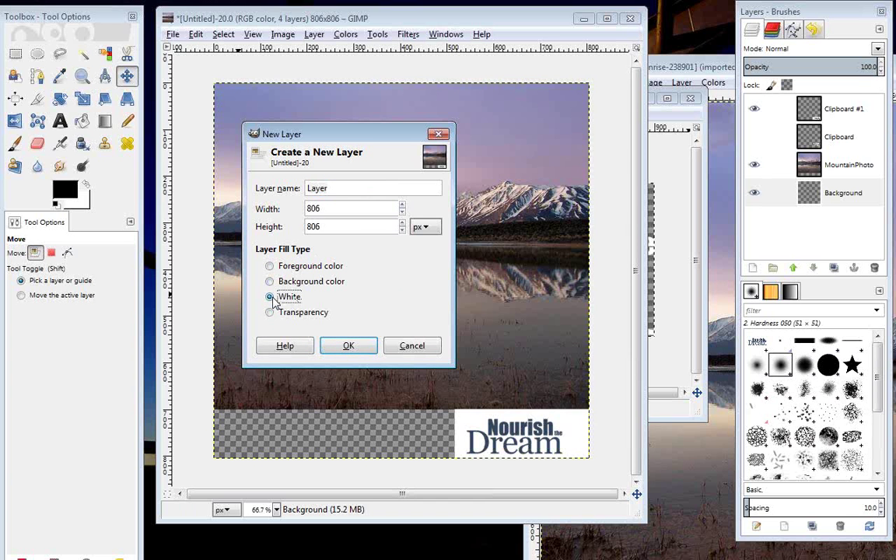
click(347, 346)
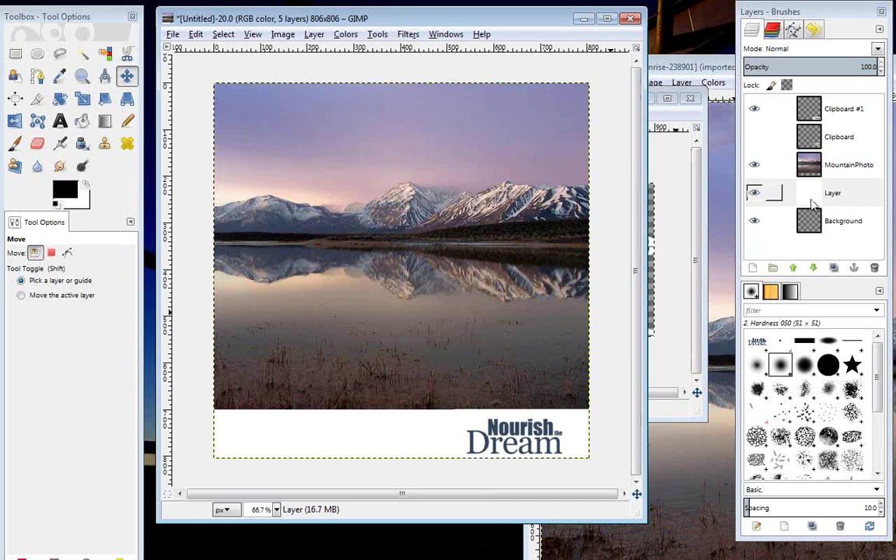
click(836, 167)
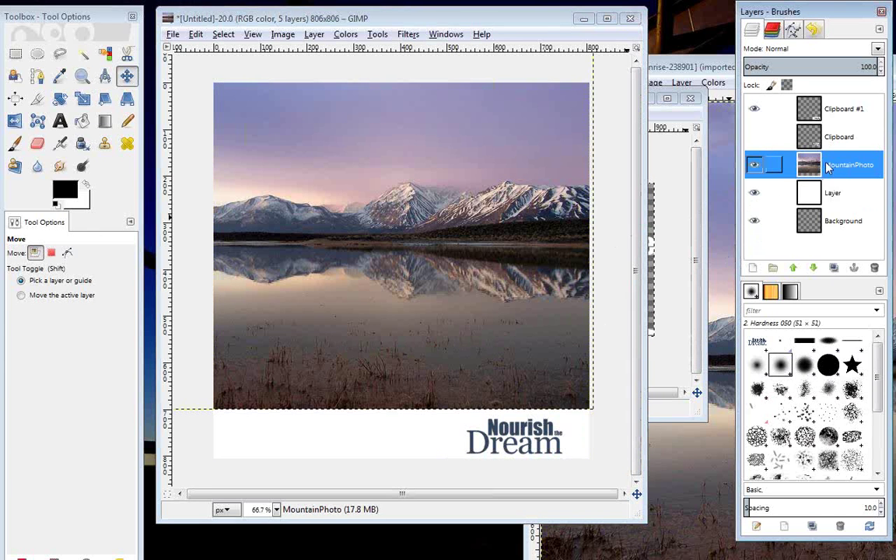
click(836, 194)
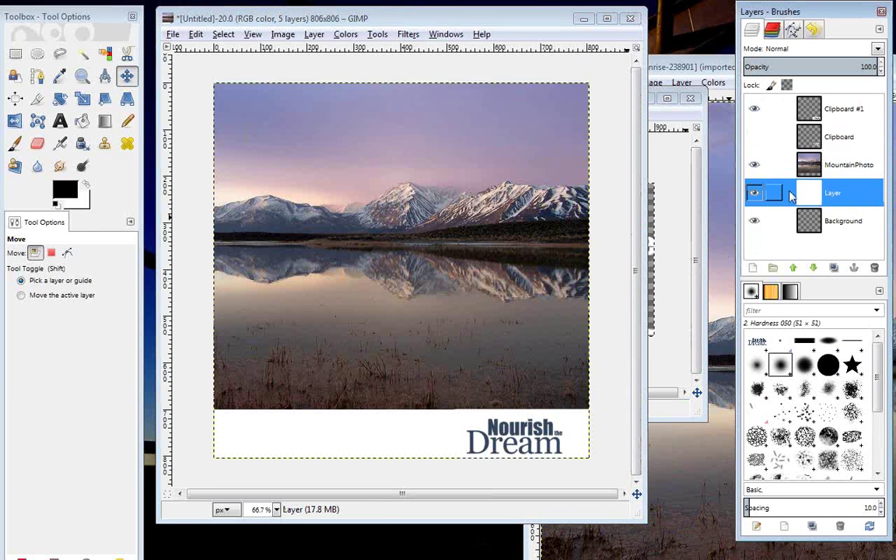
right_click(843, 201)
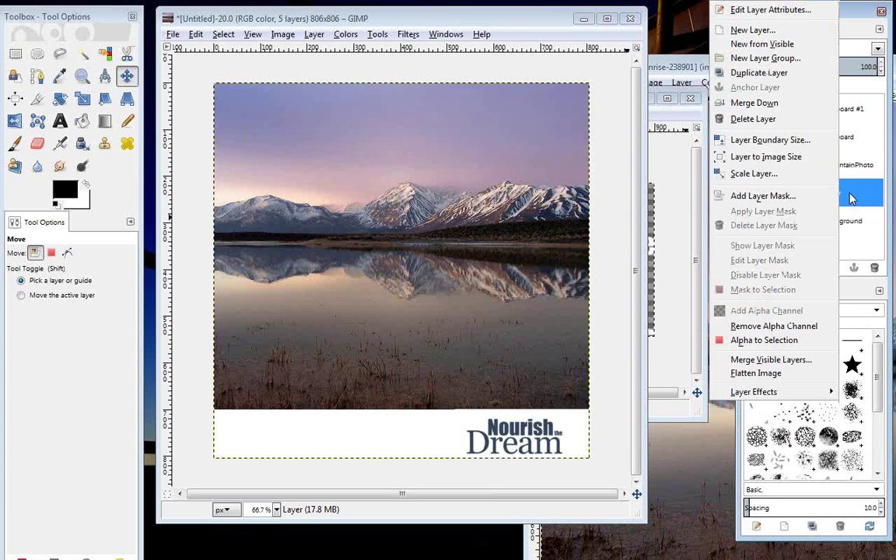
click(849, 198)
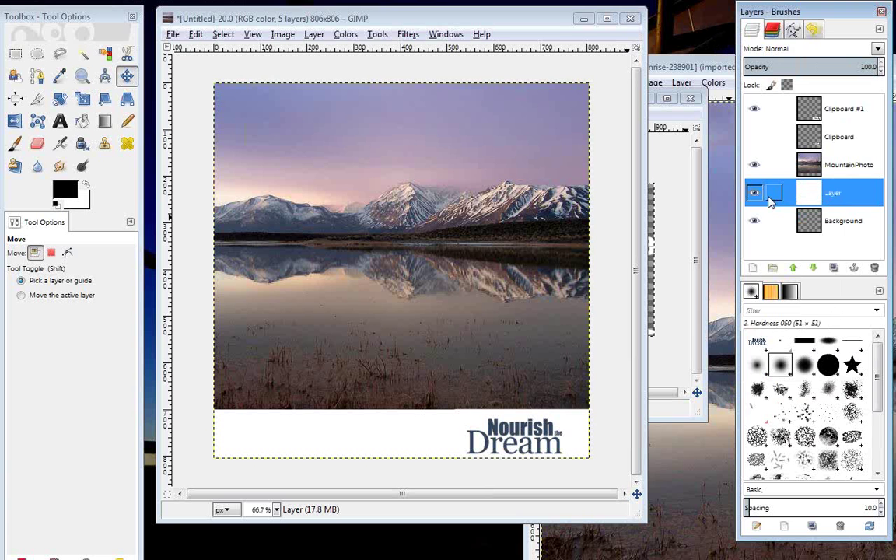
drag(847, 188, 766, 105)
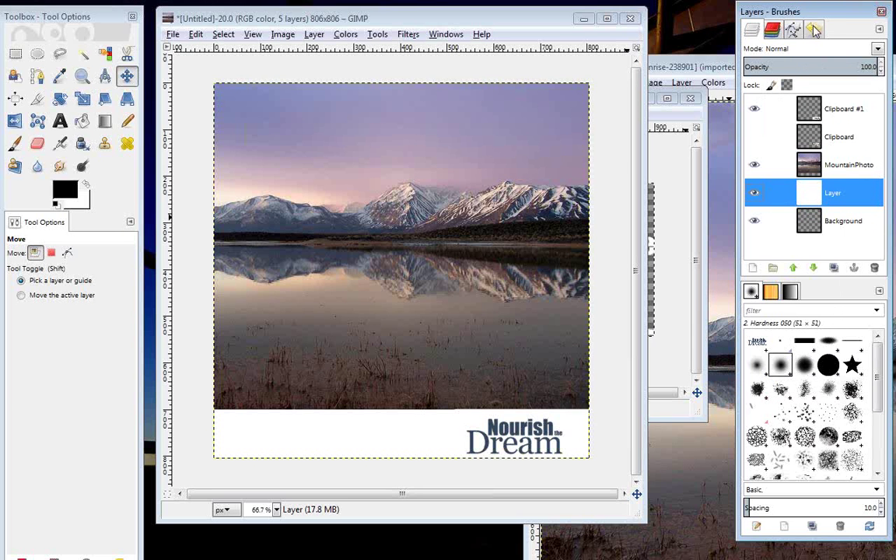
click(850, 192)
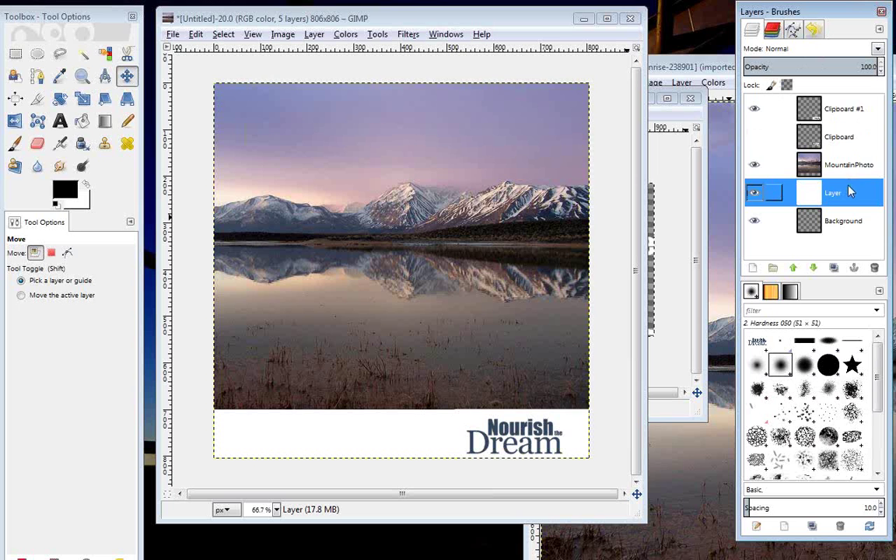
drag(850, 197, 780, 201)
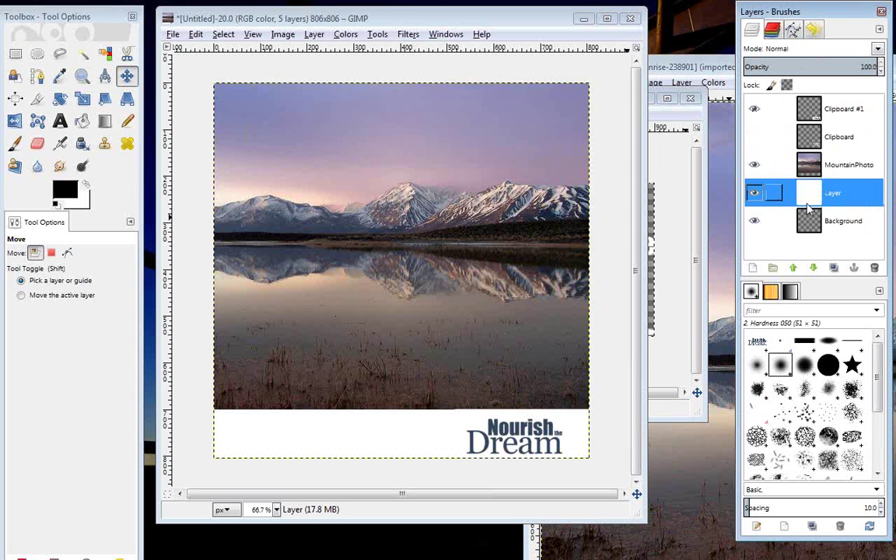
right_click(846, 197)
click(851, 199)
- Raise the white layer one step above the MountainPhoto layer and lower it back beneath the photo
double_click(833, 194)
key(End)
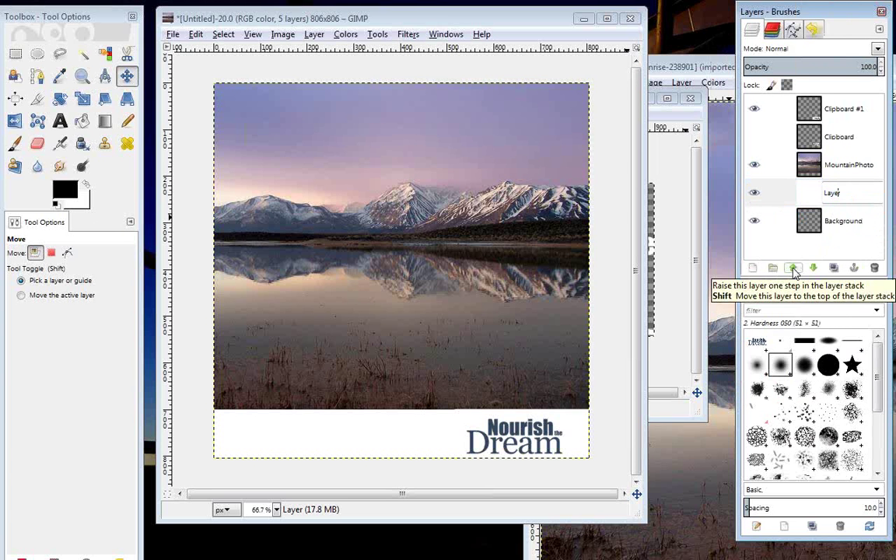
click(794, 269)
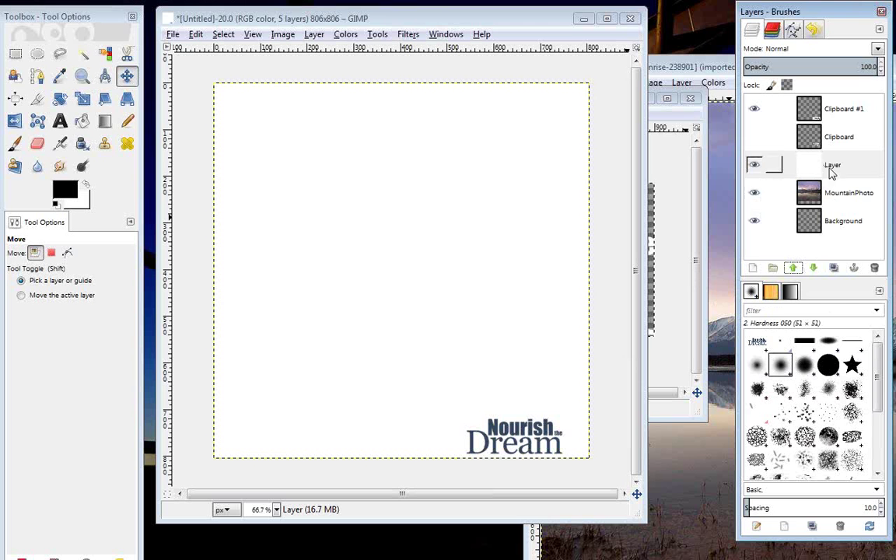
click(812, 269)
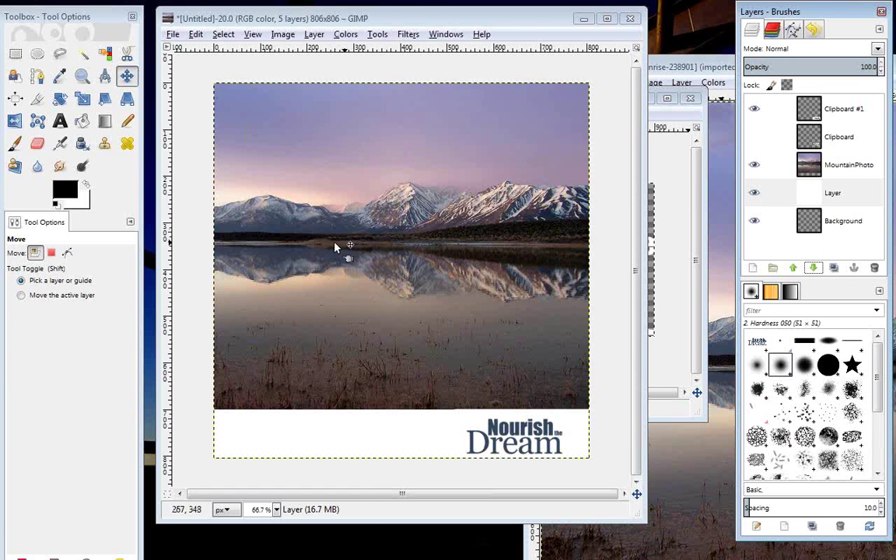
- Shift the MountainPhoto layer right and slightly up to widen the white strip, and move the blue logo closer to the canvas's right edge
click(840, 166)
drag(469, 254, 465, 295)
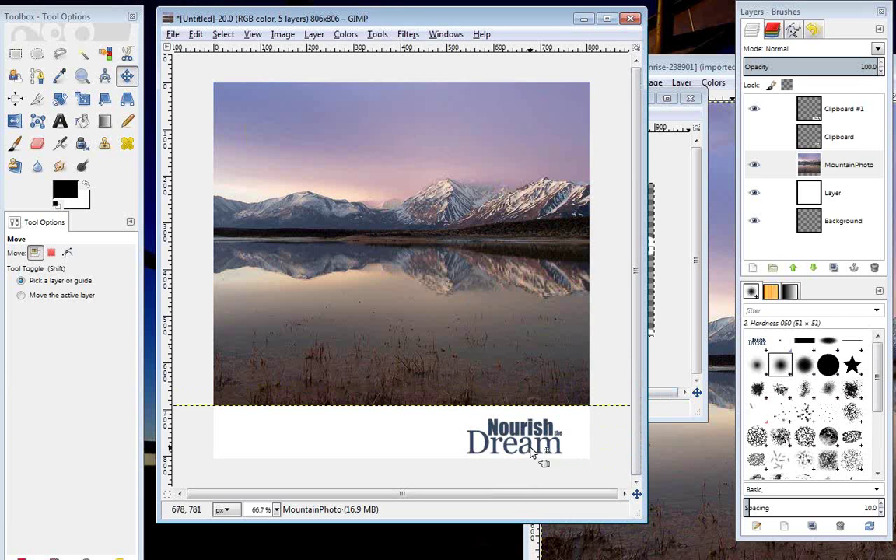
drag(465, 358, 463, 357)
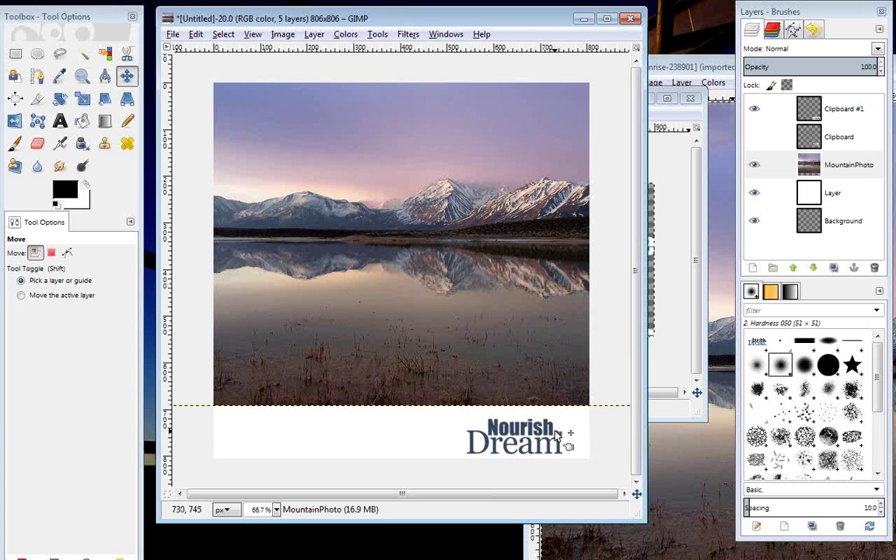
click(838, 111)
mouse_move(545, 428)
mouse_down()
mouse_move(552, 378)
mouse_move(556, 429)
mouse_move(535, 425)
mouse_move(552, 425)
mouse_up()
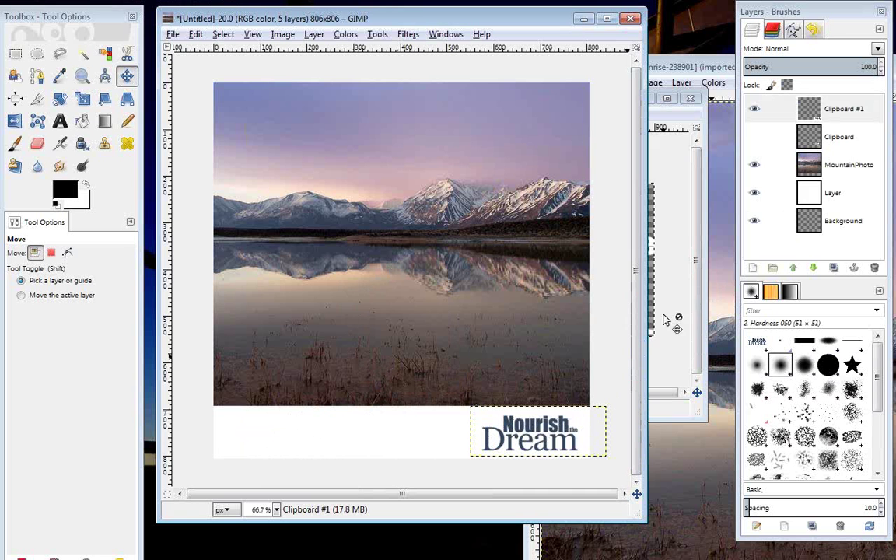
- Hide the blue logo and white layers in favour of the white logo, and move the MountainPhoto layer down to cover the whole canvas
click(756, 111)
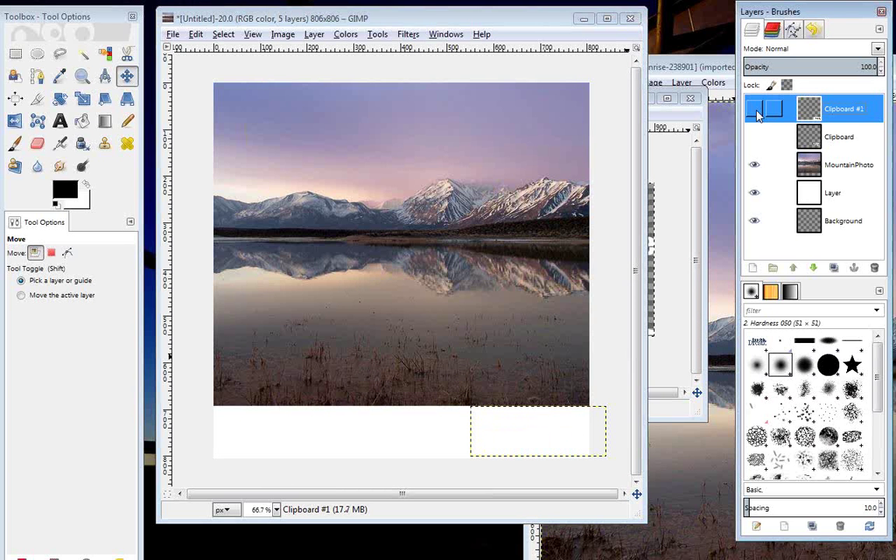
click(754, 194)
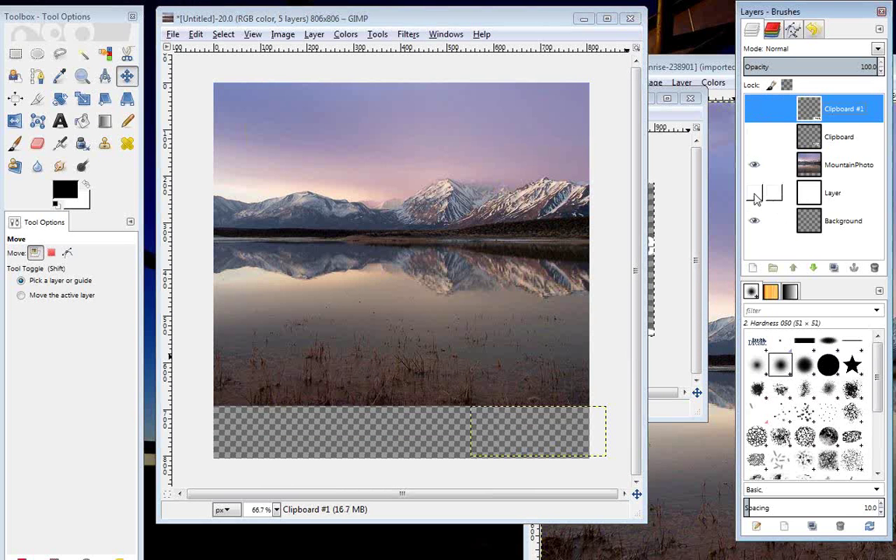
click(754, 139)
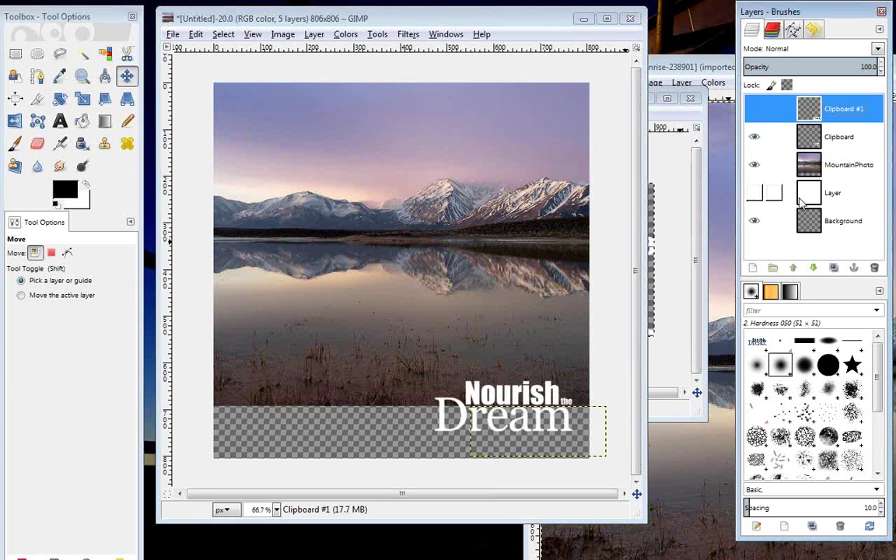
click(809, 165)
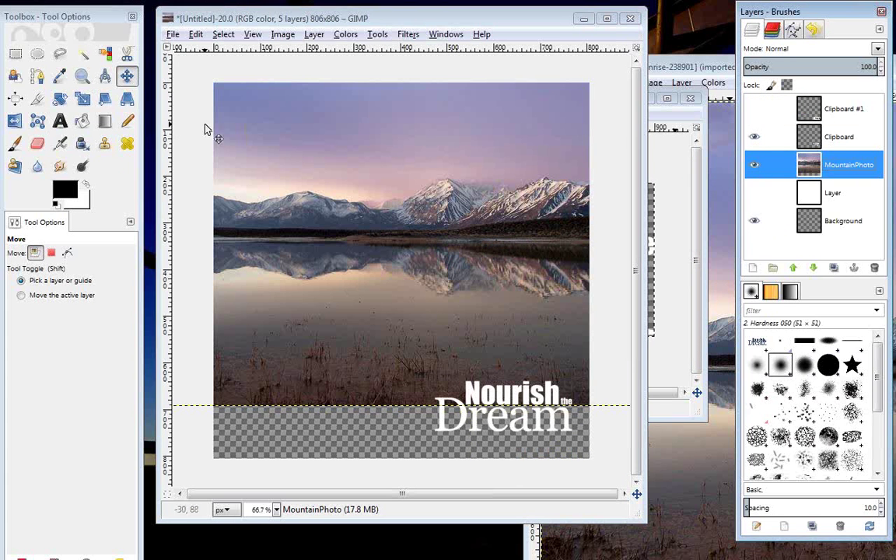
drag(326, 174, 349, 203)
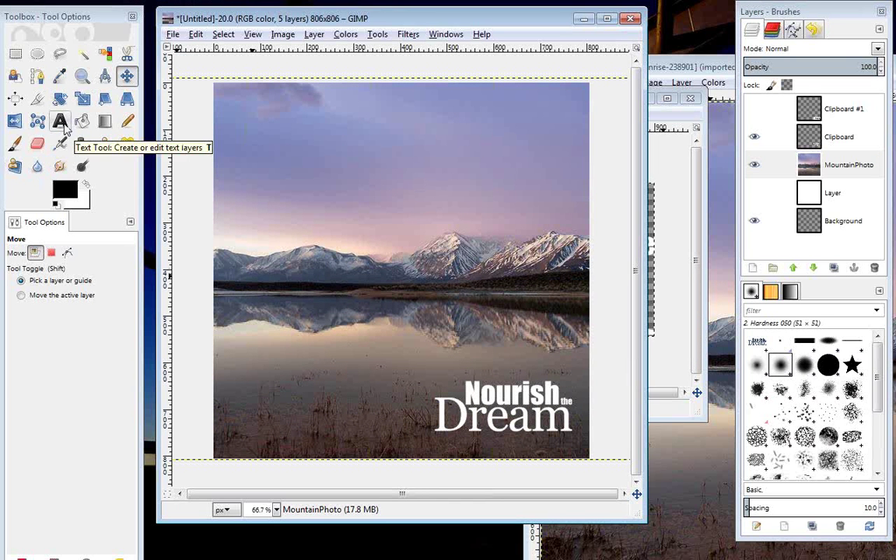
- Start an empty text box with the Text tool in the sky above the mountains
click(60, 121)
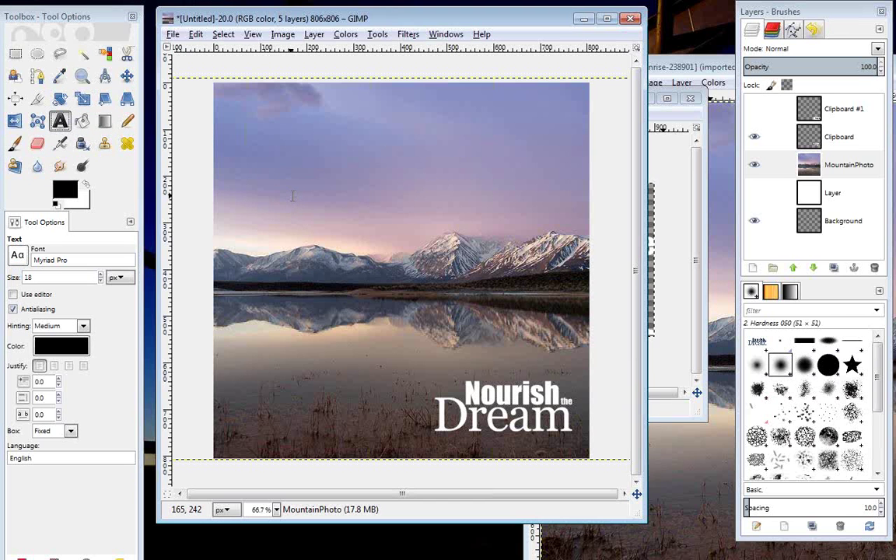
click(281, 188)
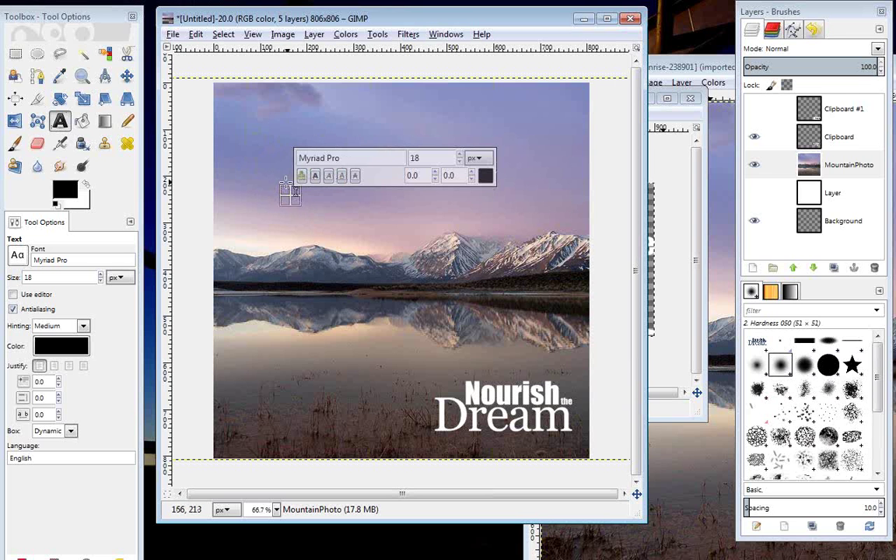
drag(287, 193, 278, 184)
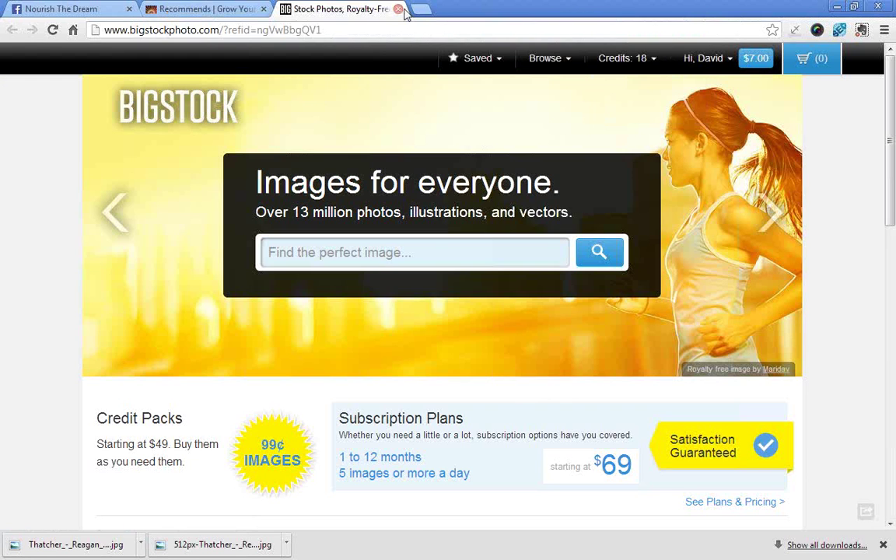
- Switch to Chrome, search for "benjamin franklin quotes" in a new tab, and open the BrainyQuote result
click(420, 10)
text(benjamin franklin)
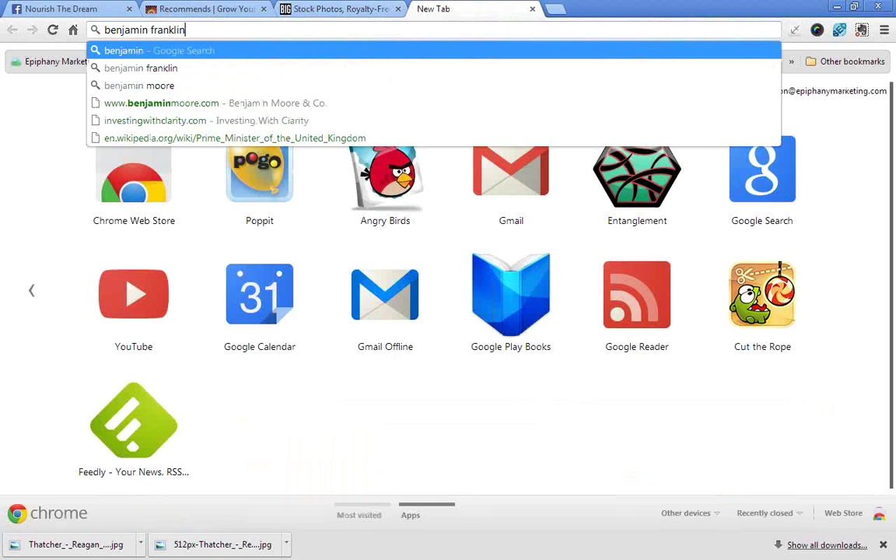
text( quotes)
key(Return)
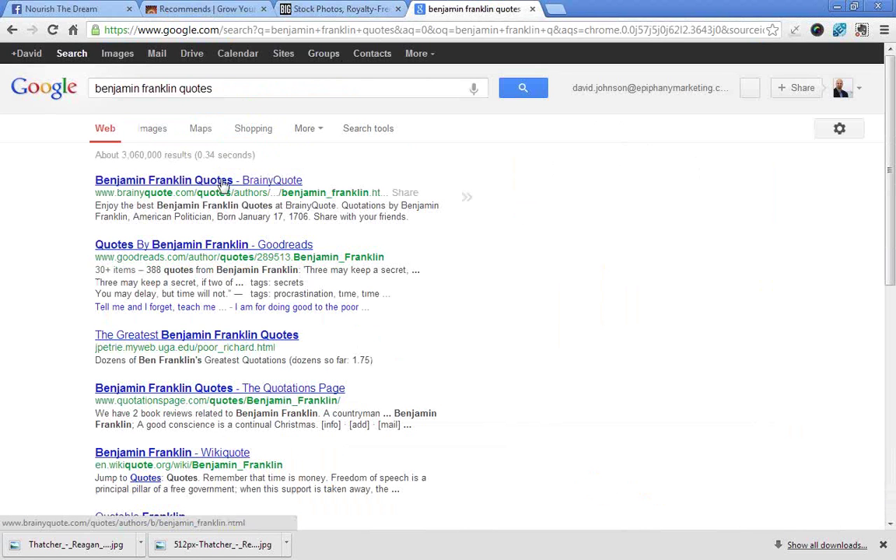
click(224, 185)
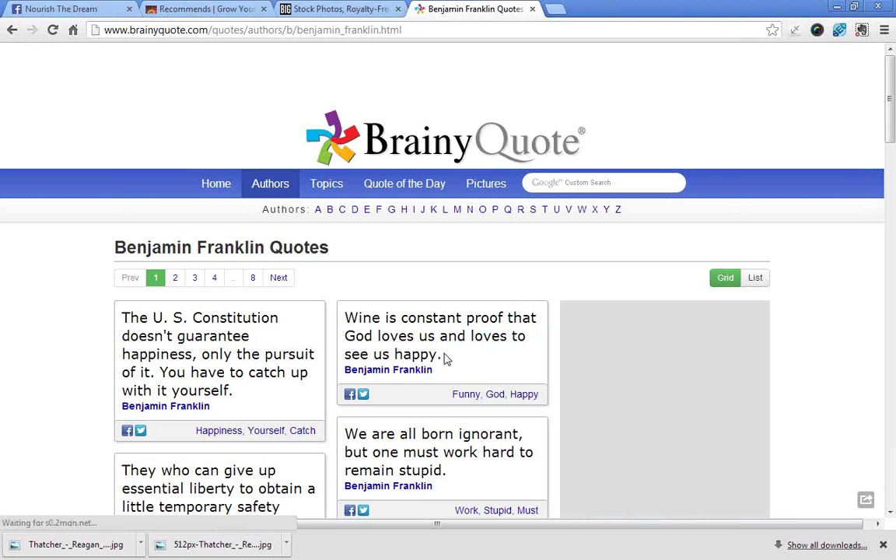
- Find the quote "By failing to prepare, you are preparing to fail." on the page and copy its text
scroll(427, 365, down, 1)
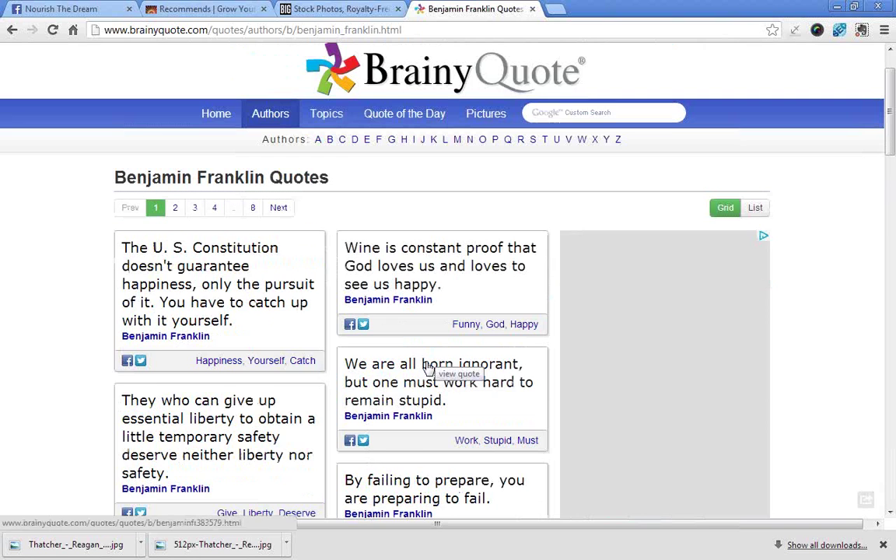
scroll(428, 365, down, 1)
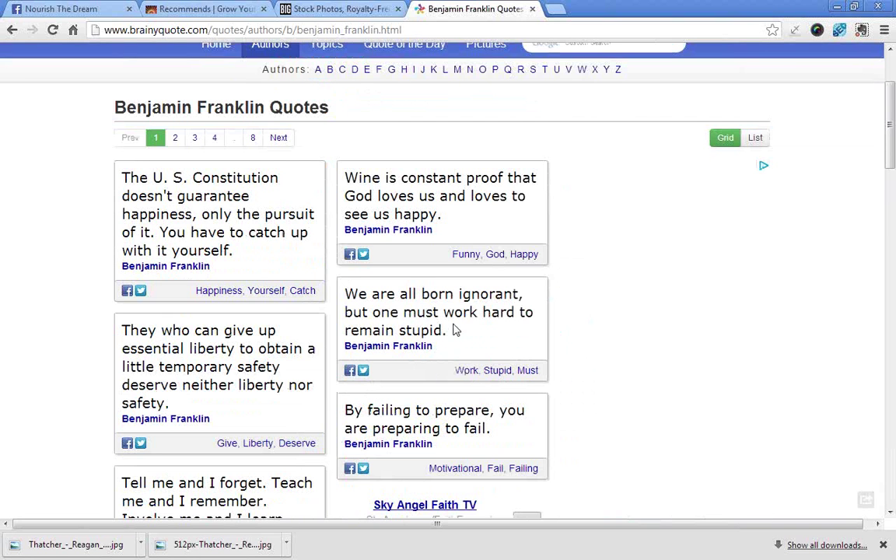
drag(454, 333, 341, 288)
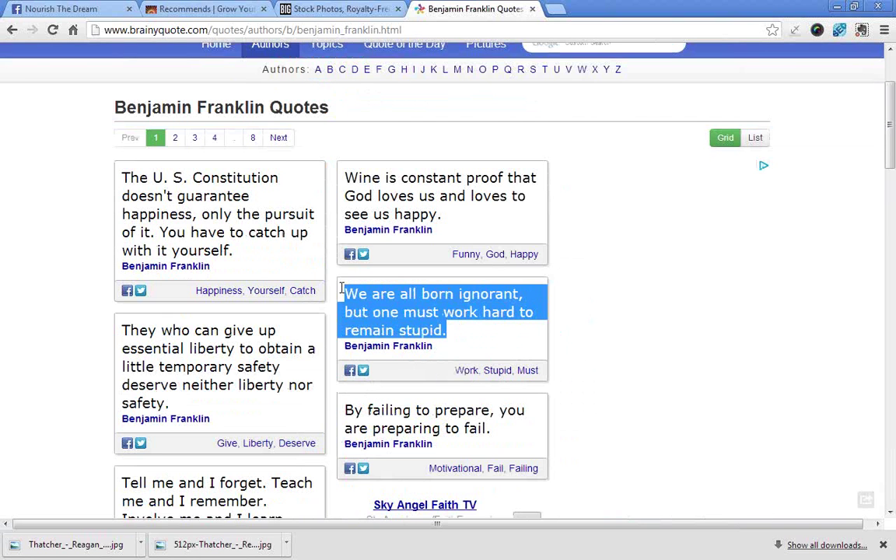
scroll(397, 396, down, 1)
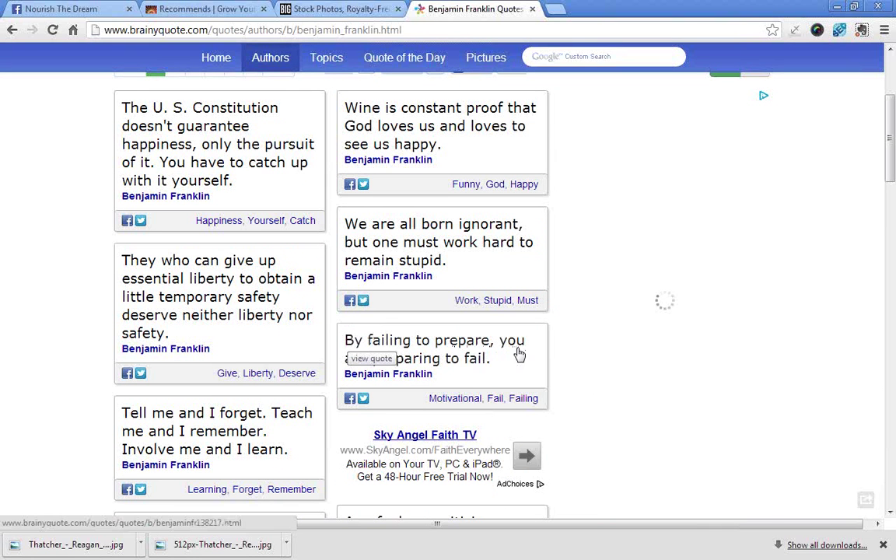
drag(492, 358, 344, 336)
mouse_move(467, 352)
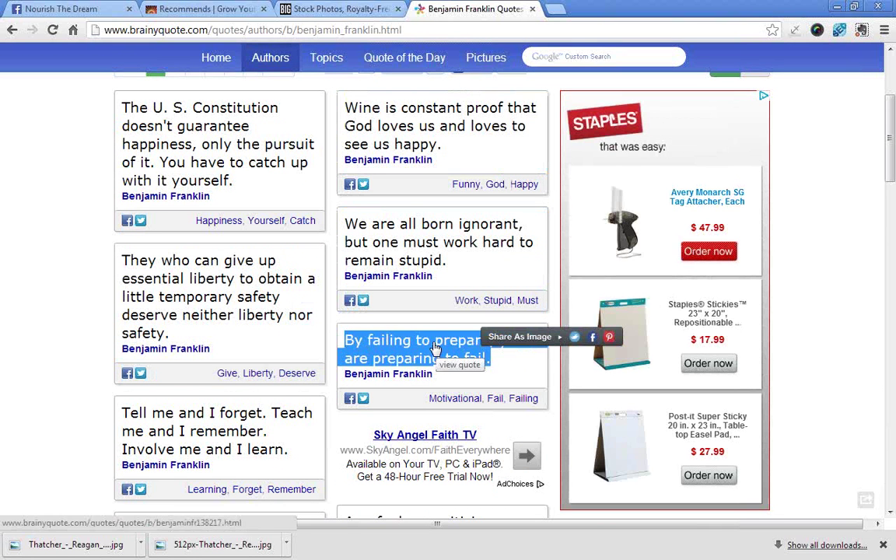
right_click(434, 342)
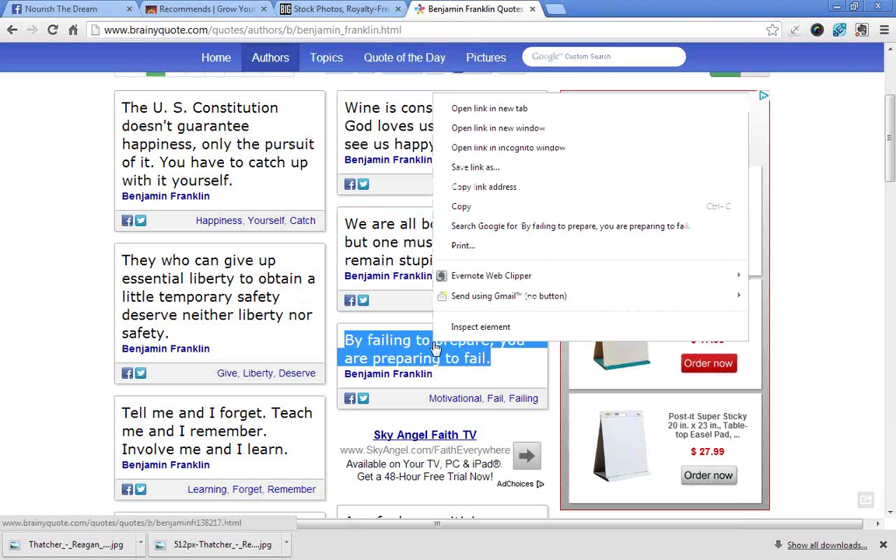
click(480, 211)
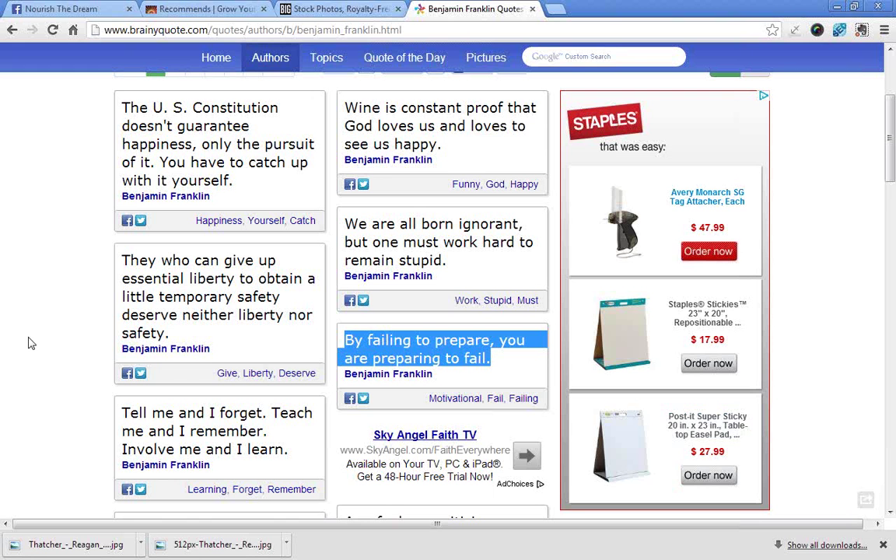
- Look through further quotes, copy "By failing to prepare, you are preparing to fail." again, and return to GIMP
scroll(49, 416, down, 2)
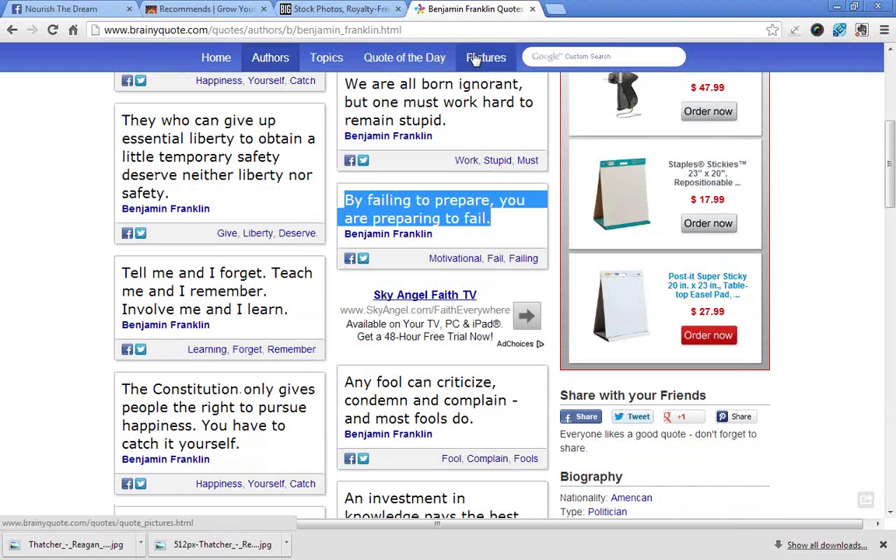
scroll(460, 351, down, 1)
scroll(461, 351, down, 1)
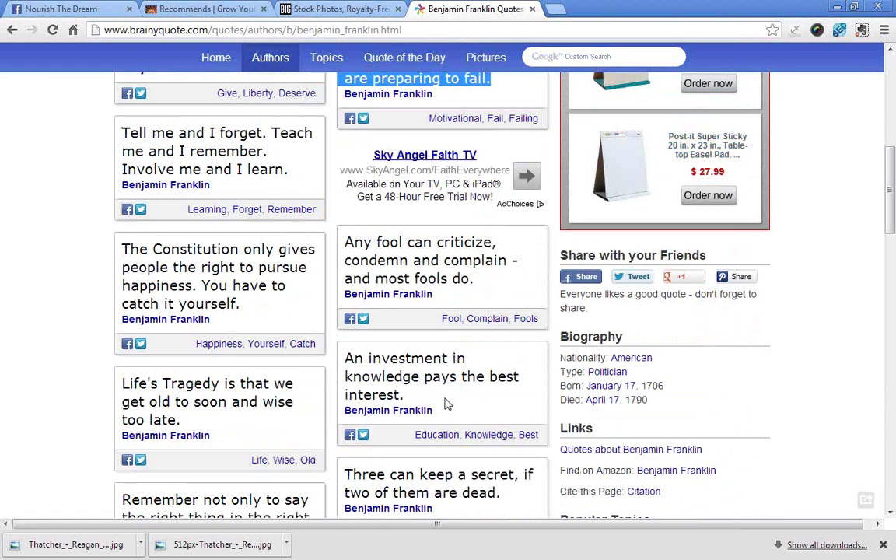
scroll(435, 396, up, 2)
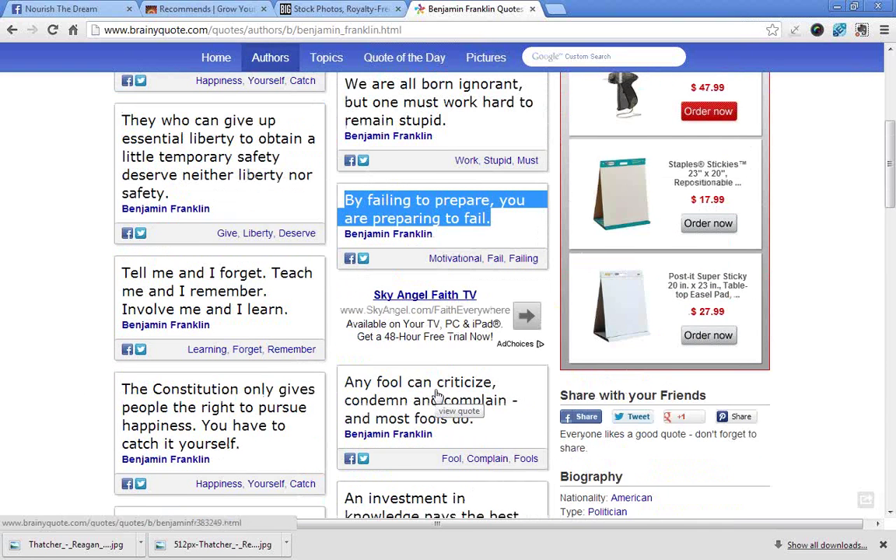
scroll(435, 395, down, 2)
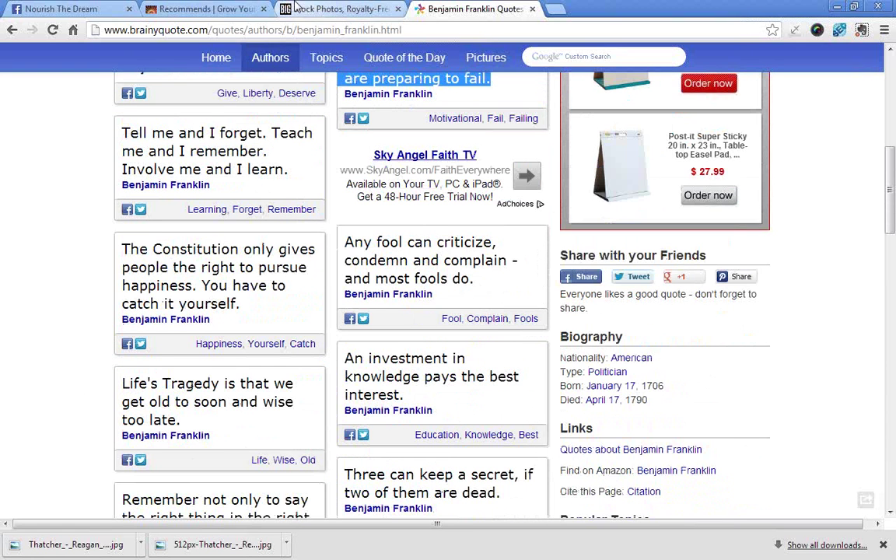
scroll(455, 148, up, 2)
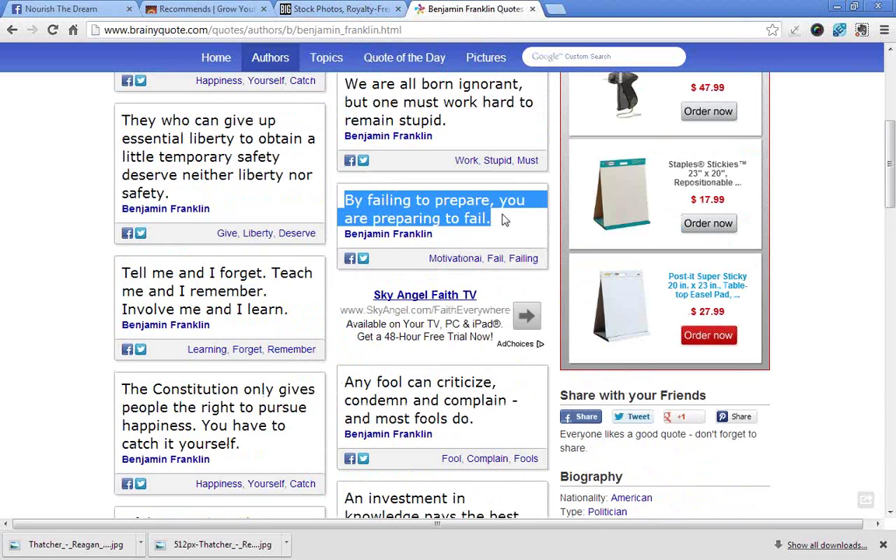
drag(490, 218, 450, 216)
drag(370, 201, 344, 192)
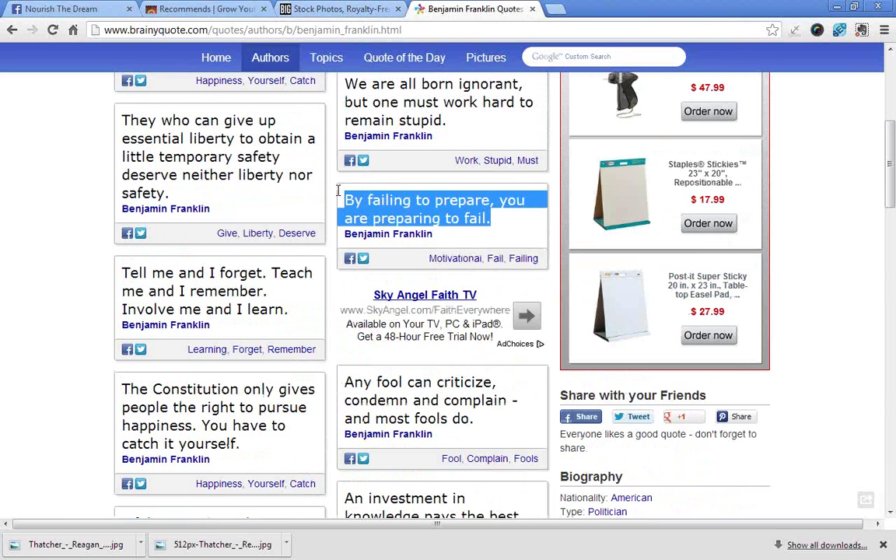
right_click(383, 203)
click(436, 315)
click(841, 6)
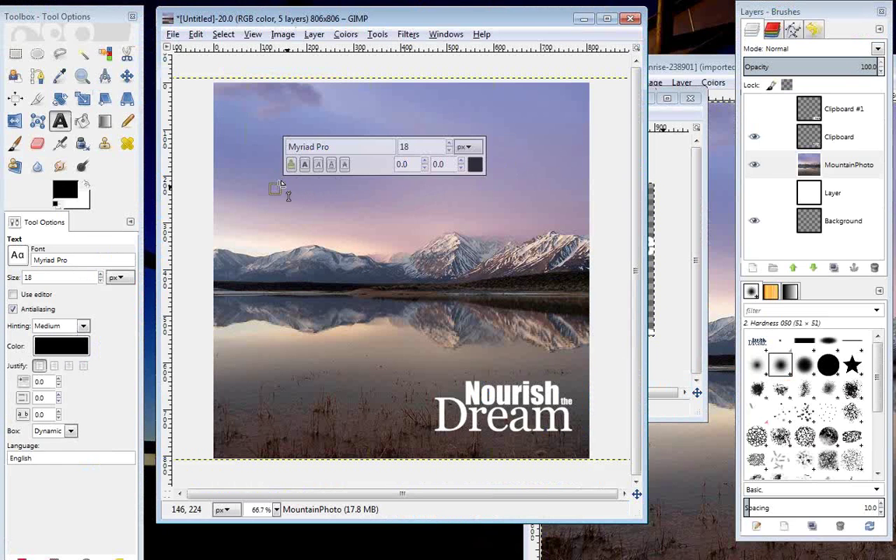
- Try to paste the copied quote into the text box in the sky, and undo the paste
right_click(281, 186)
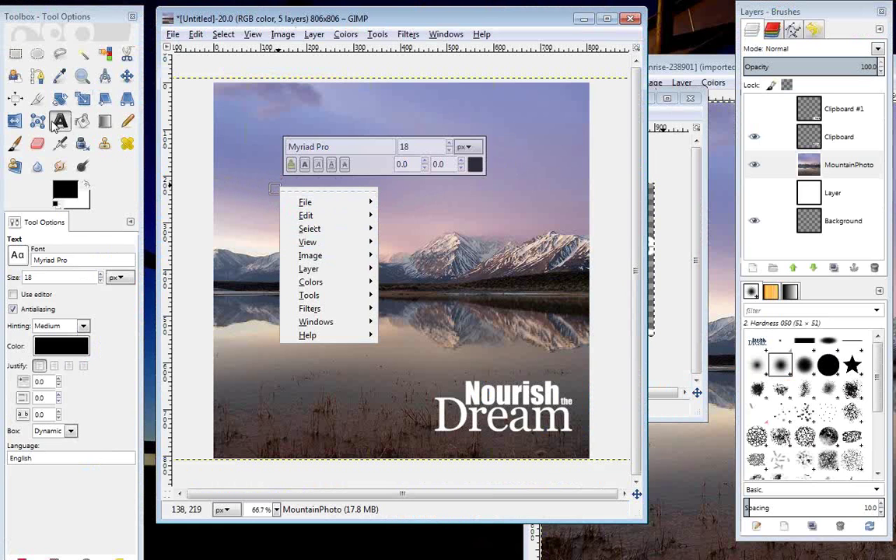
click(57, 124)
click(283, 183)
right_click(279, 180)
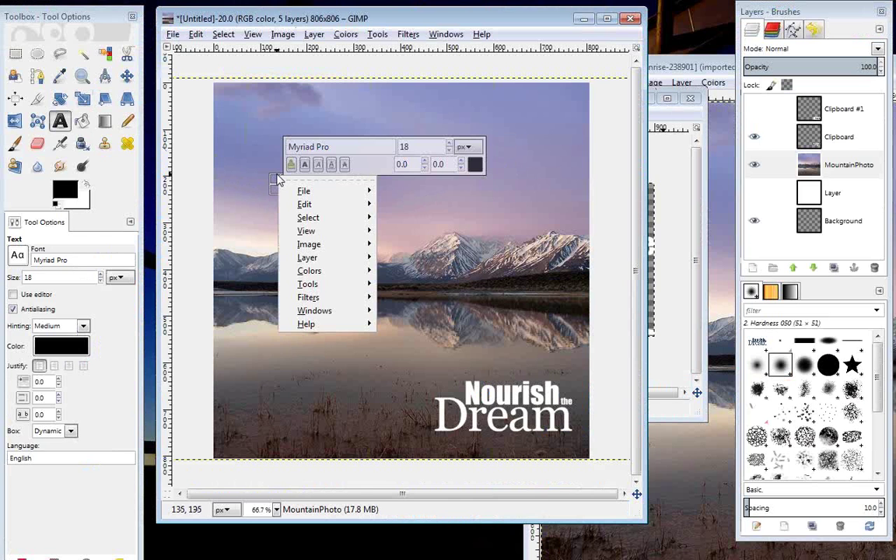
mouse_move(305, 205)
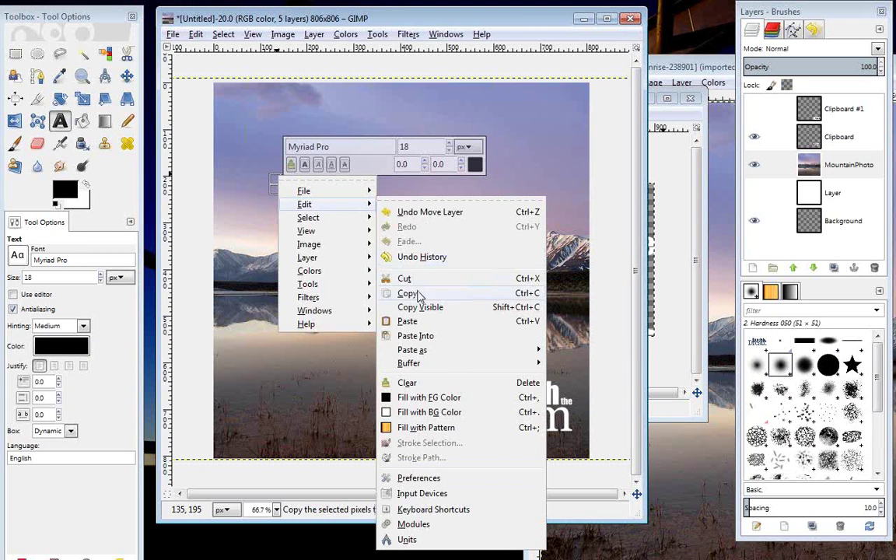
click(412, 323)
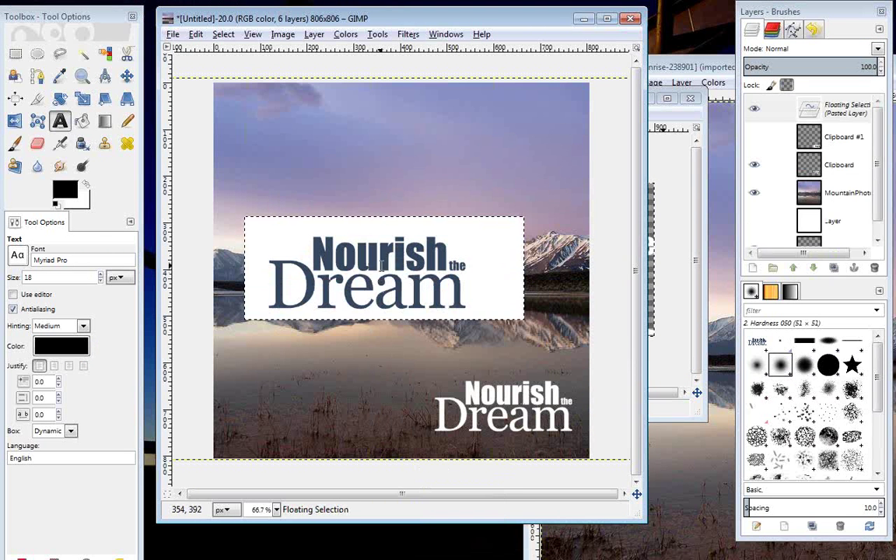
key(ctrl+z)
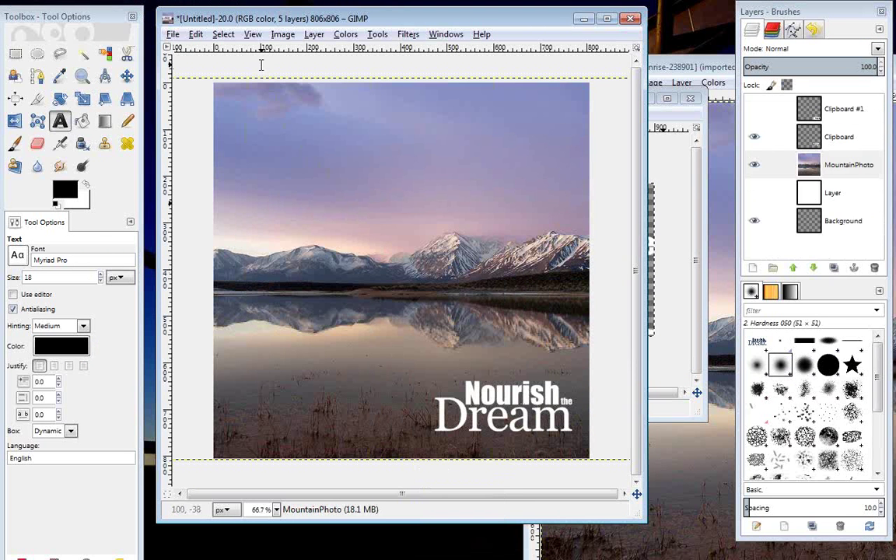
- Add a text box in the sky above the mountains containing the placeholder text "Paste Here"
click(204, 41)
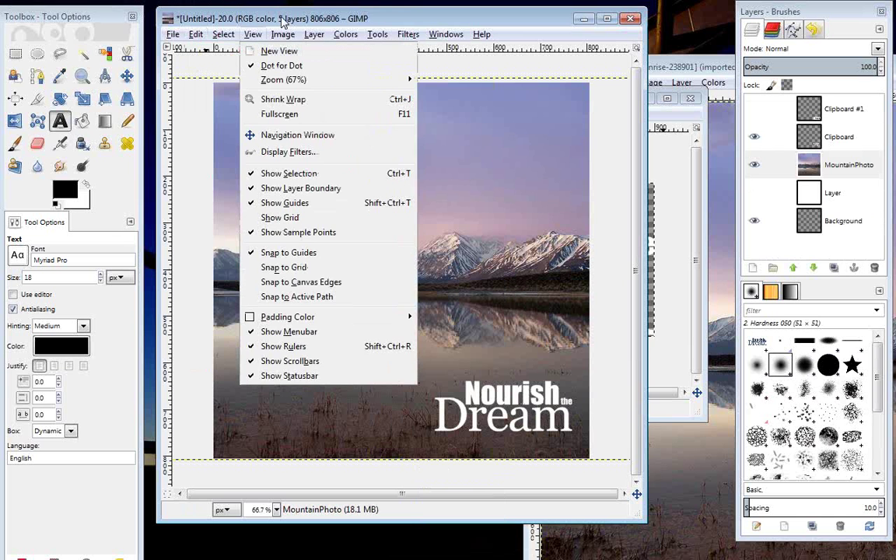
click(282, 22)
click(294, 199)
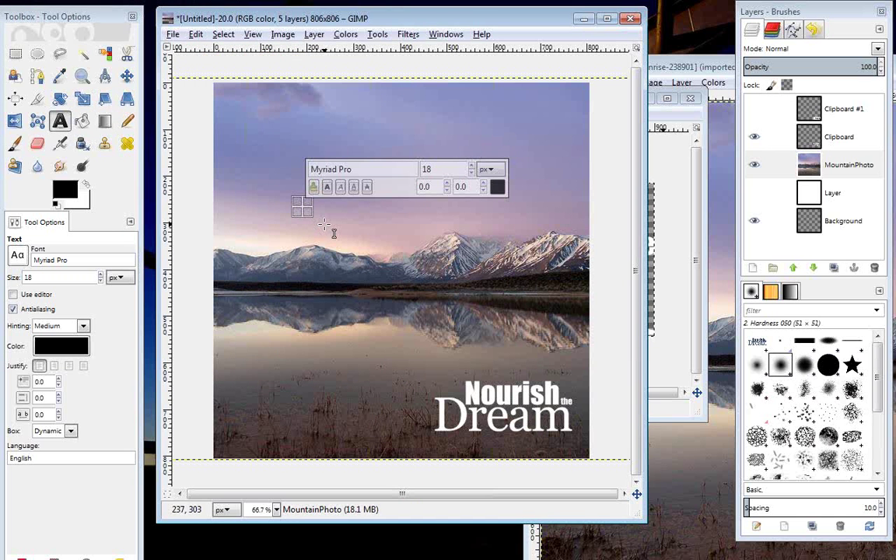
text(Here)
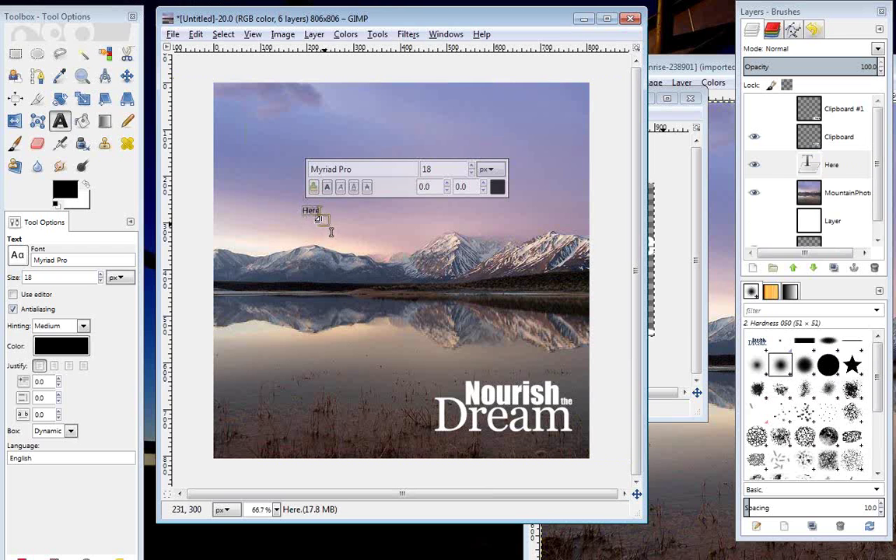
double_click(311, 213)
text(Paste Her)
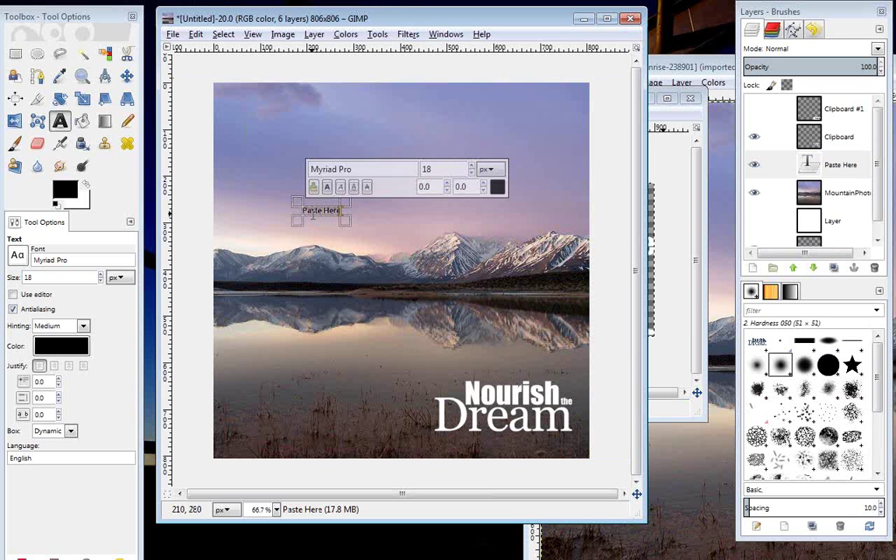
text(e)
- Replace the word "Here" in the placeholder text with the copied Benjamin Franklin quote
drag(322, 211, 335, 211)
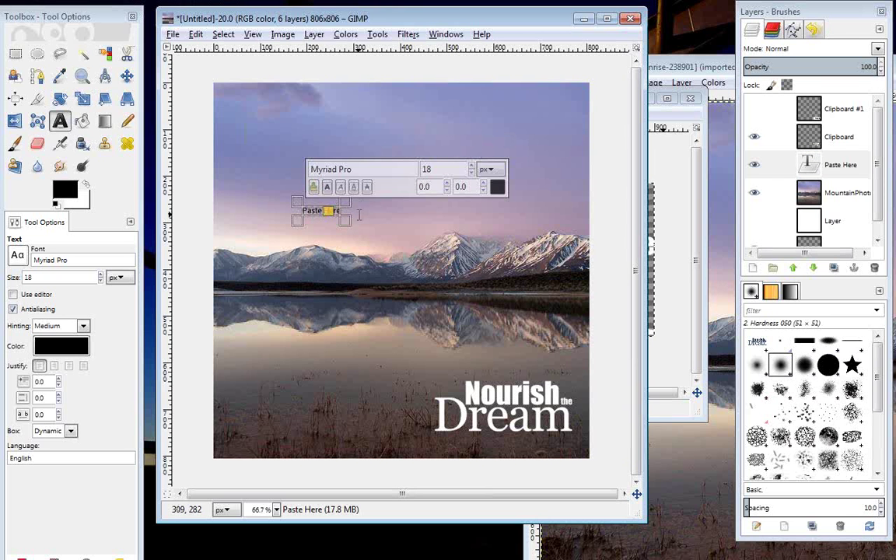
right_click(330, 211)
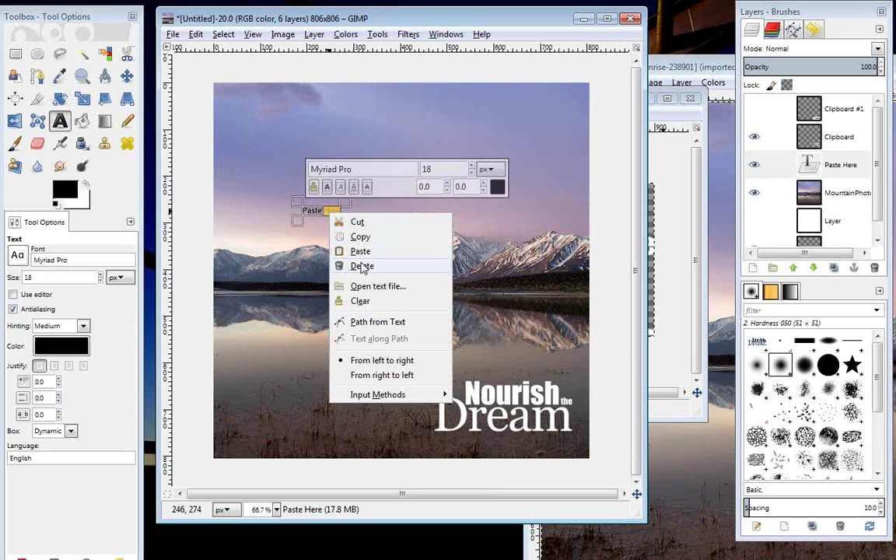
click(360, 251)
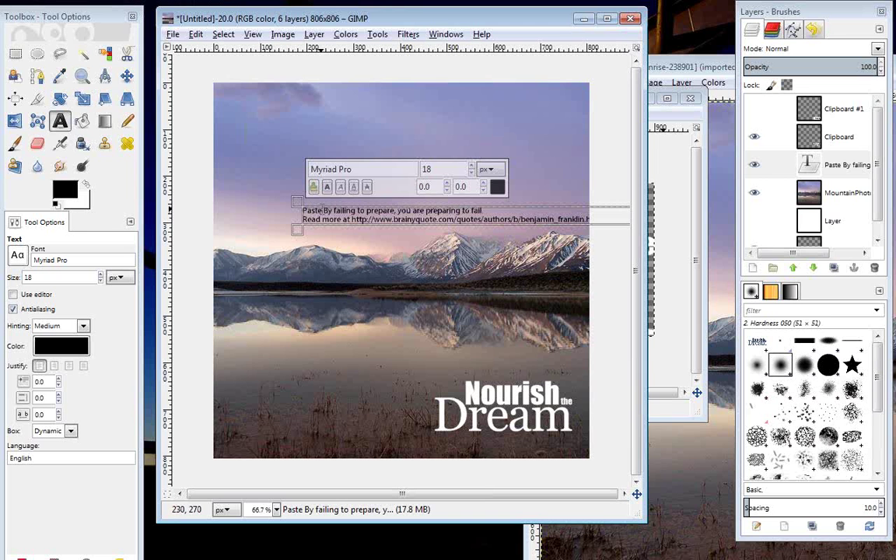
- Delete the leftover word "Paste" and the "Read more at" link, keeping only "By failing to prepare, you are preparing to fail."
drag(324, 210, 290, 209)
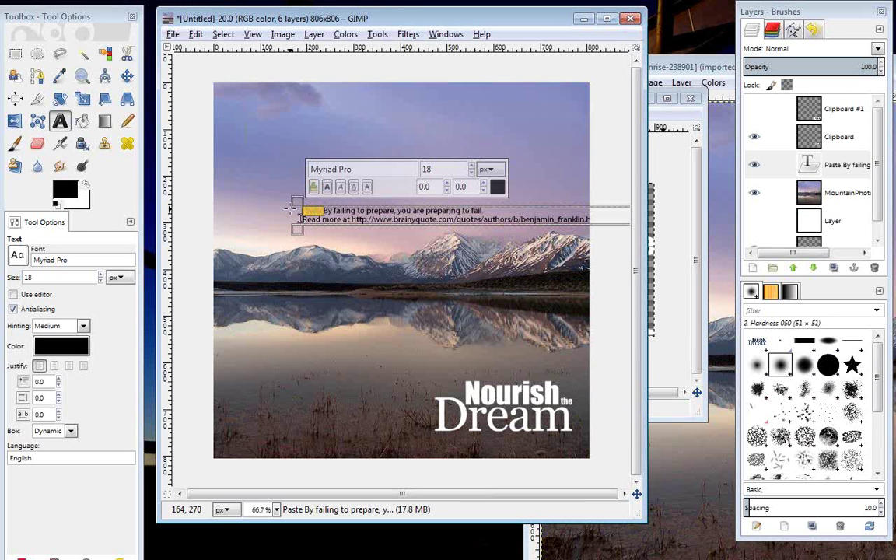
key(BackSpace)
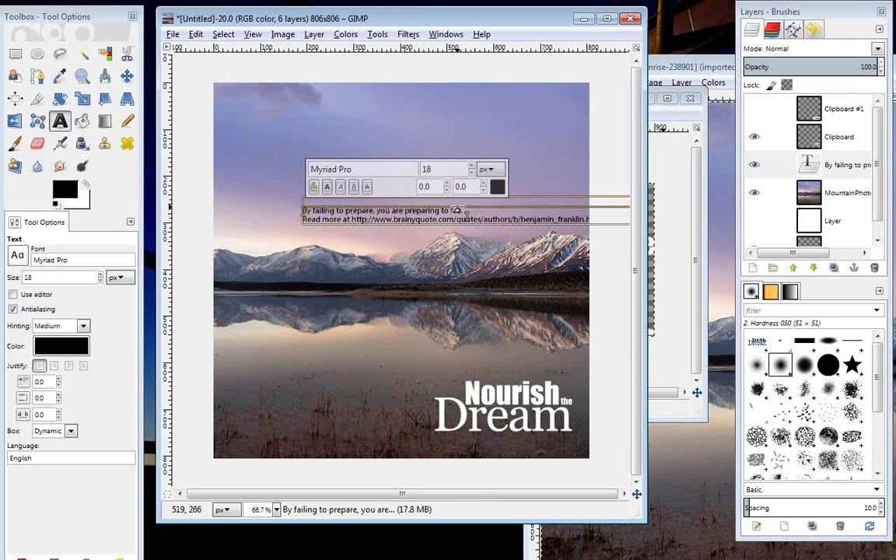
drag(465, 209, 692, 273)
key(BackSpace)
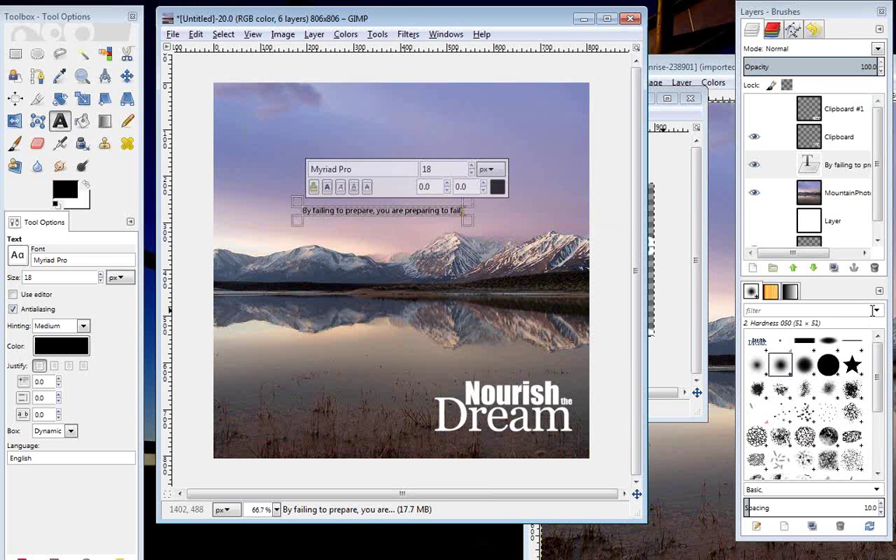
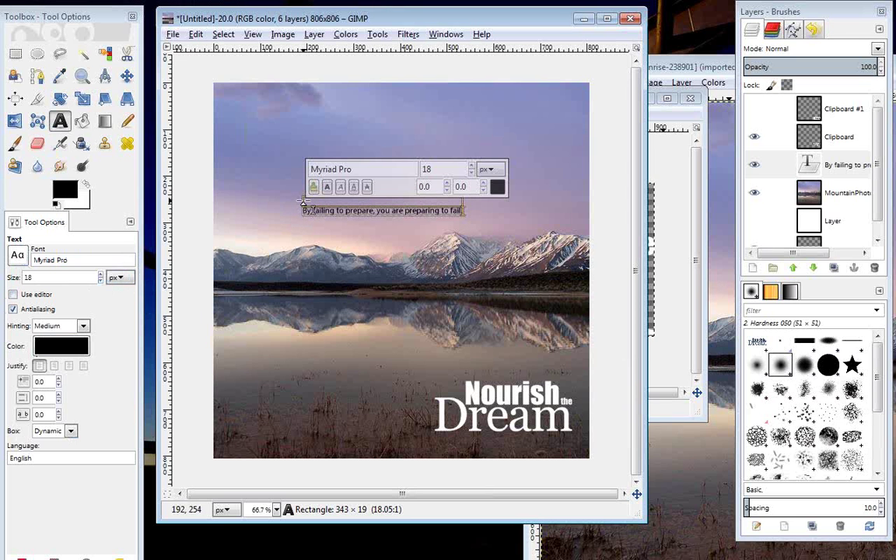
- Change the colour of the whole quote to white (ffffff)
key(ctrl+a)
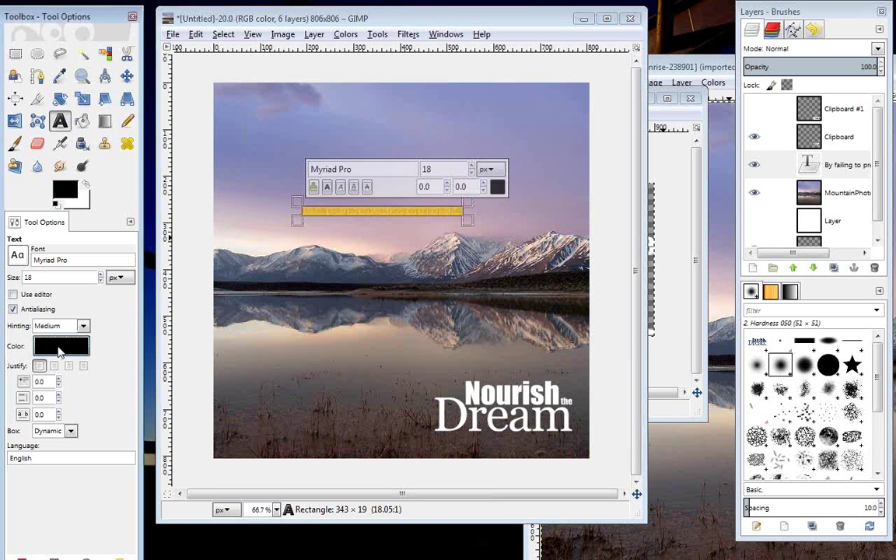
click(61, 346)
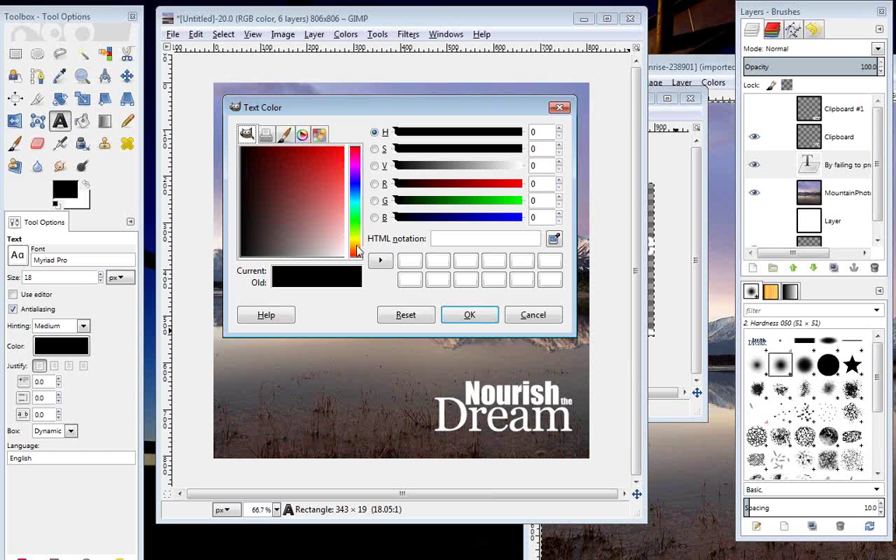
drag(266, 193, 354, 263)
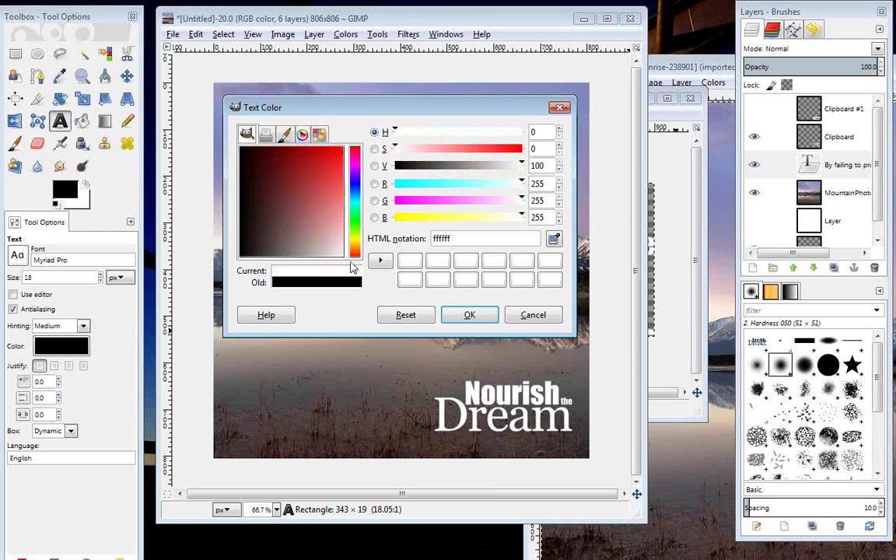
click(480, 315)
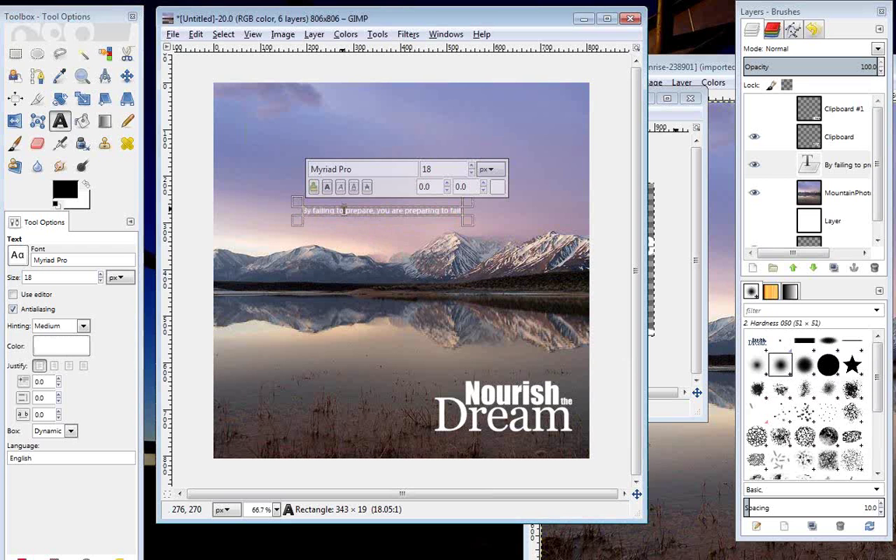
- Select the whole quote and raise its font size to 32 px, keeping pixels as the unit
triple_click(343, 209)
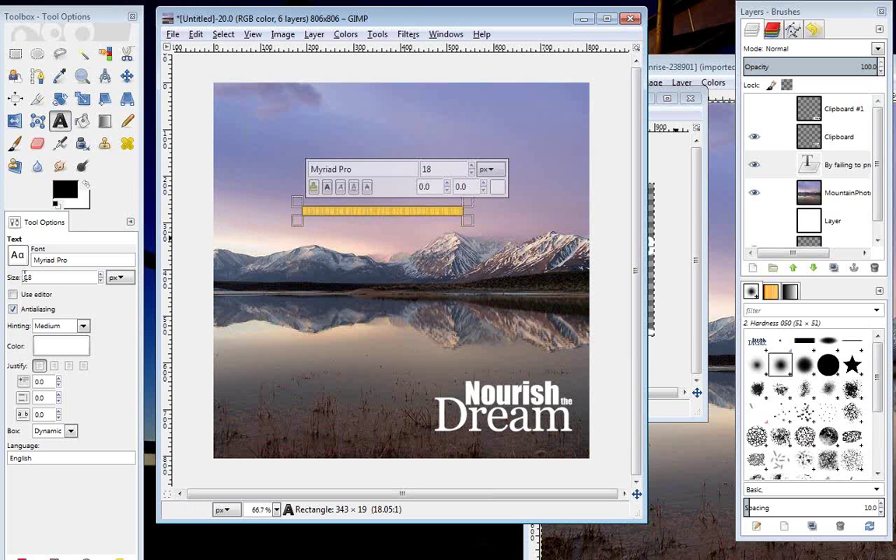
click(102, 278)
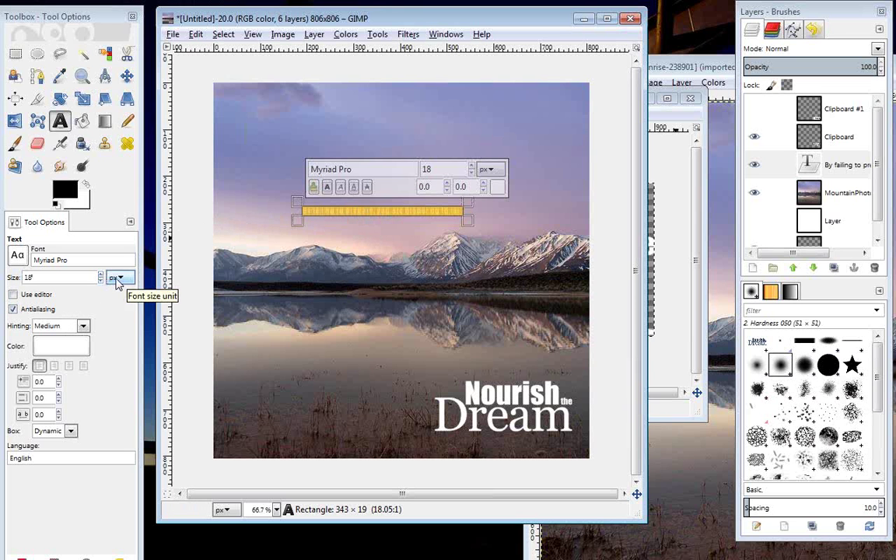
click(117, 280)
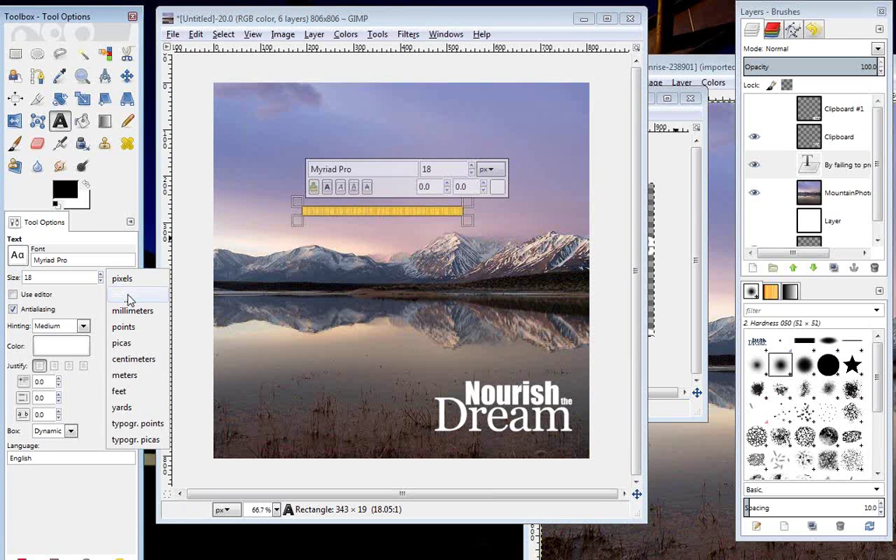
click(115, 278)
click(102, 274)
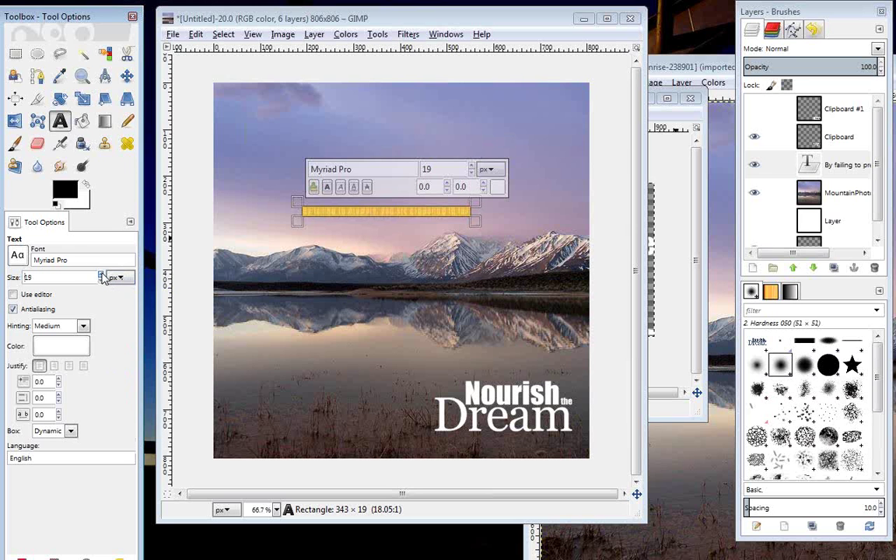
click(102, 274)
click(102, 274)
click(102, 275)
click(101, 274)
click(101, 275)
click(102, 274)
click(101, 275)
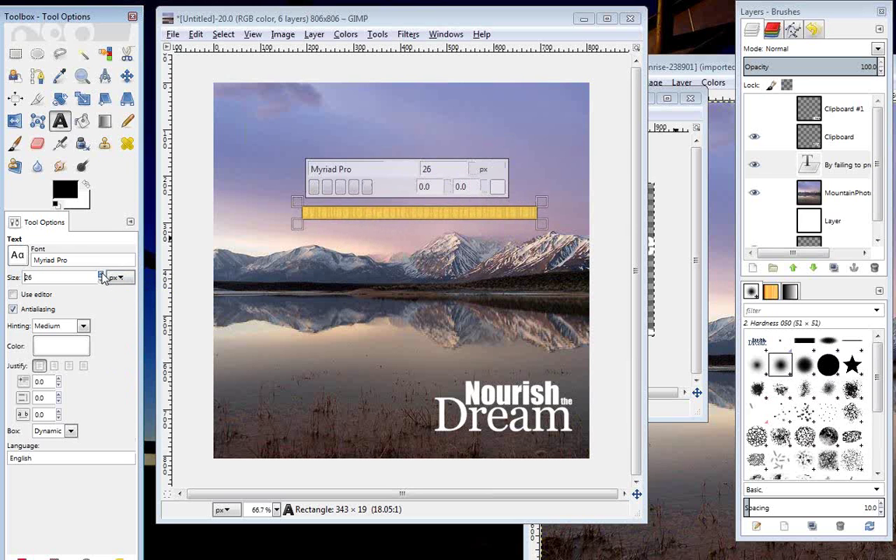
click(102, 275)
click(102, 274)
click(102, 274)
click(102, 274)
click(101, 275)
- Detach the Tool Options into their own window and set the selected quote's font size to 72 px
drag(44, 221, 54, 253)
drag(76, 184, 67, 234)
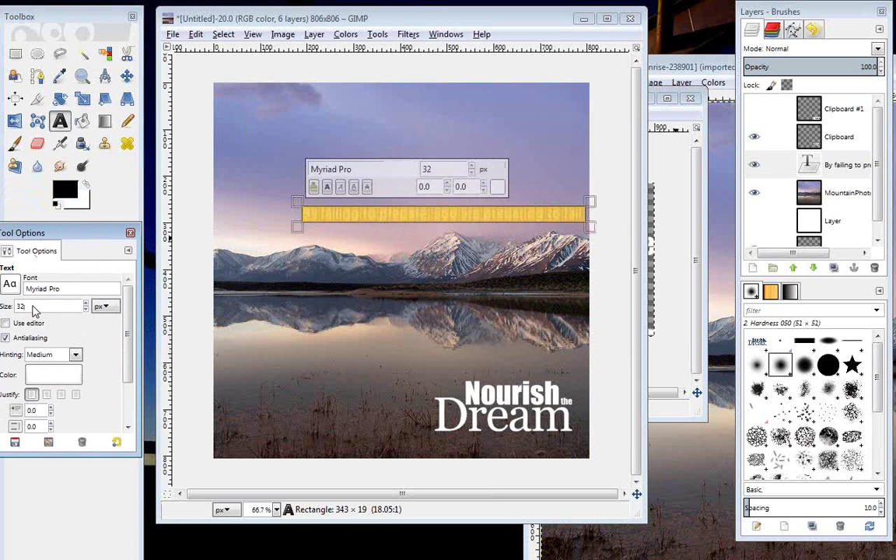
double_click(19, 307)
key(BackSpace)
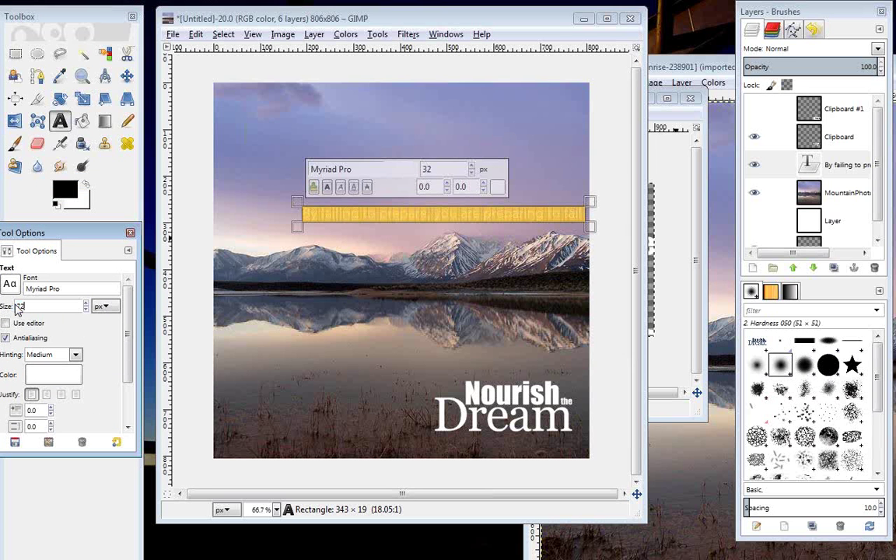
text(72)
key(Return)
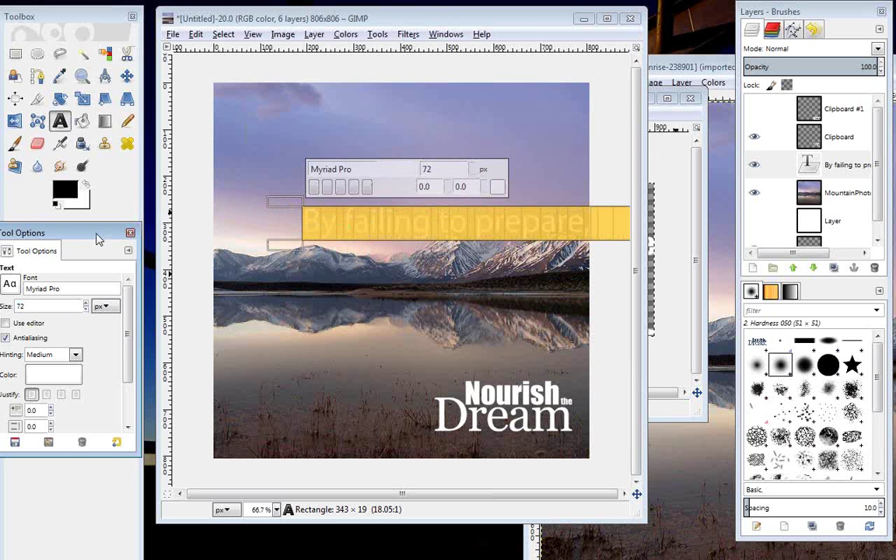
drag(105, 232, 110, 236)
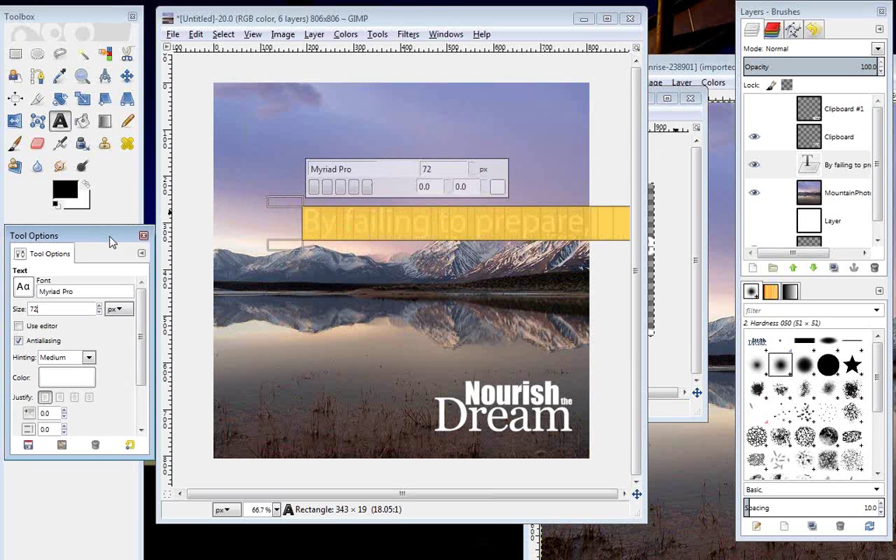
- Try to move the enlarged quote with the Move tool, and undo the layer moves
click(343, 221)
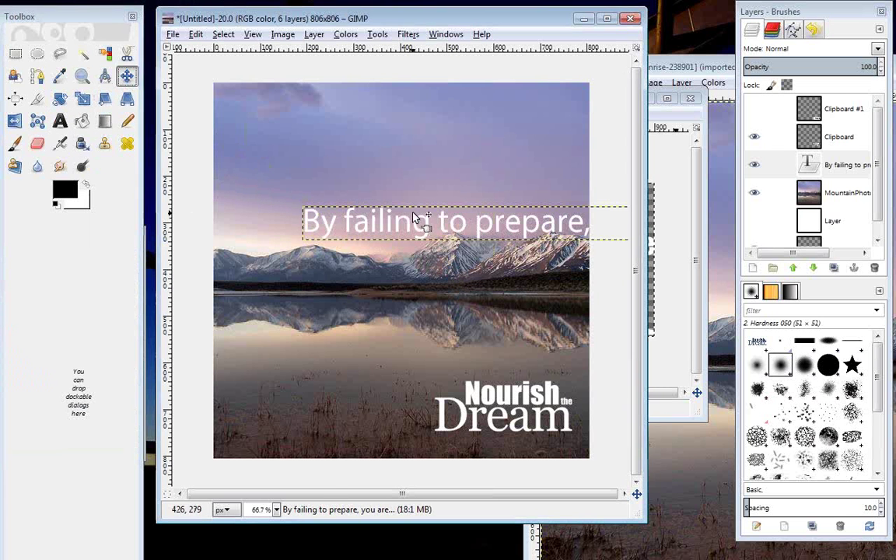
drag(381, 210, 381, 194)
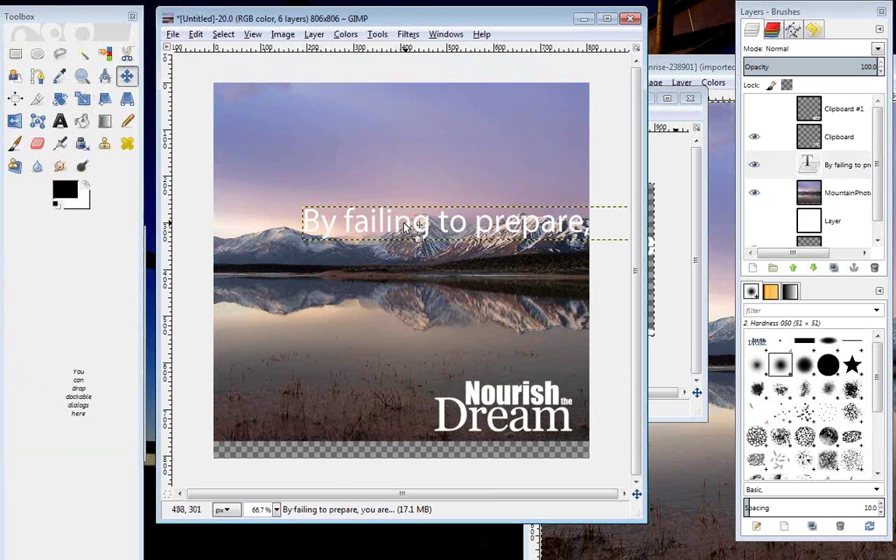
click(196, 35)
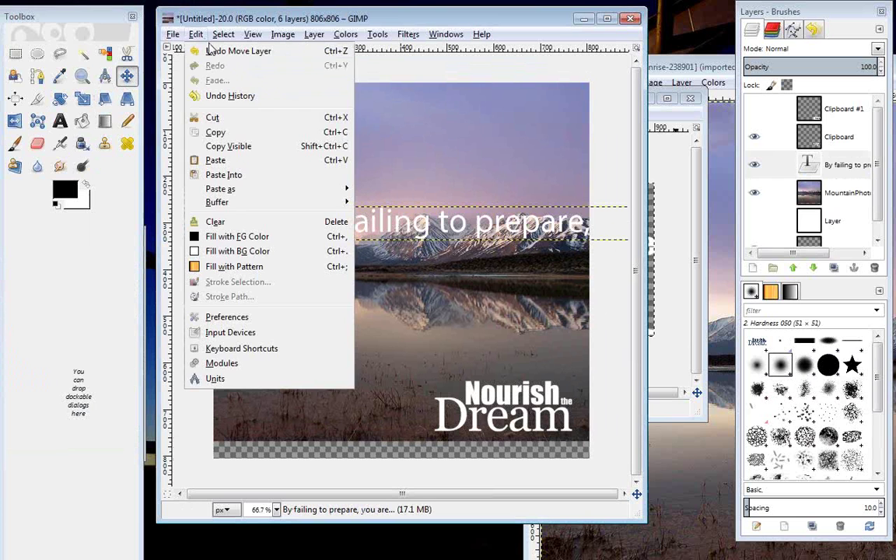
click(222, 51)
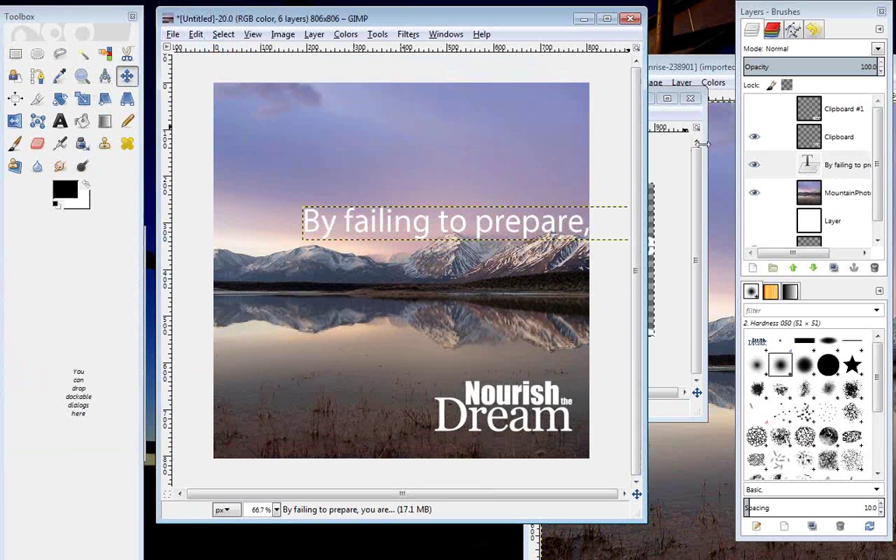
click(770, 165)
drag(378, 224, 350, 219)
key(ctrl+z)
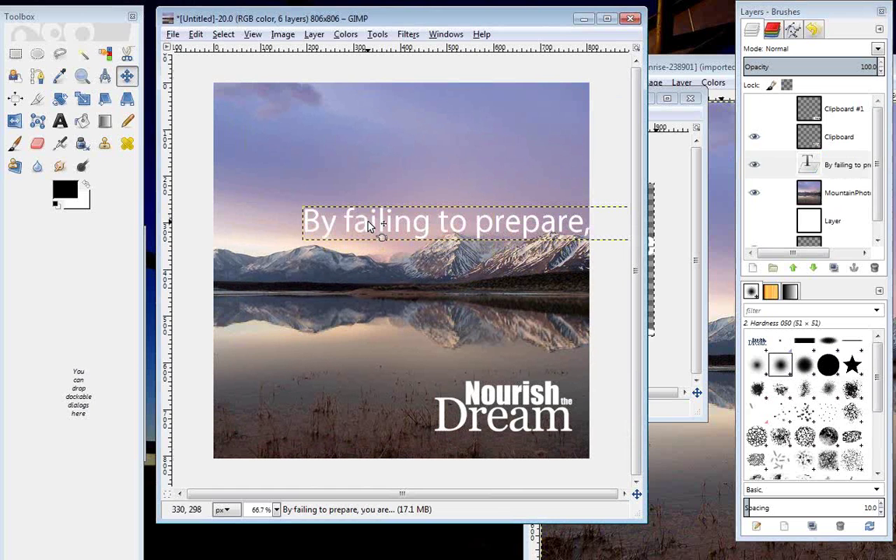
- Select the quote's text layer and move it up and to the left, clear of the mountain peaks
click(770, 165)
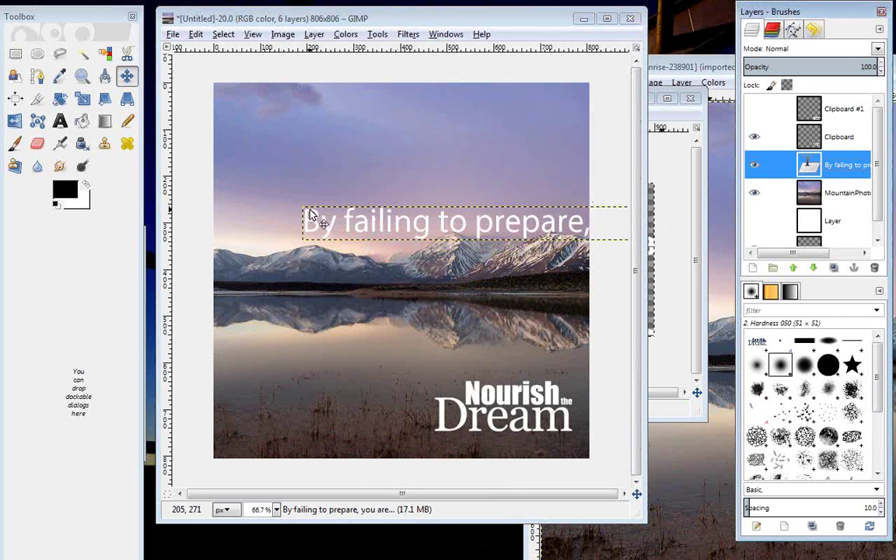
click(137, 102)
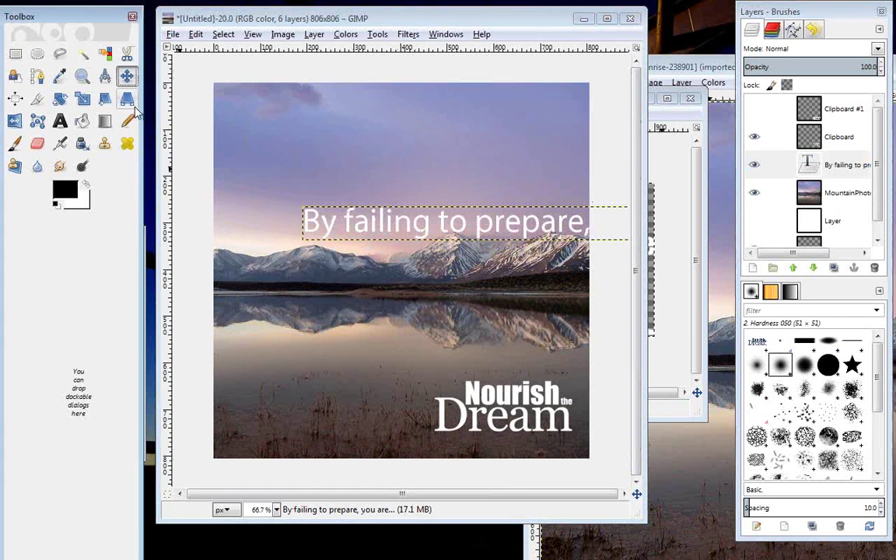
click(60, 121)
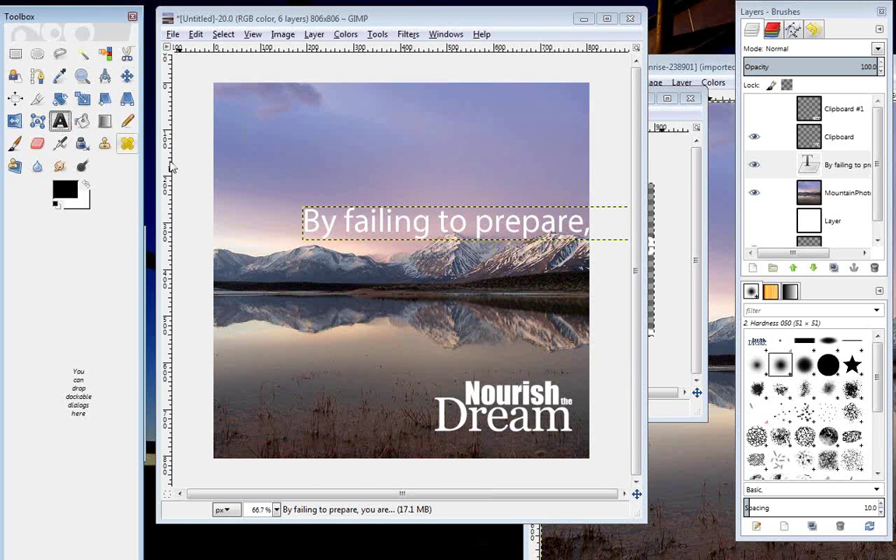
click(374, 220)
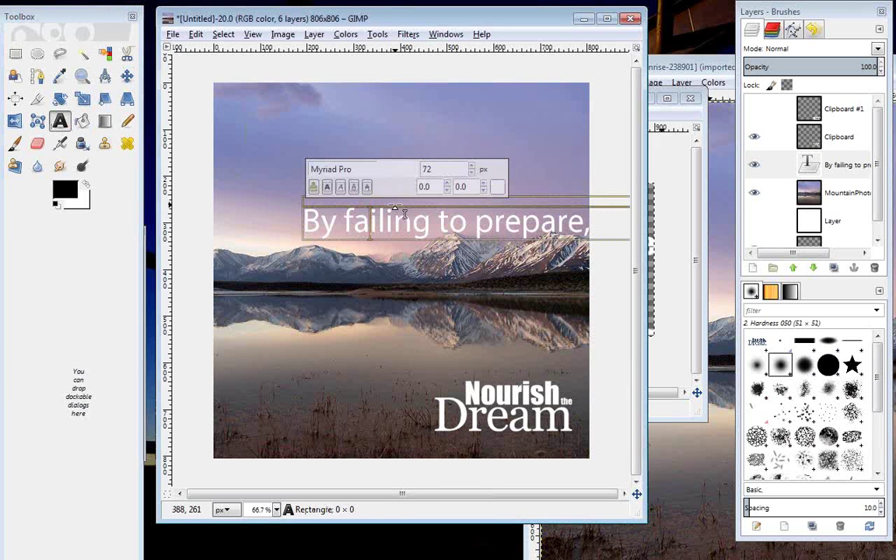
click(126, 76)
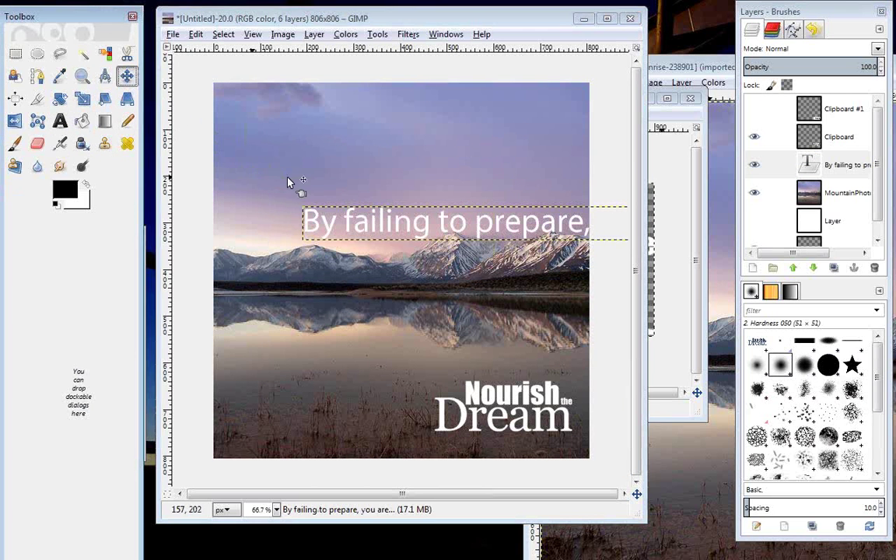
drag(352, 219, 322, 198)
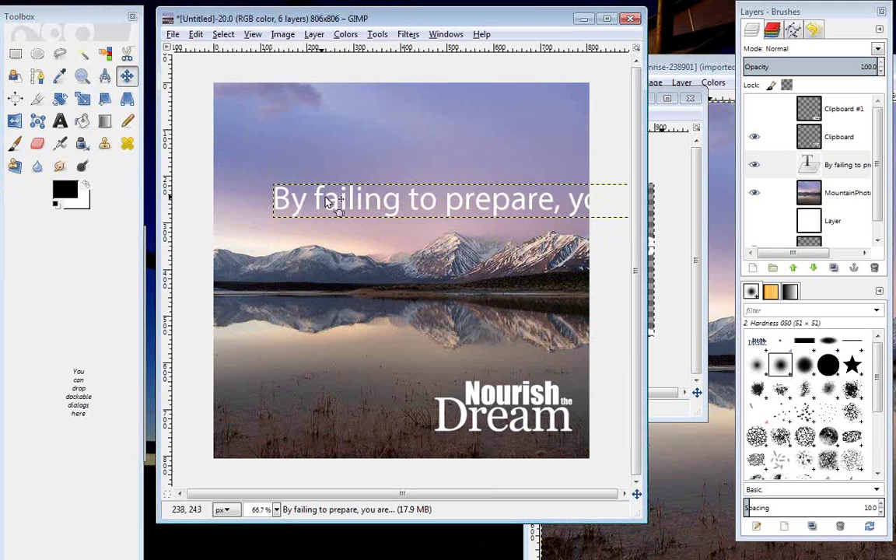
click(60, 121)
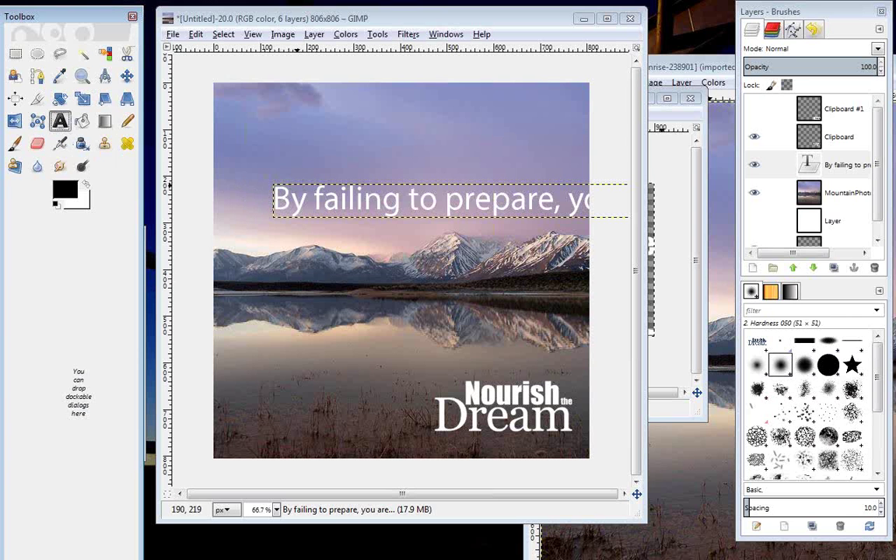
click(307, 201)
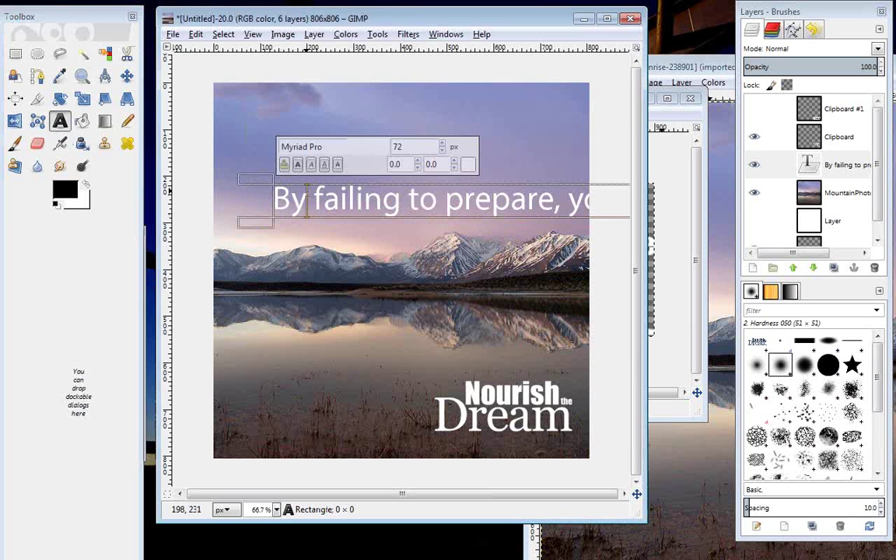
key(Right)
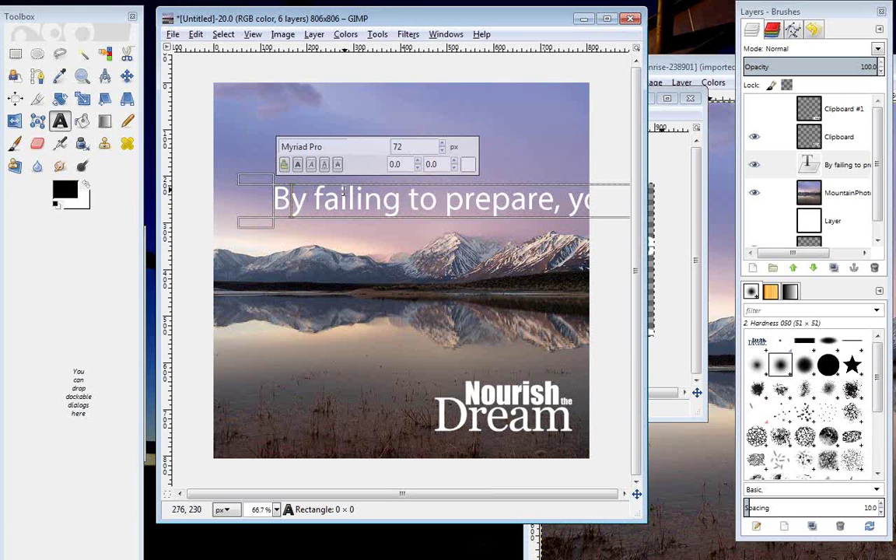
- Move the quote's text layer up into the open sky, starting near the photo's left edge, with the mountain photo in its original position
key(m)
drag(308, 226, 313, 266)
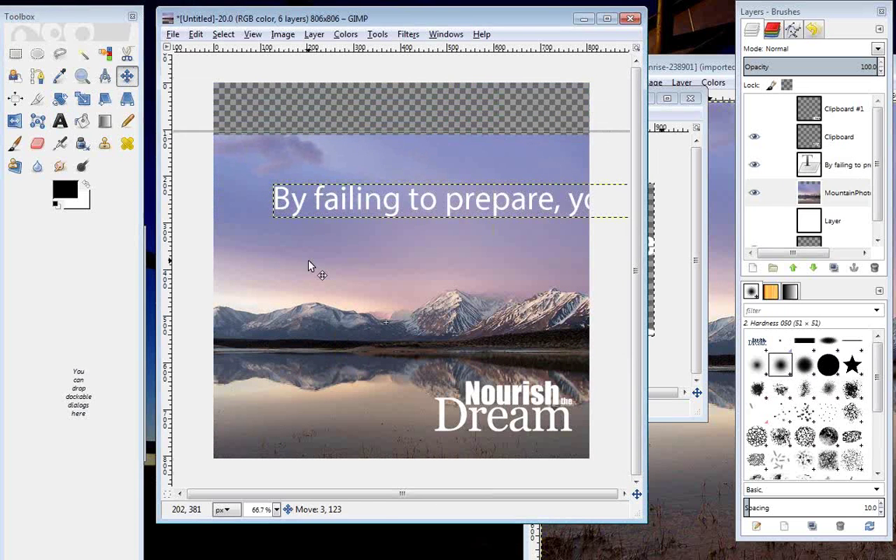
drag(362, 207, 327, 196)
drag(343, 157, 342, 87)
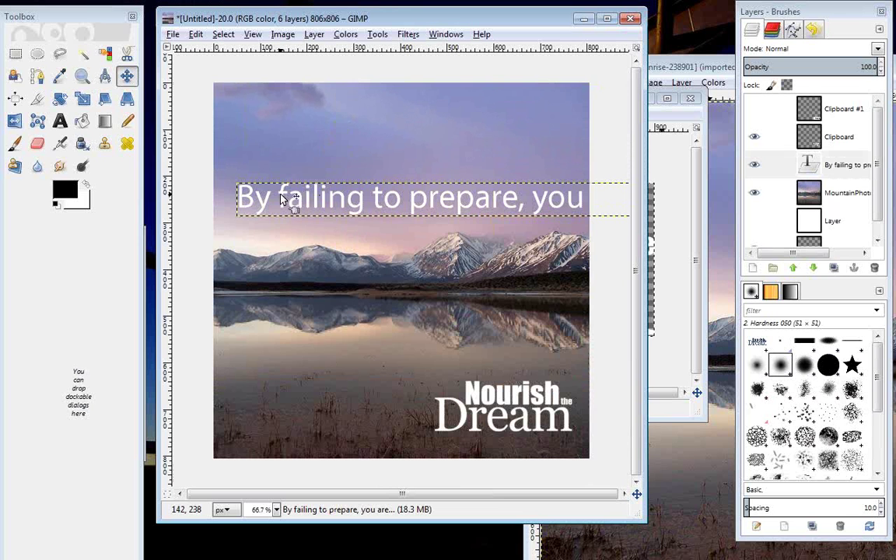
mouse_move(284, 199)
mouse_down()
mouse_move(294, 207)
mouse_move(310, 170)
mouse_move(293, 214)
mouse_up()
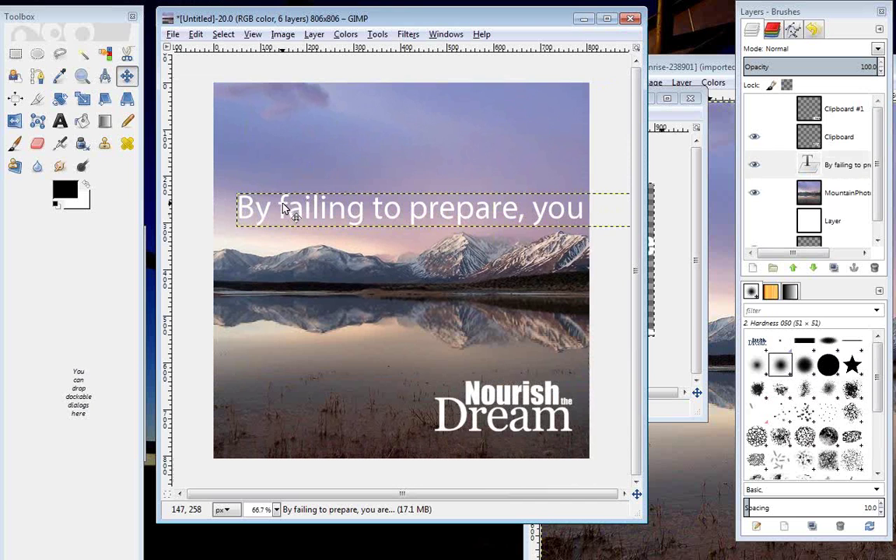
drag(285, 209, 282, 129)
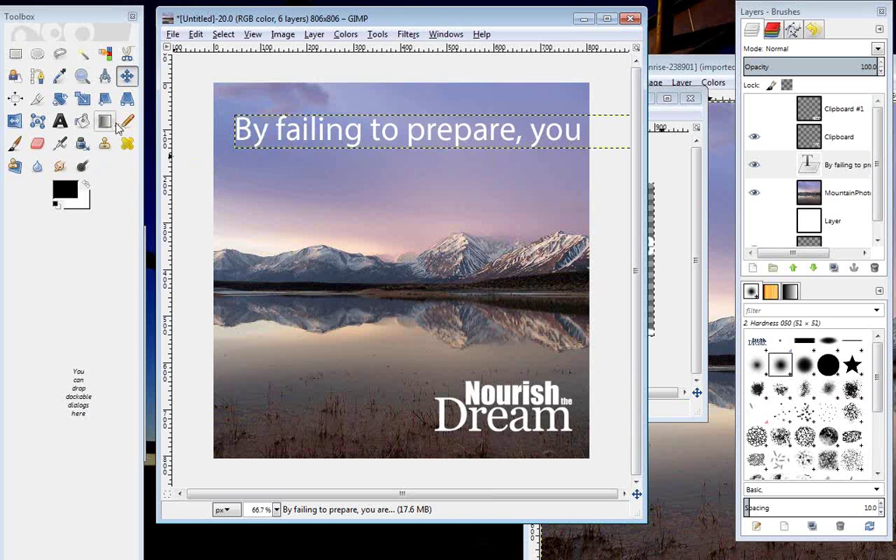
- Break the quote after "By failing to prepare," so that "you are preparing to fail." starts a second line without a leftover space
click(59, 121)
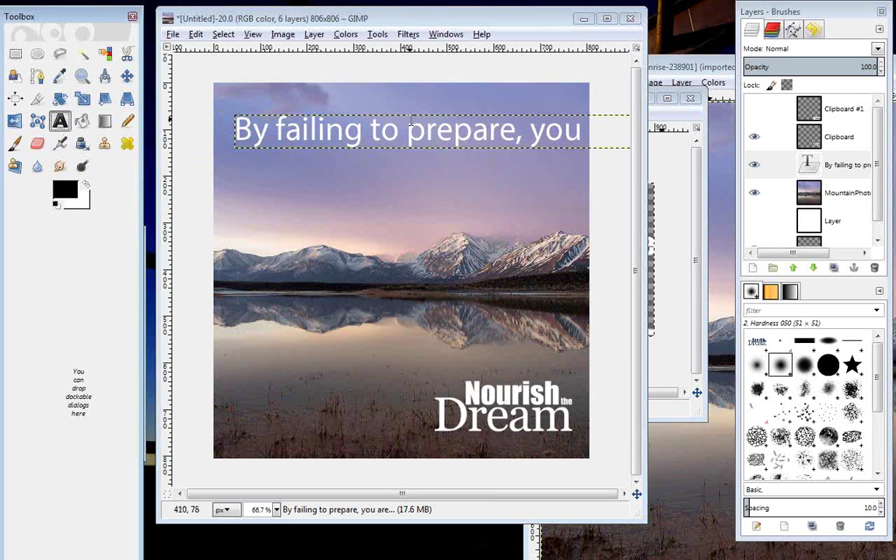
click(530, 127)
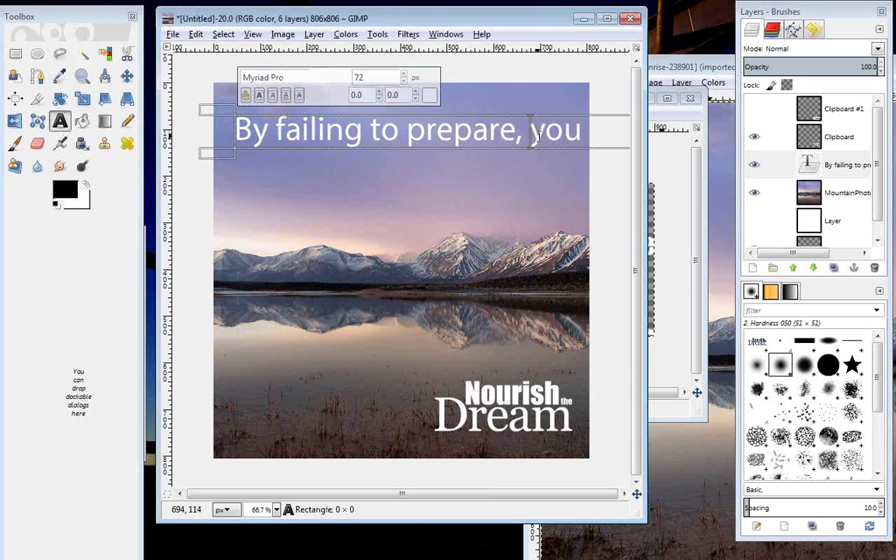
key(BackSpace)
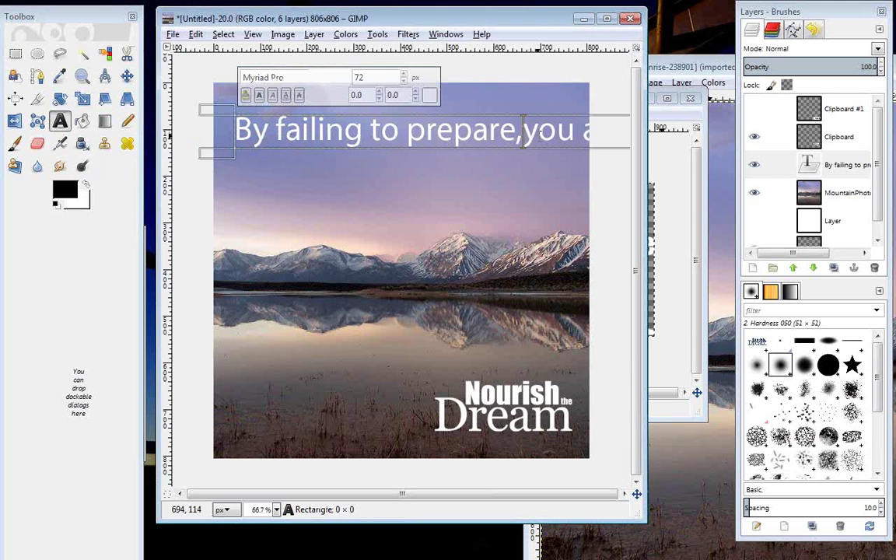
key(Return)
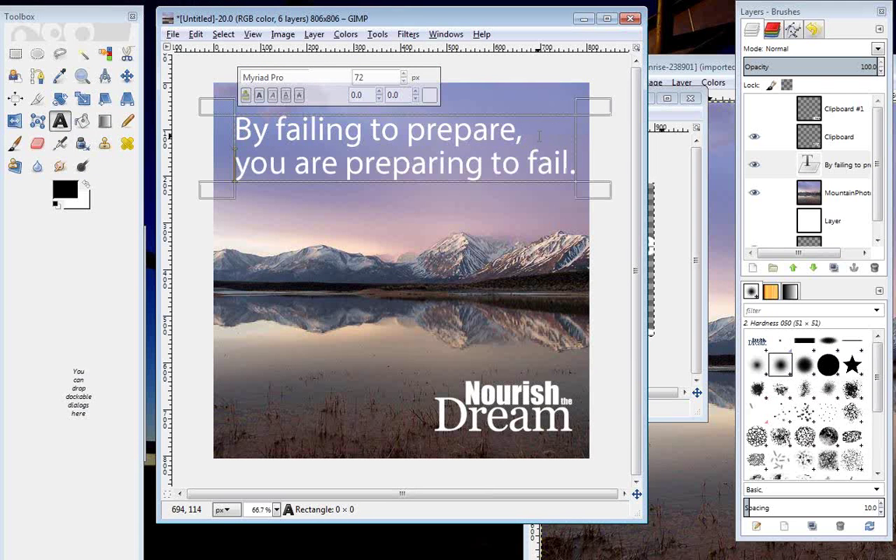
- Remove the space before "to fail." in the second line of the quote
click(492, 171)
key(BackSpace)
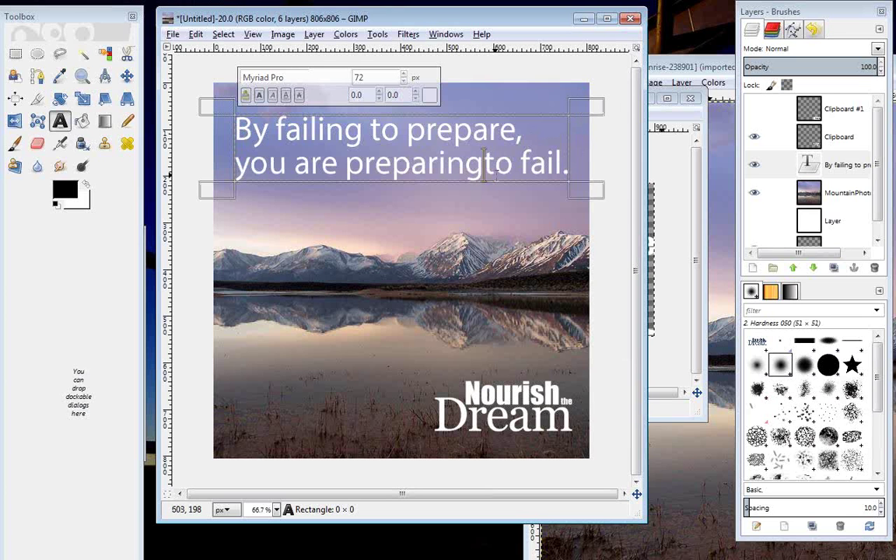
- Break the quote into four lines: "By failing to", "prepare,", "you are preparing" and "to fail."
text(/)
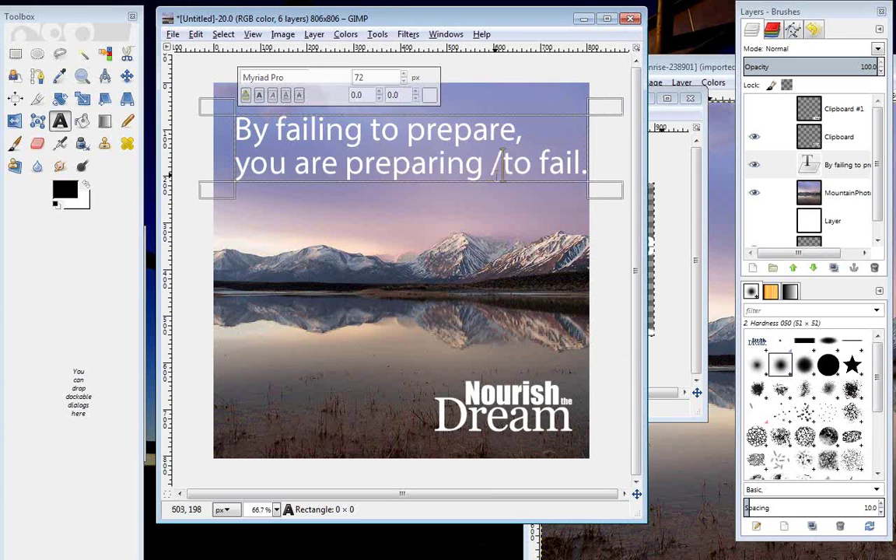
key(BackSpace)
key(BackSpace)
key(Return)
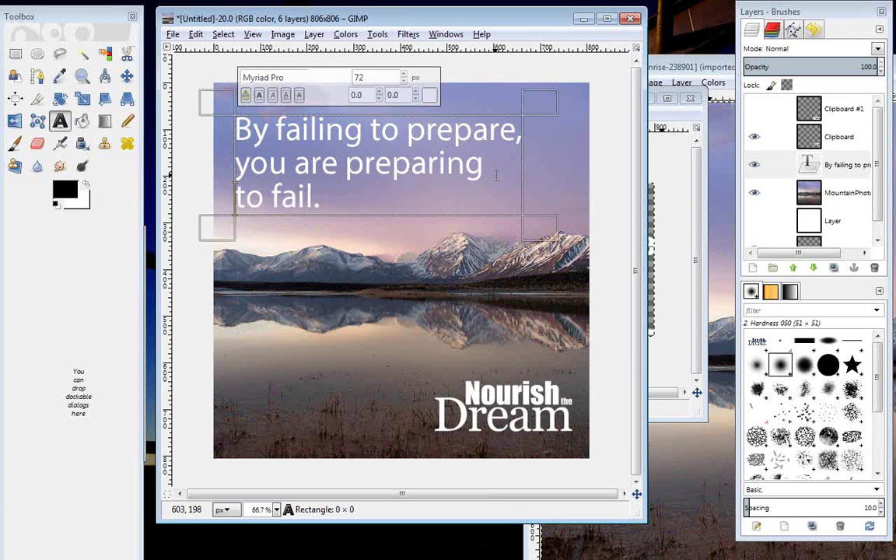
click(412, 133)
key(BackSpace)
key(Return)
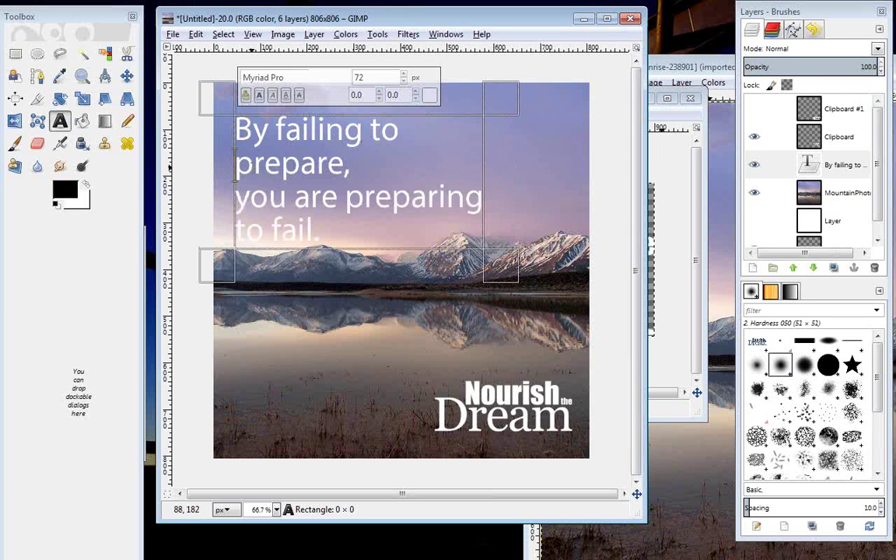
- Set the word "prepare," to 200 px and insert a blank line between it and "you are preparing"
drag(217, 163, 354, 164)
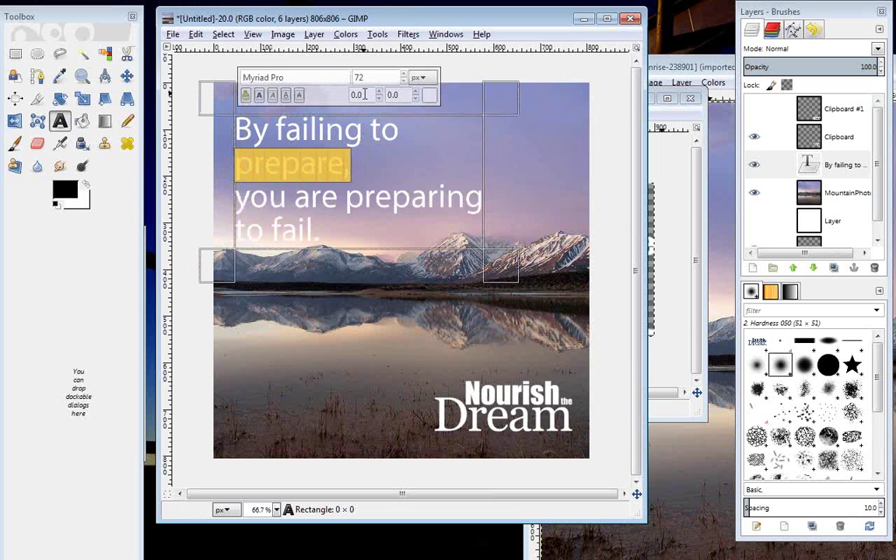
drag(405, 74, 405, 75)
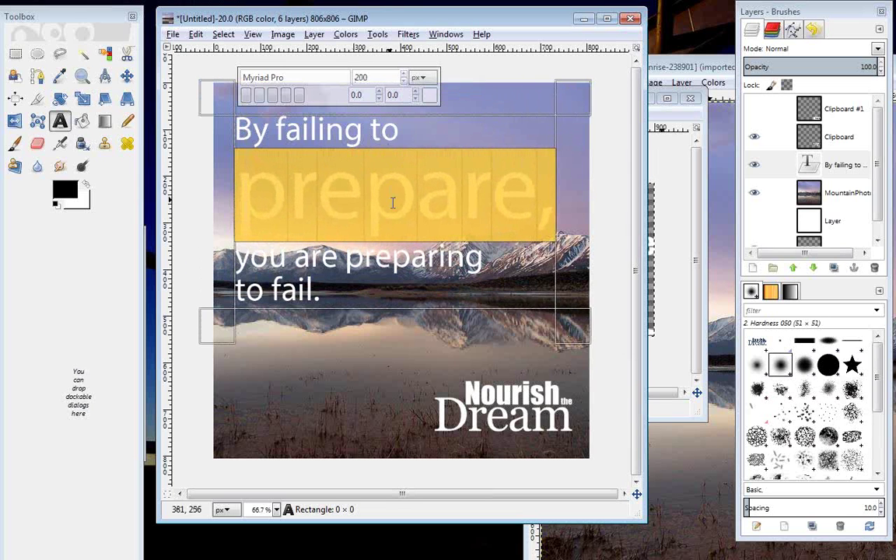
click(310, 134)
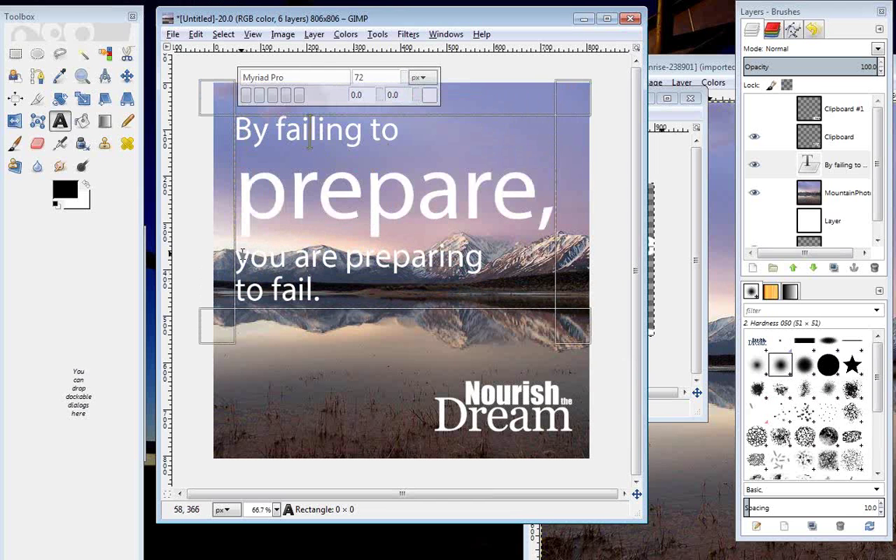
key(Return)
key(Return)
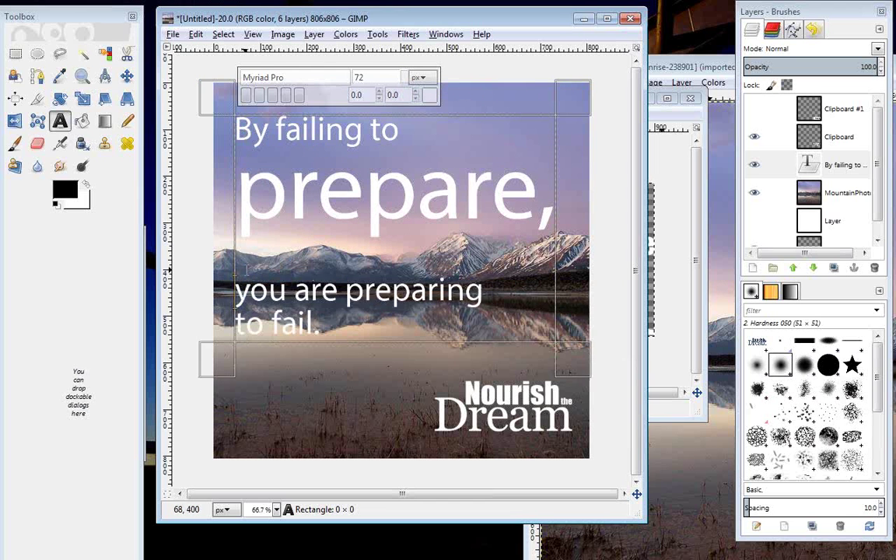
key(BackSpace)
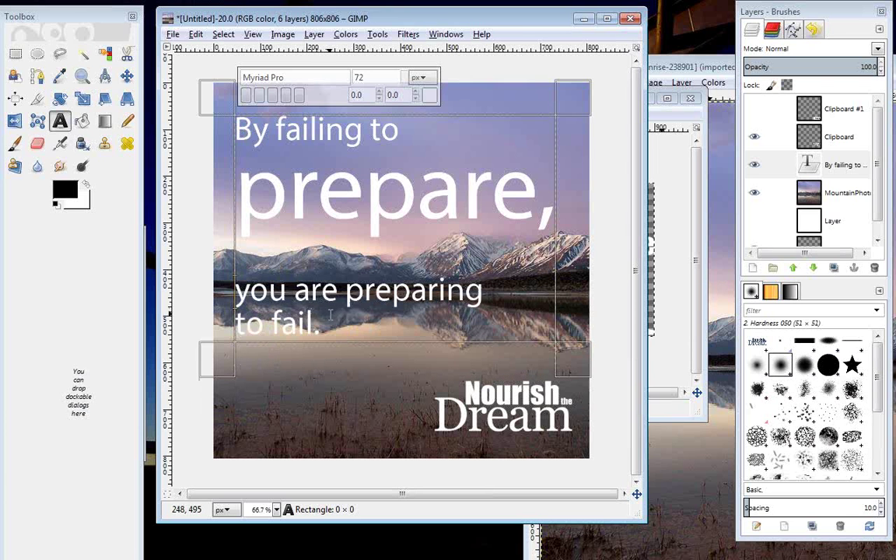
- Set the word "fail." to 175 px and move the whole quote slightly up and to the left on the image
drag(271, 325, 319, 326)
click(404, 76)
drag(403, 75, 404, 76)
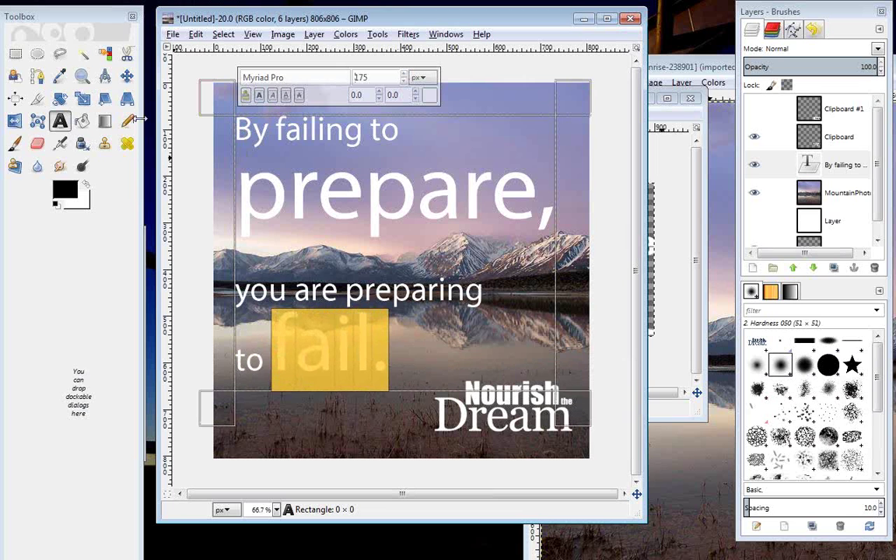
click(321, 292)
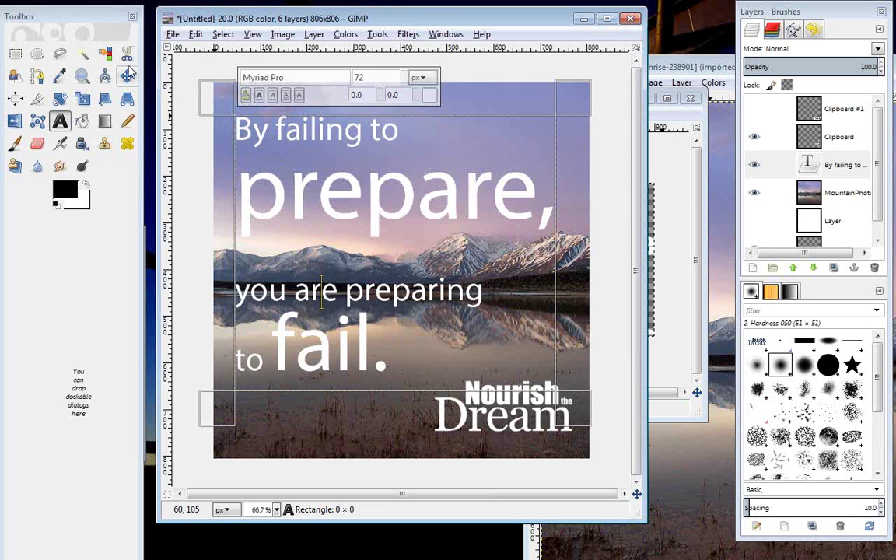
click(127, 76)
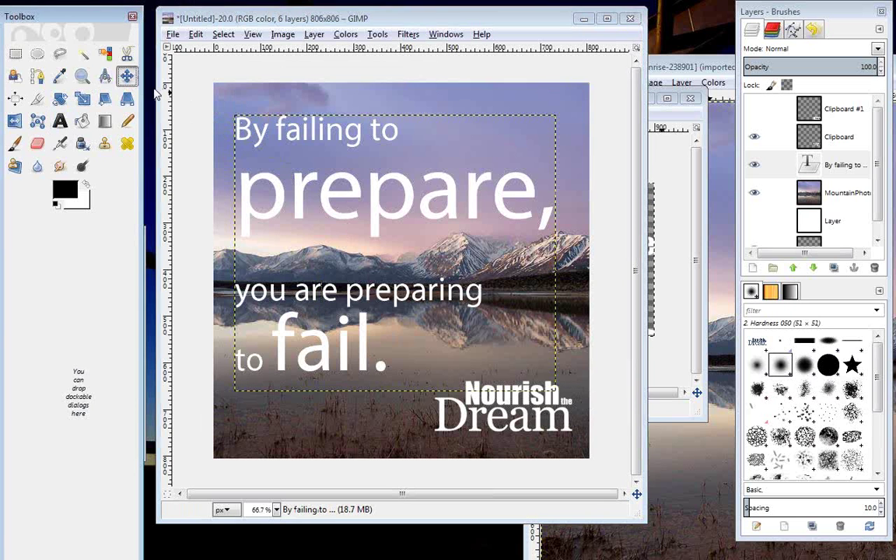
mouse_move(243, 183)
mouse_down()
mouse_move(327, 191)
mouse_move(236, 170)
mouse_up()
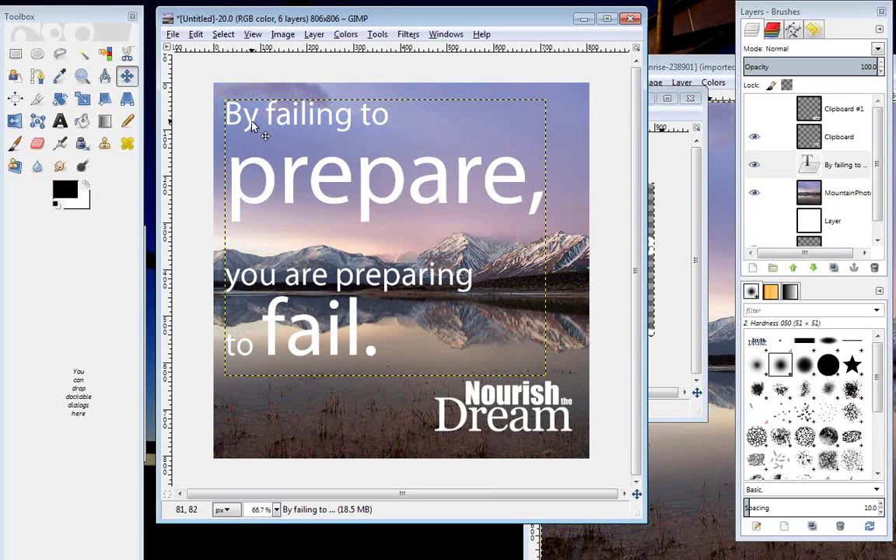
- Cut the lines "you are preparing to fail." from the quote's text layer and remove the empty lines left below "prepare,"
click(60, 120)
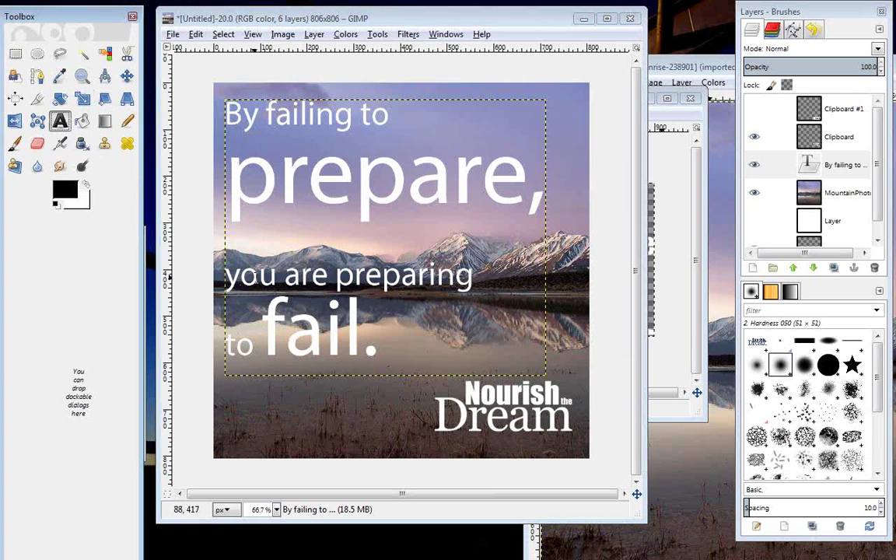
drag(230, 276, 482, 335)
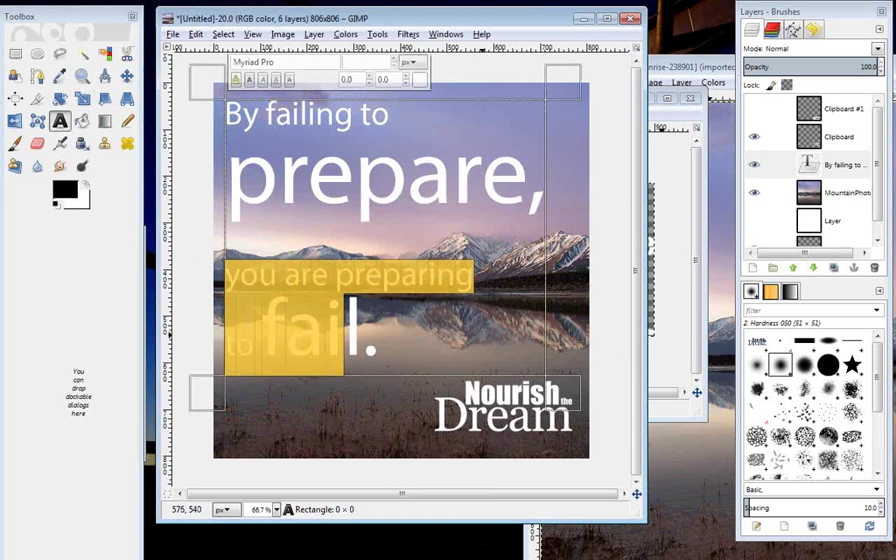
drag(343, 334, 362, 336)
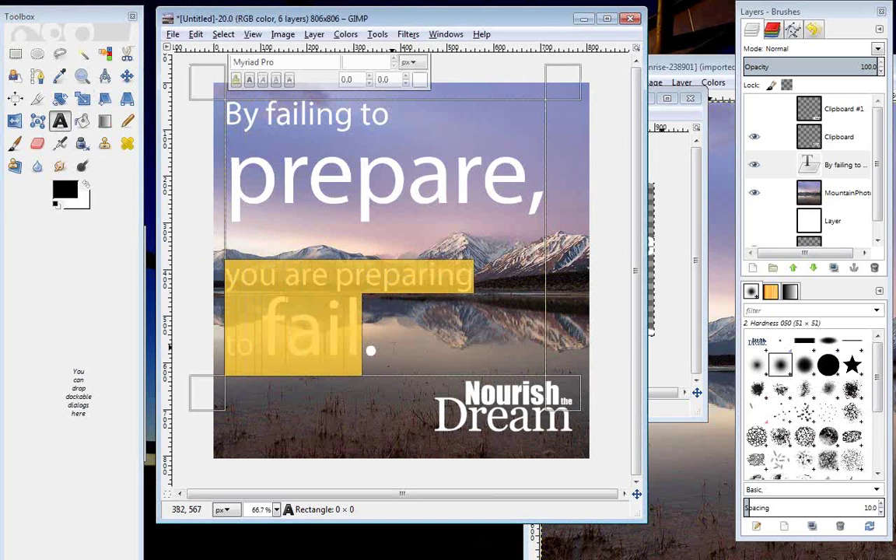
click(412, 339)
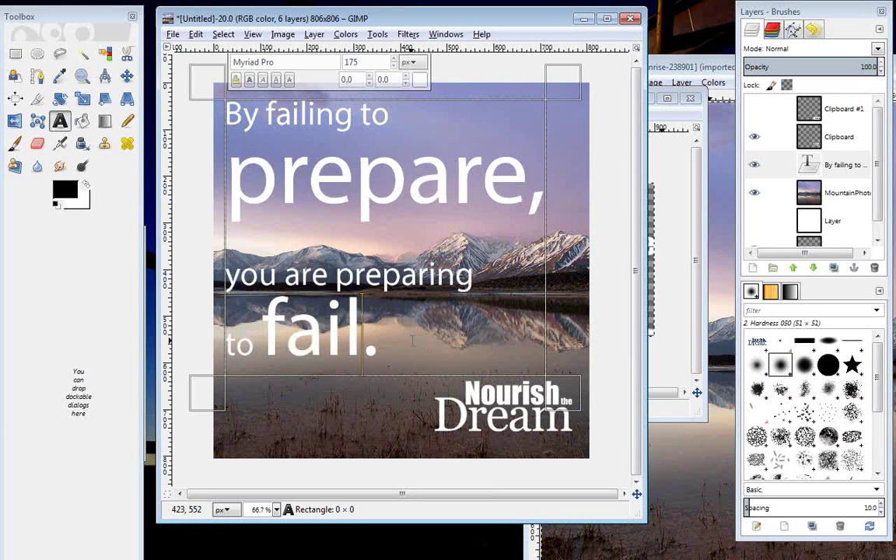
drag(389, 339, 172, 287)
right_click(259, 285)
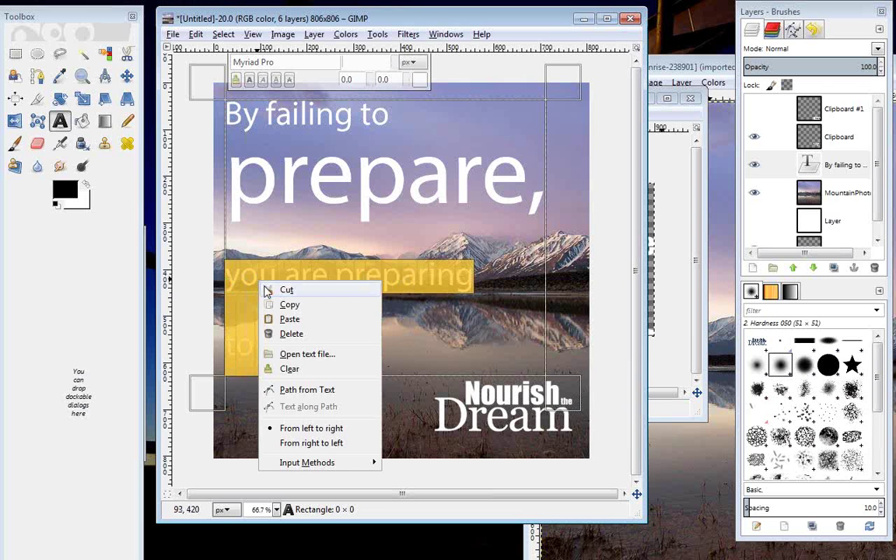
click(267, 290)
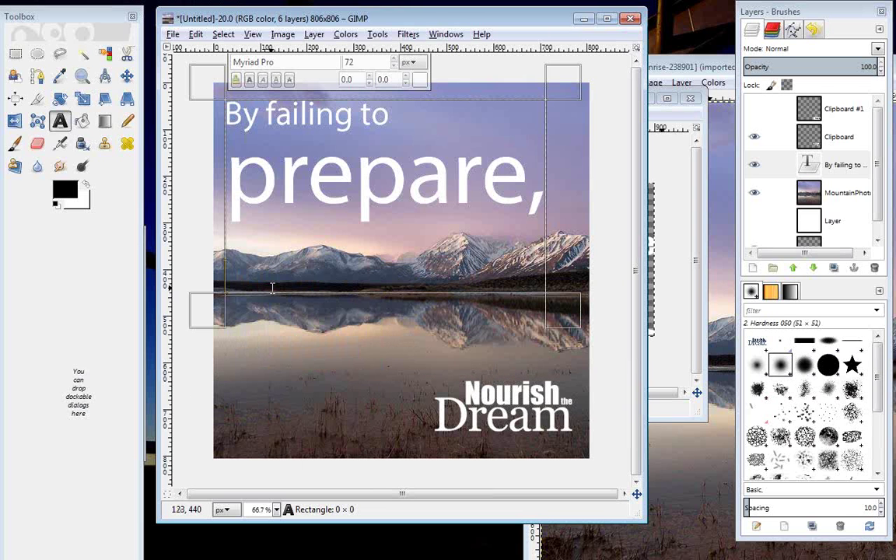
key(BackSpace)
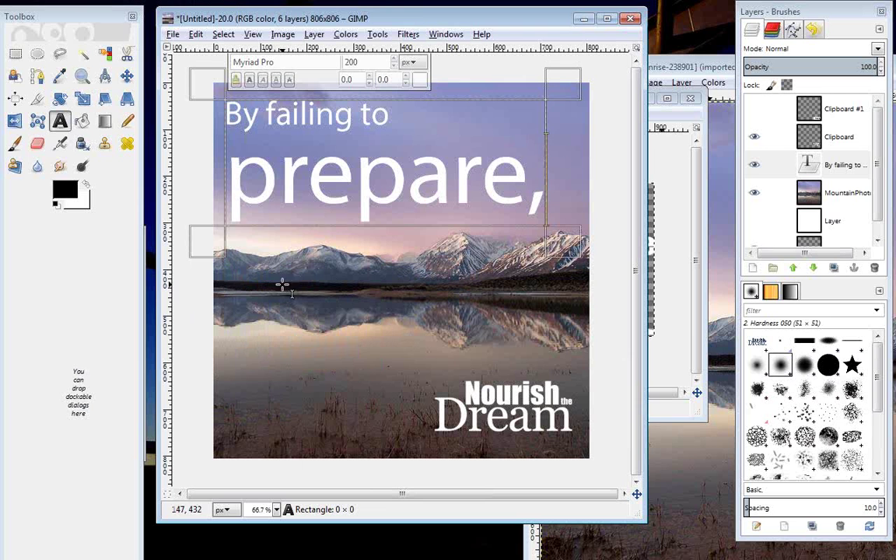
- Create a new text layer reading "past" over the lake's far shoreline, below the existing quote
click(244, 306)
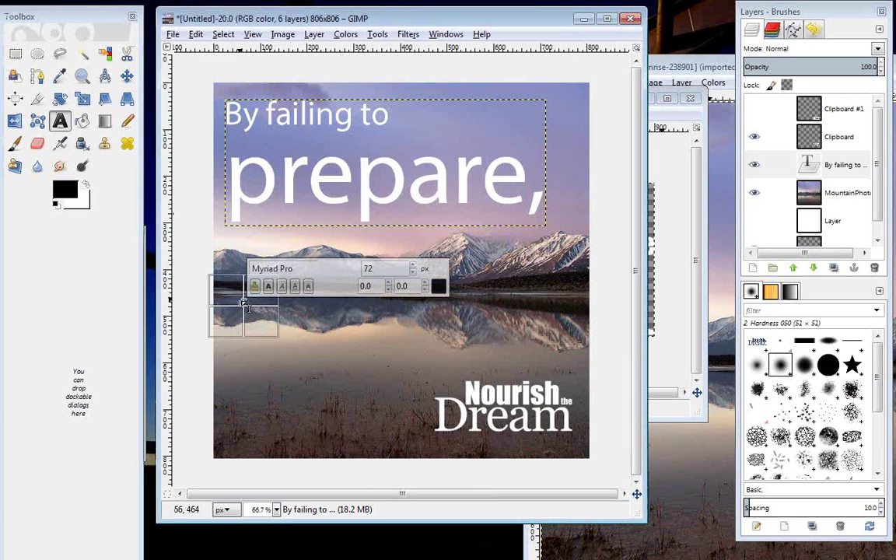
right_click(244, 304)
click(247, 305)
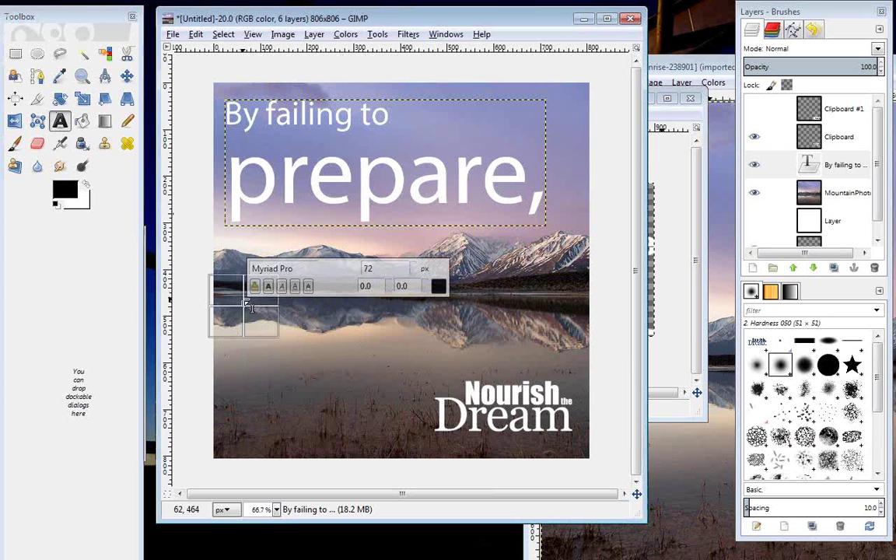
click(232, 296)
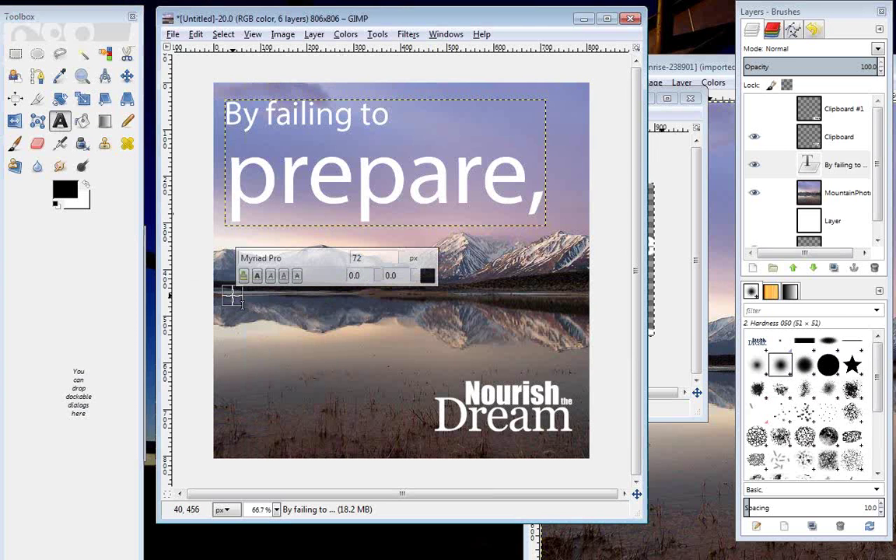
text(past)
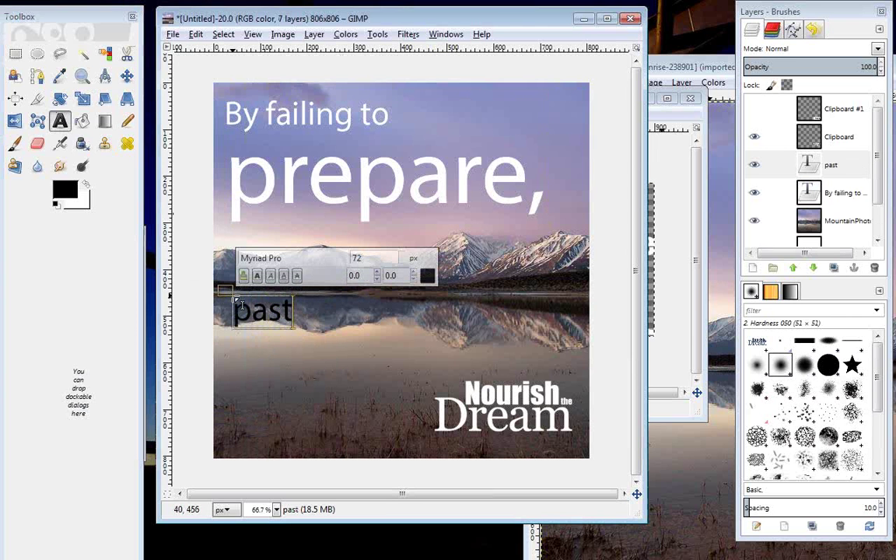
- Replace the word "past" in the new text layer with the cut lines "you are preparing to fail."
drag(228, 297, 270, 305)
double_click(269, 306)
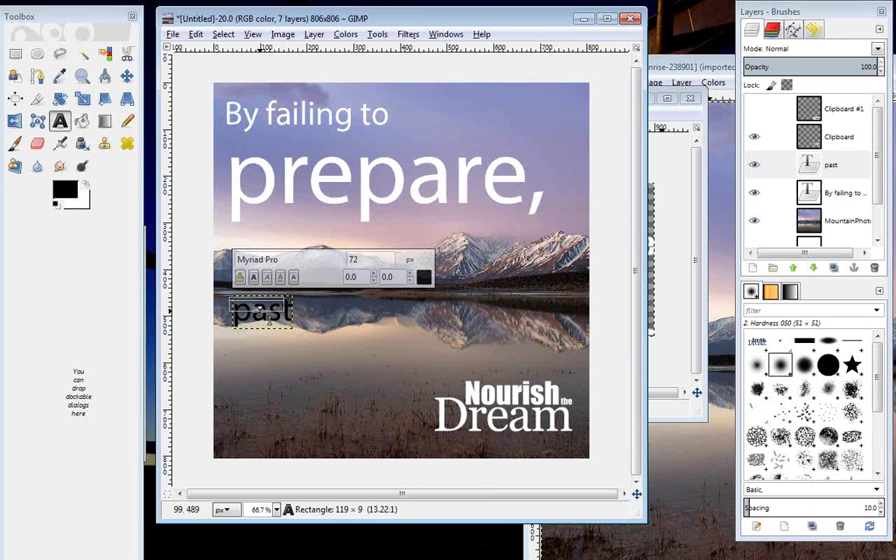
click(246, 294)
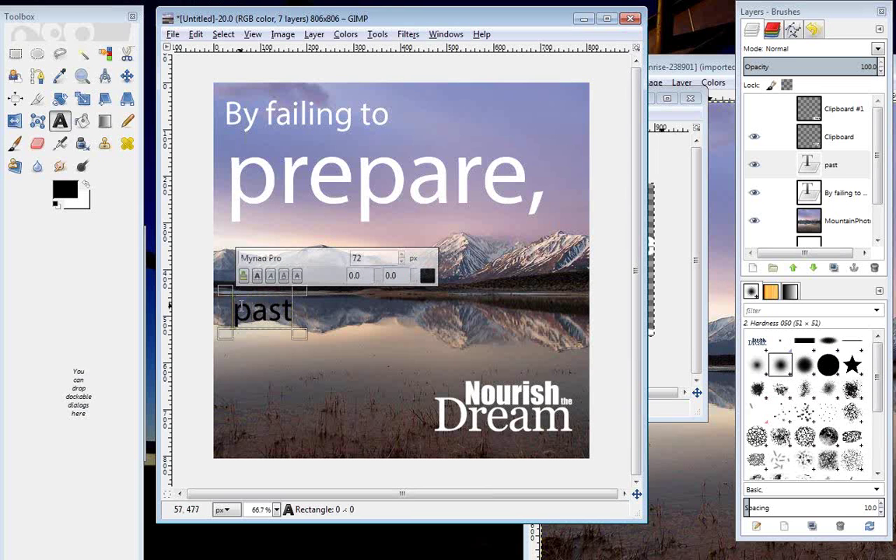
drag(240, 305, 288, 305)
right_click(284, 311)
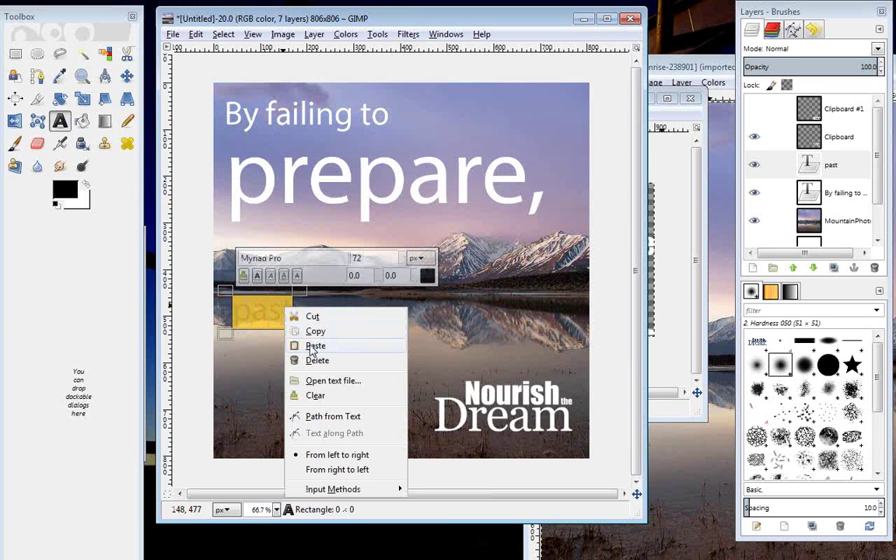
click(314, 346)
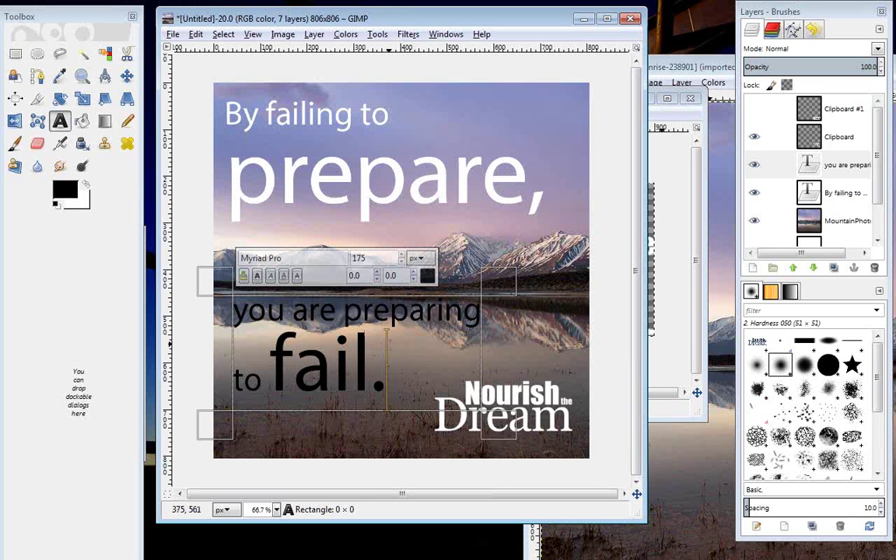
- Select all of the pasted text and place the Tool Options window below the toolbox's color swatches
drag(385, 384, 105, 375)
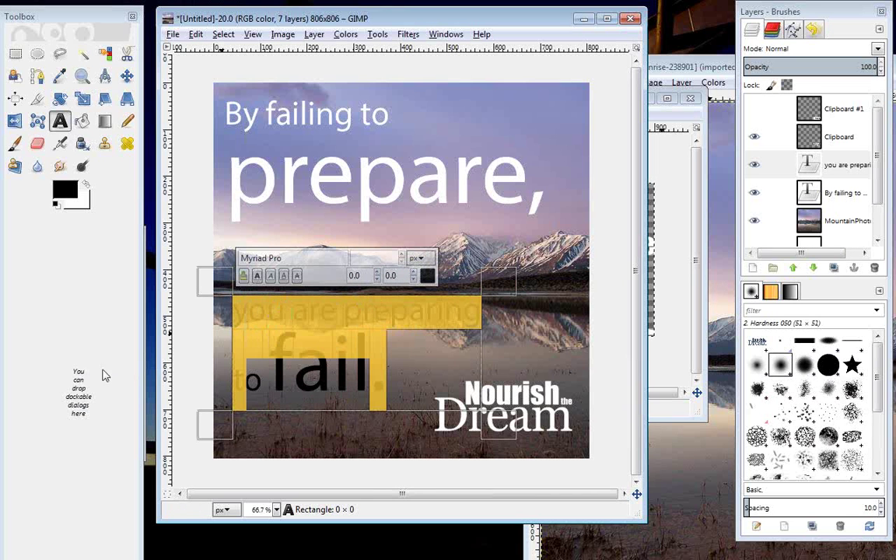
click(147, 265)
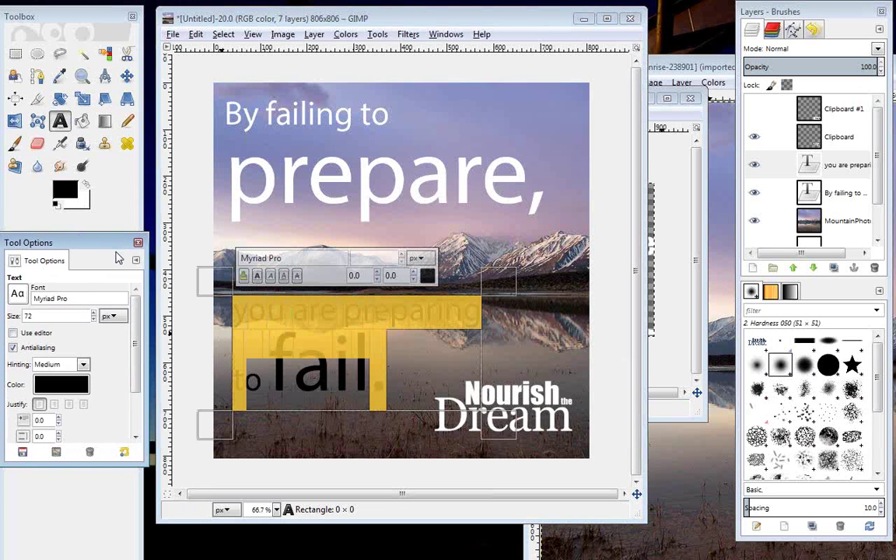
drag(92, 251, 111, 284)
drag(59, 301, 70, 269)
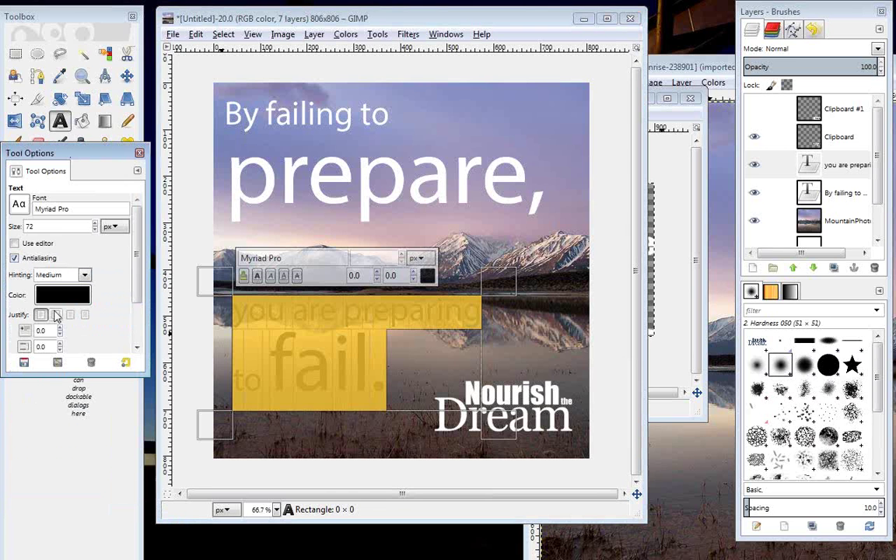
drag(48, 153, 45, 251)
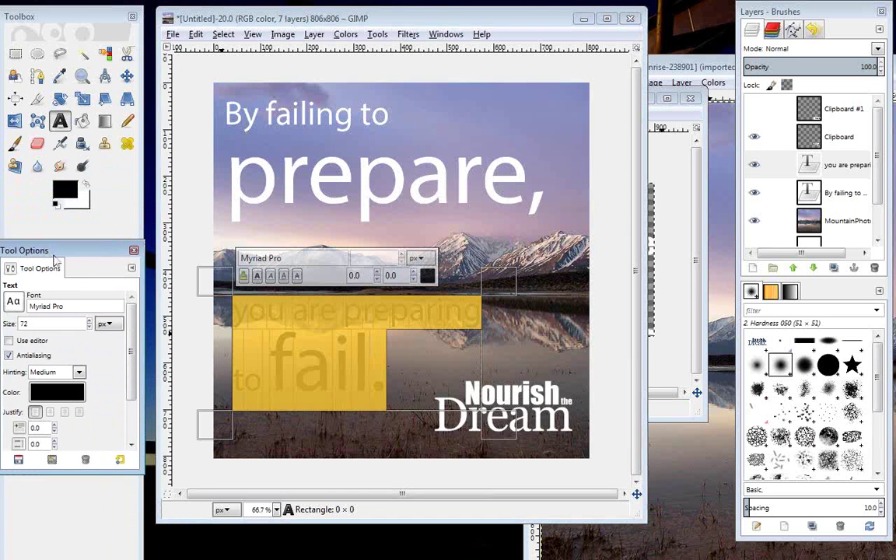
- Lock the Tool Options tab to its dock and unlock it again
click(131, 269)
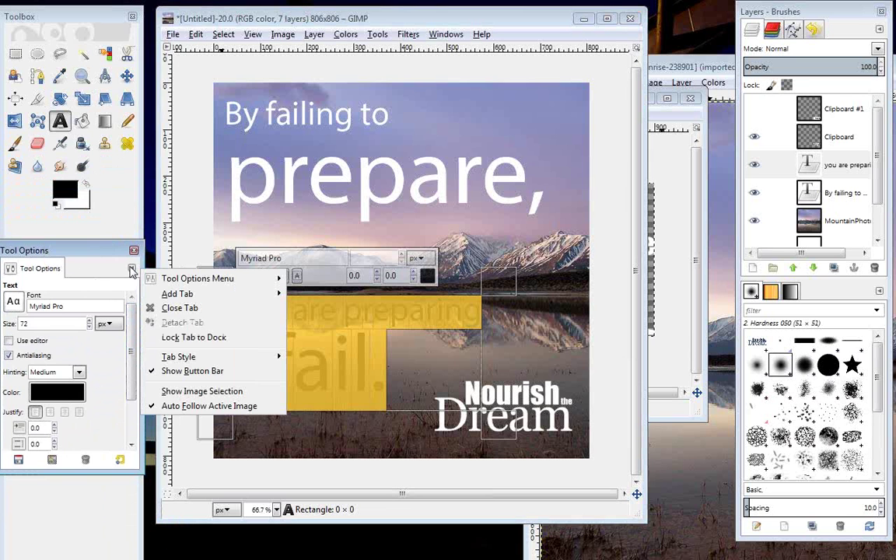
click(167, 340)
drag(62, 251, 55, 247)
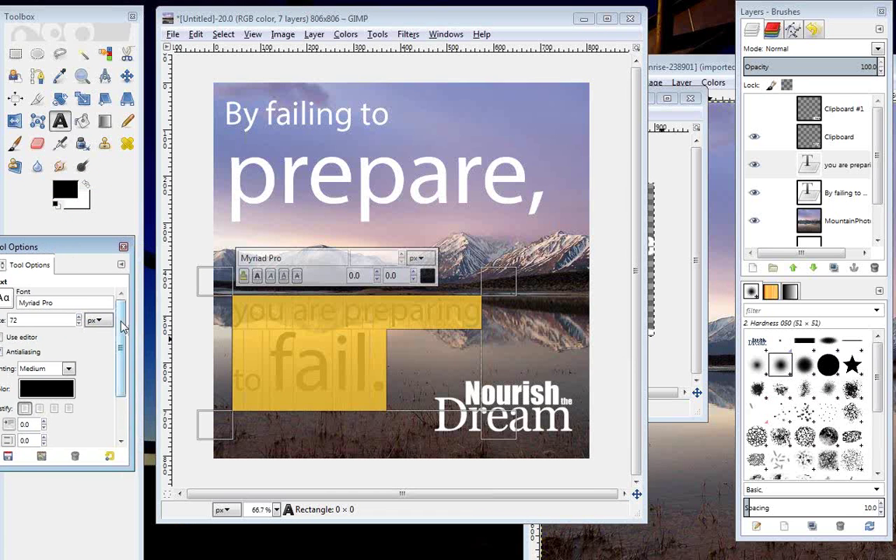
click(121, 265)
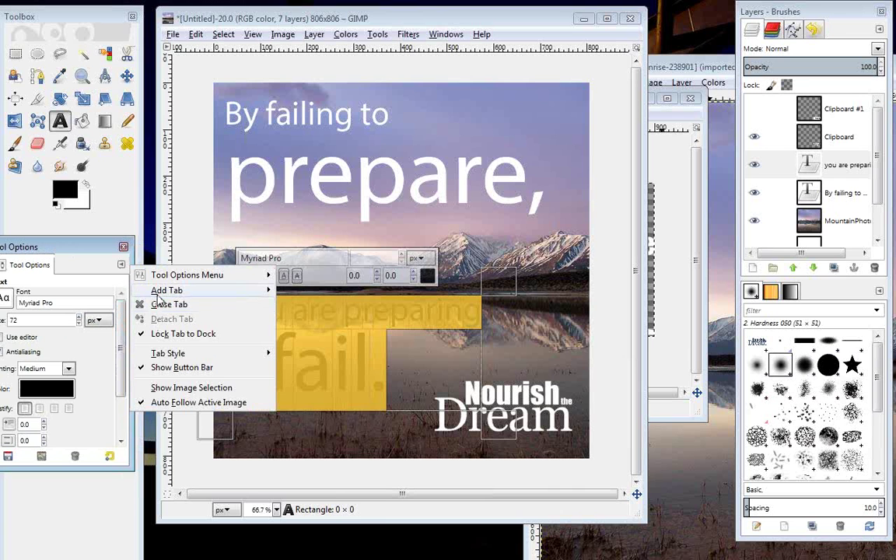
mouse_move(164, 296)
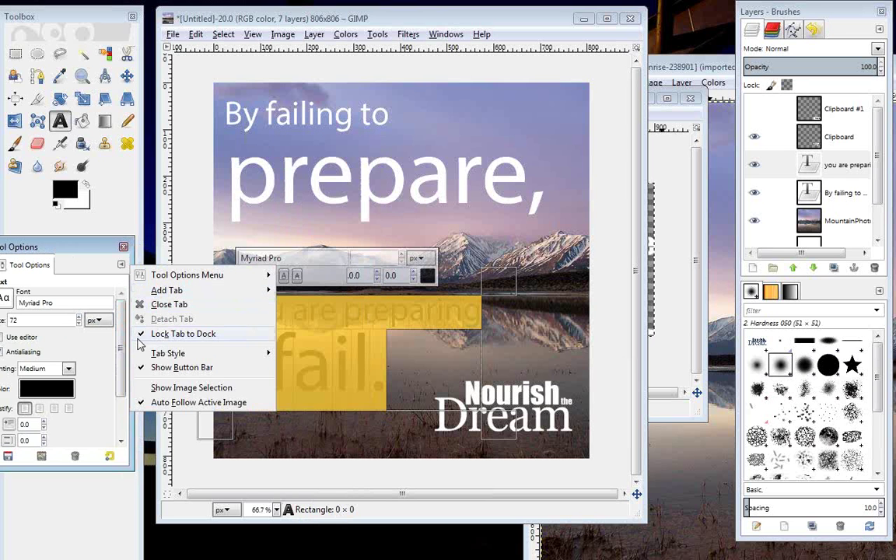
click(137, 339)
click(120, 264)
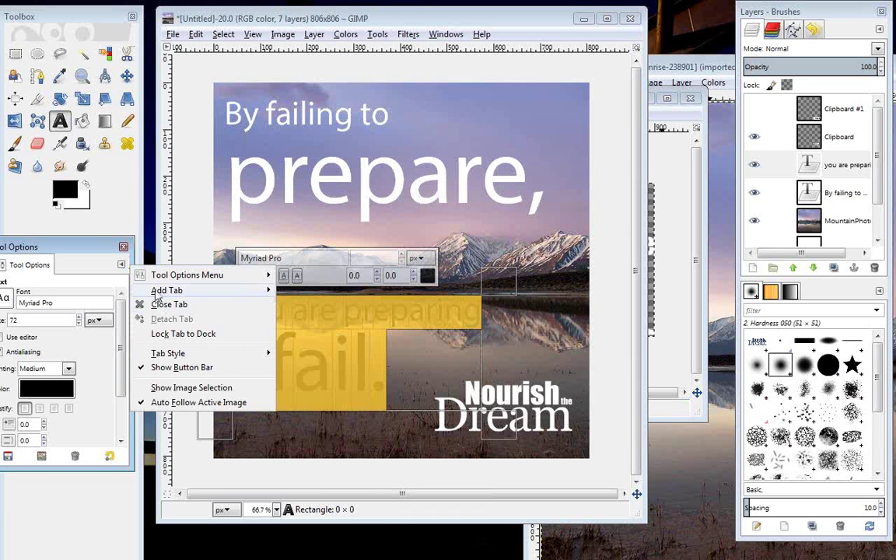
mouse_move(158, 292)
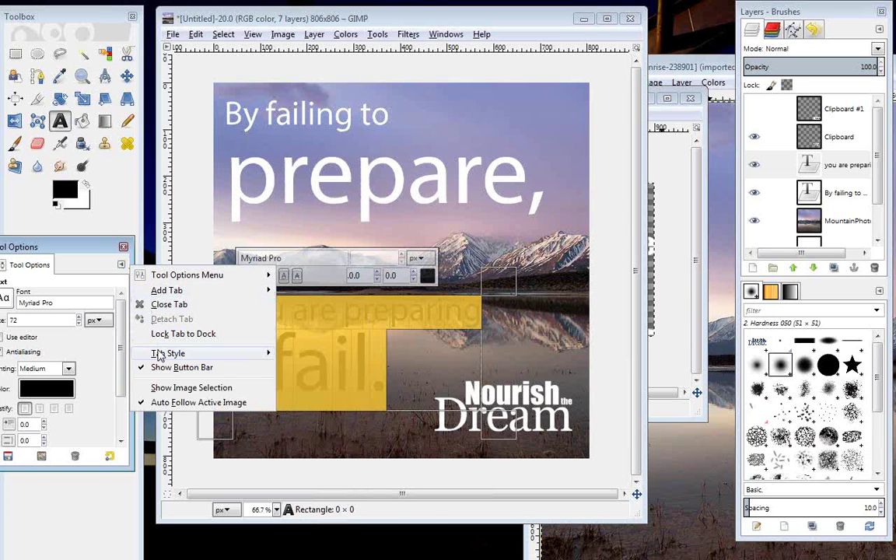
mouse_move(158, 355)
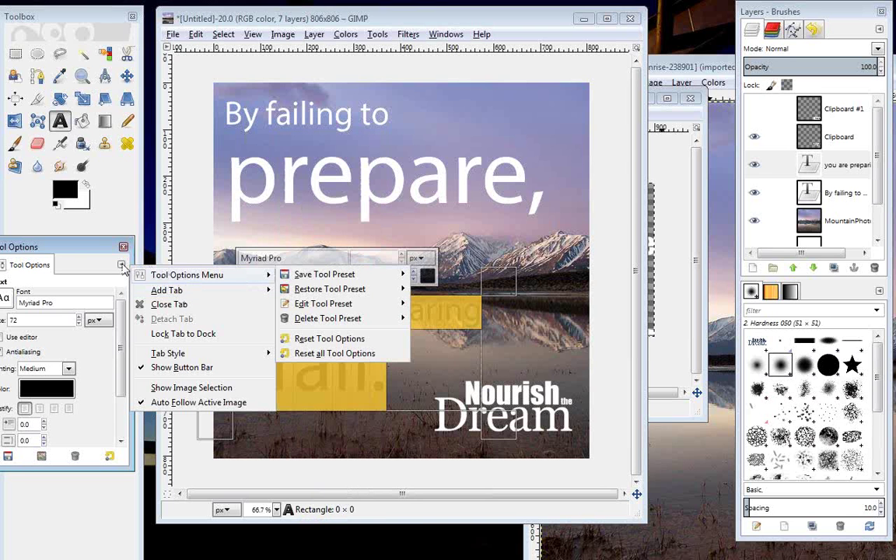
click(68, 252)
- Bring the Tool Options window fully into view and set the selected text's color to white (ffffff)
drag(67, 251, 94, 253)
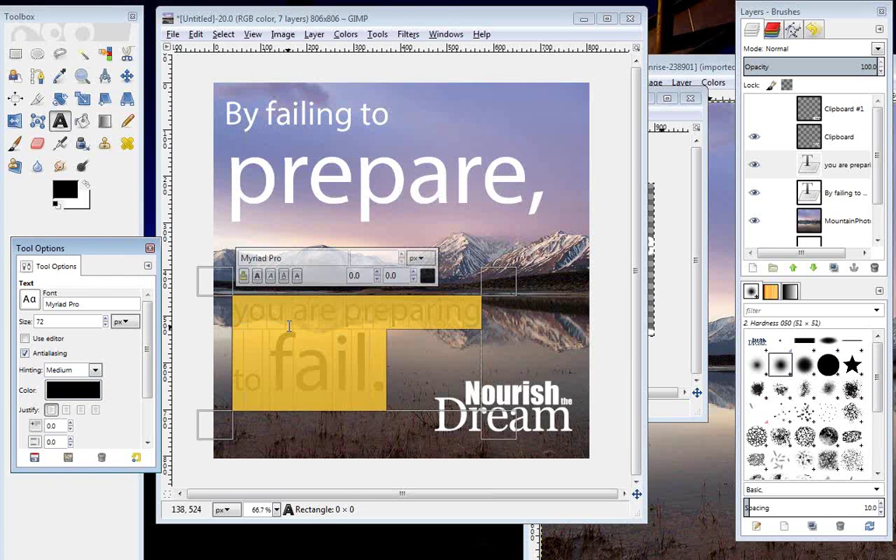
click(66, 386)
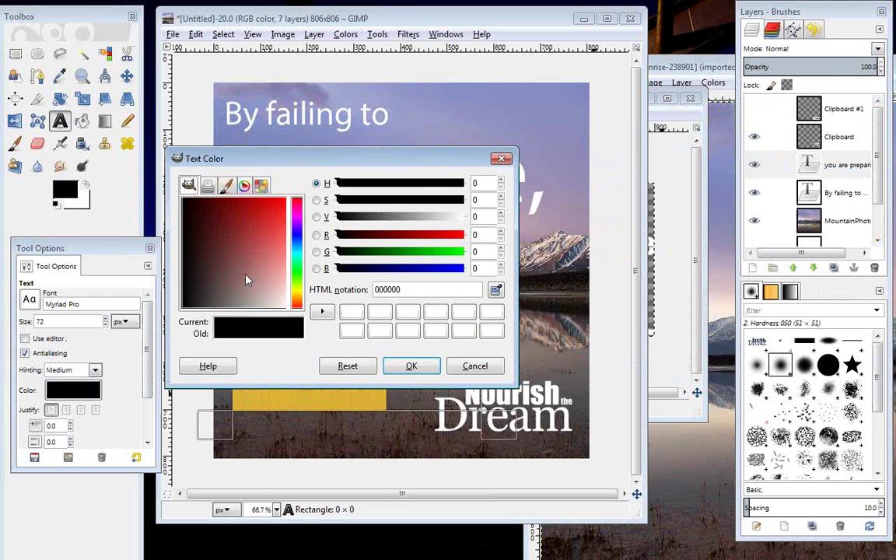
drag(246, 280, 181, 199)
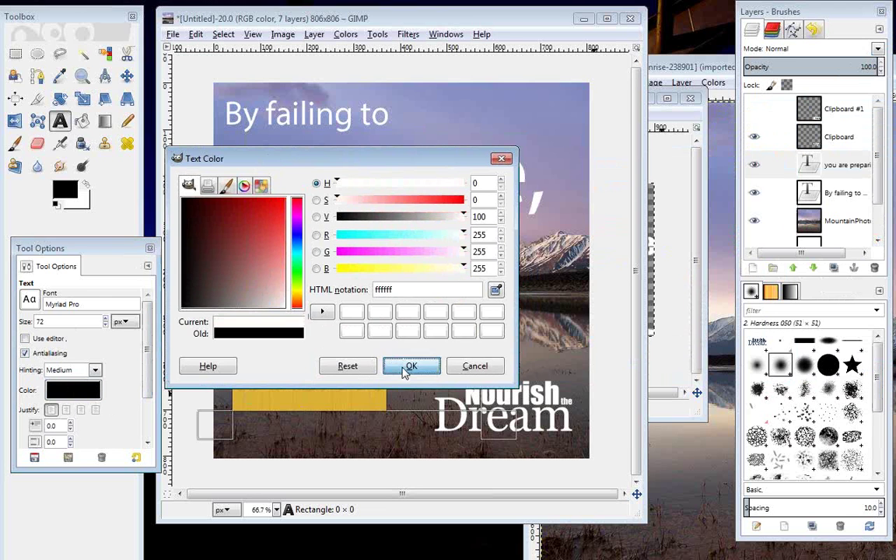
click(411, 366)
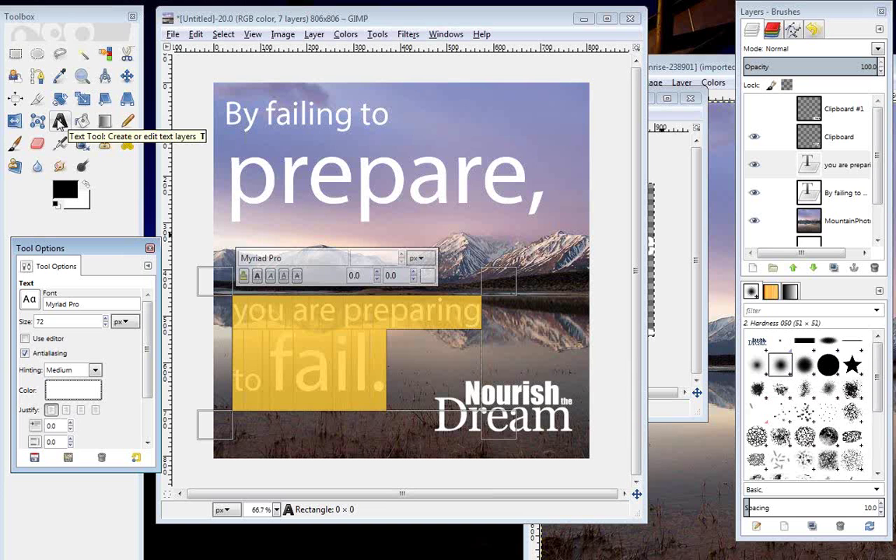
- Try to move the "you are preparing to fail." text and undo the accidental shift of the mountain photo
click(127, 76)
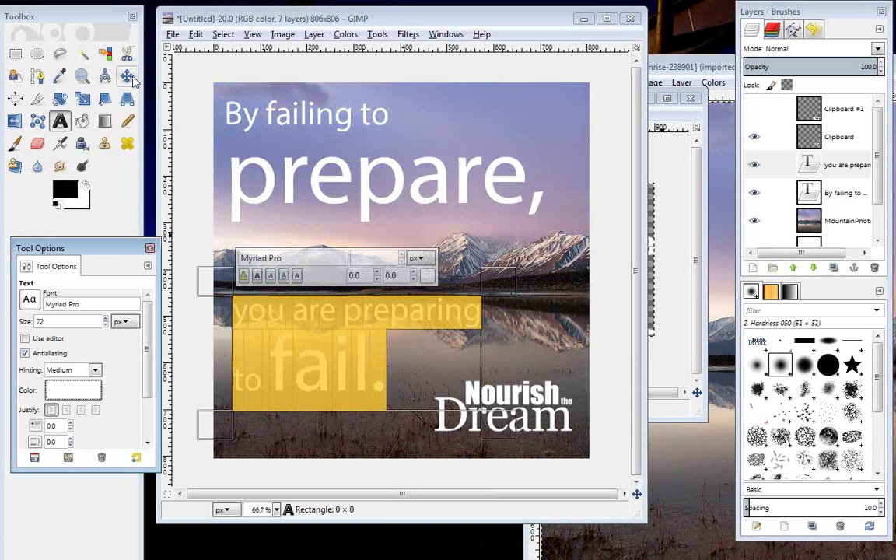
drag(268, 315, 294, 299)
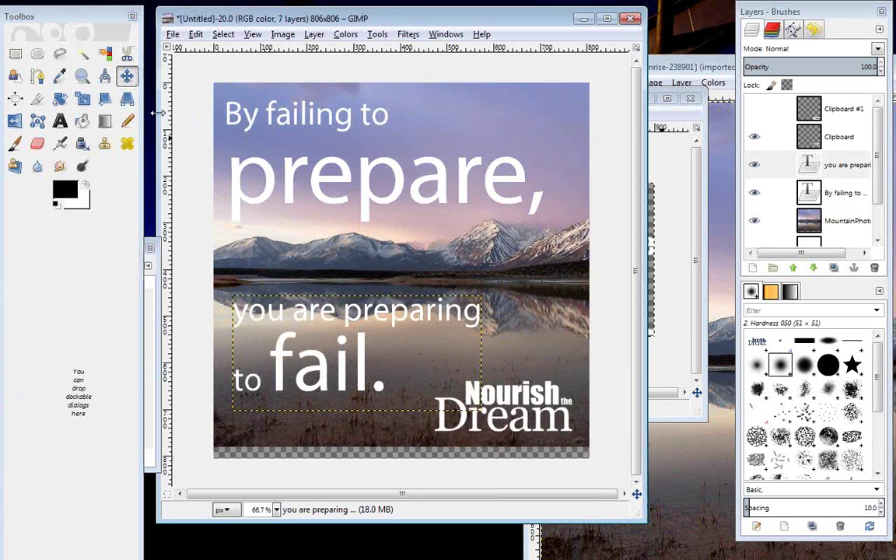
click(195, 34)
click(226, 52)
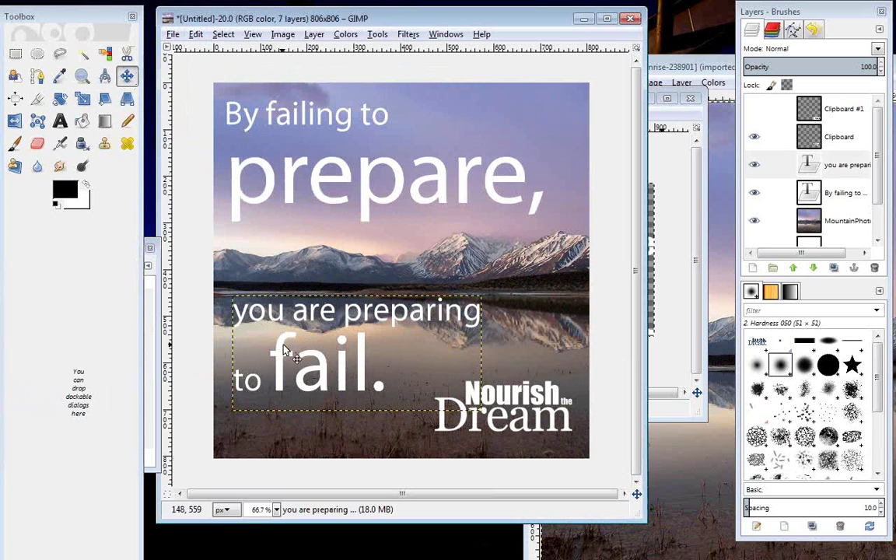
- Move the "you are preparing to fail." text up over the mountains and place the Tool Options window below the color swatches
drag(286, 381, 332, 305)
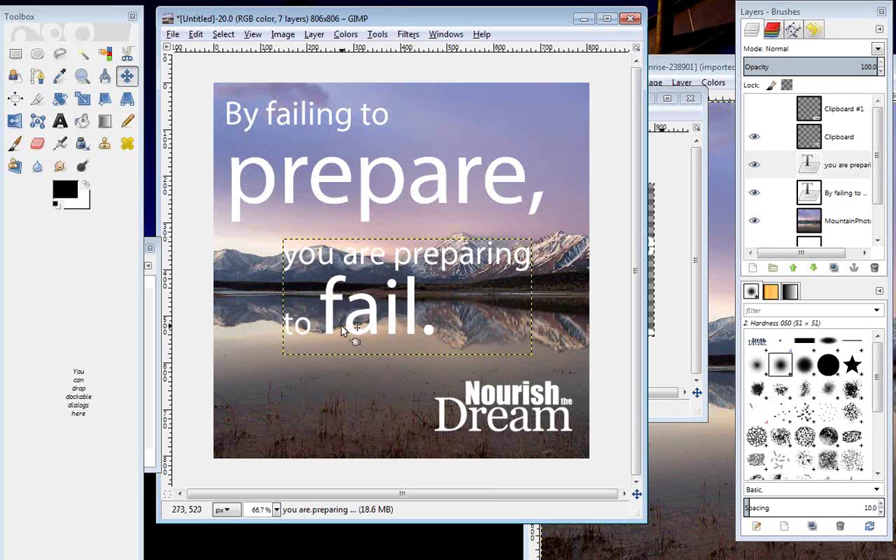
drag(332, 297, 340, 308)
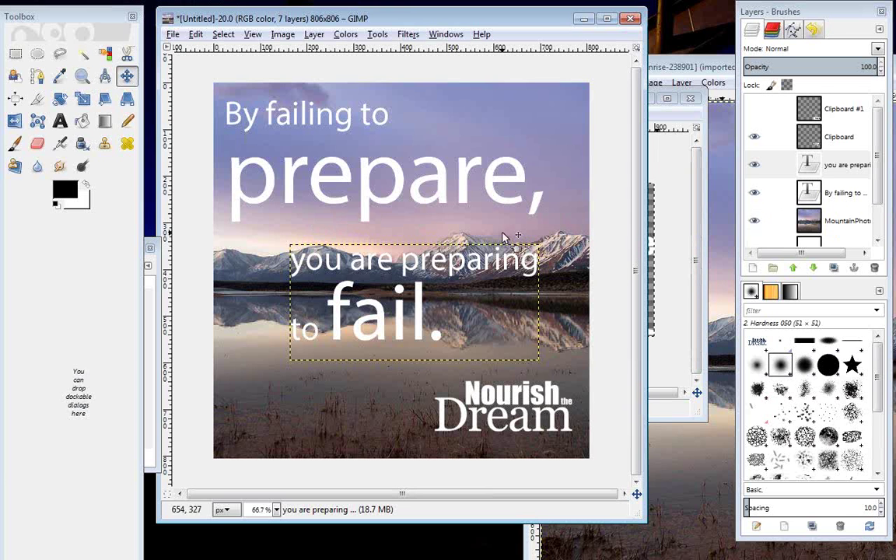
click(151, 302)
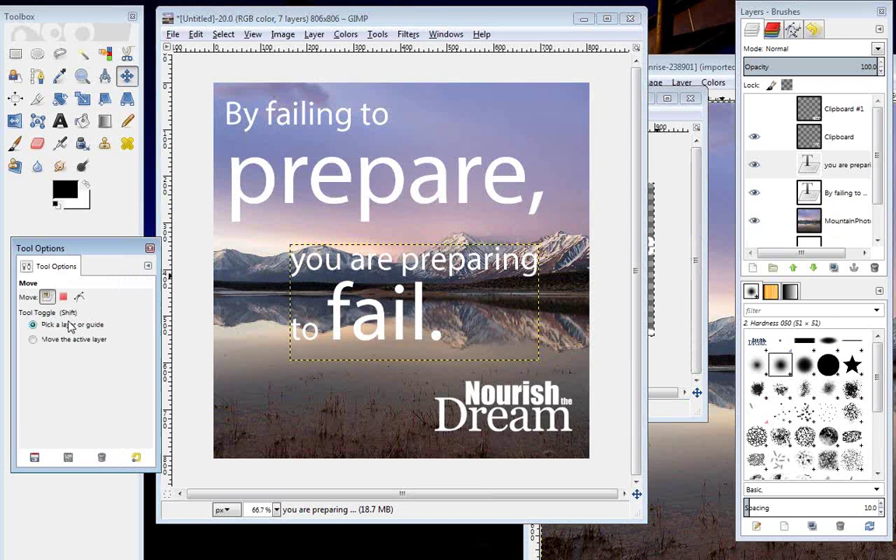
drag(74, 249, 60, 242)
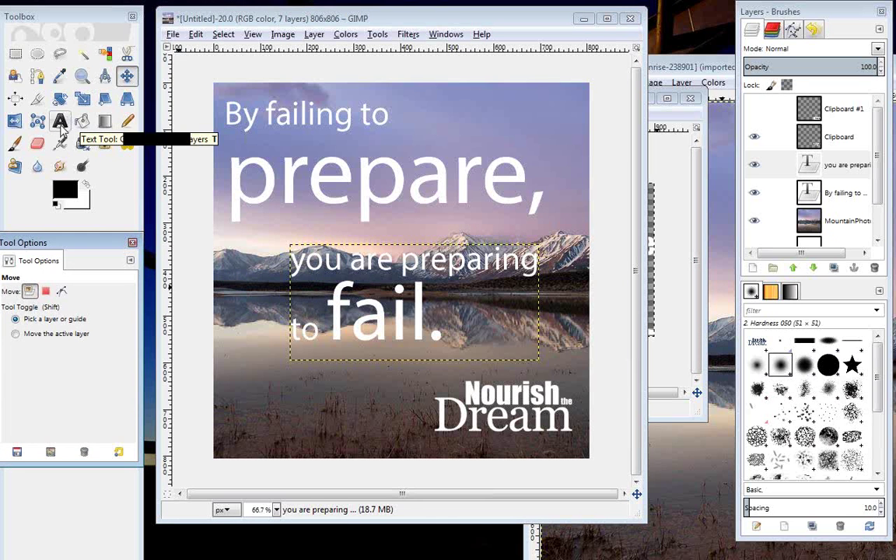
- Open the "you are preparing to fail." text for editing and rearrange the Toolbox and Tool Options windows with Tool Options in front
click(60, 122)
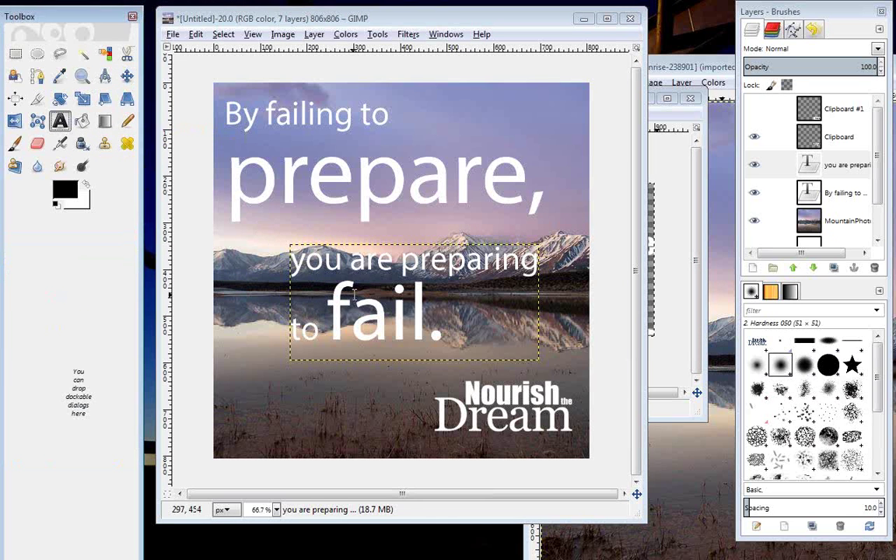
click(320, 265)
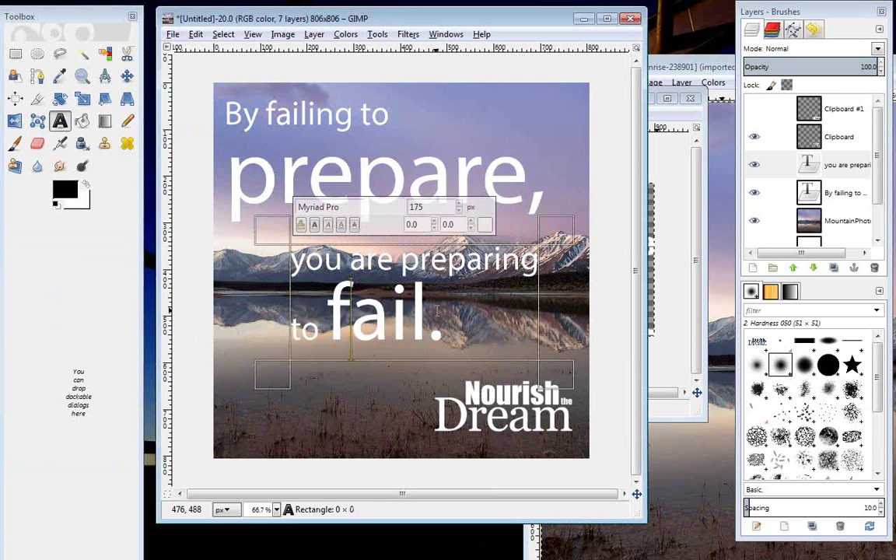
drag(439, 312, 285, 259)
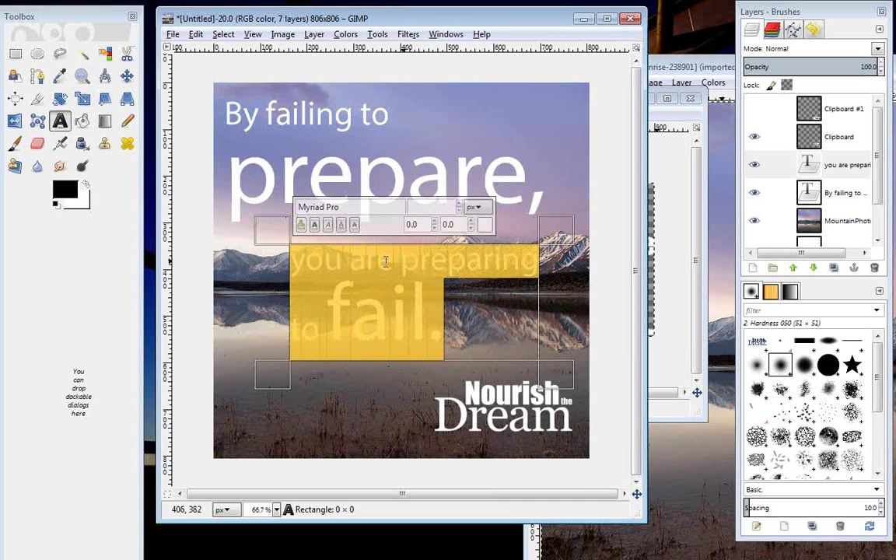
click(385, 261)
double_click(99, 16)
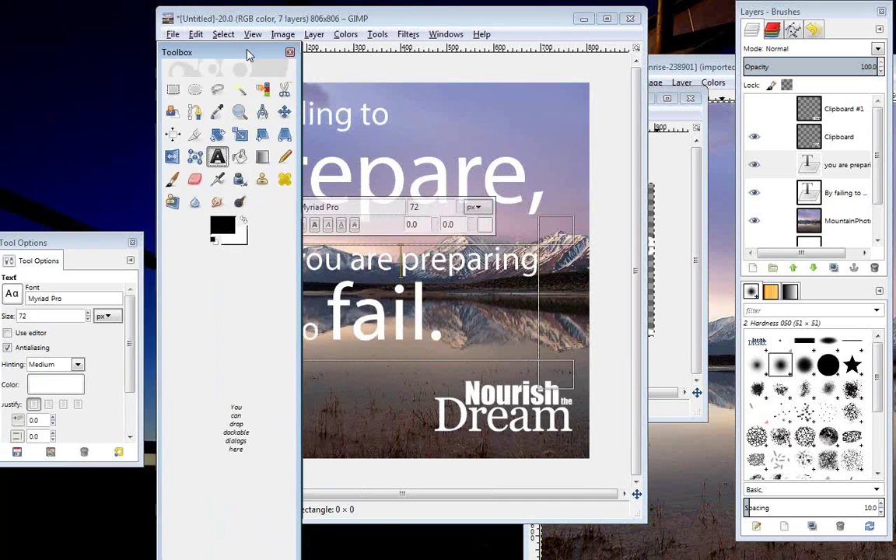
drag(65, 244, 241, 239)
drag(177, 51, 2, 18)
drag(234, 239, 68, 243)
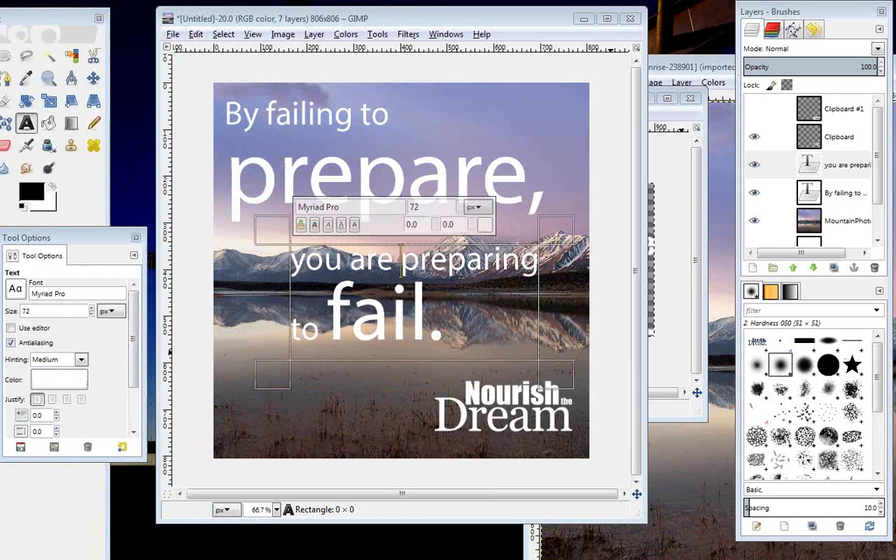
- Set the color of the "you are preparing to fail." text to the dusty red bf7c7c
click(484, 224)
drag(581, 136, 327, 134)
drag(393, 273, 412, 292)
click(376, 248)
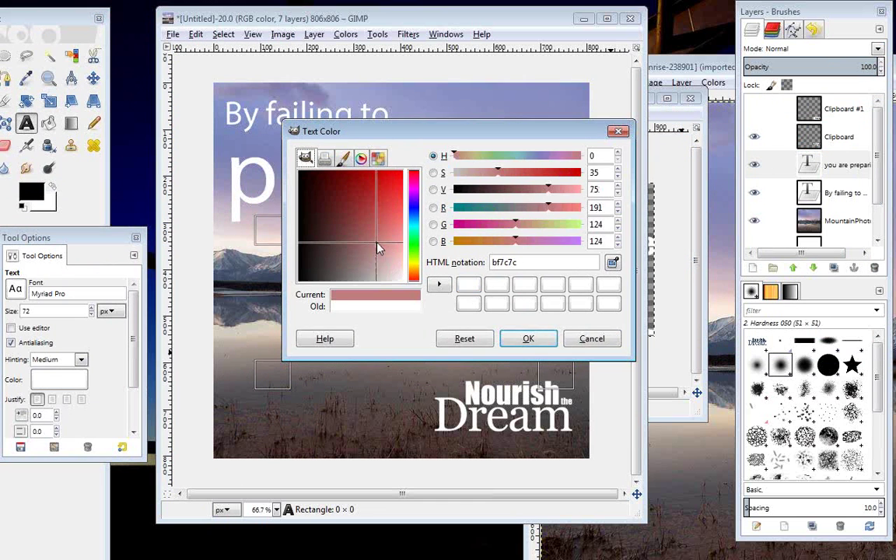
click(528, 338)
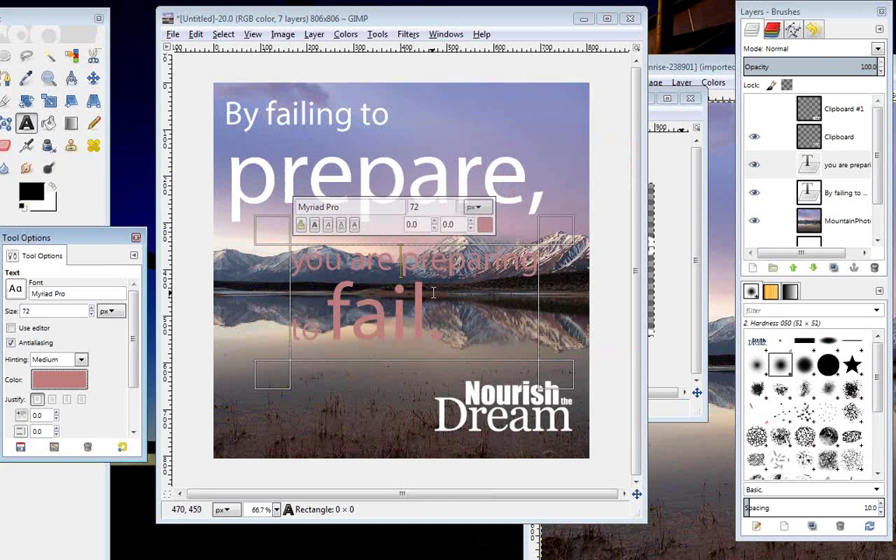
- Select all of the "you are preparing to fail." text, set its color back to white and clear the text selection
double_click(420, 320)
key(ctrl+a)
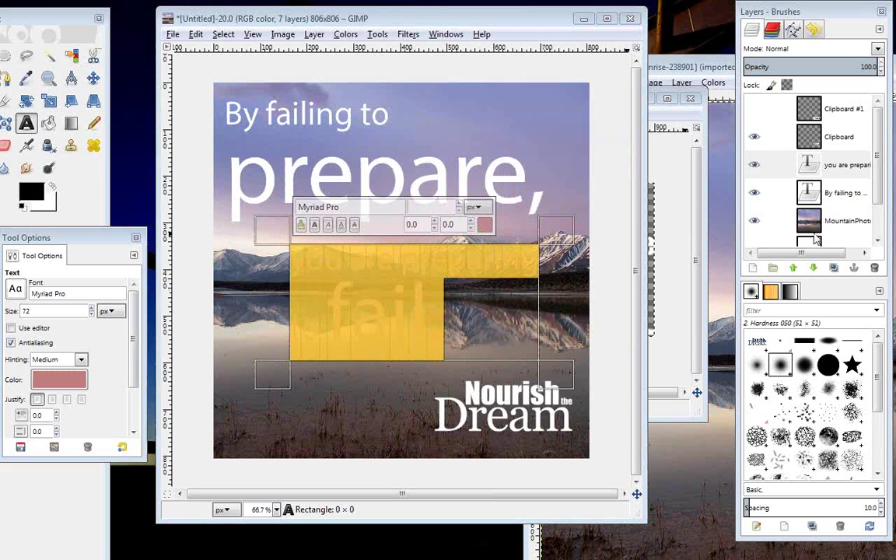
click(485, 225)
drag(457, 260, 504, 307)
click(618, 350)
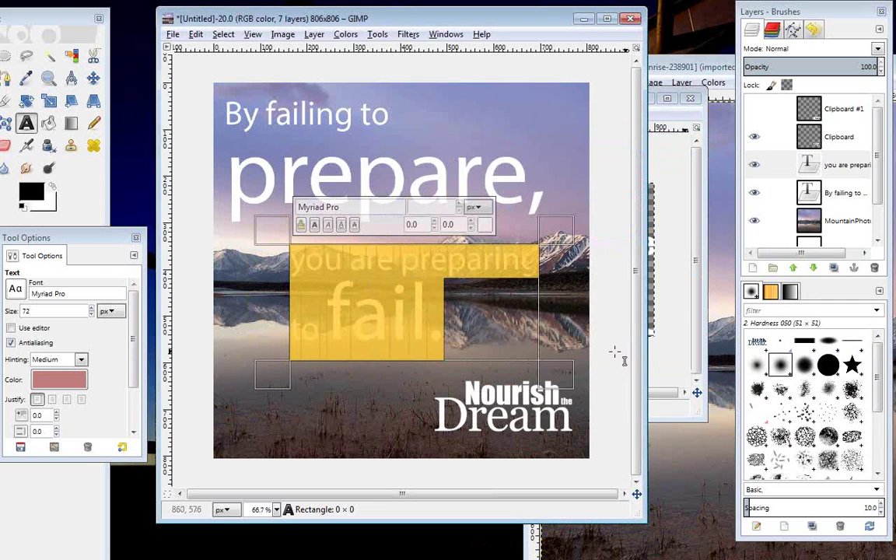
click(452, 309)
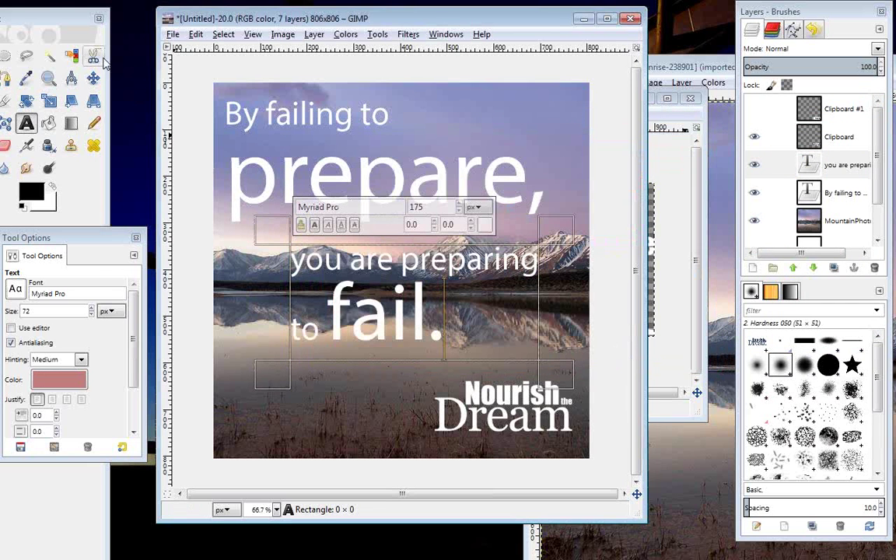
- Move the Toolbox window fully into view beside the image window
click(31, 9)
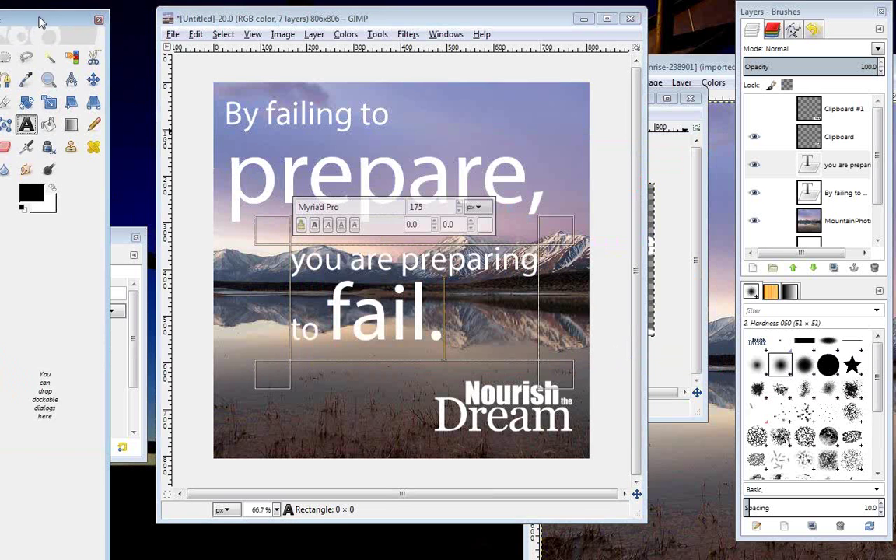
drag(42, 22, 61, 23)
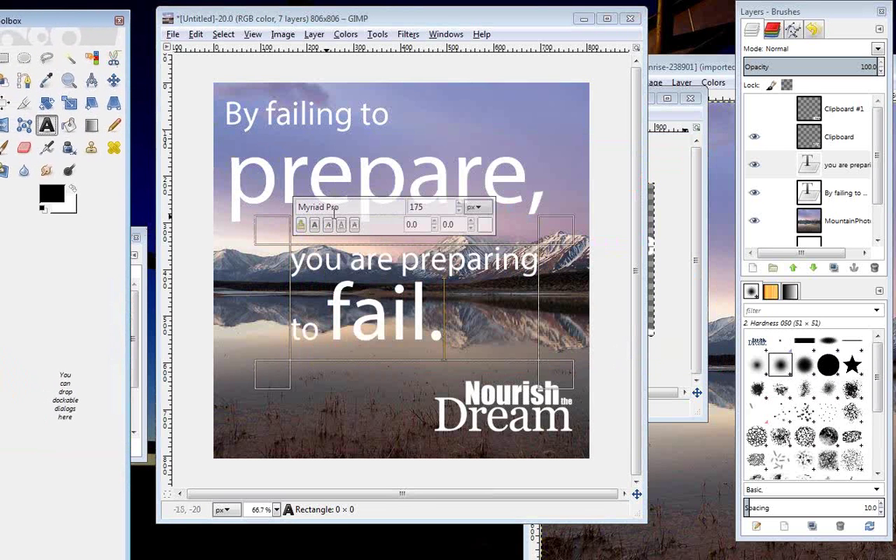
drag(66, 22, 81, 24)
- Align the Tool Options window below the color swatches and move the "you are preparing to fail." text directly beneath "prepare,"
click(126, 80)
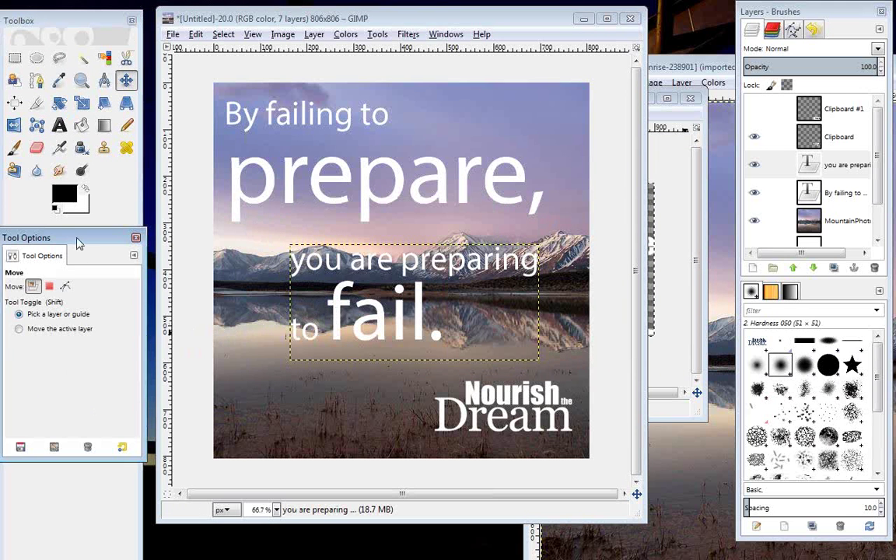
drag(78, 244, 74, 254)
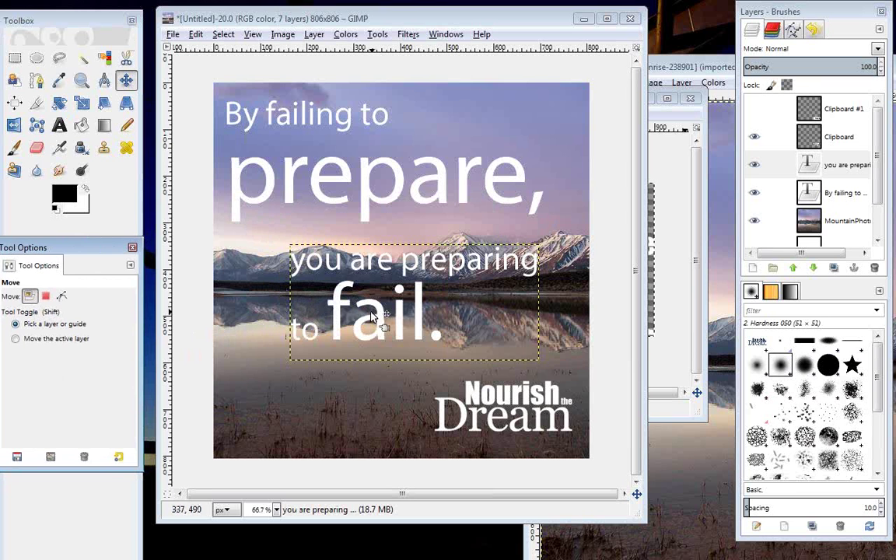
drag(383, 315, 273, 247)
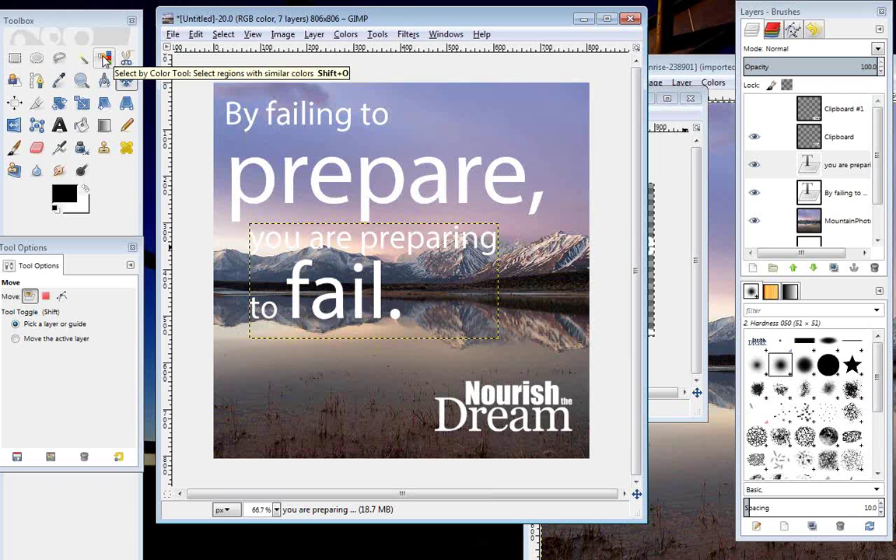
- Open the Drop Shadow settings for the "you are preparing to fail." layer and bring the hidden dialog beside the image
click(314, 34)
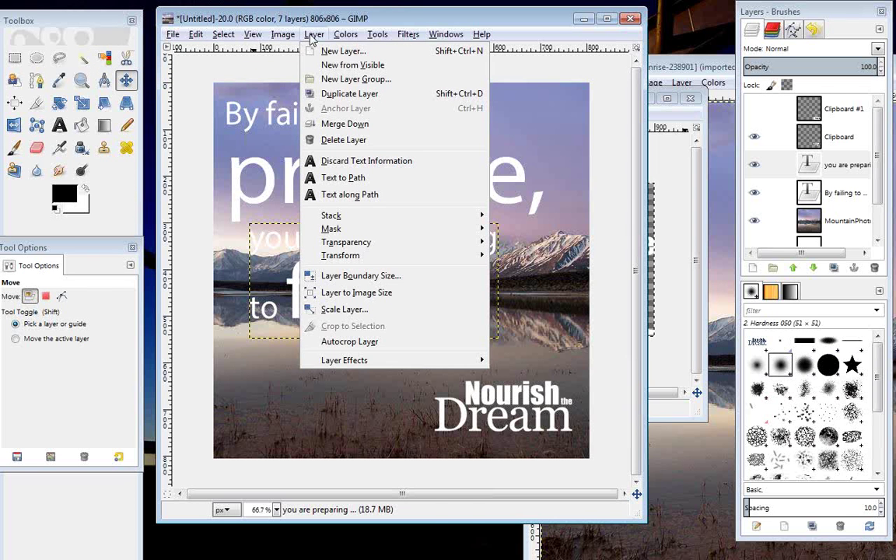
mouse_move(361, 366)
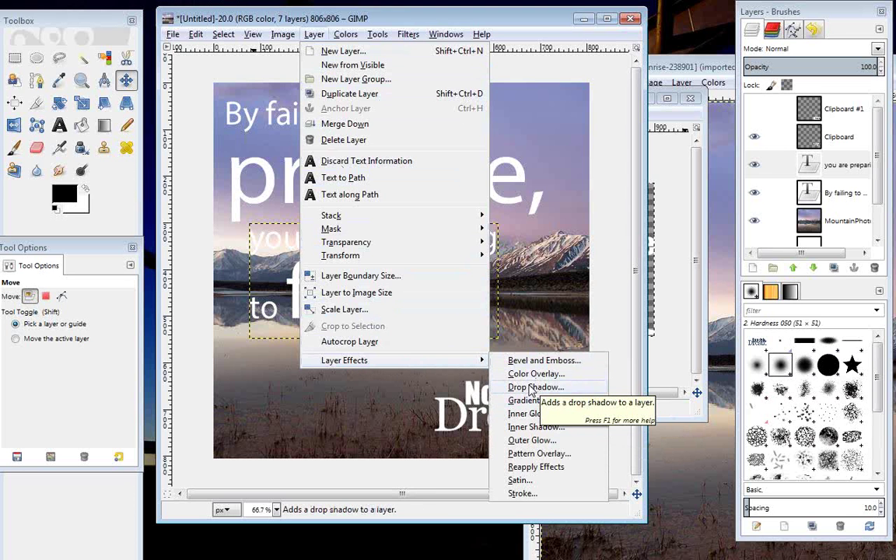
click(532, 387)
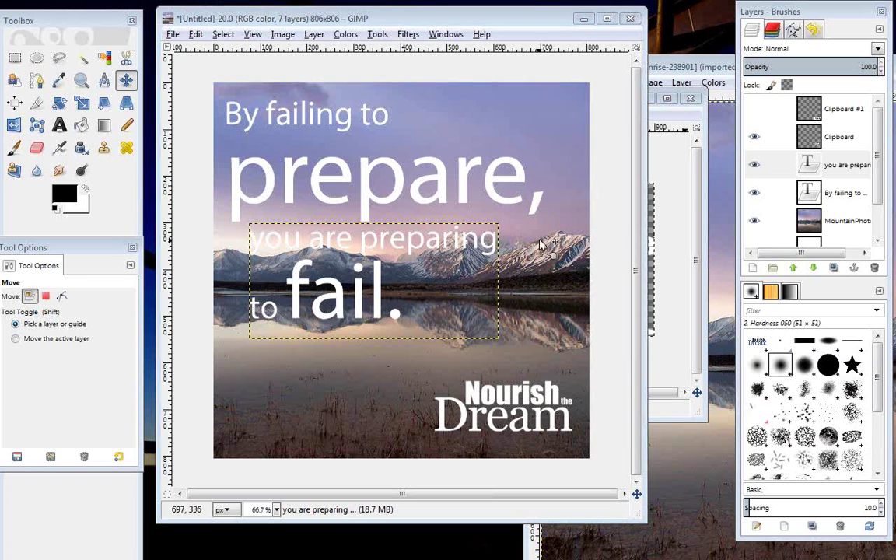
drag(338, 21, 239, 479)
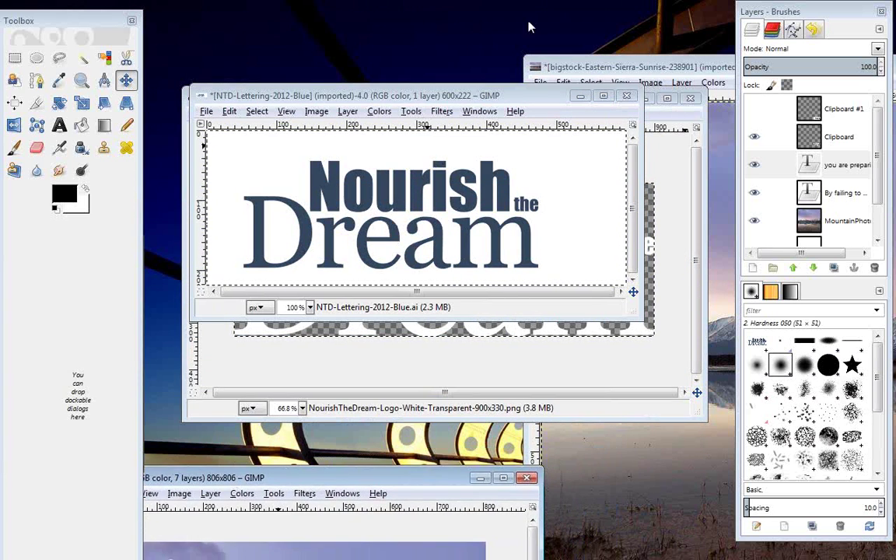
click(487, 96)
drag(487, 96, 537, 84)
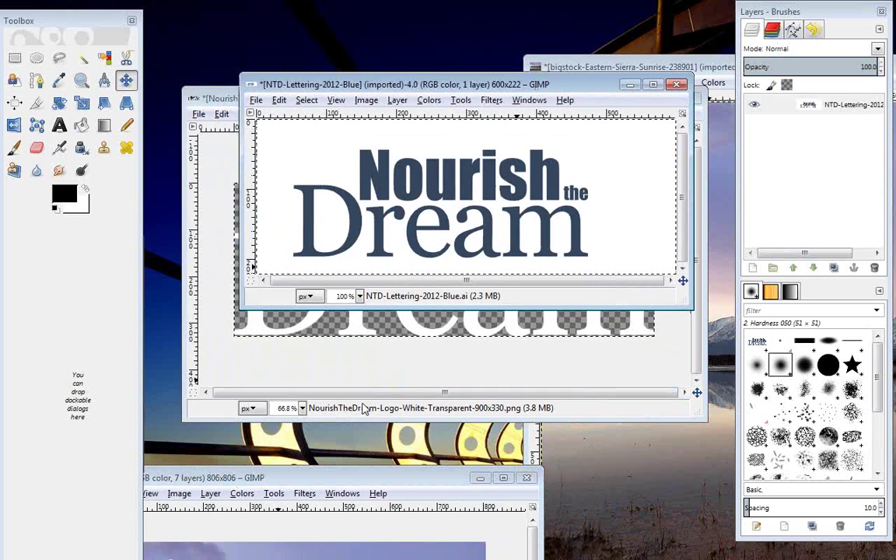
drag(316, 483, 411, 49)
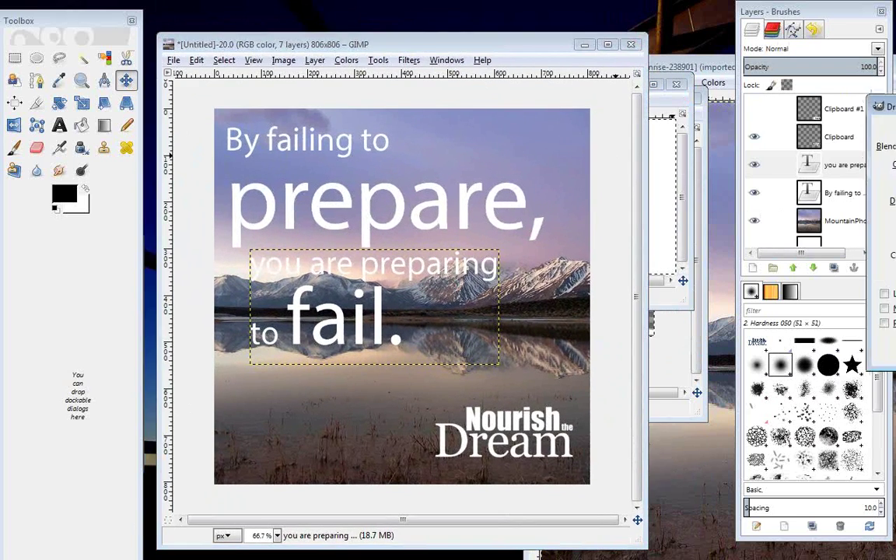
key(ctrl+shift+f)
drag(566, 105, 636, 136)
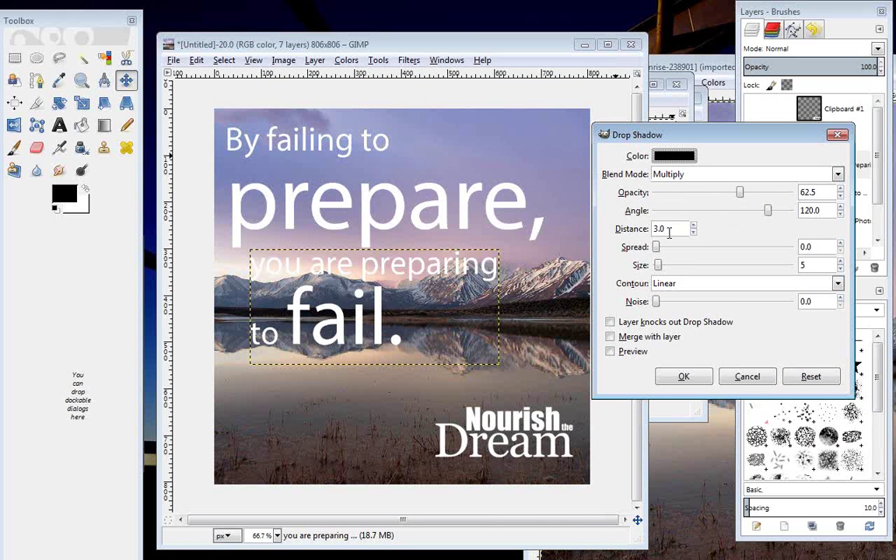
- Compare the text with and without the drop shadow preview, leaving the preview on
click(611, 352)
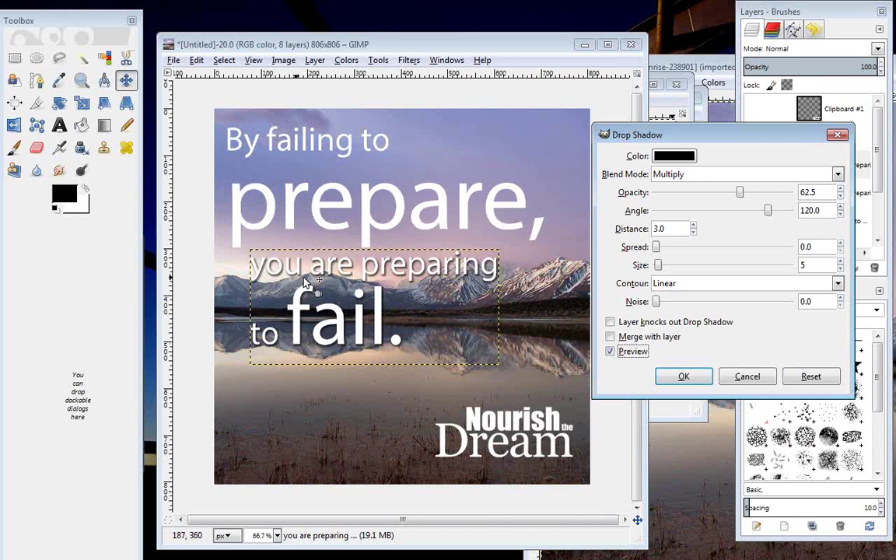
click(611, 353)
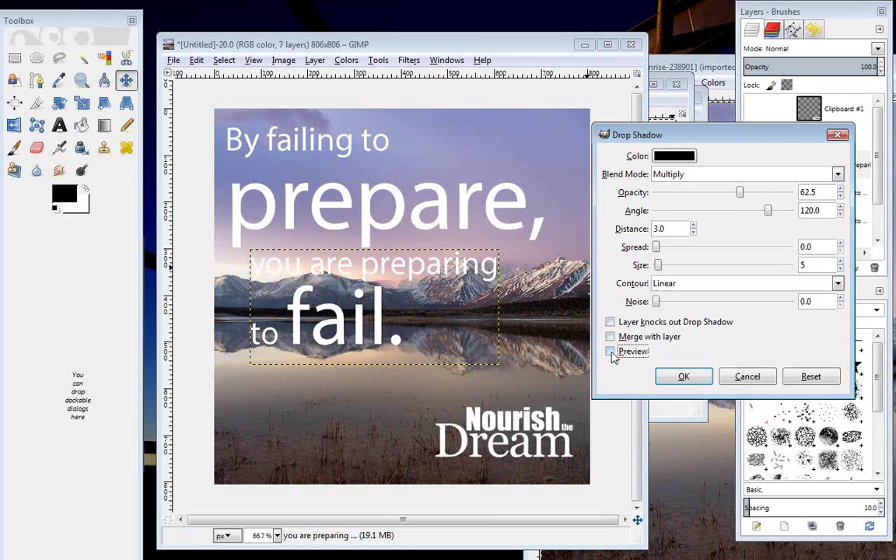
click(611, 353)
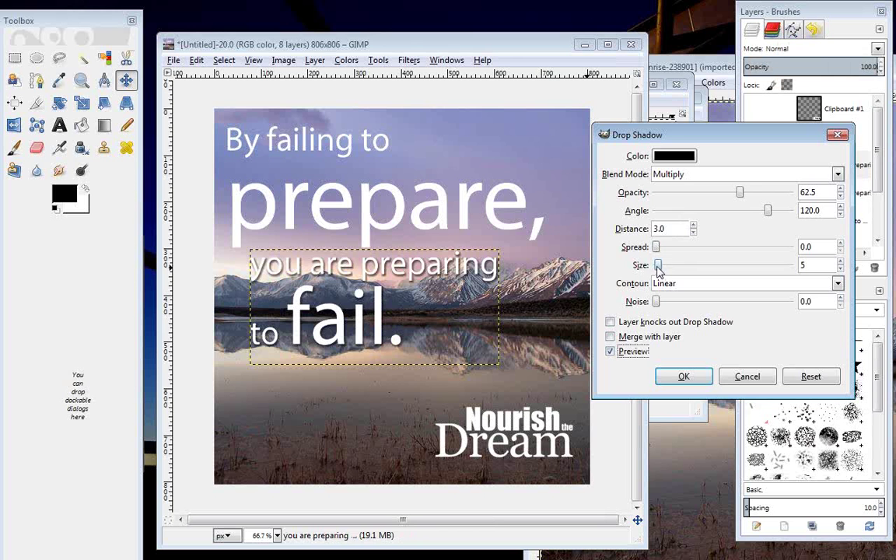
- Try drop shadow sizes of 44, 0 and 8 on the "you are preparing to fail." text
drag(657, 267, 675, 268)
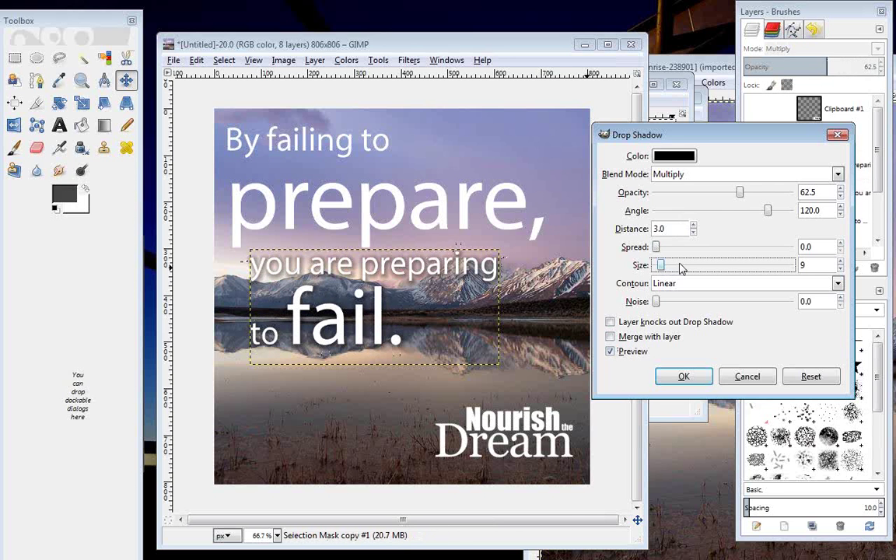
click(680, 267)
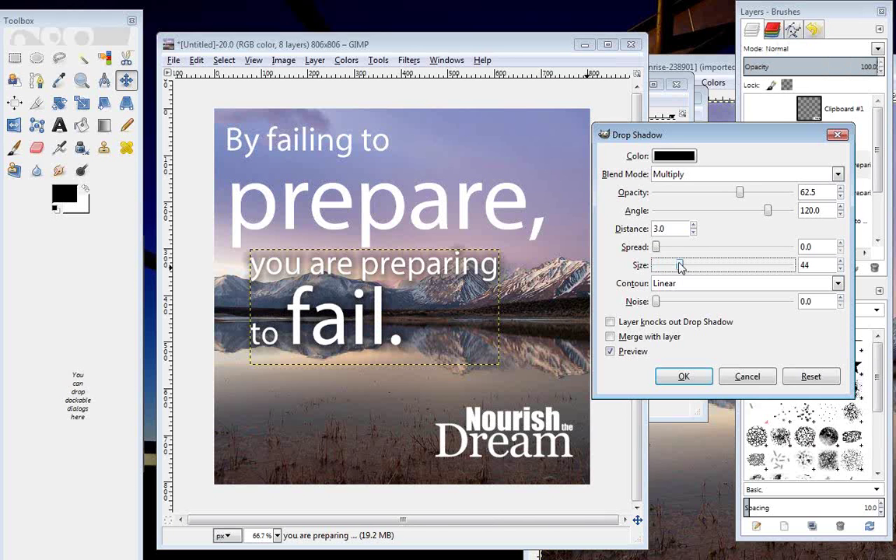
click(661, 267)
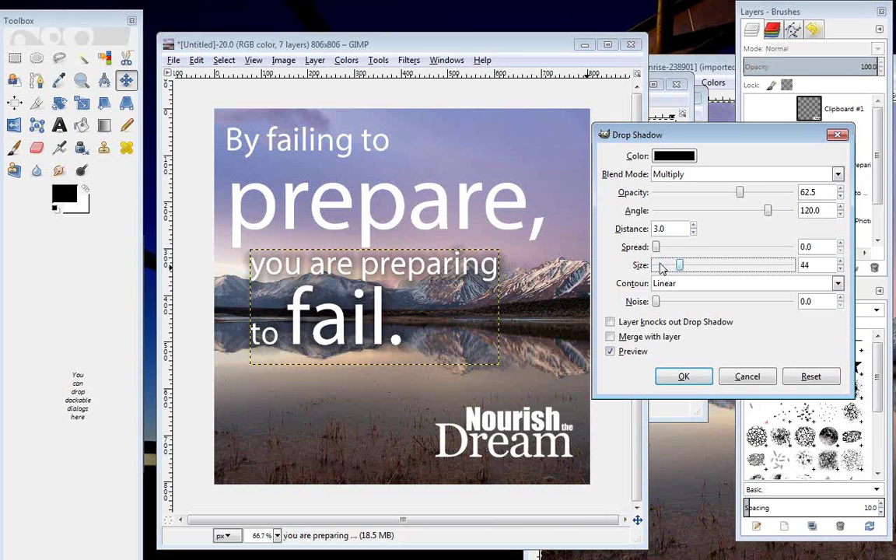
drag(661, 267, 656, 267)
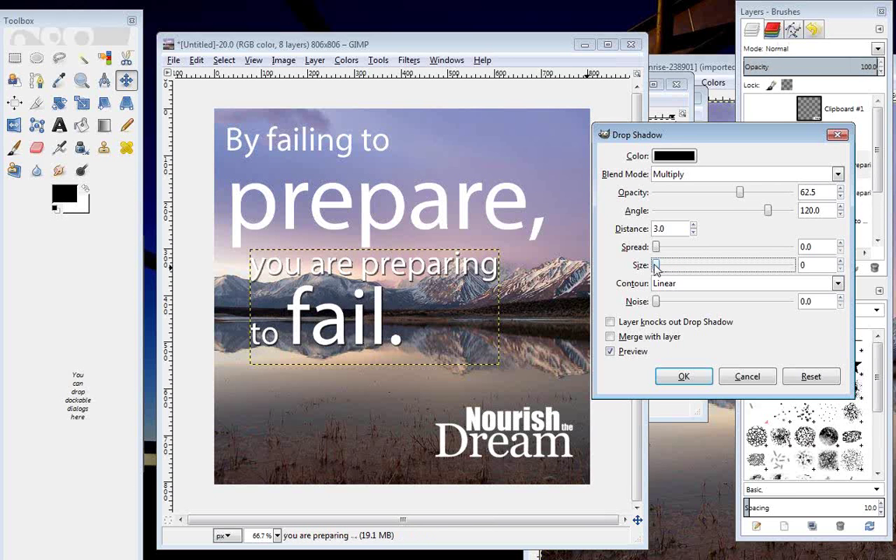
click(661, 267)
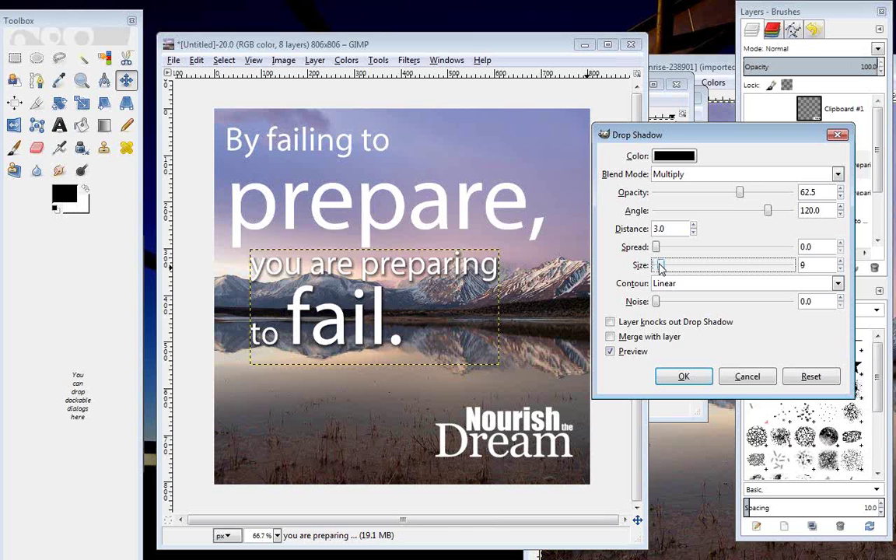
click(660, 266)
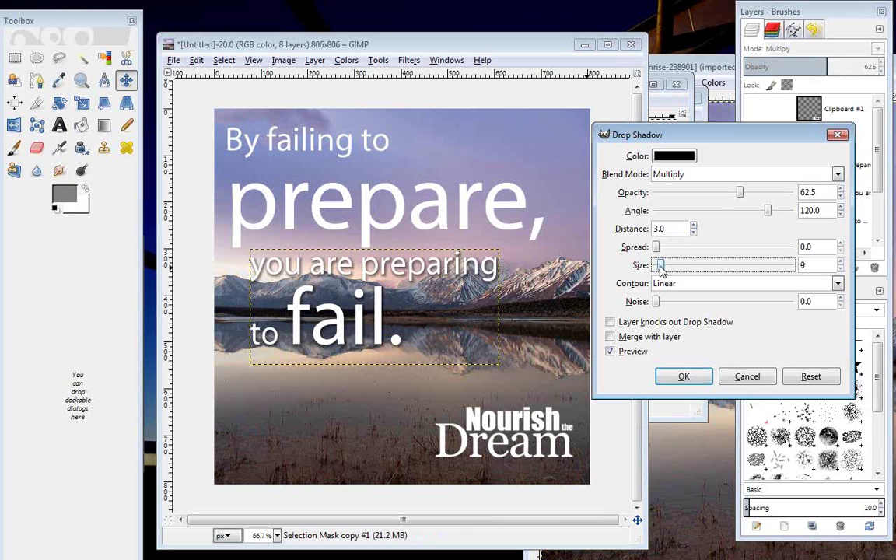
- Try raising the drop shadow distance to 12 and lowering it to 1
click(693, 226)
click(693, 227)
click(693, 226)
click(692, 226)
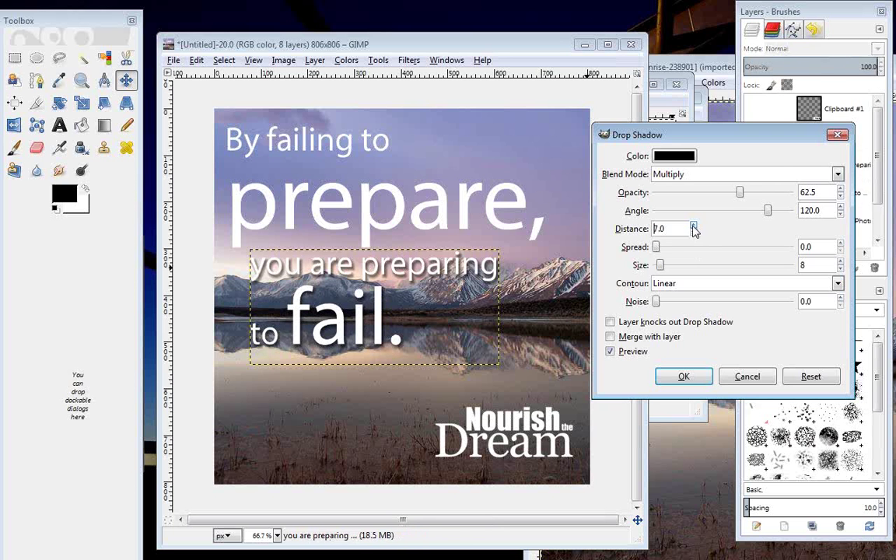
click(693, 226)
click(693, 226)
click(693, 226)
click(693, 226)
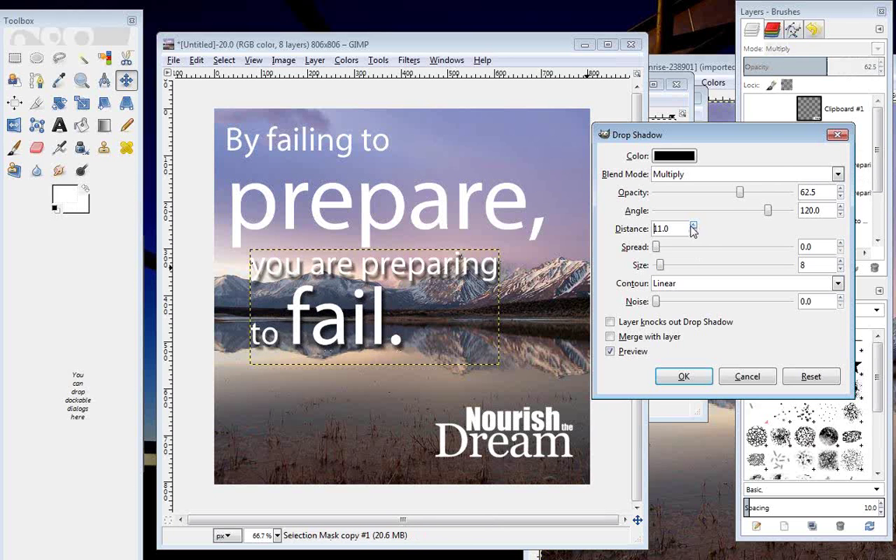
click(692, 227)
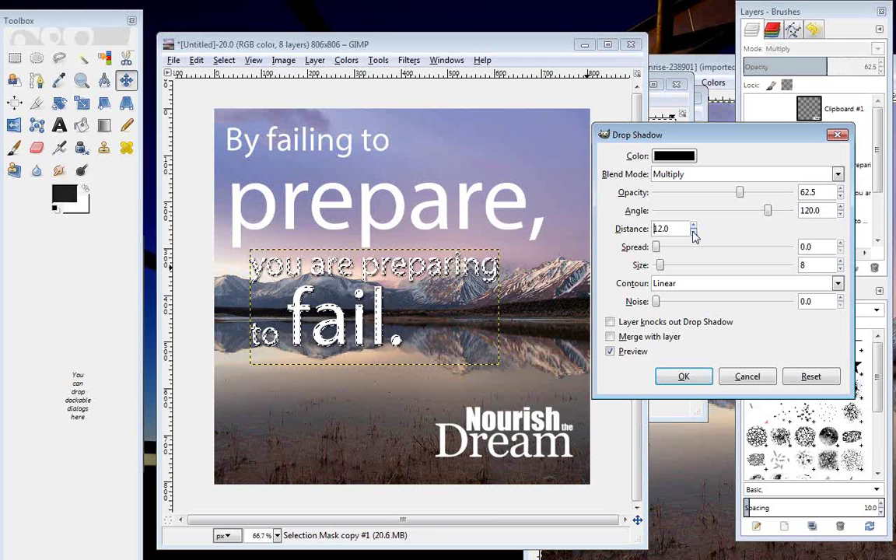
click(693, 233)
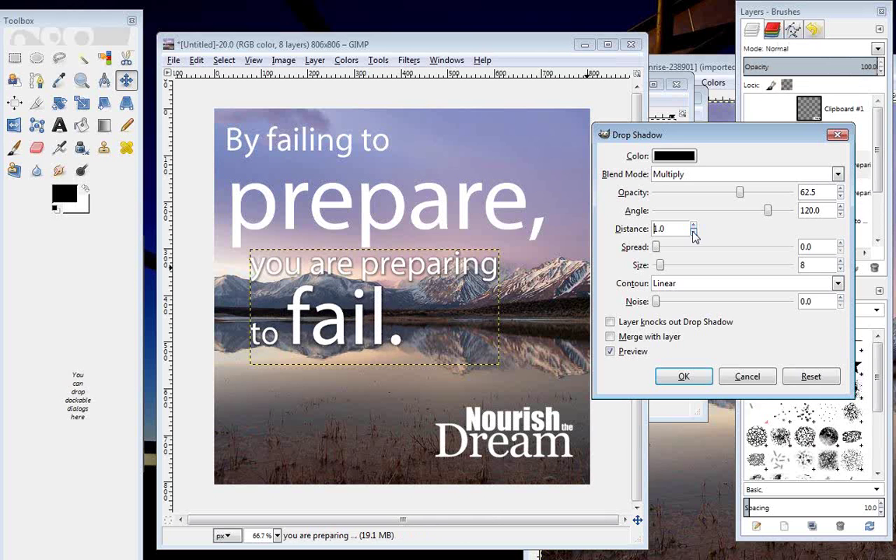
- Set the drop shadow distance to 3 and its size to 5, and apply the effect
click(693, 227)
click(694, 226)
click(660, 267)
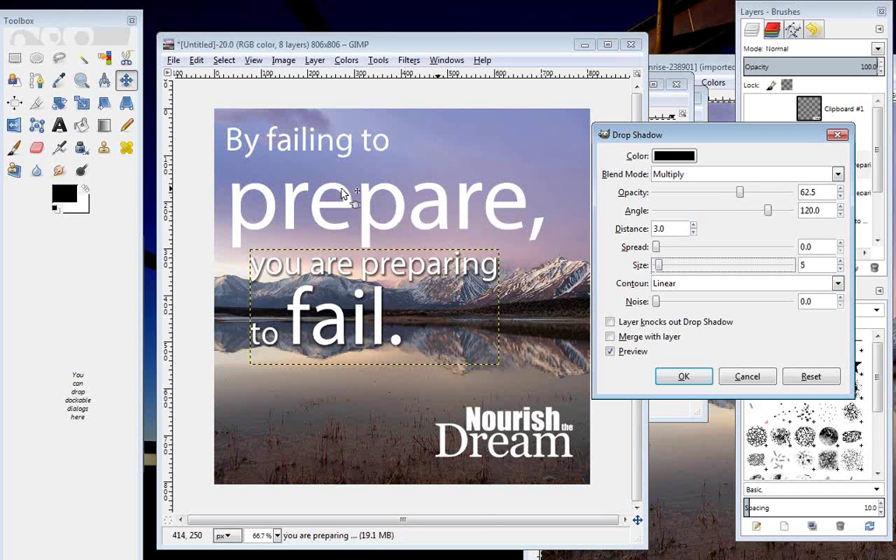
click(685, 378)
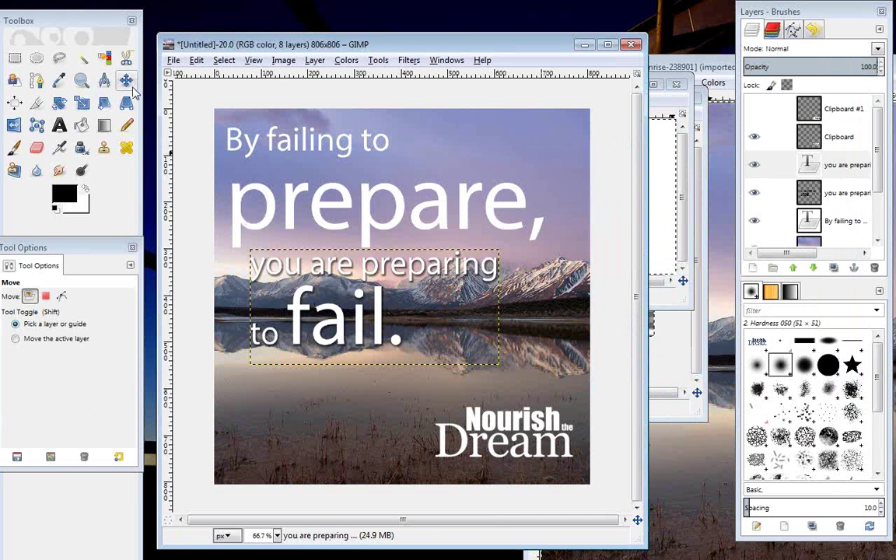
- Nudge the "you are preparing to fail." text slightly upward, separately from its drop shadow layer
mouse_move(299, 313)
mouse_down()
mouse_move(310, 323)
mouse_move(294, 312)
mouse_move(301, 315)
mouse_up()
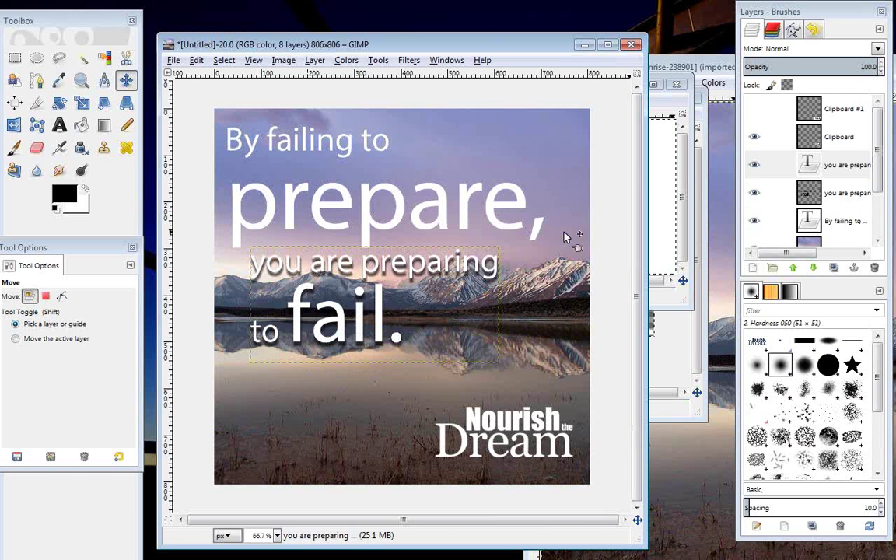
mouse_move(293, 321)
mouse_down()
mouse_move(302, 331)
mouse_move(294, 317)
mouse_up()
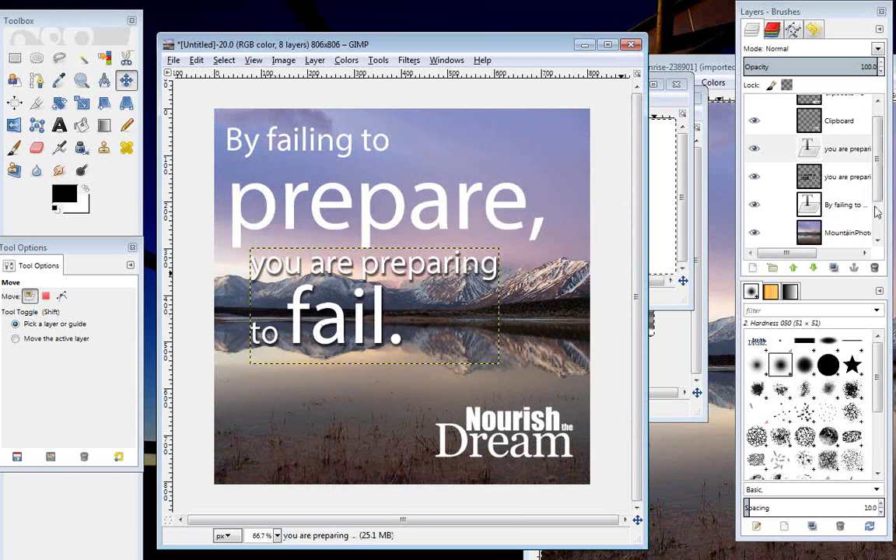
- Link the "you are preparing to fail." text layer with its drop shadow layer and move both together slightly down and right
click(845, 179)
click(842, 154)
click(842, 177)
right_click(843, 176)
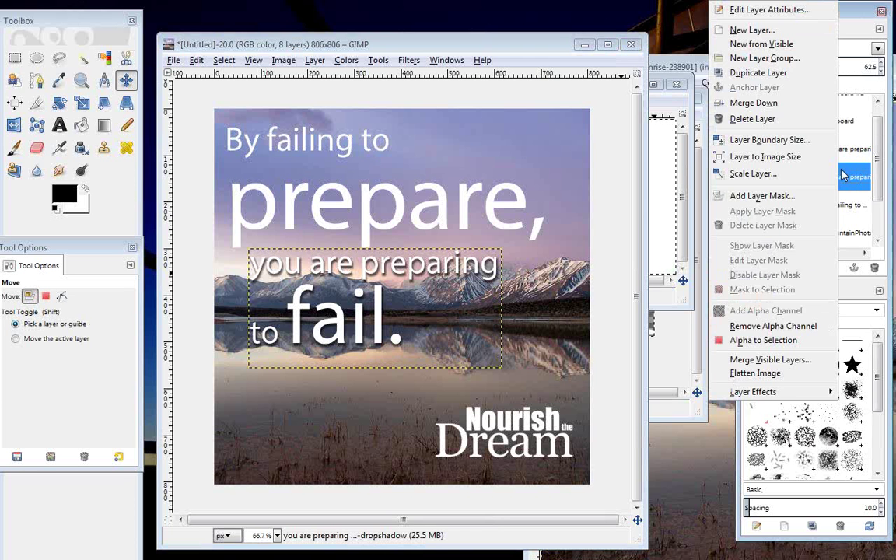
click(854, 175)
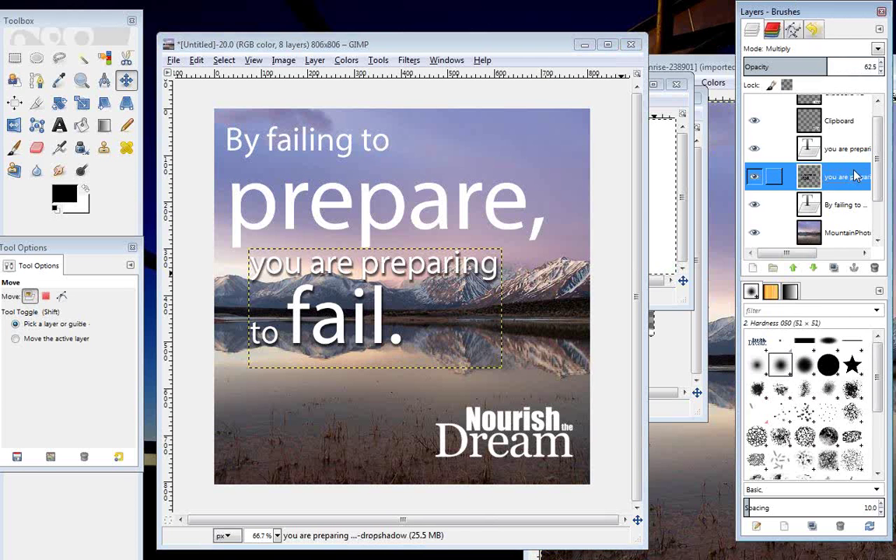
click(775, 177)
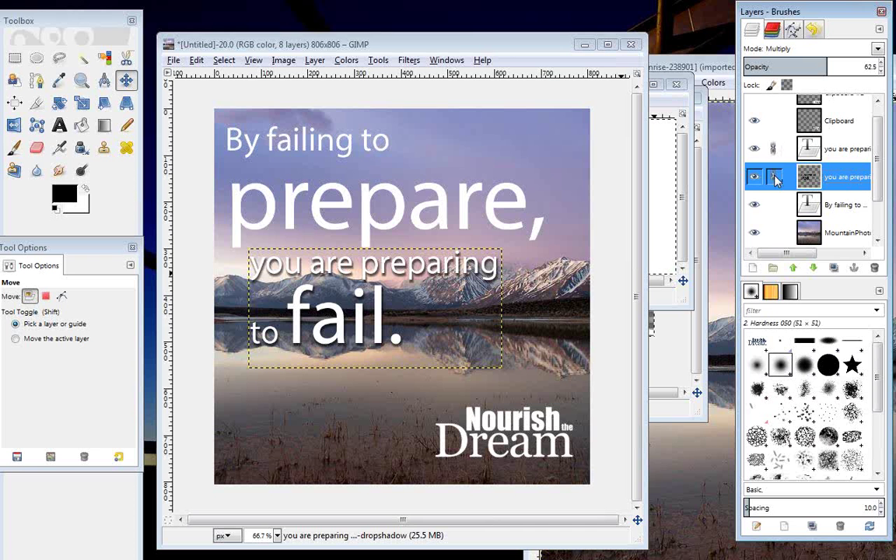
drag(257, 266, 278, 280)
- Unlink the "you are preparing to fail." text and drop shadow layers, and link them again
click(774, 176)
click(774, 149)
click(774, 149)
click(774, 176)
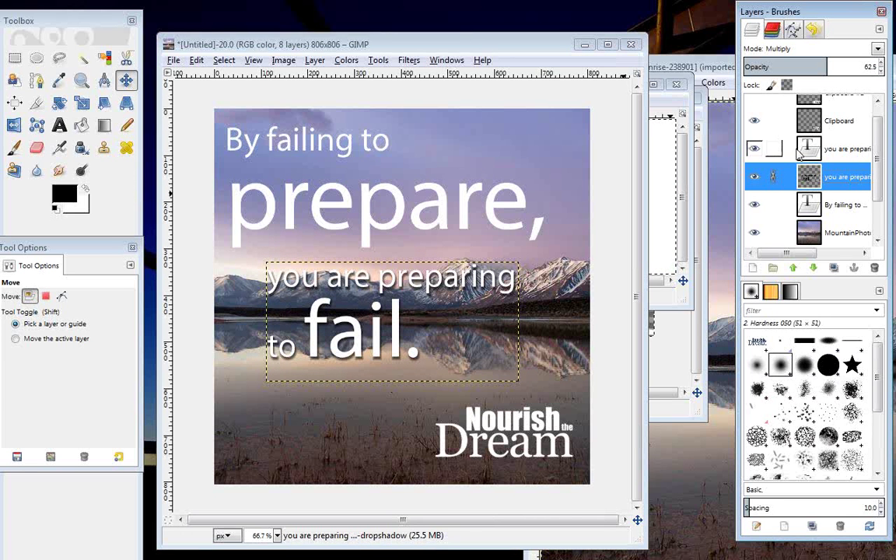
click(792, 149)
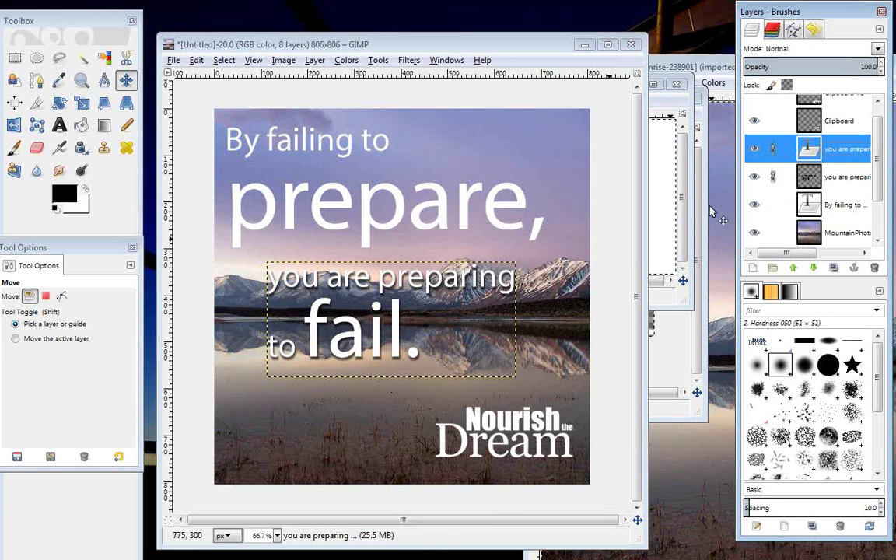
- Move the mountain photo layer slightly downward behind the text
click(812, 122)
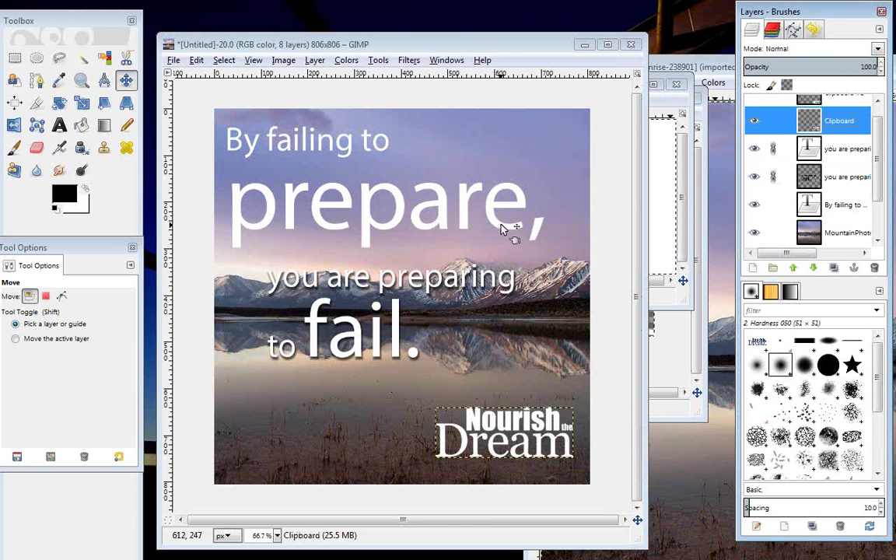
scroll(855, 155, down, 1)
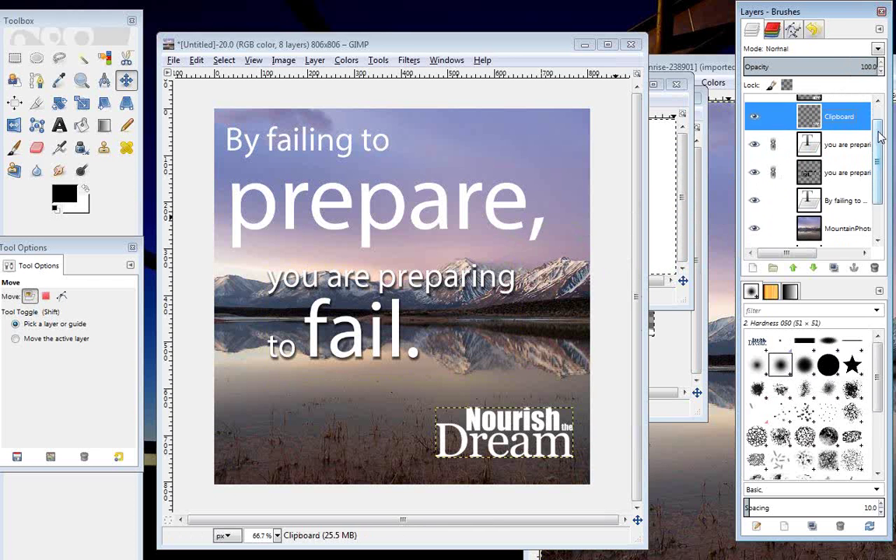
click(532, 303)
drag(532, 304, 494, 331)
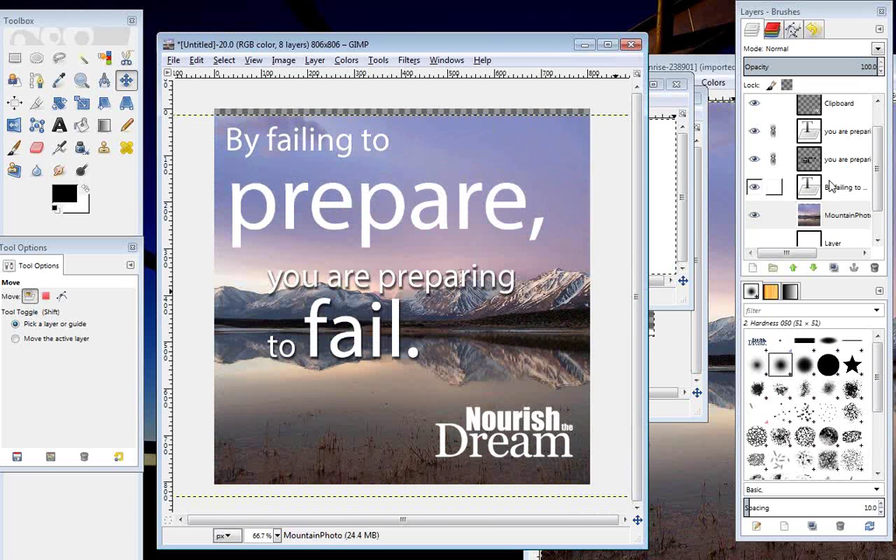
- Move the MountainPhoto layer up until it covers the transparent strip along the canvas's upper edge
click(833, 156)
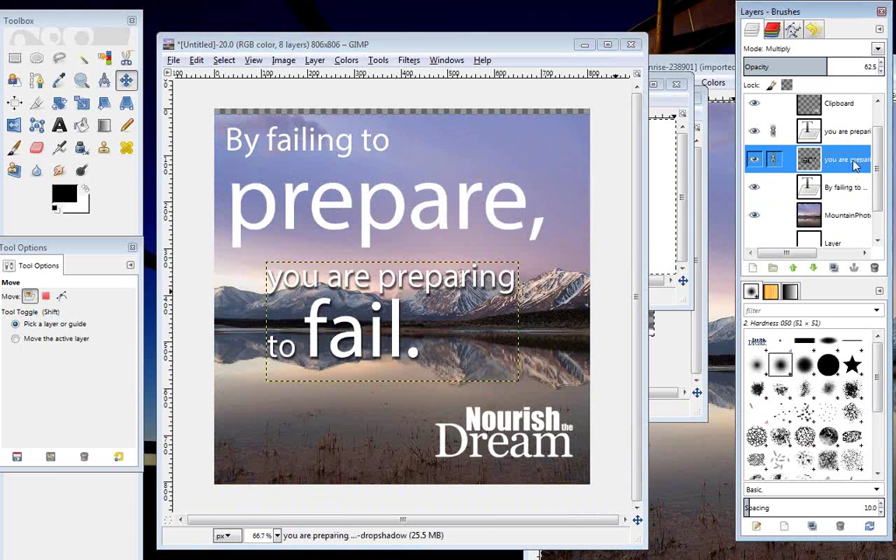
scroll(877, 144, up, 1)
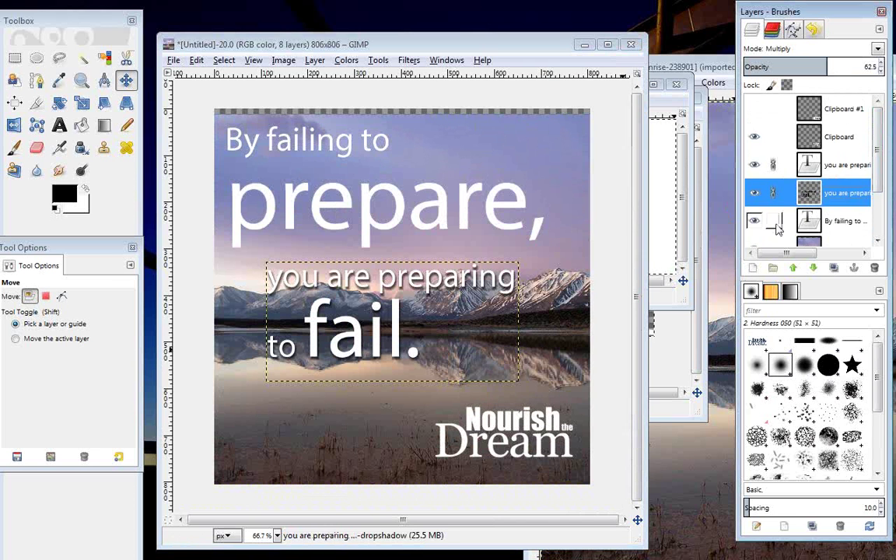
click(854, 223)
scroll(832, 226, down, 1)
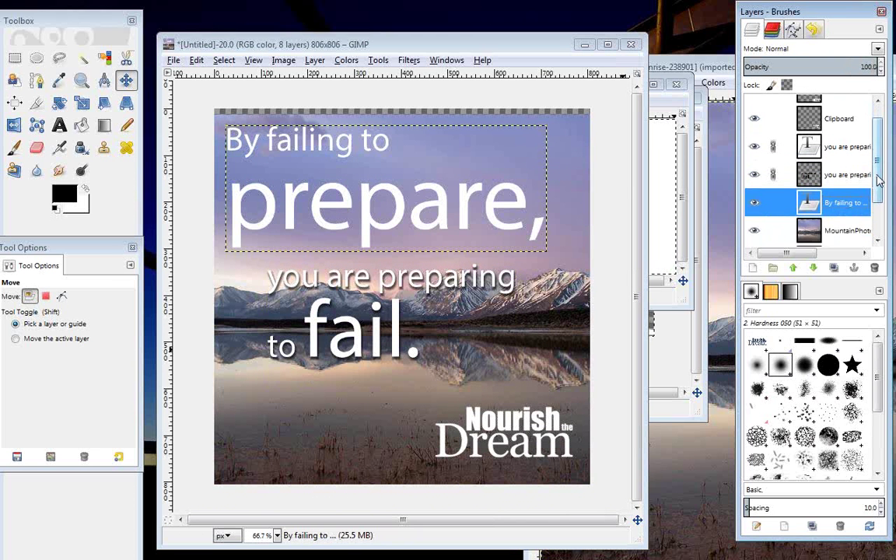
click(805, 236)
drag(410, 340, 412, 319)
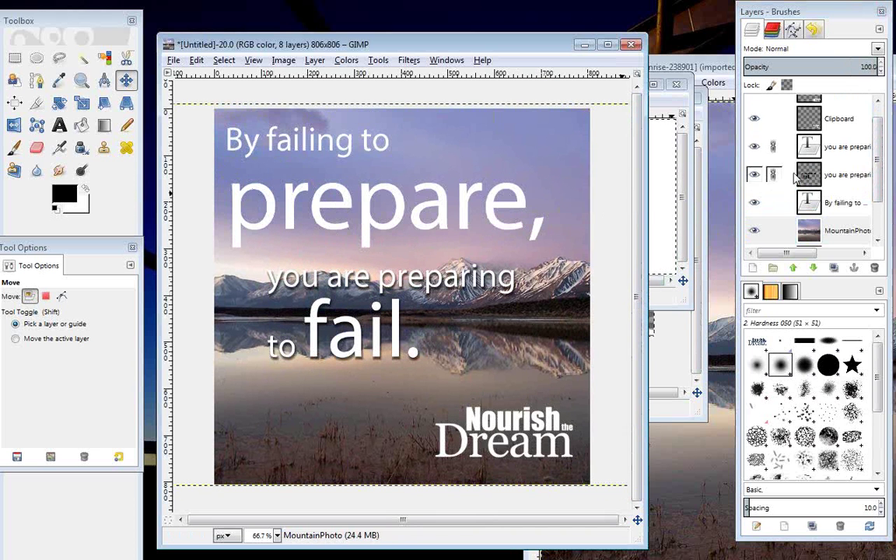
- Add a drop shadow to the "By failing to prepare," text layer with distance 4.0 and size 9, merged with the layer
click(844, 171)
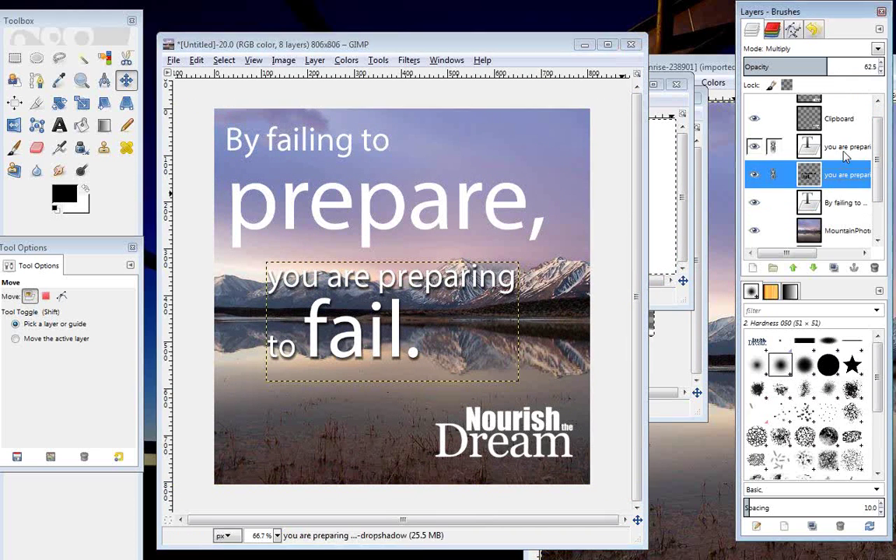
click(844, 212)
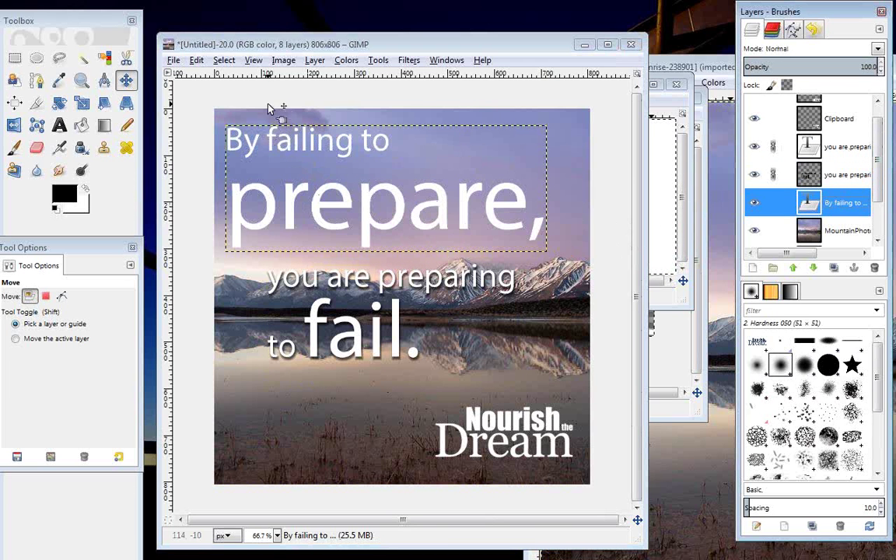
click(315, 60)
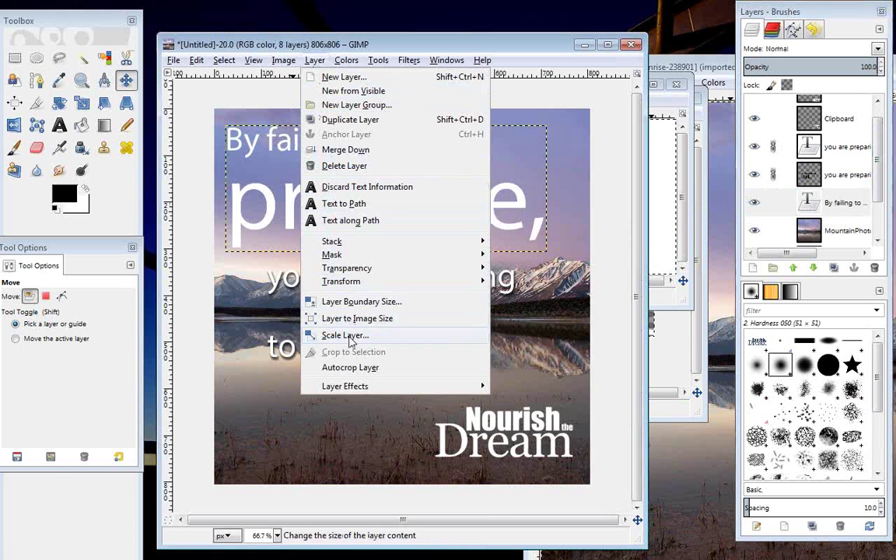
mouse_move(350, 385)
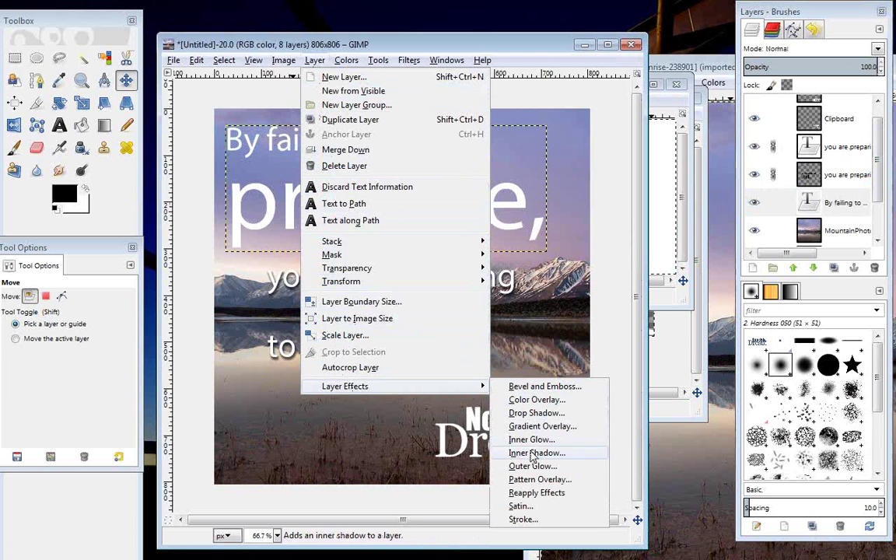
click(533, 414)
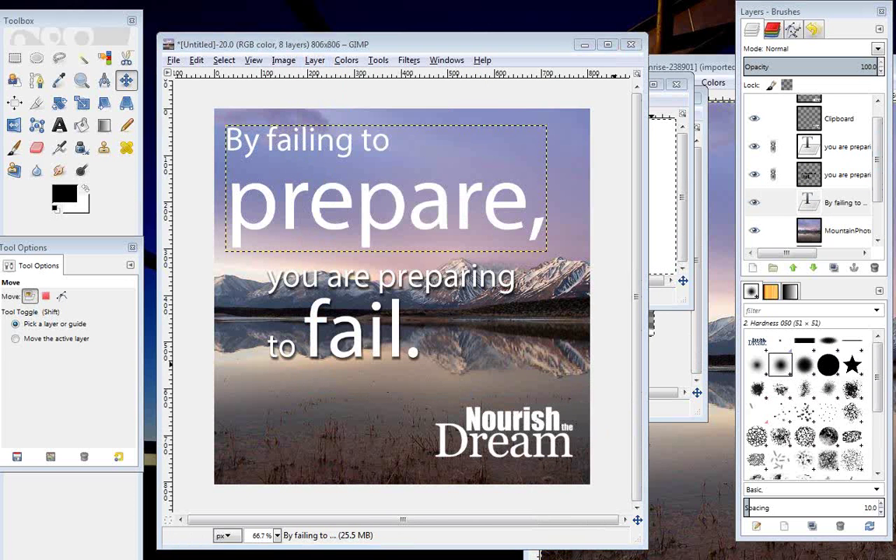
drag(406, 104, 451, 153)
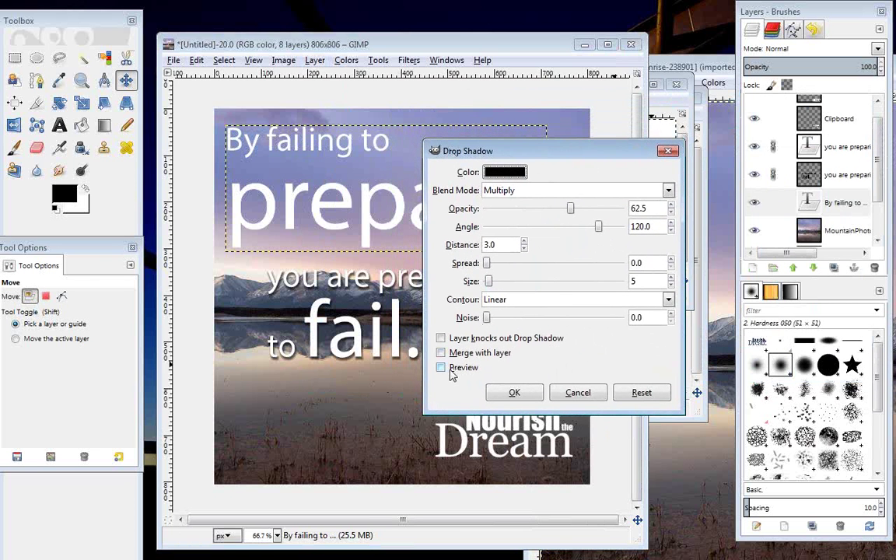
click(443, 370)
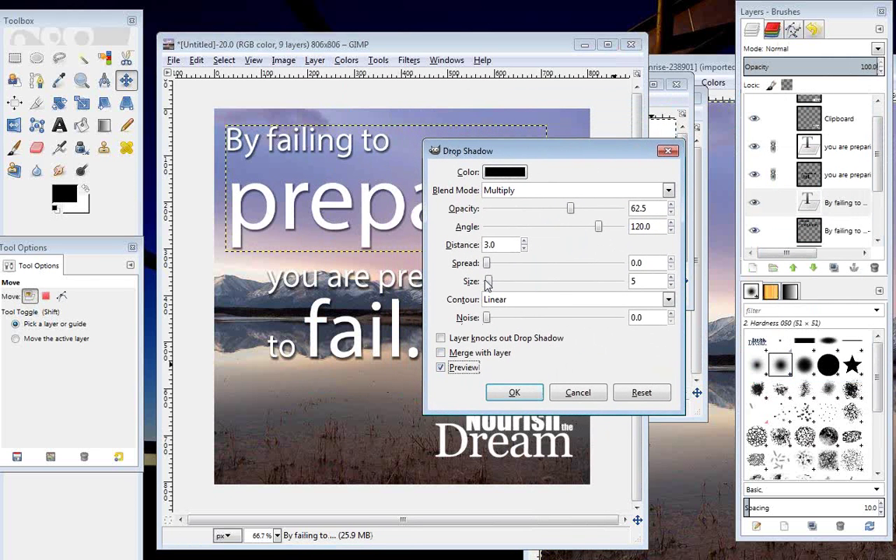
drag(489, 285, 493, 285)
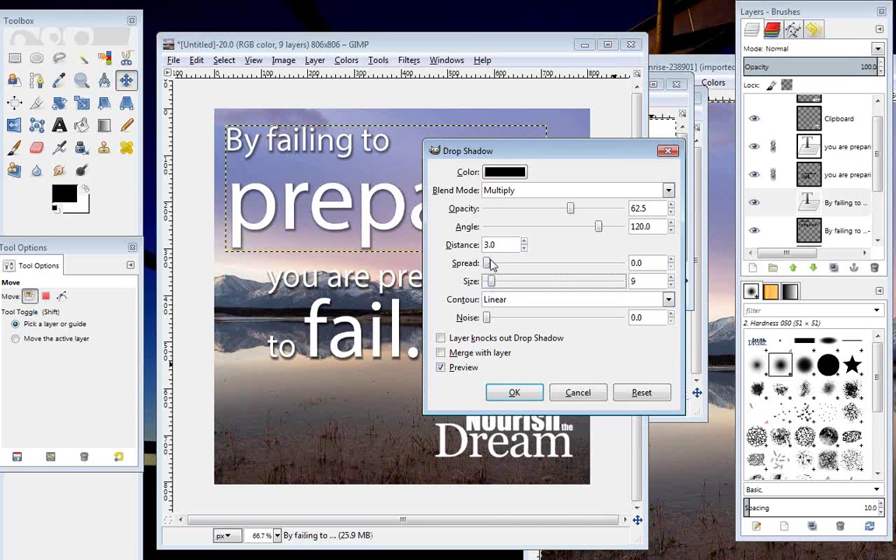
click(524, 242)
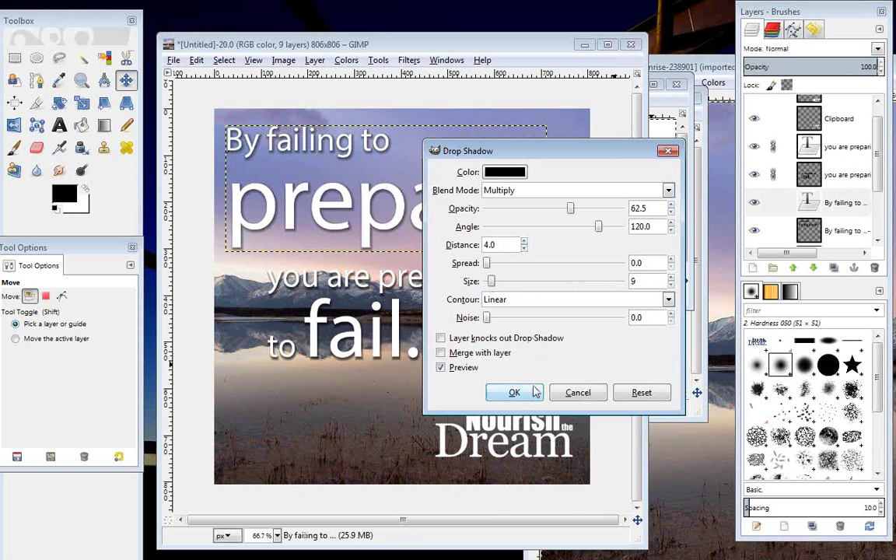
click(441, 353)
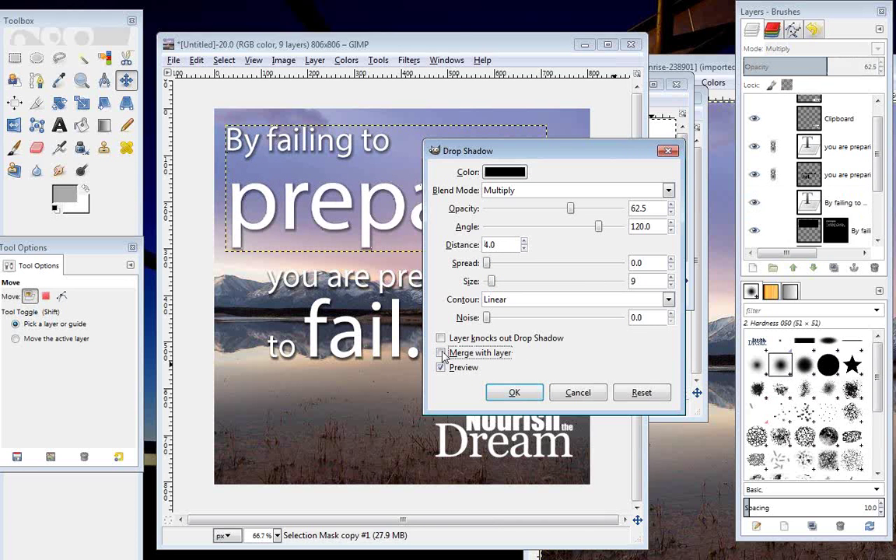
click(515, 394)
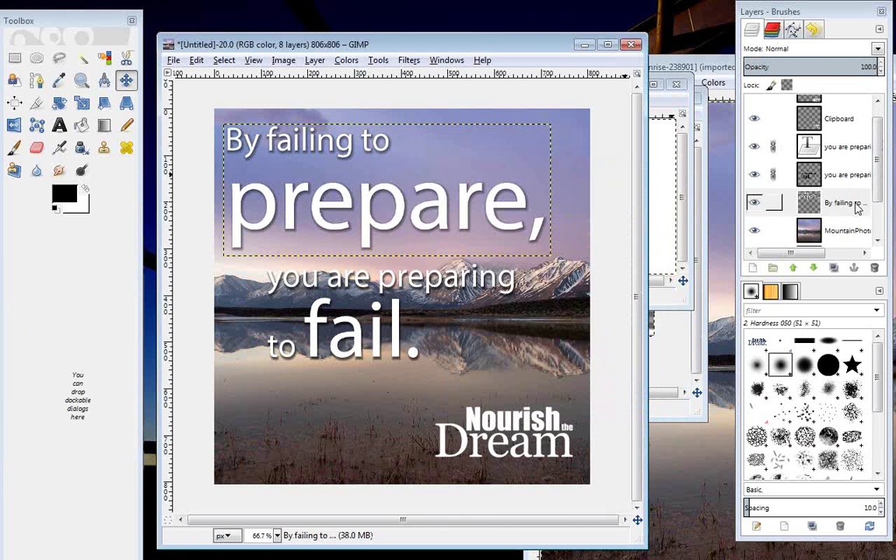
drag(358, 197, 375, 203)
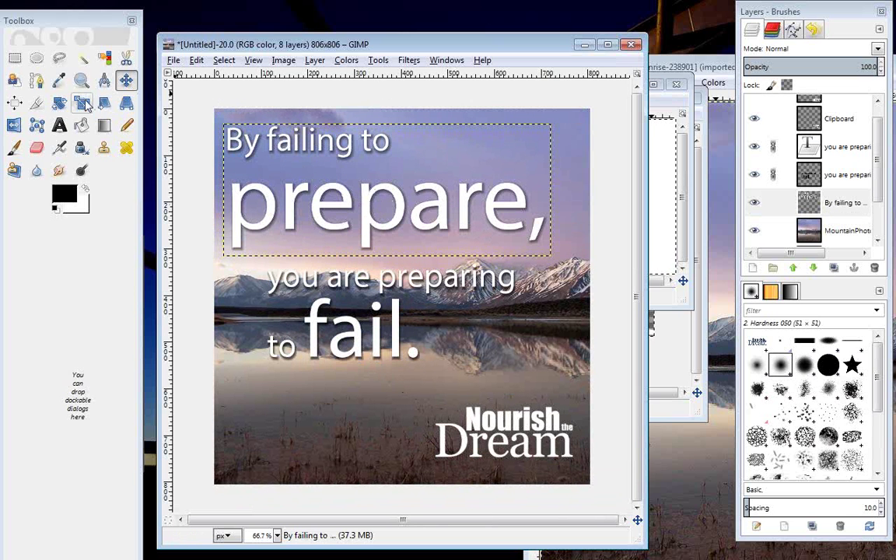
- Add a new text reading "Facebook.com" just below the Nourish the Dream logo
click(59, 125)
click(434, 465)
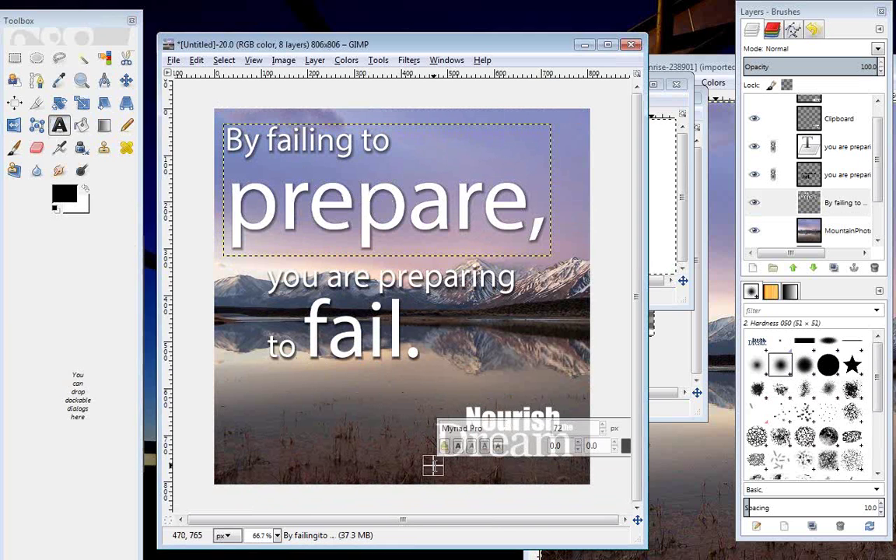
text(F)
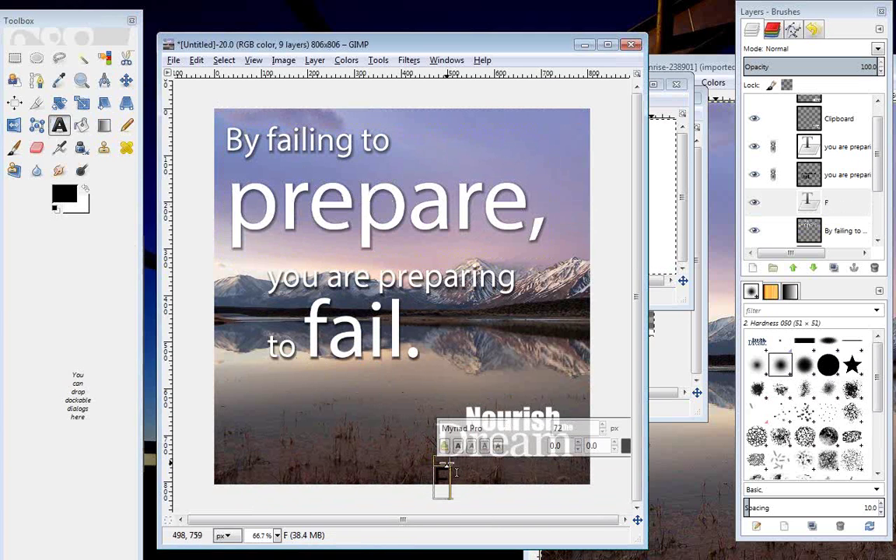
text(acebook/)
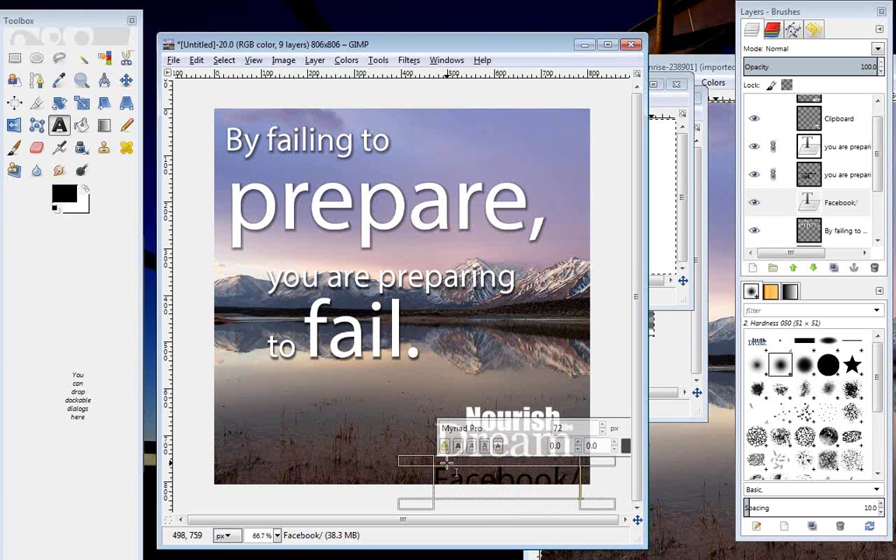
key(BackSpace)
text(.com)
- Set the "Facebook.com" text size to 23 px and extend it to read "Facebook.com/NourishTheDream"
key(ctrl+a)
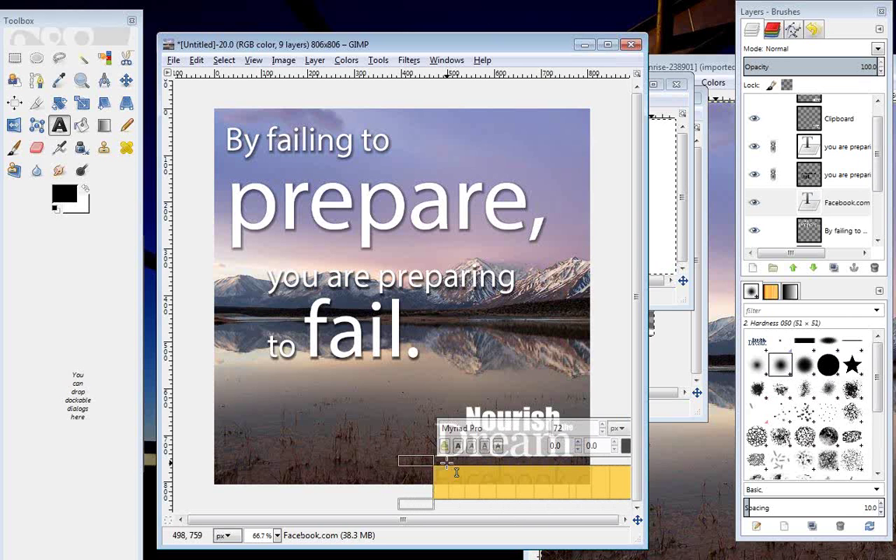
click(603, 432)
drag(602, 432, 601, 433)
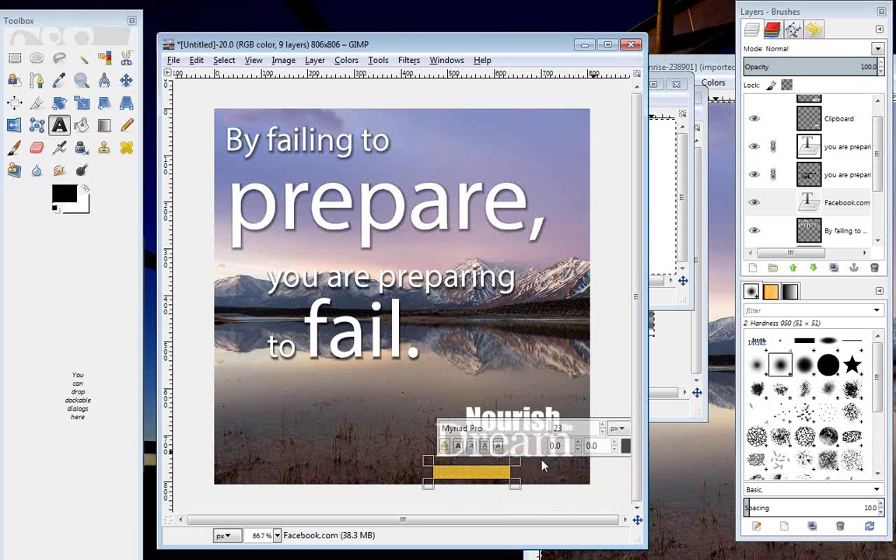
click(489, 472)
click(507, 479)
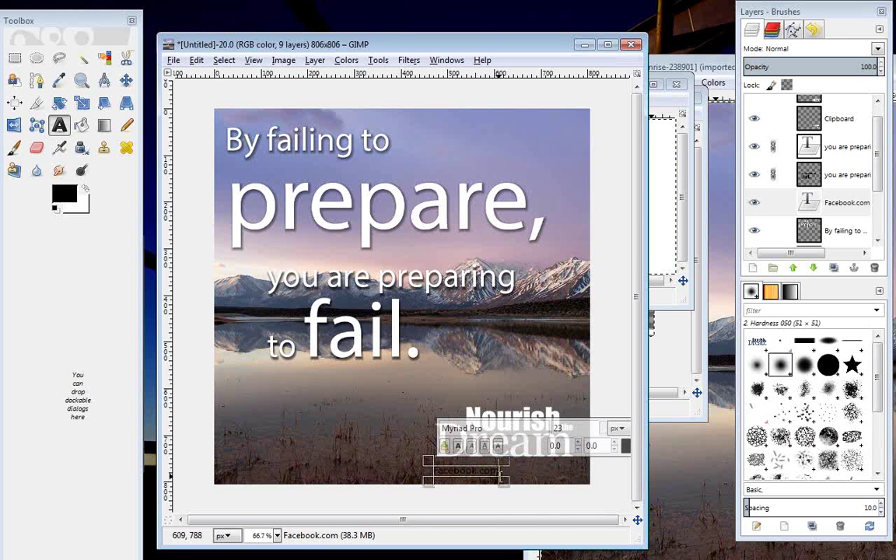
text(/N)
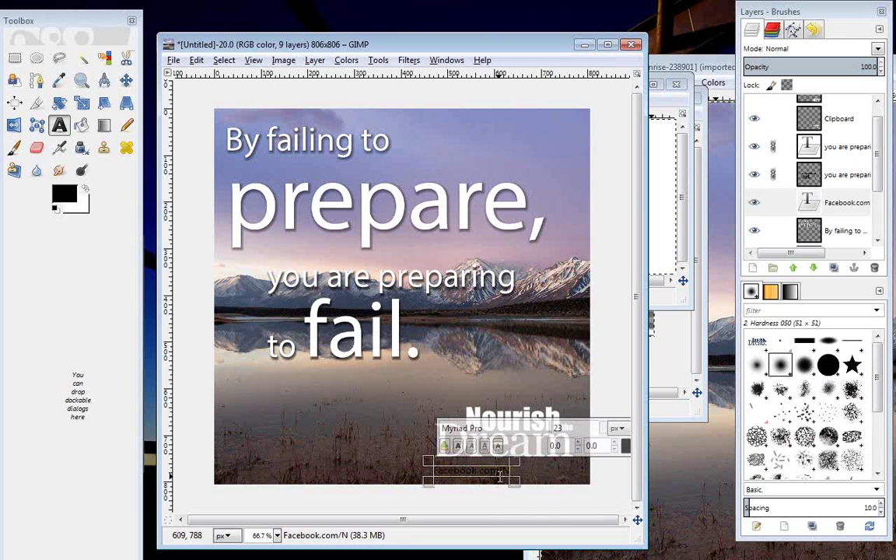
text(ourishTheDream)
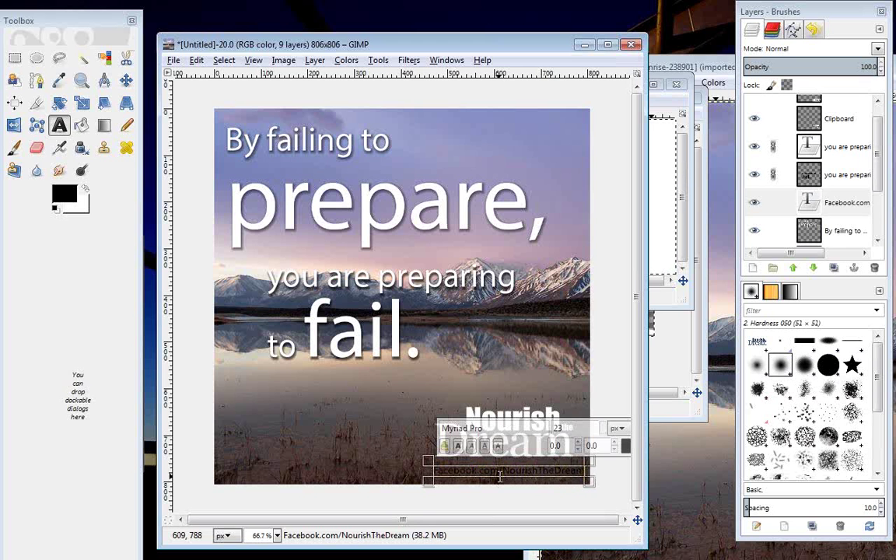
- Change the color of the whole "Facebook.com/NourishTheDream" text to white (ffffff)
key(ctrl+a)
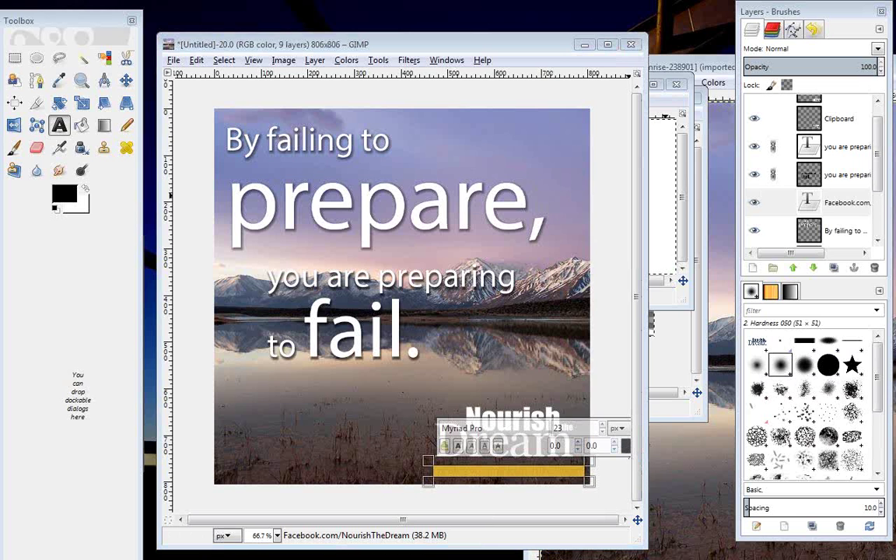
drag(468, 175, 299, 189)
drag(391, 323, 405, 342)
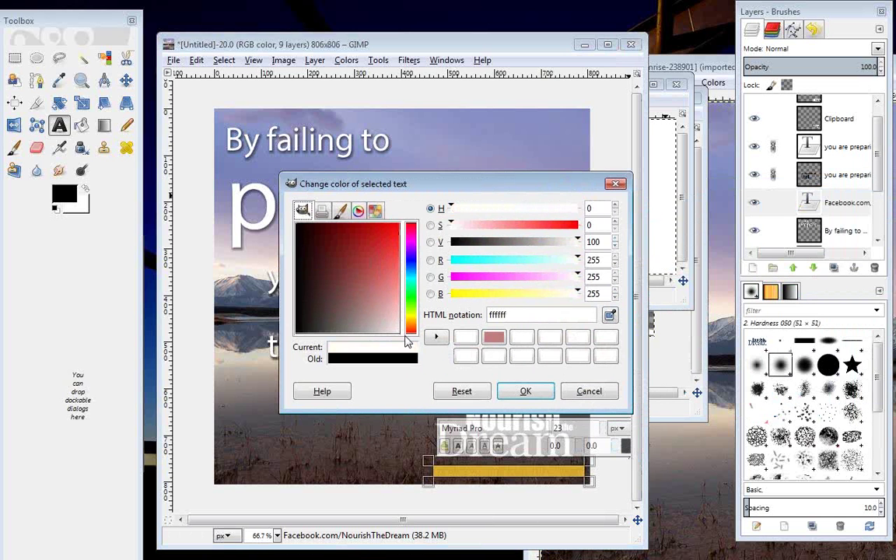
click(525, 390)
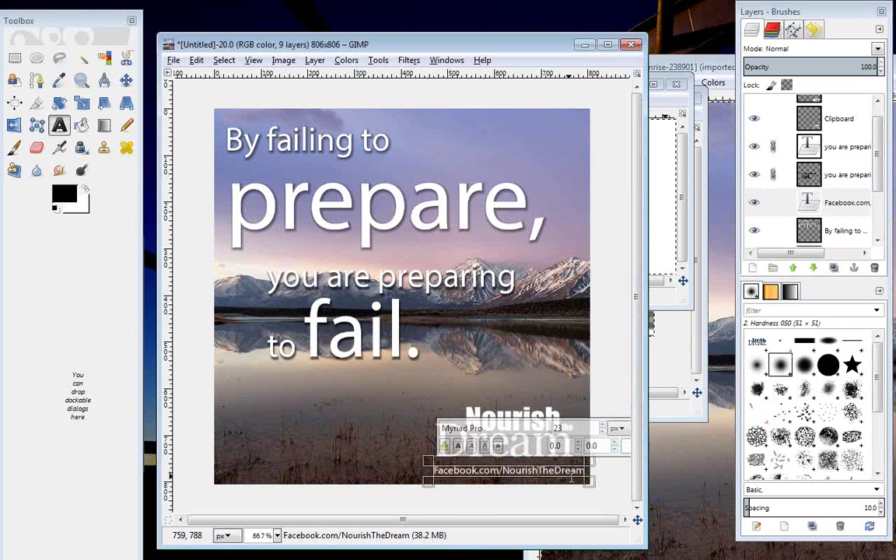
- Shorten the address text below the logo to "FB.com/NourishTheDream"
click(507, 470)
drag(497, 470, 438, 471)
text(B)
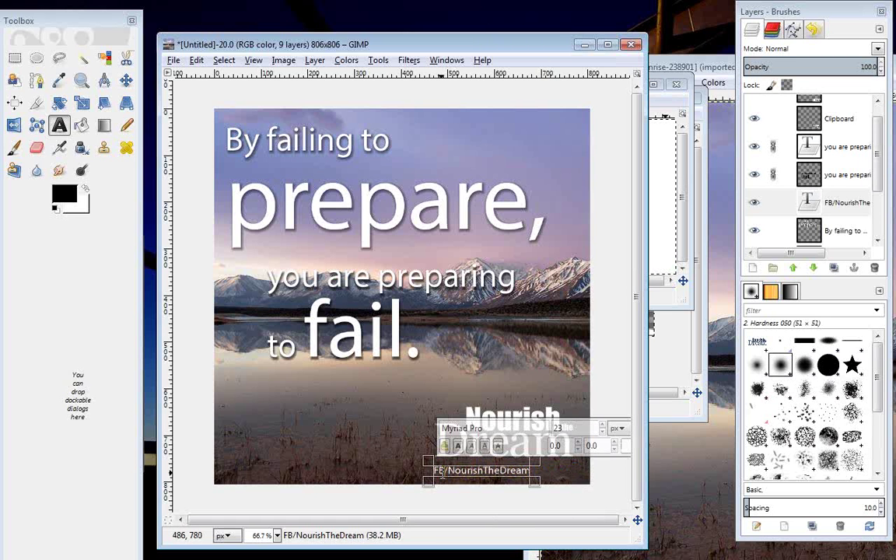
text(.com)
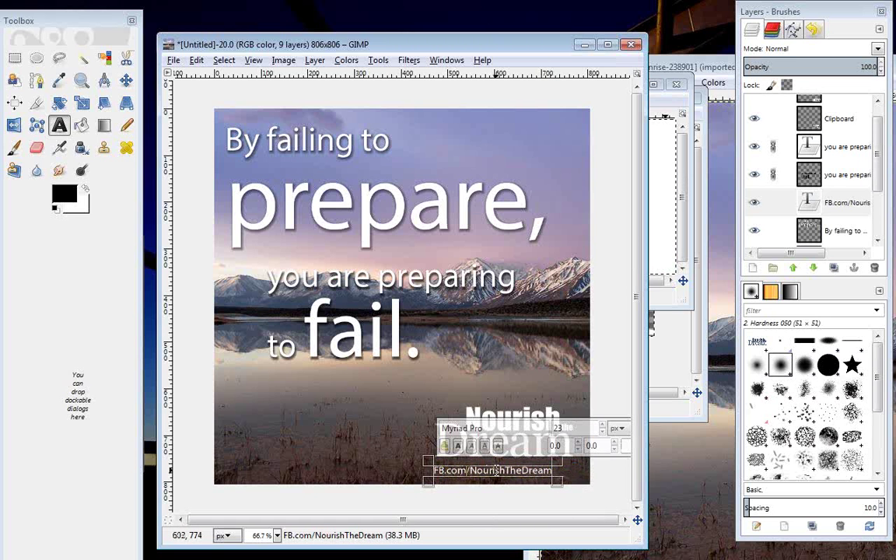
- Move the "FB.com/NourishTheDream" text slightly up and right, directly beneath the logo and aligned with its right edge
click(126, 79)
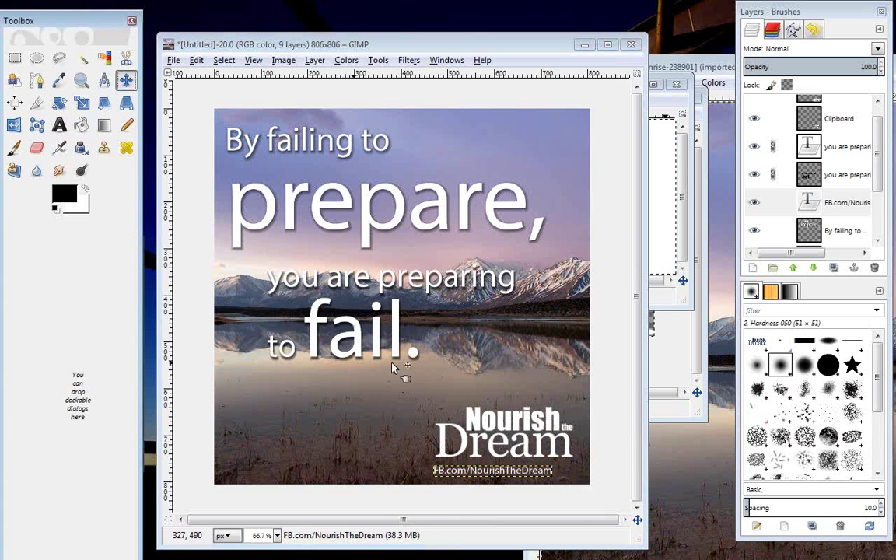
click(494, 476)
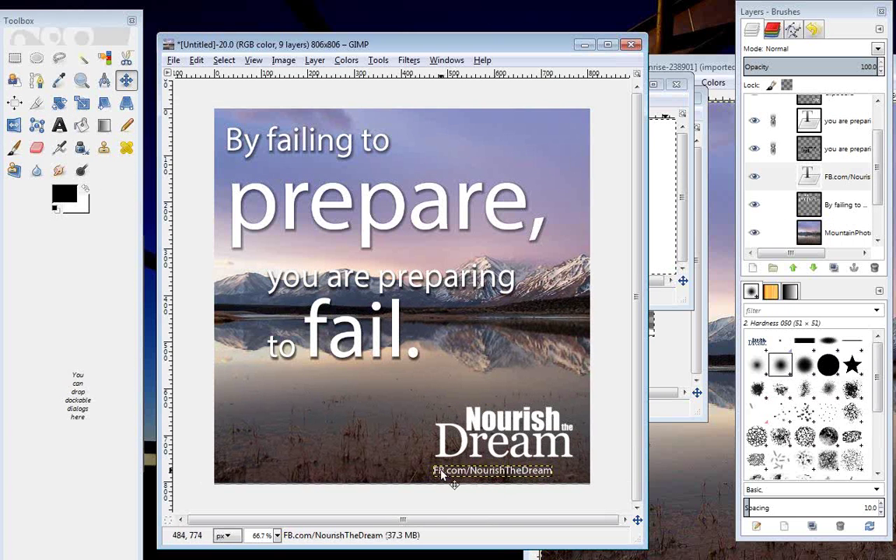
click(196, 59)
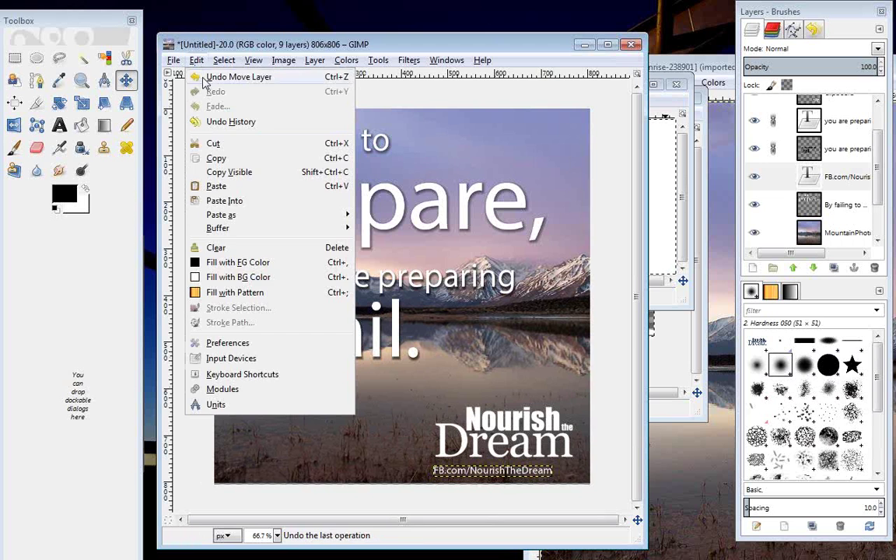
click(206, 81)
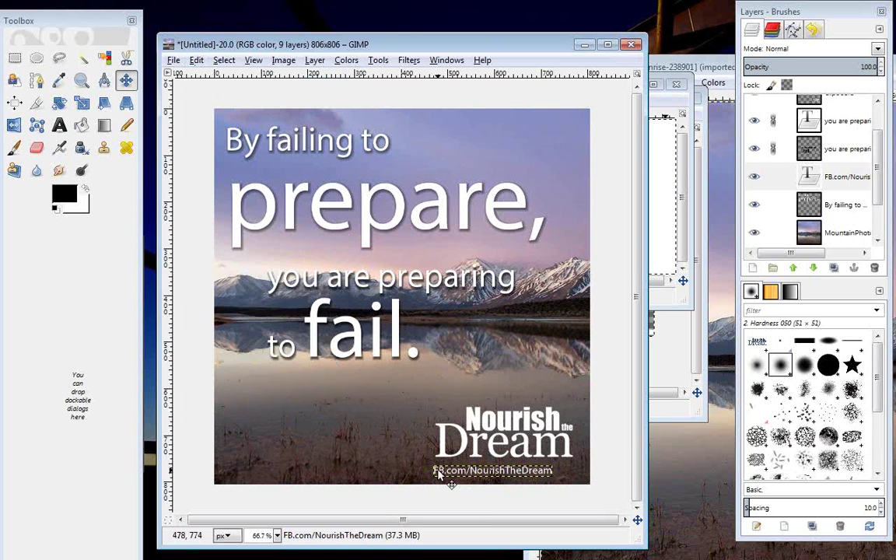
drag(442, 476, 462, 469)
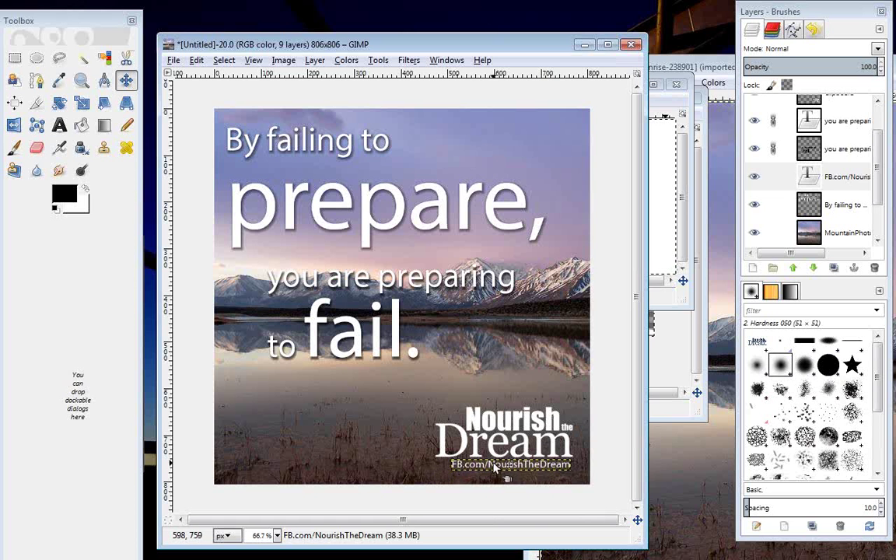
- Set the size of the whole "FB.com/NourishTheDream" text to 25 px
click(59, 125)
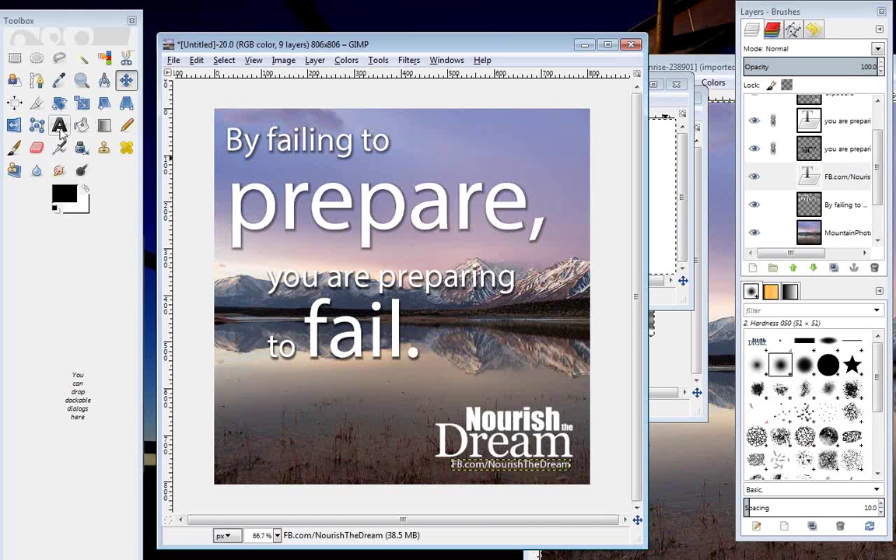
click(464, 463)
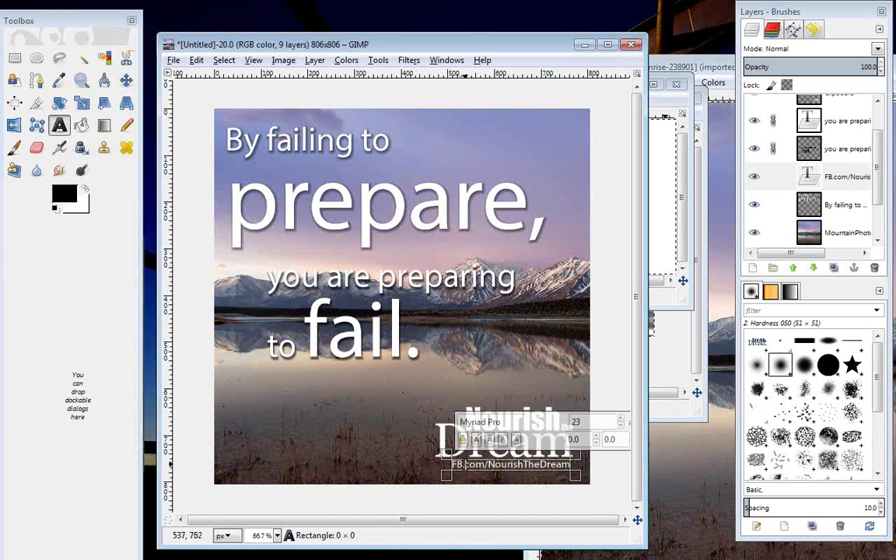
triple_click(503, 464)
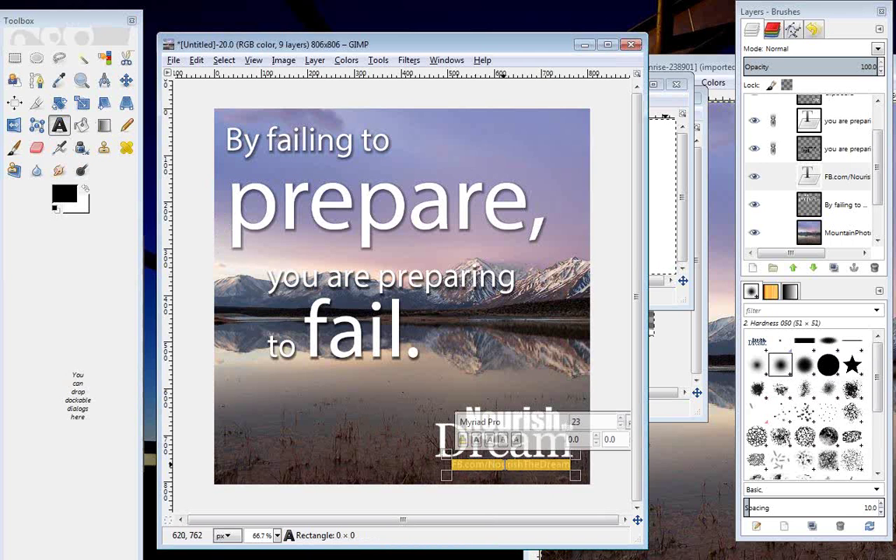
click(622, 419)
click(621, 419)
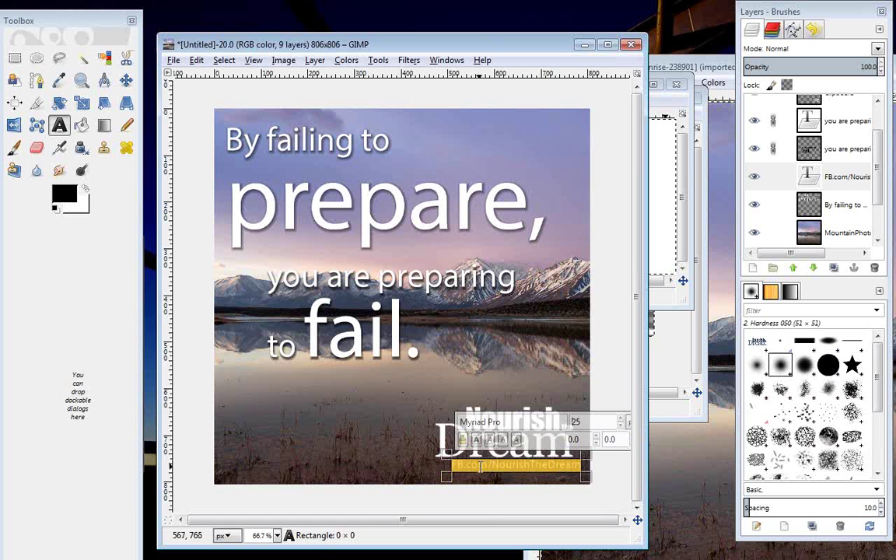
click(483, 465)
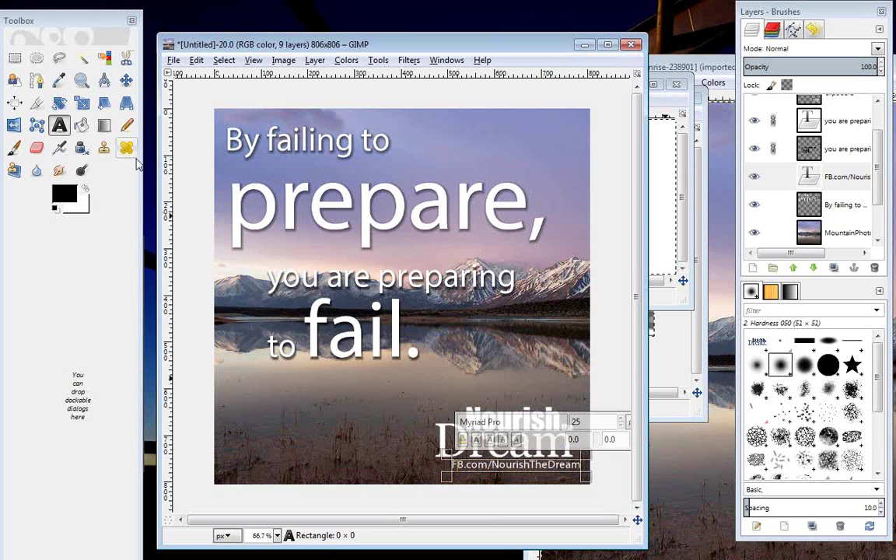
- Move the "FB.com/NourishTheDream" text slightly left, aligning its start with the left edge of the logo above it
click(126, 80)
drag(482, 465, 469, 466)
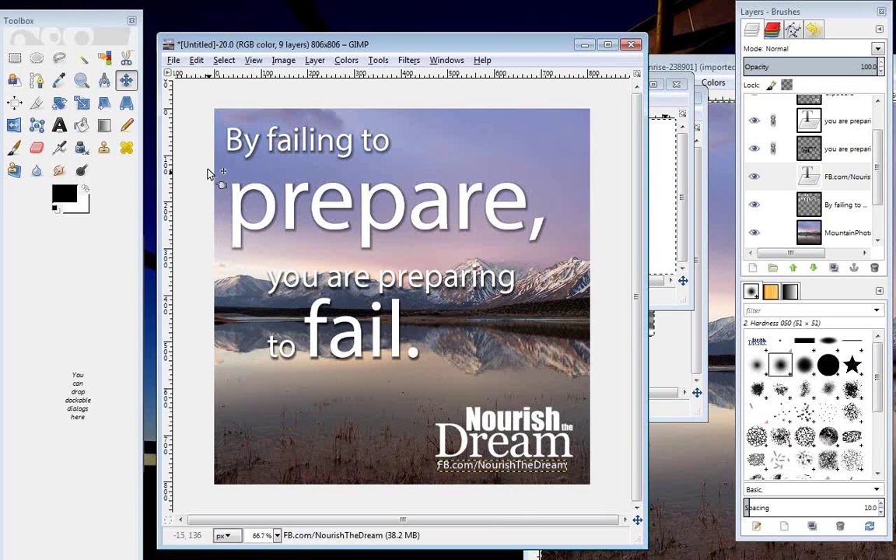
click(126, 81)
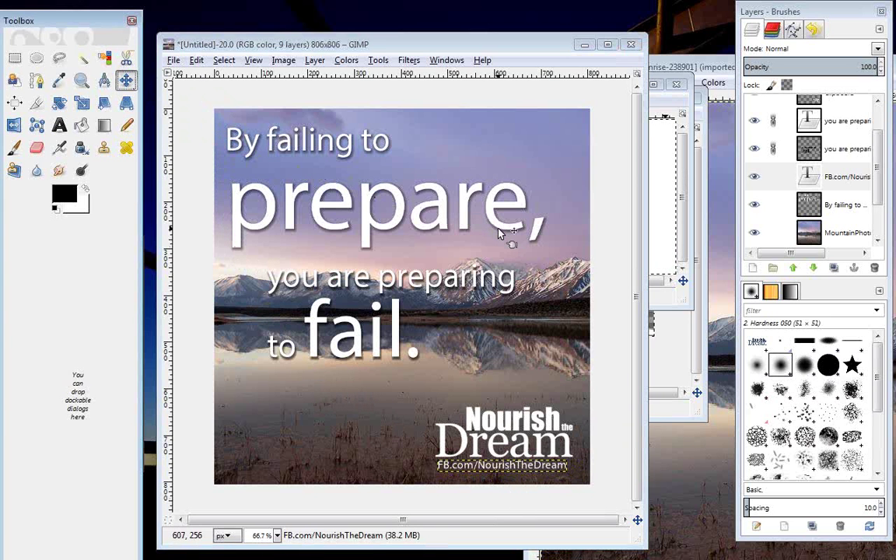
- Add a new text layer reading "-Benjamin Franklin" in the empty area below "to fail."
click(59, 126)
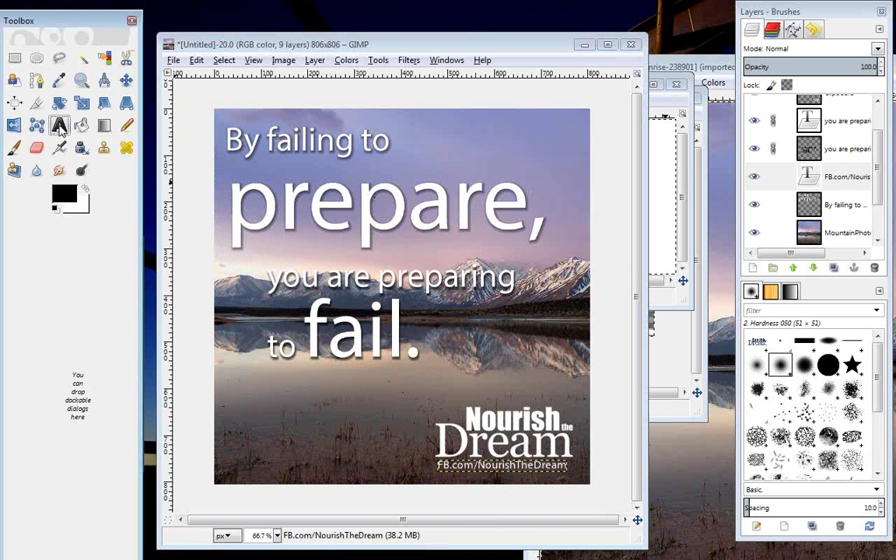
click(287, 378)
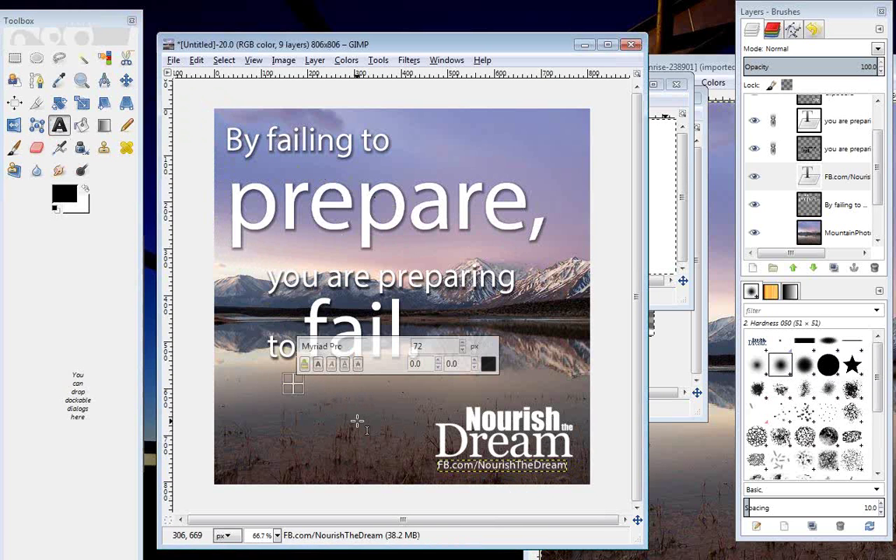
text(-Benjamin Franklin)
- Change the font of the whole "-Benjamin Franklin" text to Rage Italic
key(ctrl+a)
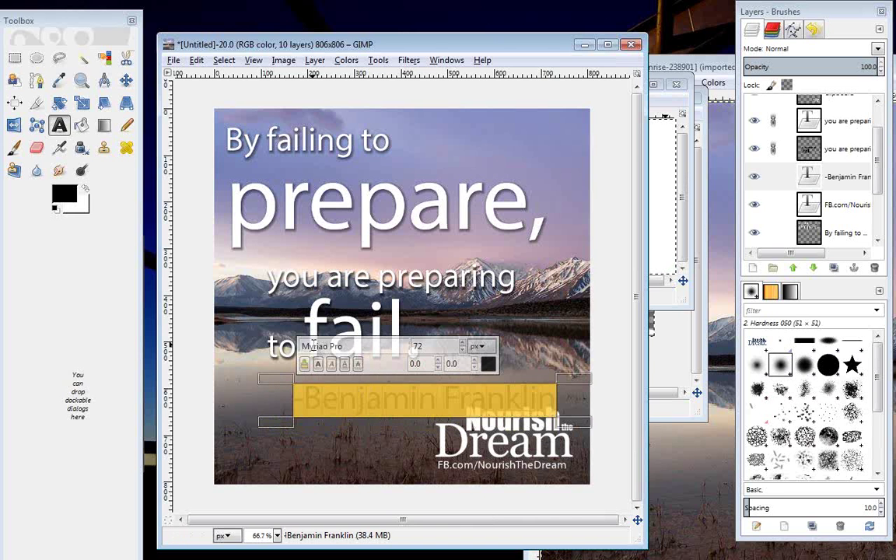
drag(42, 9, 82, 11)
click(23, 248)
drag(23, 254, 62, 253)
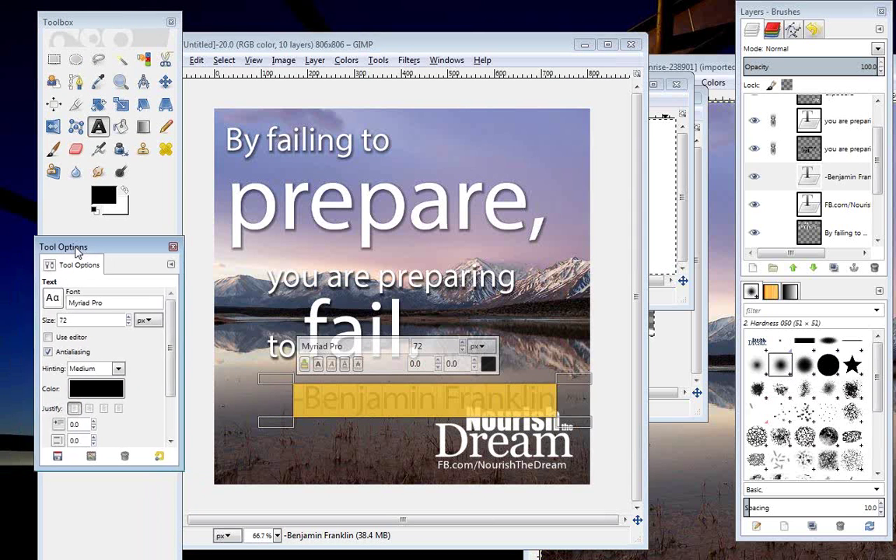
click(51, 300)
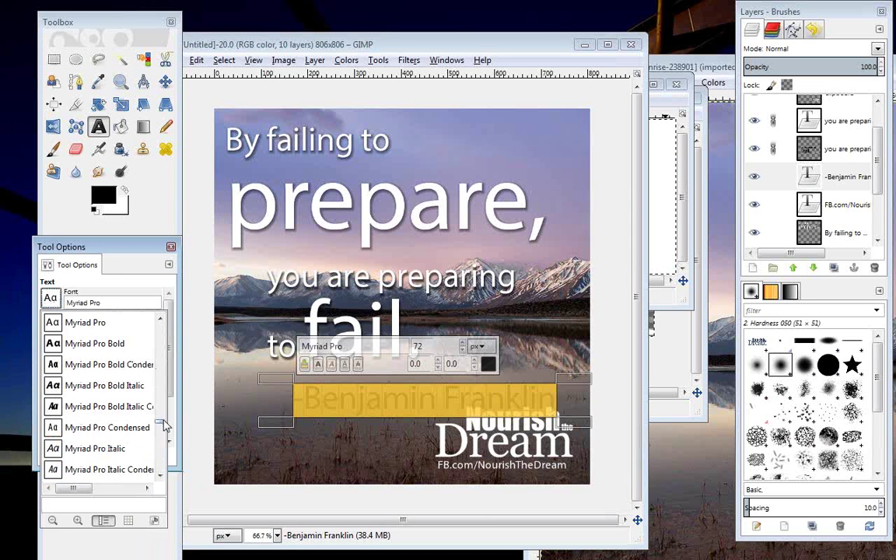
drag(165, 424, 163, 418)
scroll(158, 350, up, 3)
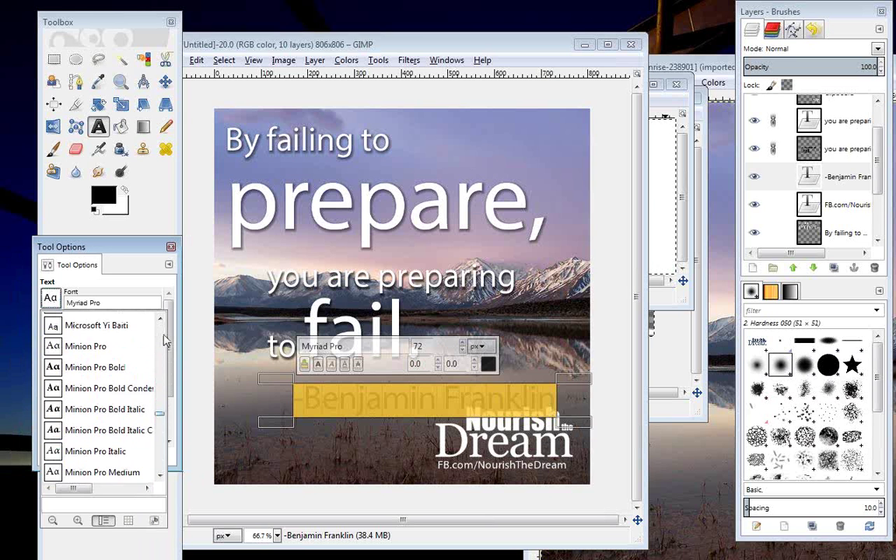
scroll(165, 340, up, 10)
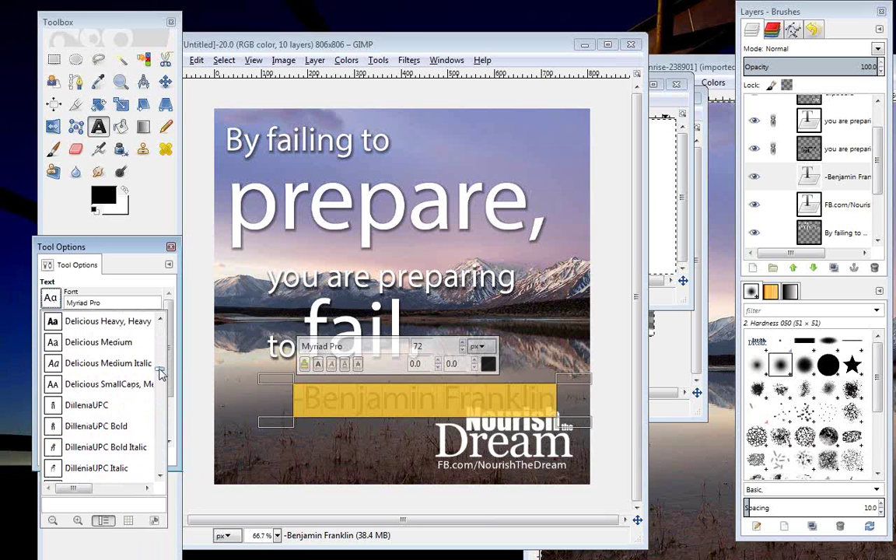
scroll(159, 377, down, 5)
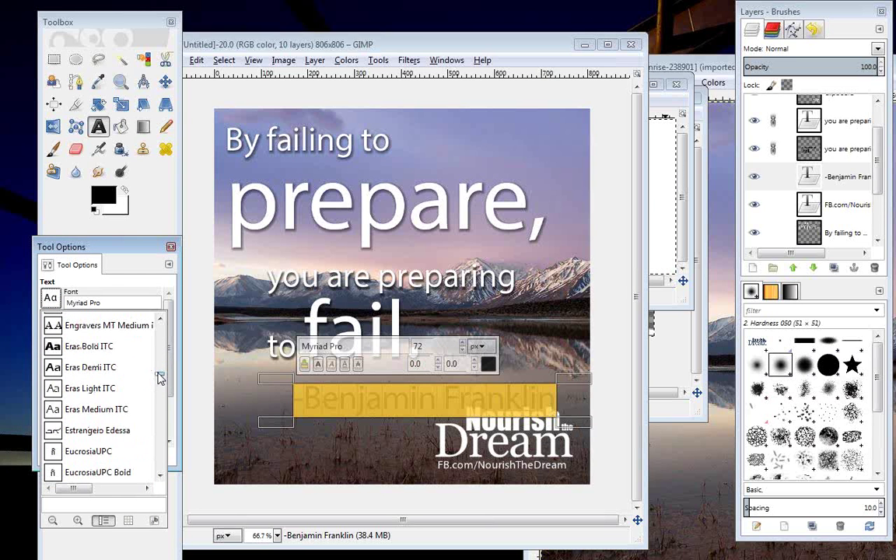
drag(158, 381, 162, 428)
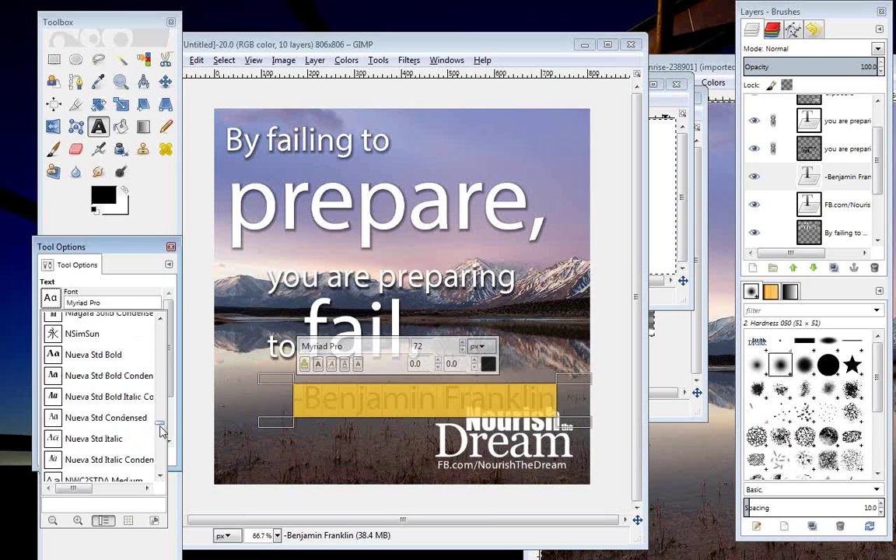
scroll(160, 433, down, 3)
scroll(160, 432, down, 10)
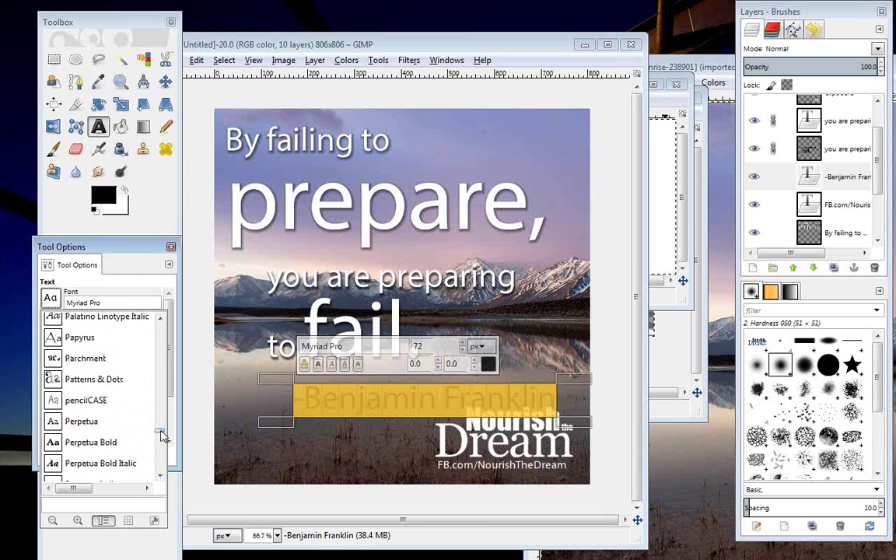
scroll(163, 464, down, 5)
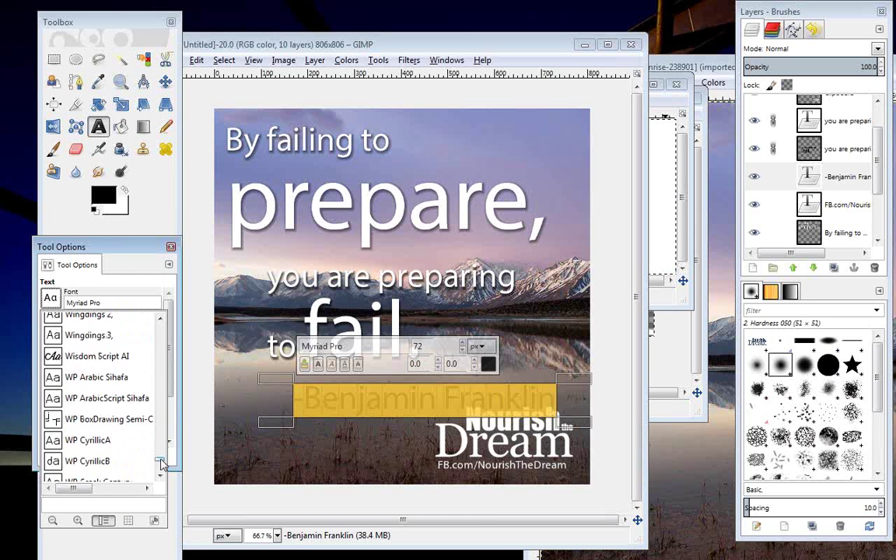
drag(162, 471, 163, 437)
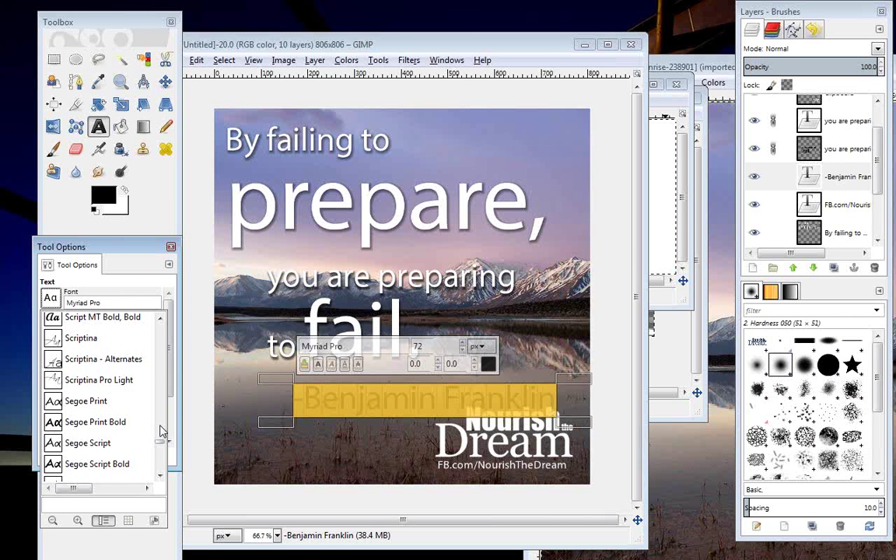
scroll(164, 403, up, 6)
scroll(164, 403, up, 2)
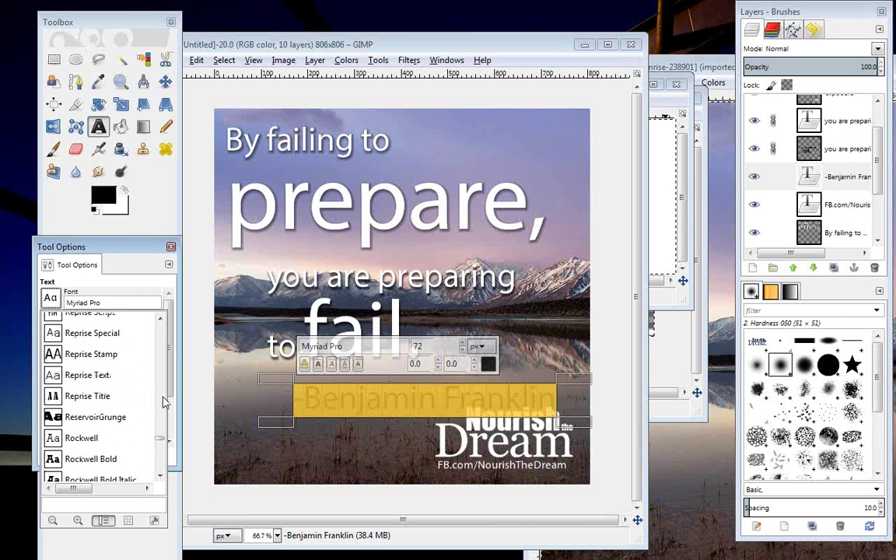
scroll(164, 402, up, 2)
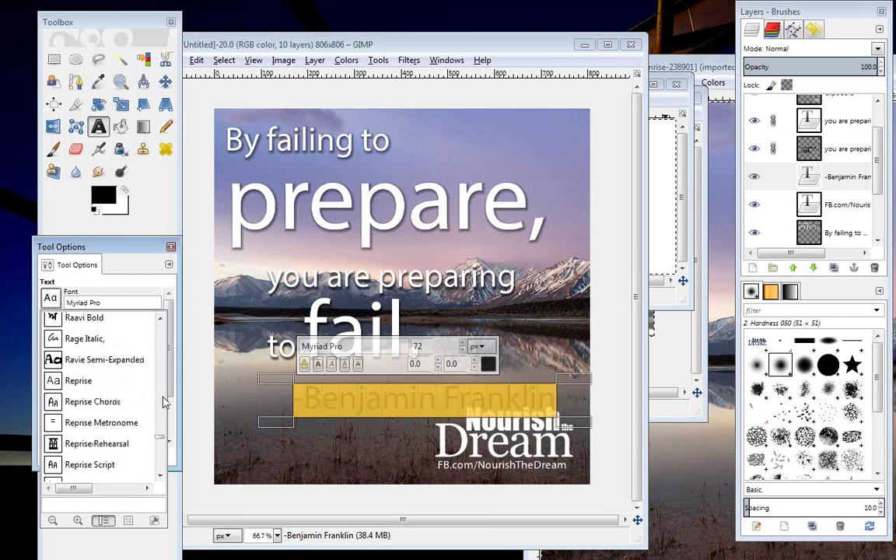
click(66, 336)
- Reduce the size of the "-Benjamin Franklin" text to 54 px
drag(77, 265, 261, 362)
drag(235, 260, 95, 249)
click(121, 327)
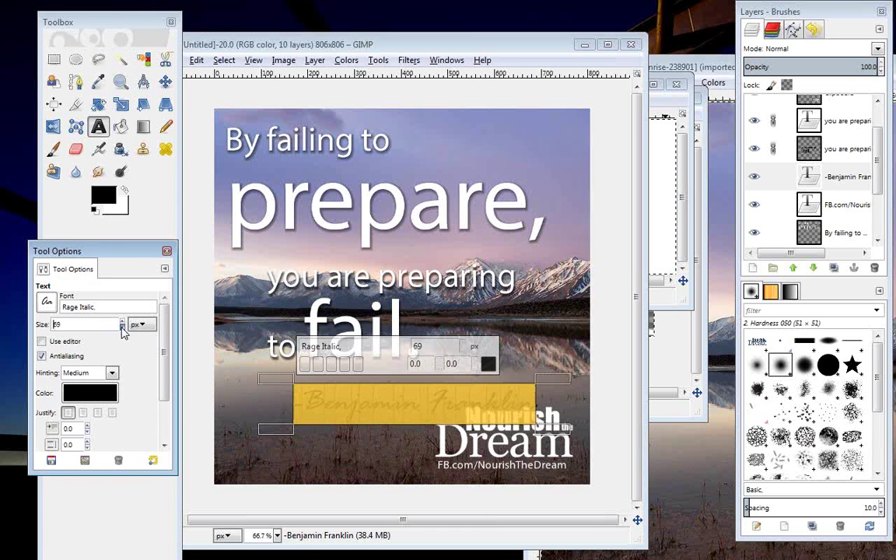
click(121, 327)
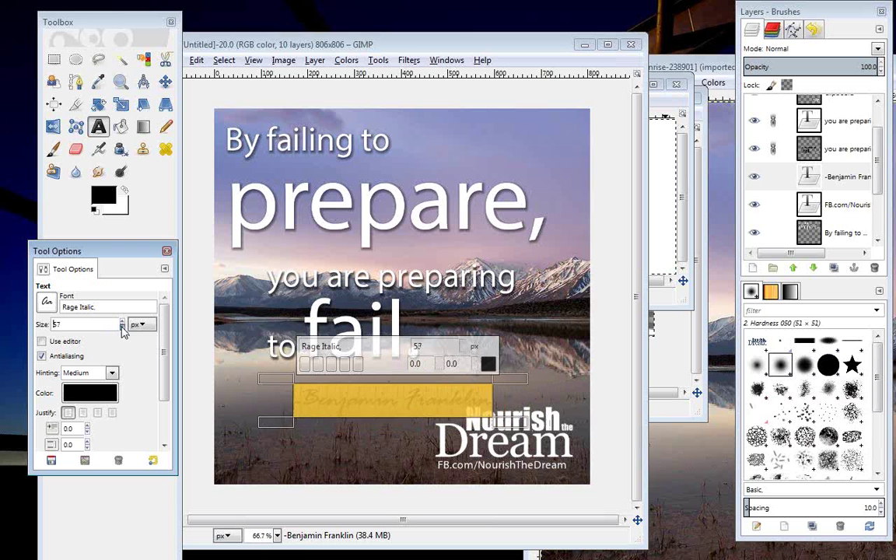
- Undo the accidental shift of the mountain photo and move the "-Benjamin Franklin" text up and right, between "fail." and the logo
click(165, 81)
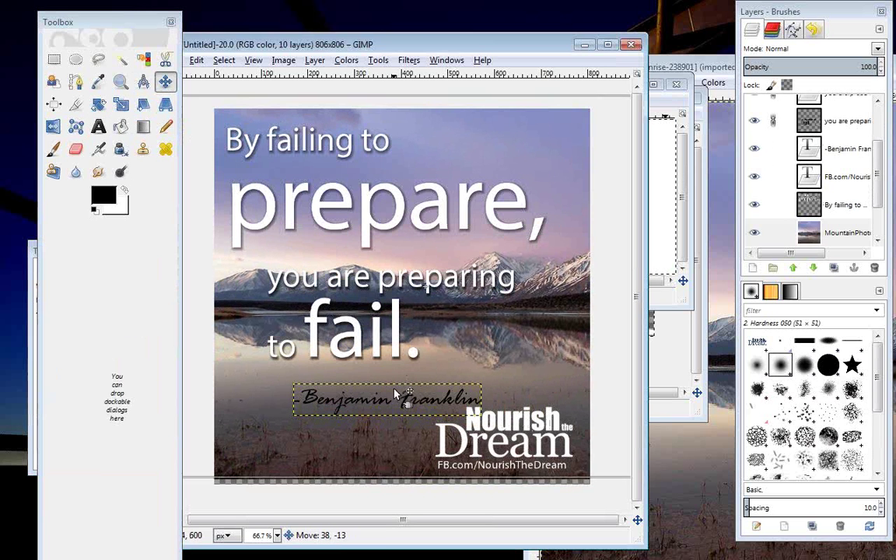
click(196, 61)
click(201, 68)
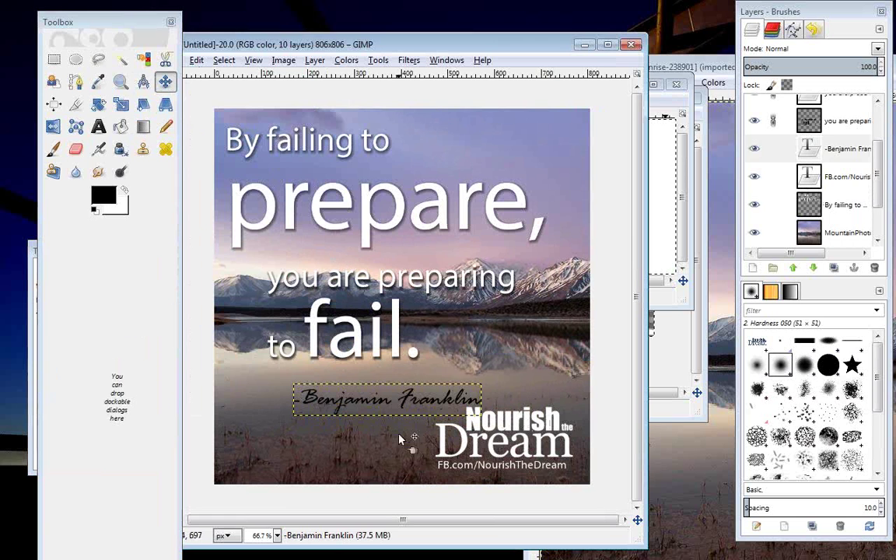
drag(308, 396, 381, 379)
- Change the color of the whole "-Benjamin Franklin" text to white (ffffff)
click(98, 126)
click(237, 230)
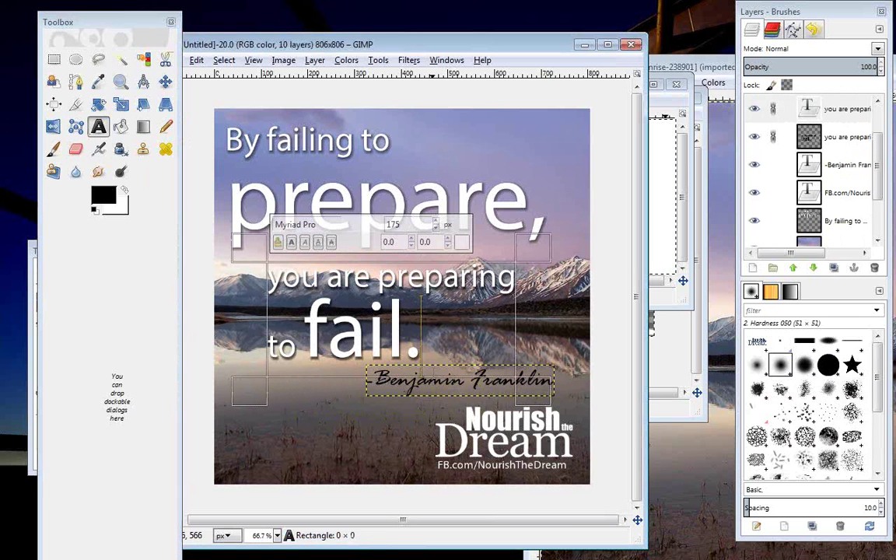
key(Escape)
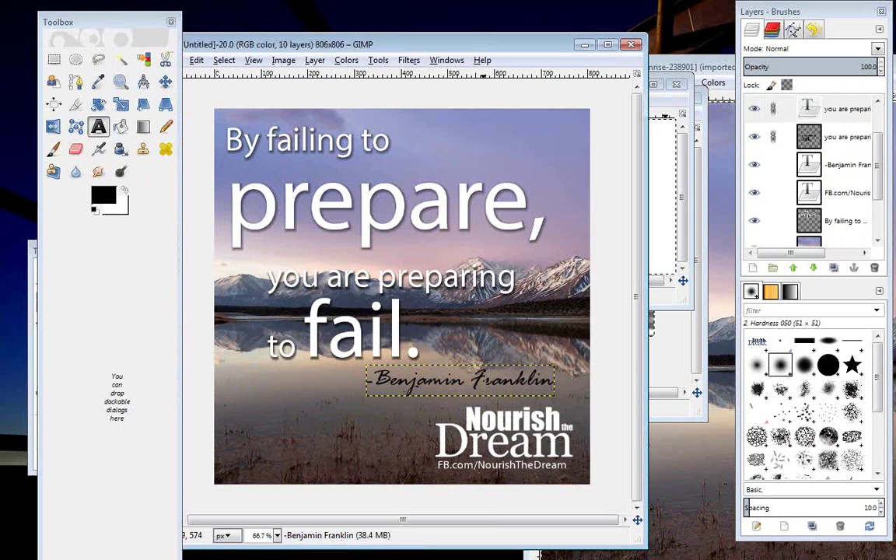
click(400, 377)
key(Escape)
click(398, 385)
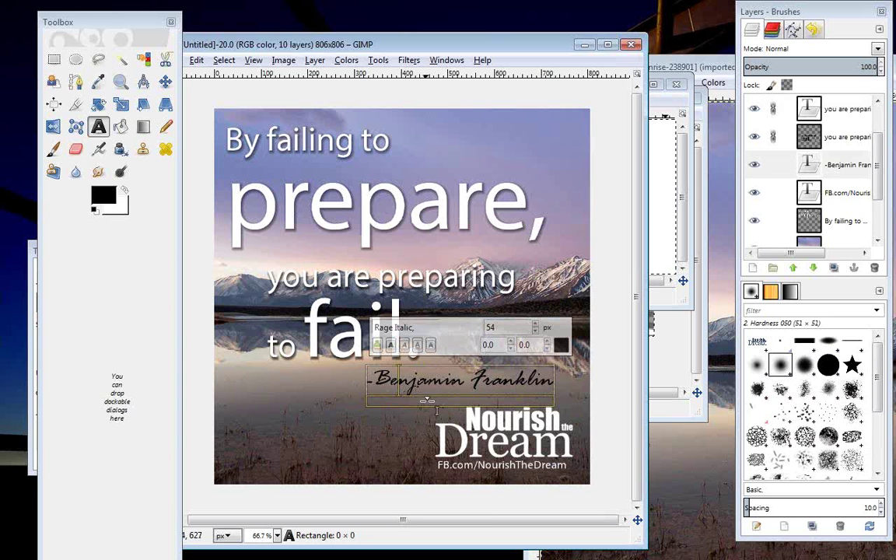
key(ctrl+a)
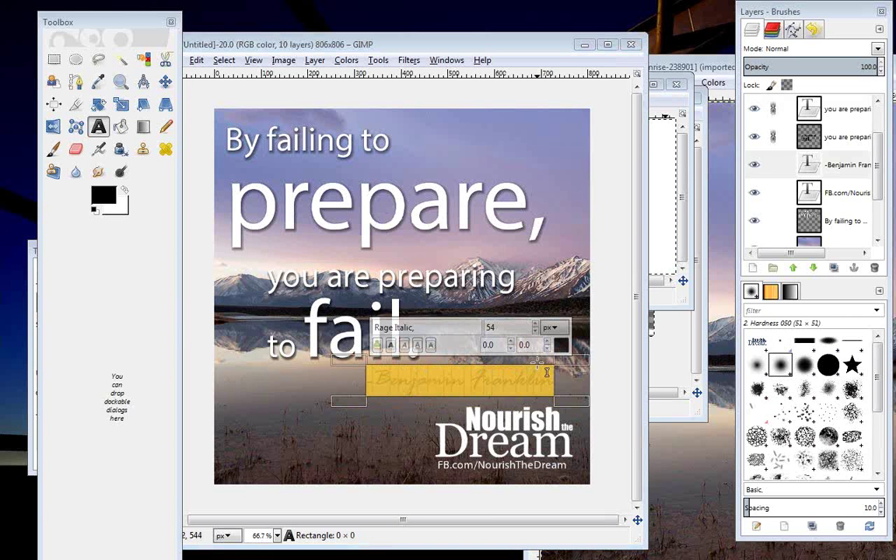
click(560, 345)
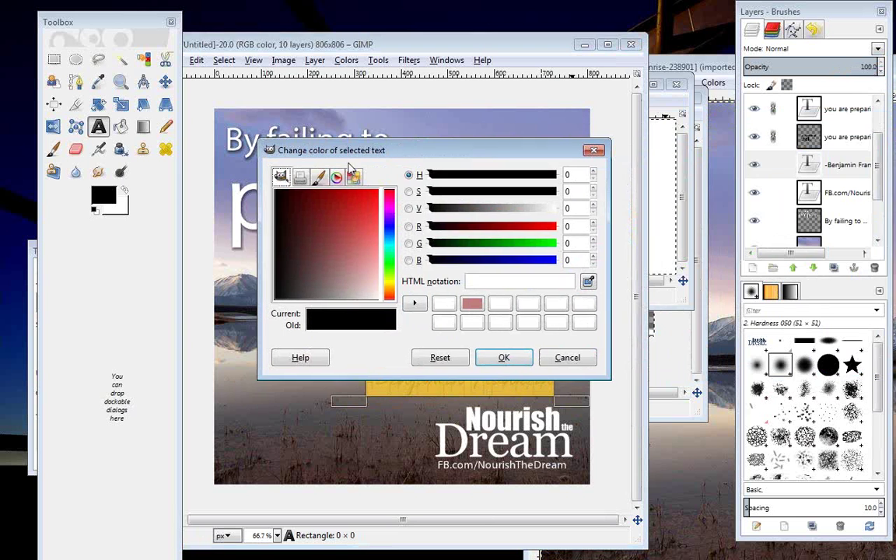
drag(325, 241, 384, 307)
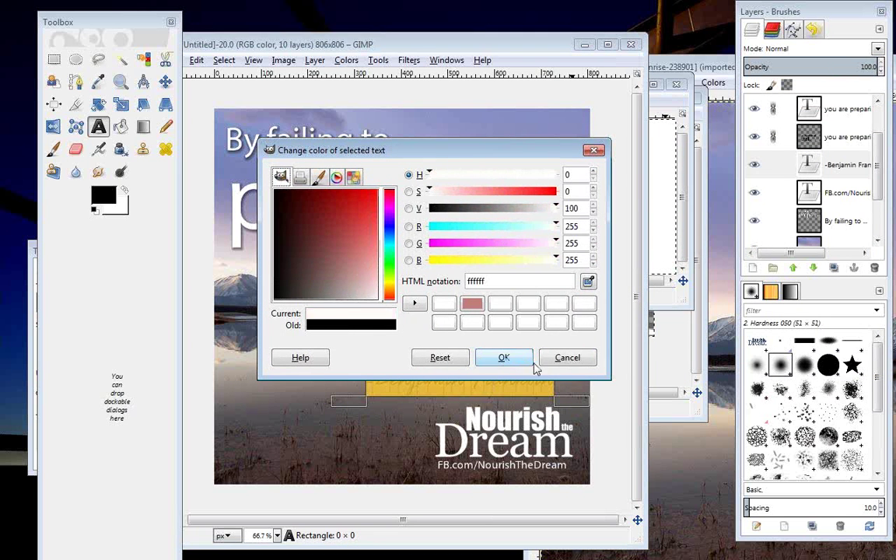
click(503, 358)
click(165, 81)
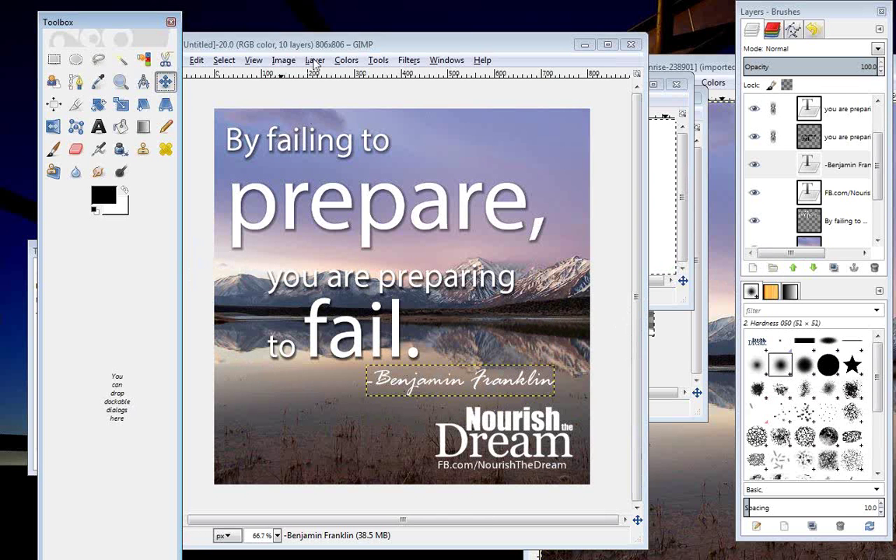
- Apply a black Drop Shadow to the "-Benjamin Franklin" text with opacity 62.5, distance 4 and size 9, merged with the layer
click(315, 61)
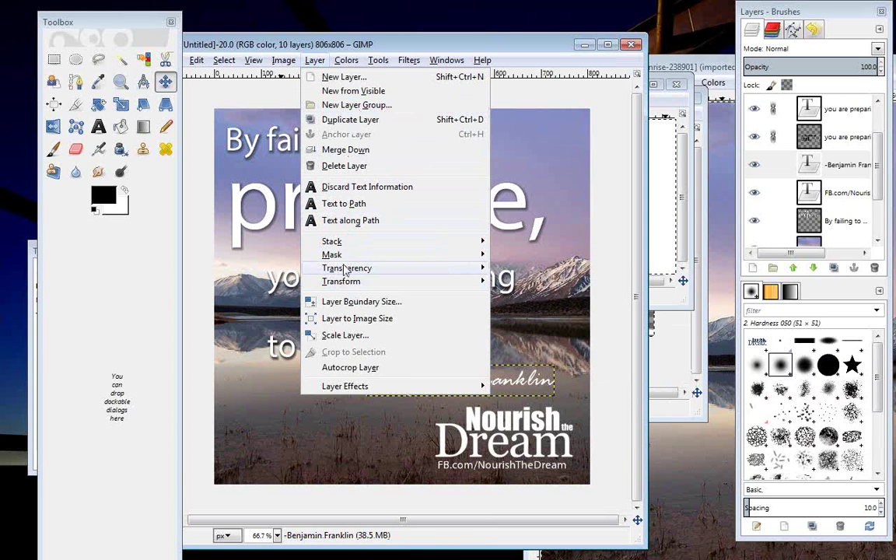
mouse_move(366, 386)
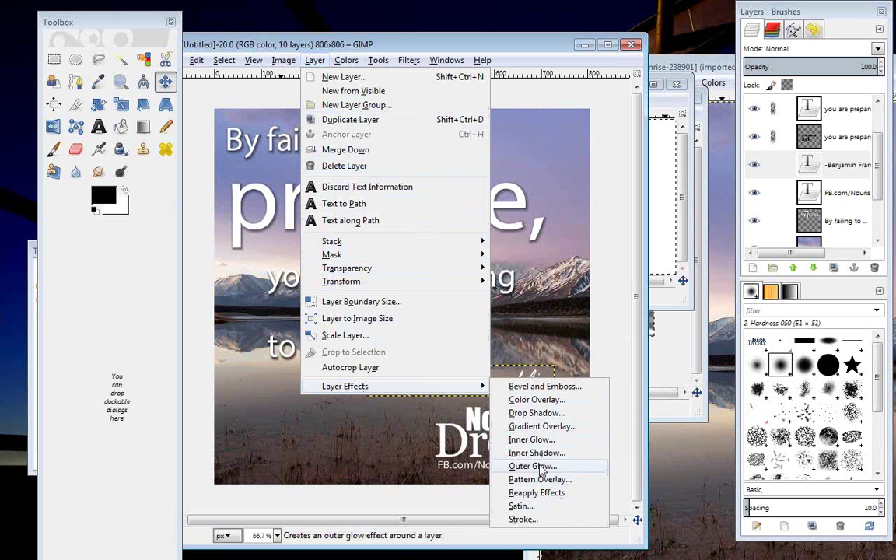
click(539, 416)
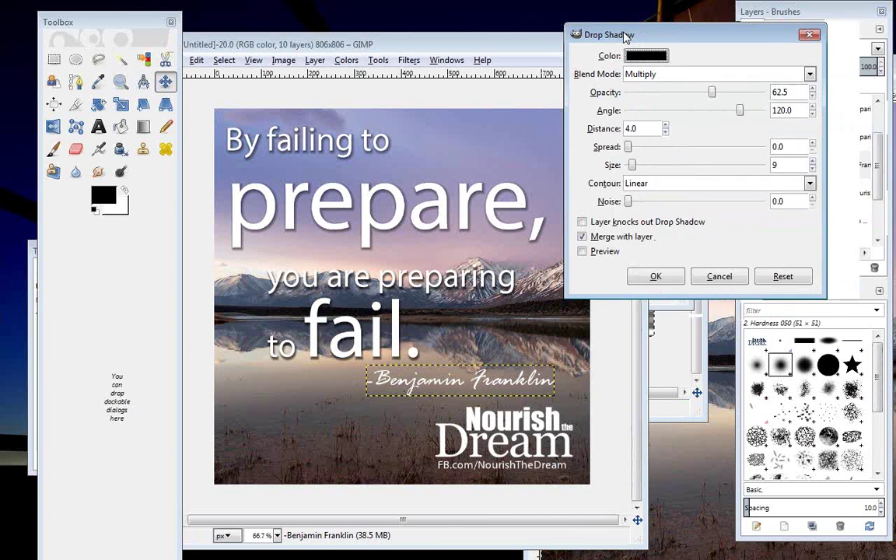
drag(626, 35, 600, 39)
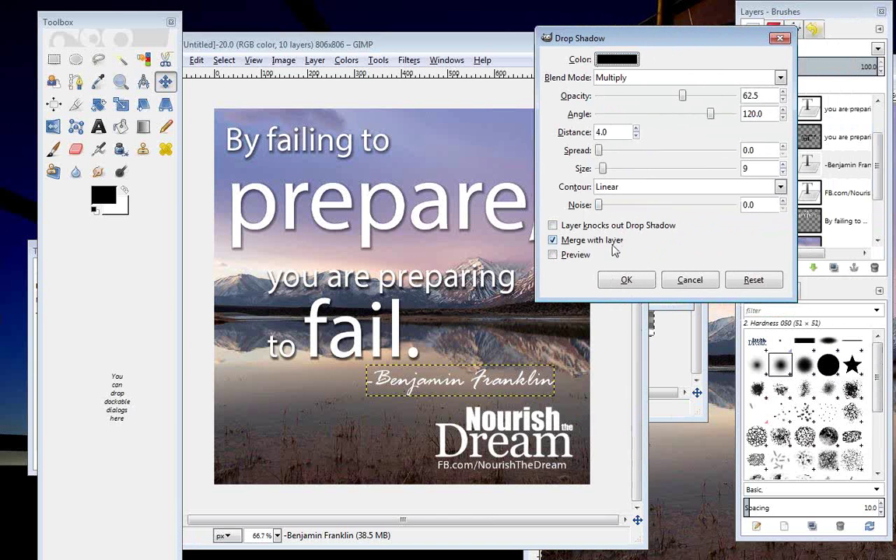
drag(545, 39, 500, 55)
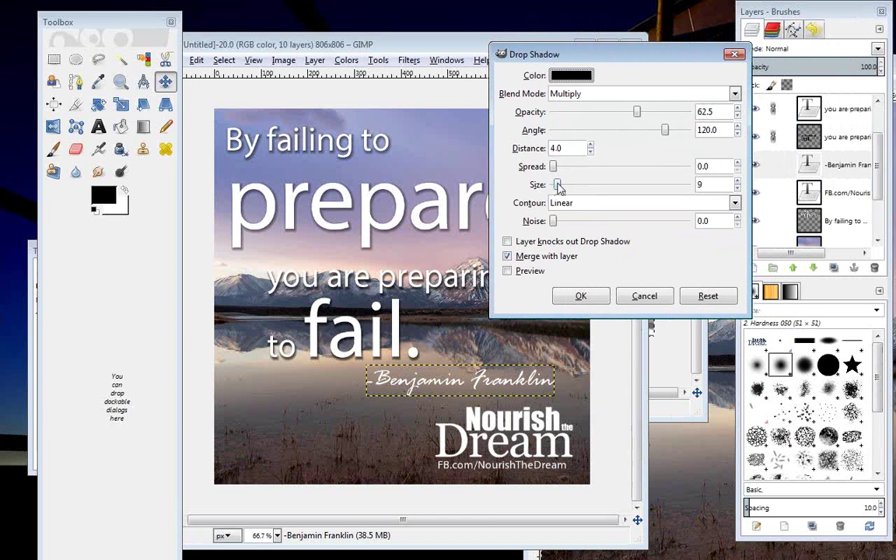
scroll(589, 147, up, 4)
drag(557, 184, 557, 186)
click(594, 295)
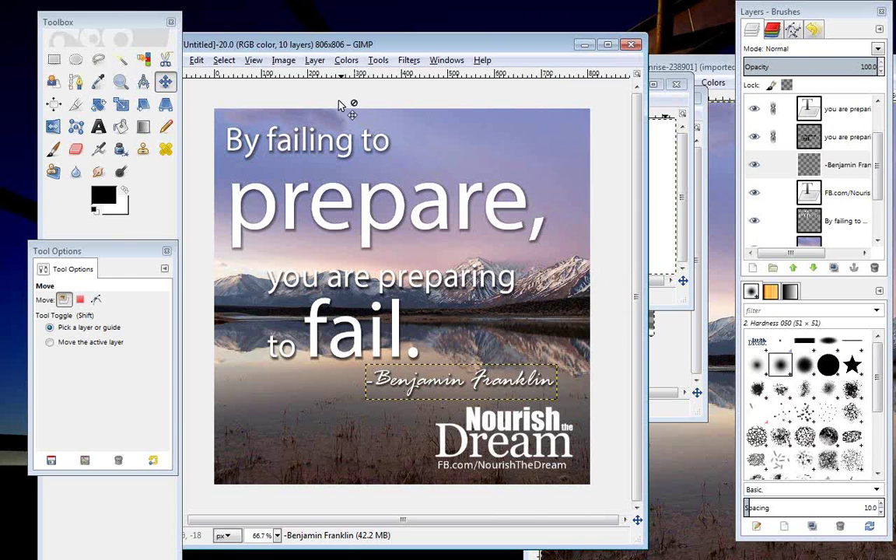
- Start saving the image and choose the Social Media Graphics folder on the Desktop as the destination
drag(109, 248, 93, 247)
click(251, 45)
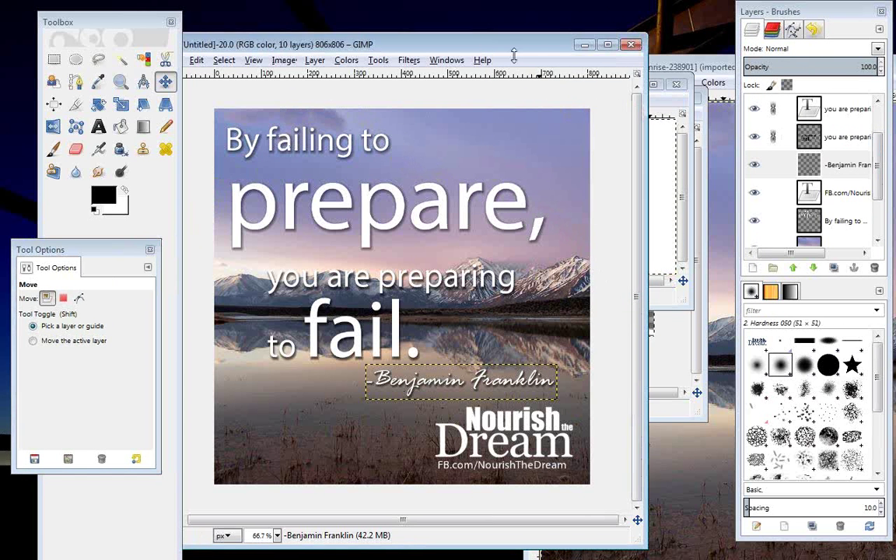
drag(345, 43, 424, 49)
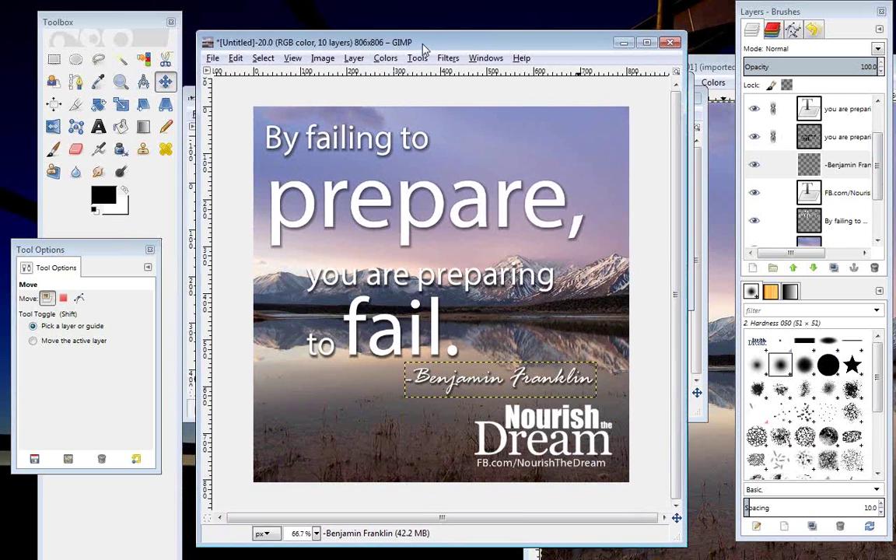
click(213, 58)
click(235, 171)
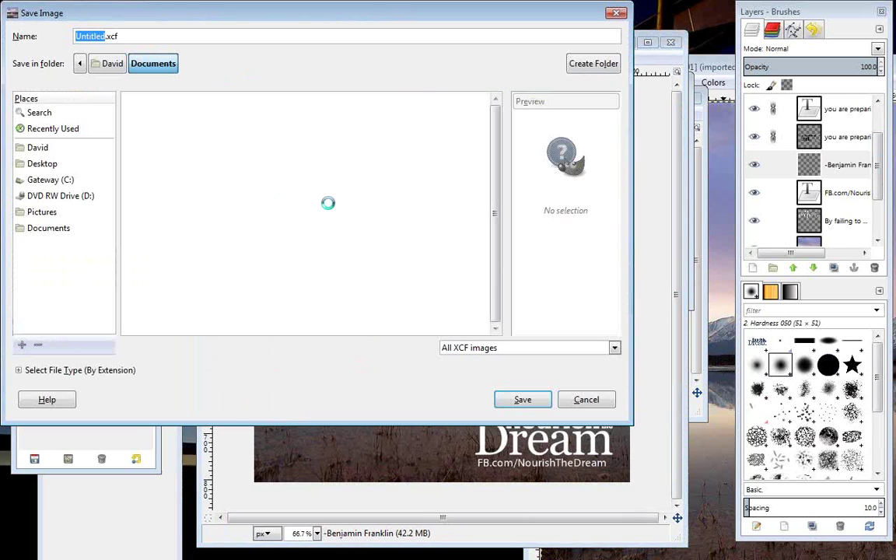
click(109, 35)
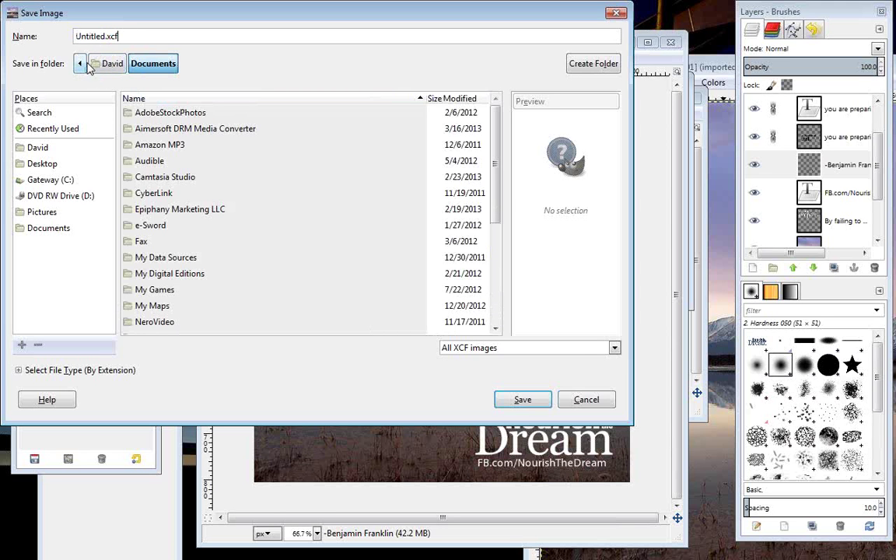
click(41, 164)
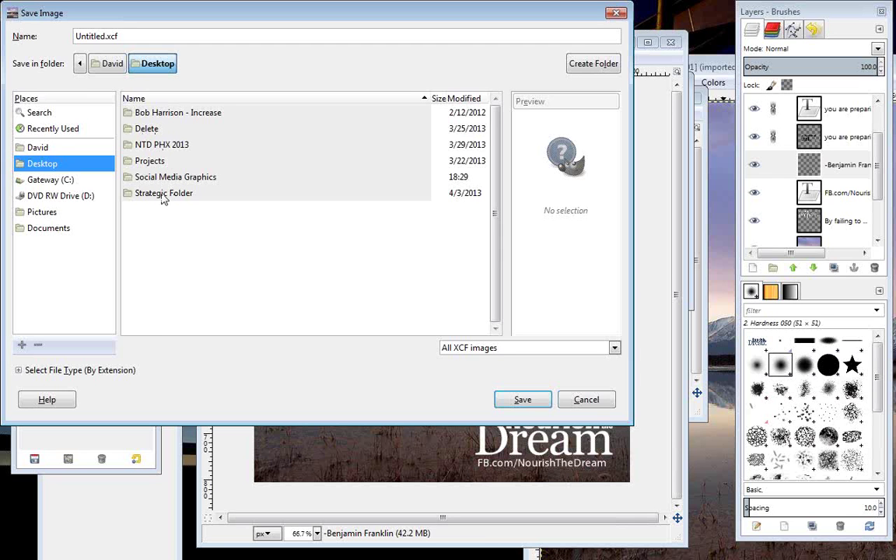
double_click(144, 176)
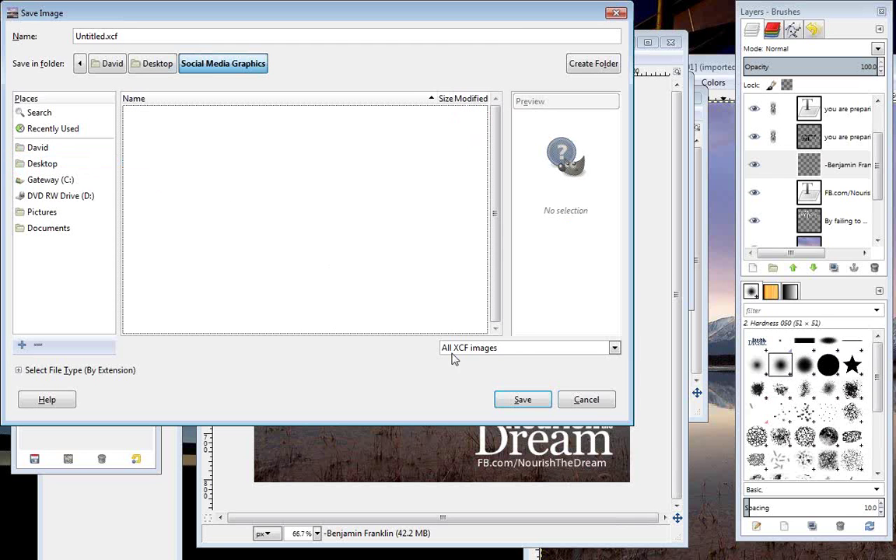
- Name the file BenFranklinQuote-FailToPrepare.xcf and save it
double_click(102, 36)
click(107, 35)
drag(106, 35, 46, 47)
text(BenFranklinQuote-Prep)
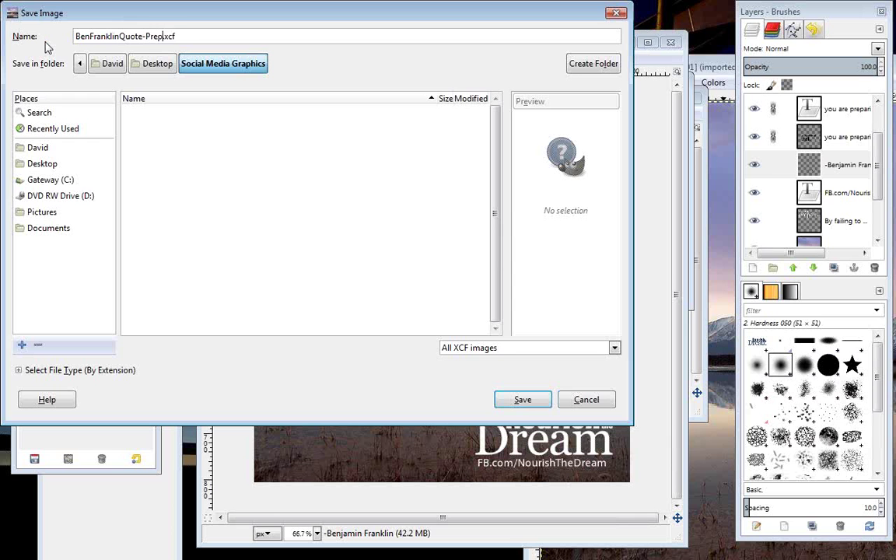
key(BackSpace)
key(BackSpace)
key(BackSpace)
key(BackSpace)
text(FailToPrepare)
click(522, 399)
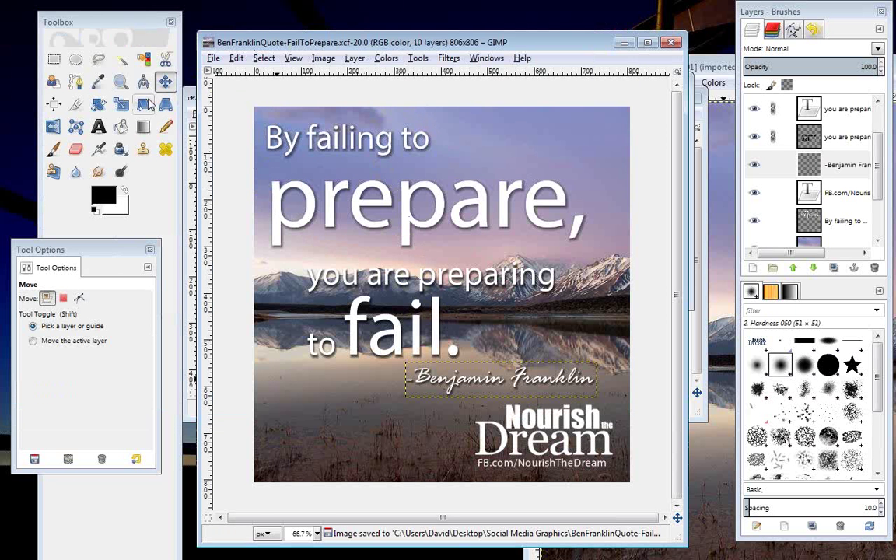
- Move the "you are preparing to fail." text up slightly, closer to "prepare,", and save the file again
click(123, 73)
mouse_move(318, 286)
mouse_down()
mouse_move(305, 262)
mouse_move(313, 270)
mouse_up()
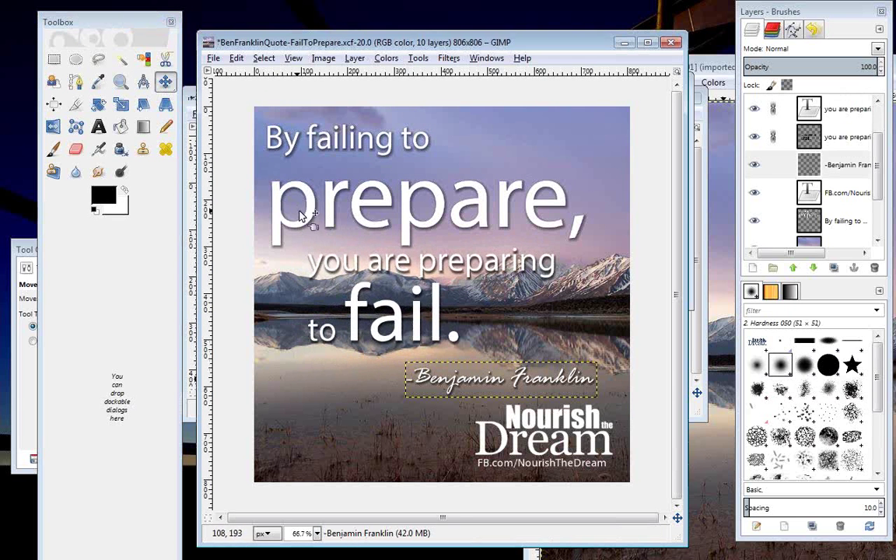
click(213, 60)
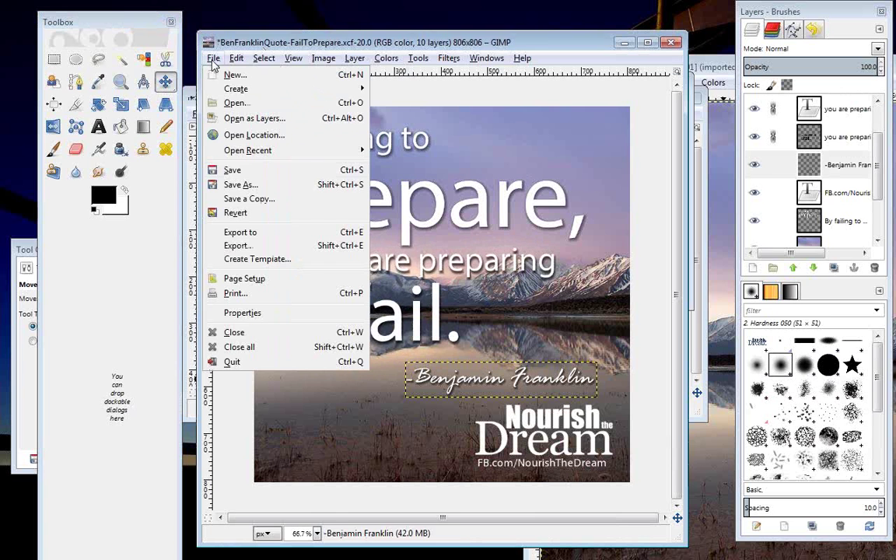
click(215, 170)
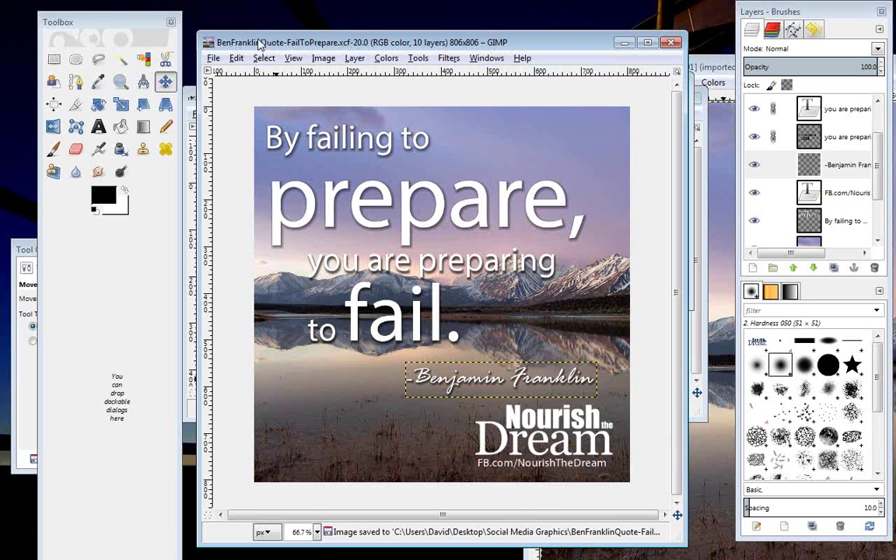
- Open the export settings for the finished quote image
click(214, 60)
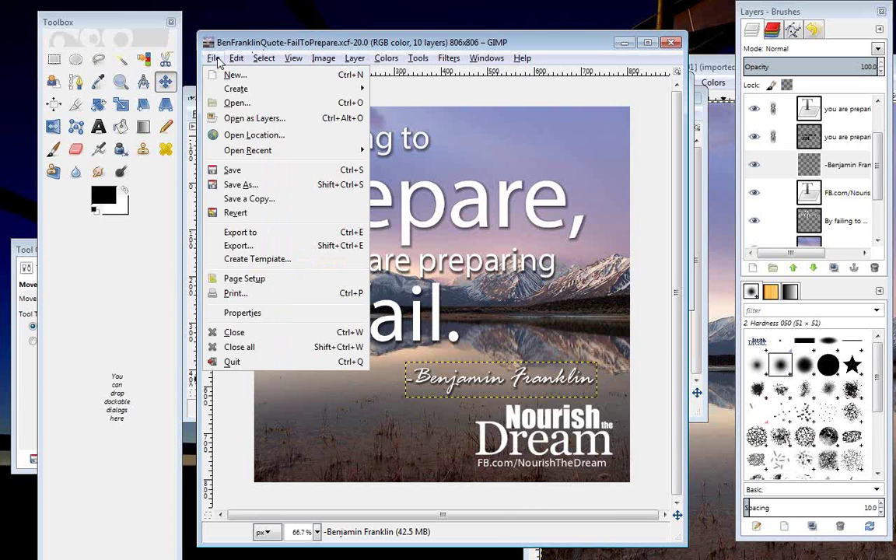
click(238, 245)
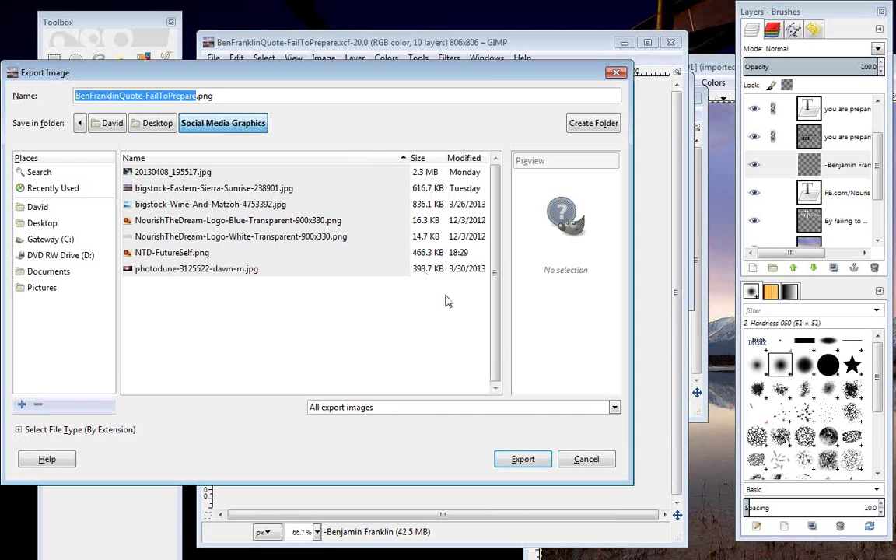
click(335, 411)
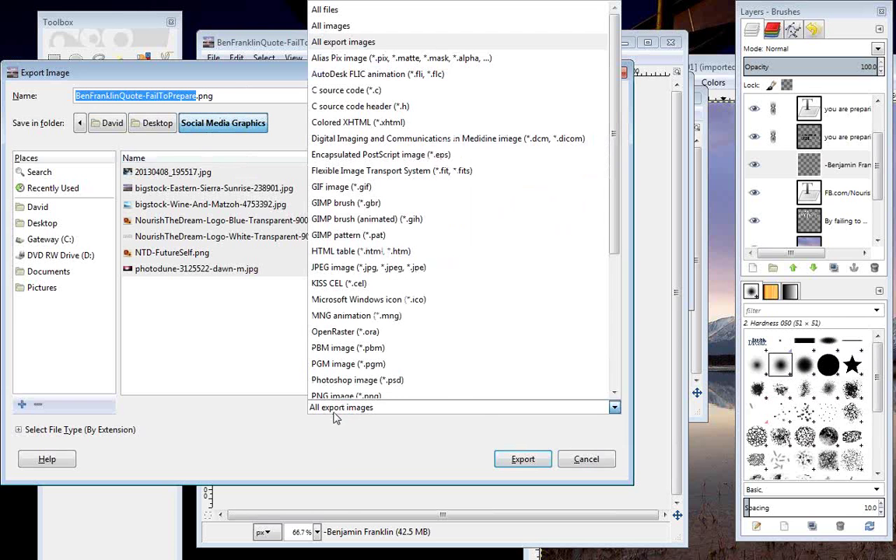
click(334, 414)
click(333, 416)
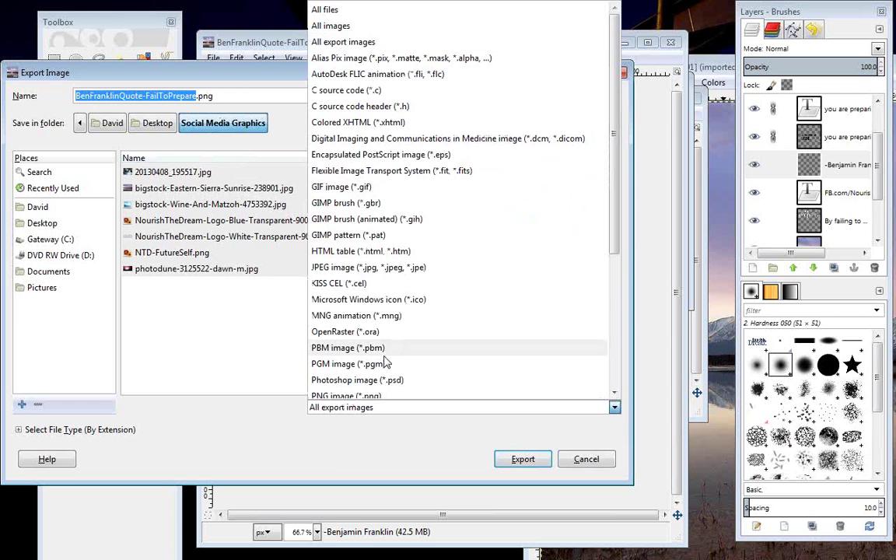
click(347, 268)
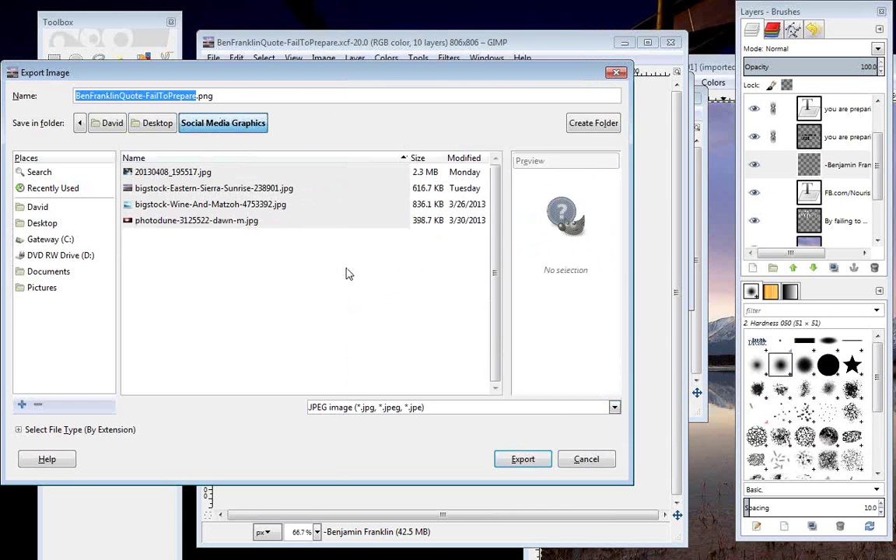
click(210, 93)
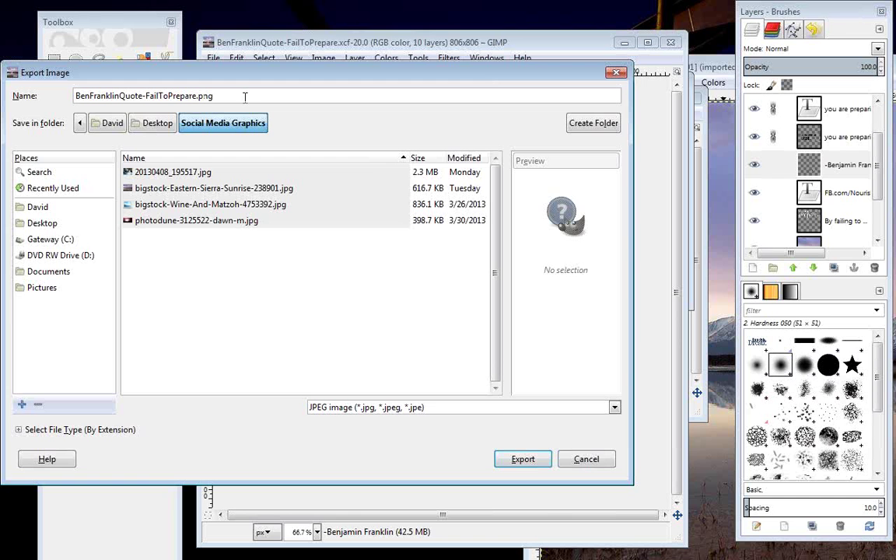
drag(222, 95, 197, 97)
click(367, 407)
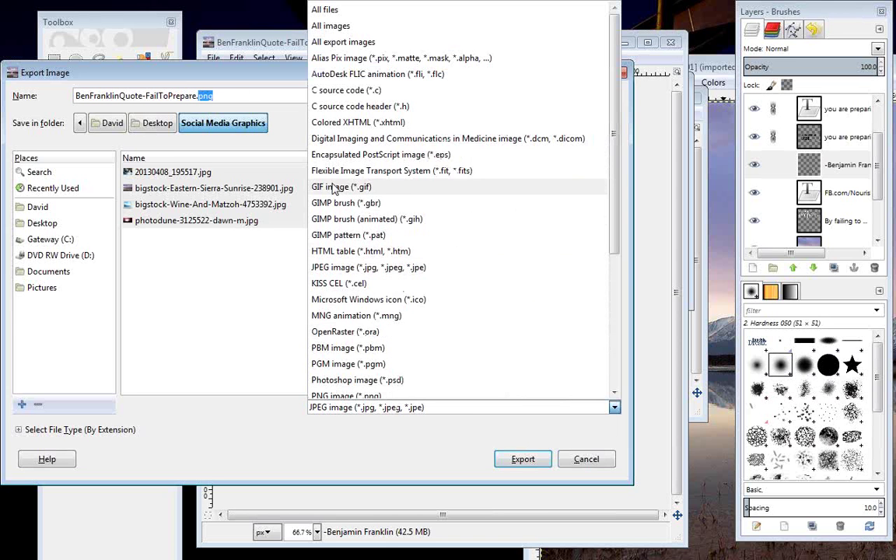
click(454, 416)
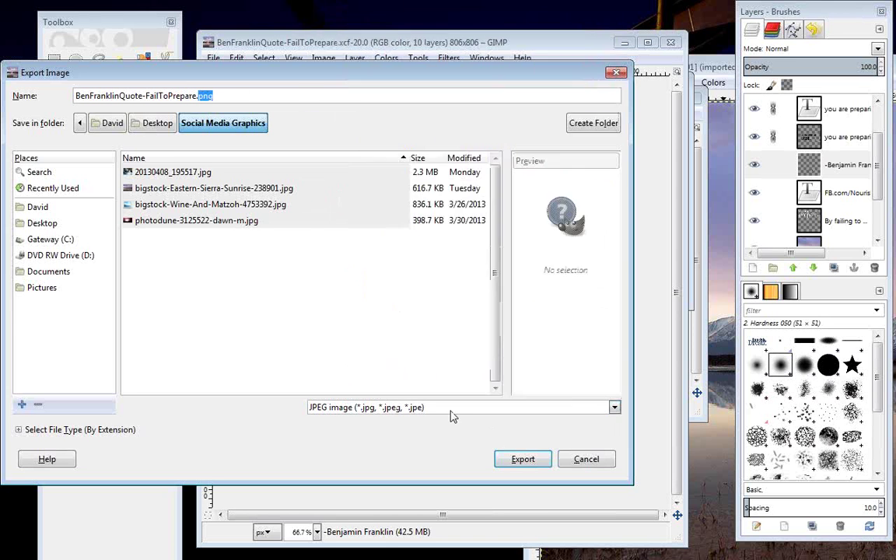
click(452, 413)
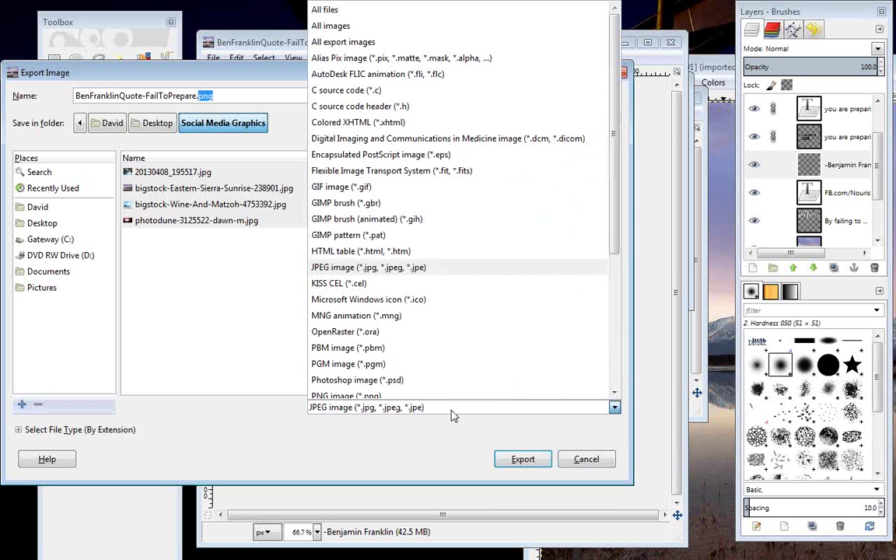
click(21, 432)
click(20, 430)
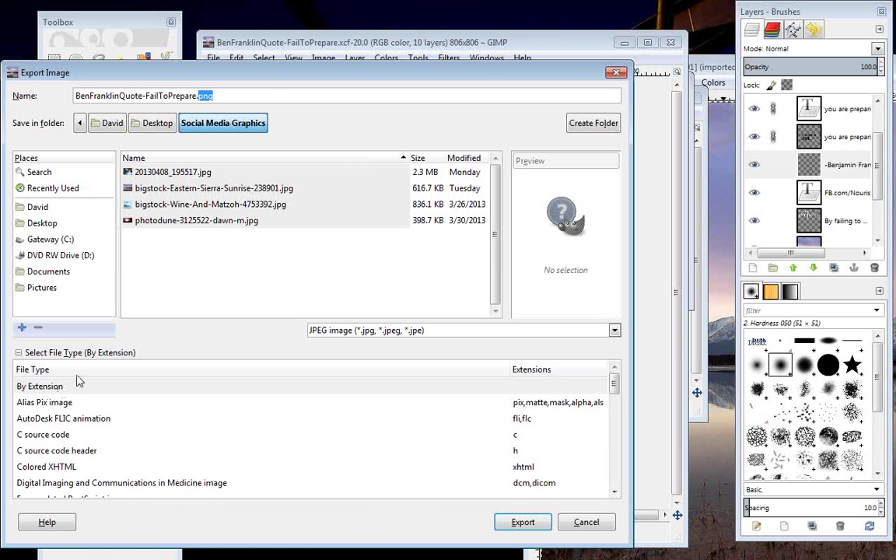
click(19, 352)
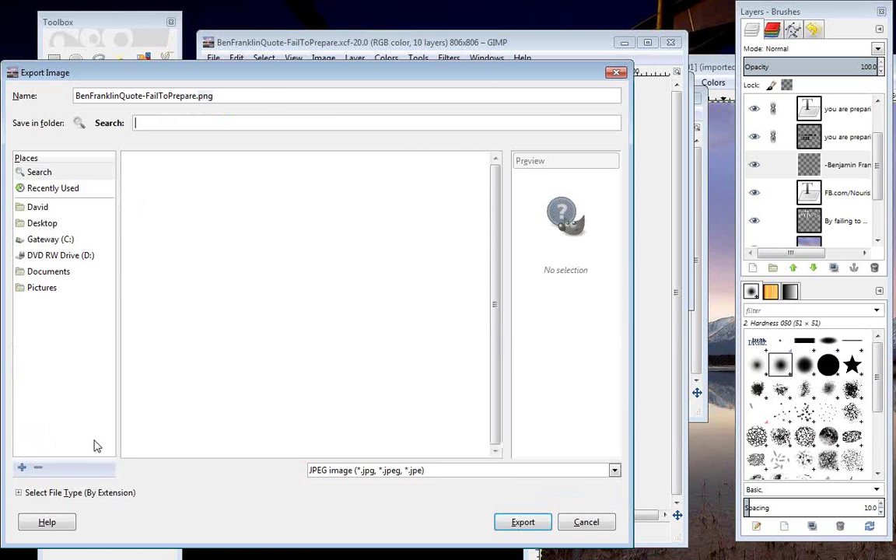
- Set the export file filter to PNG image and try to export as BenFranklinQuote-FailToPrepare.png
click(354, 472)
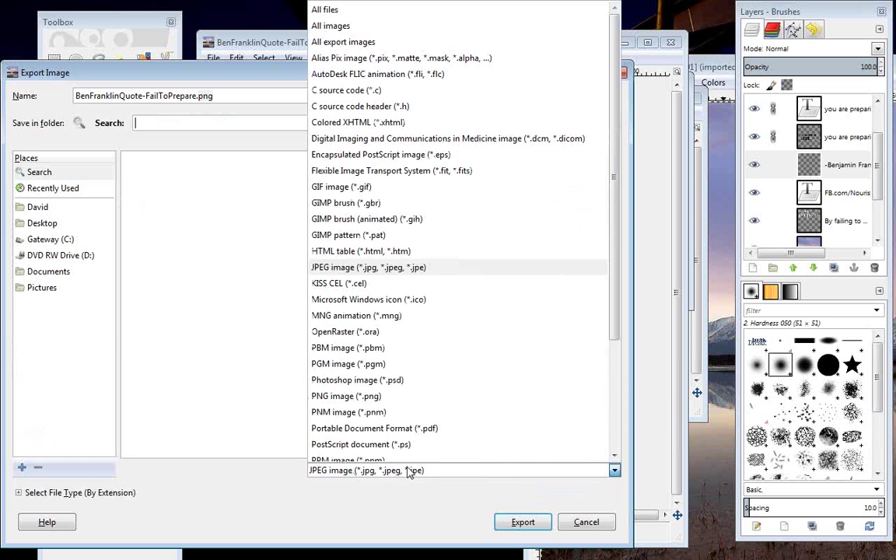
click(381, 399)
click(224, 94)
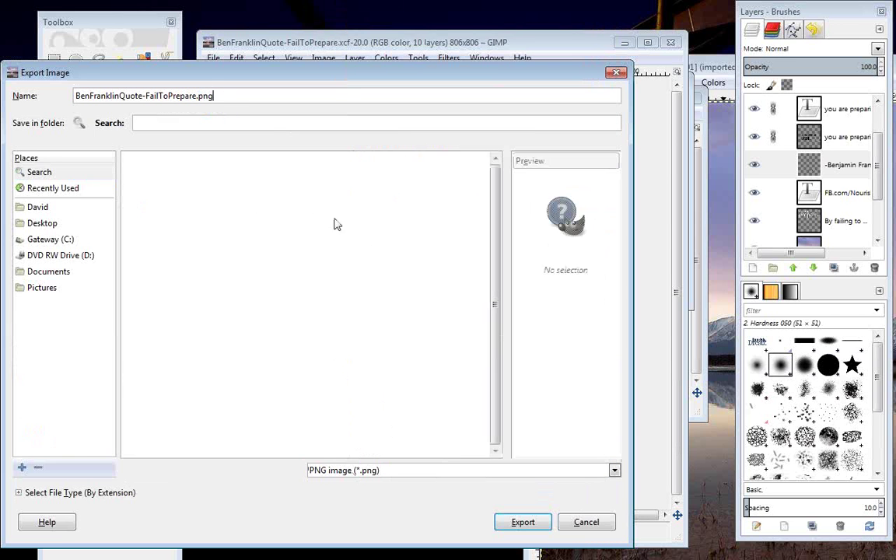
click(523, 522)
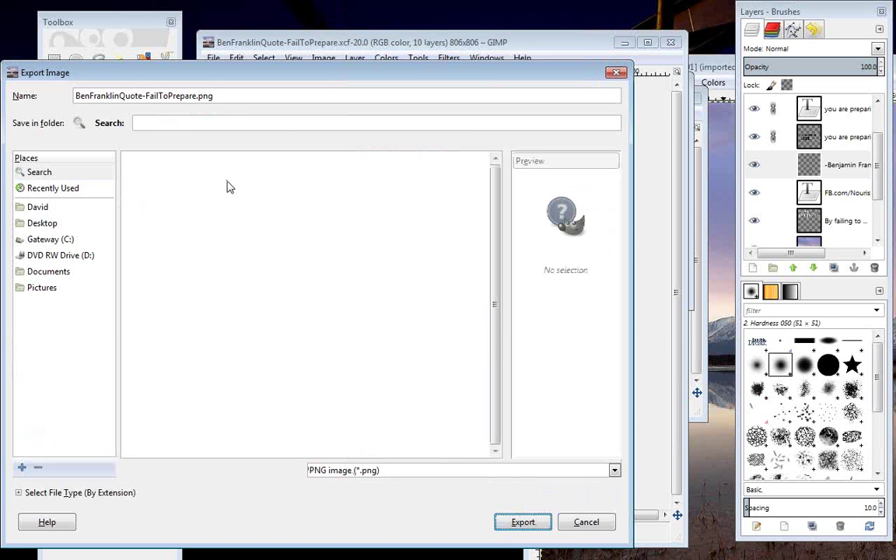
click(523, 522)
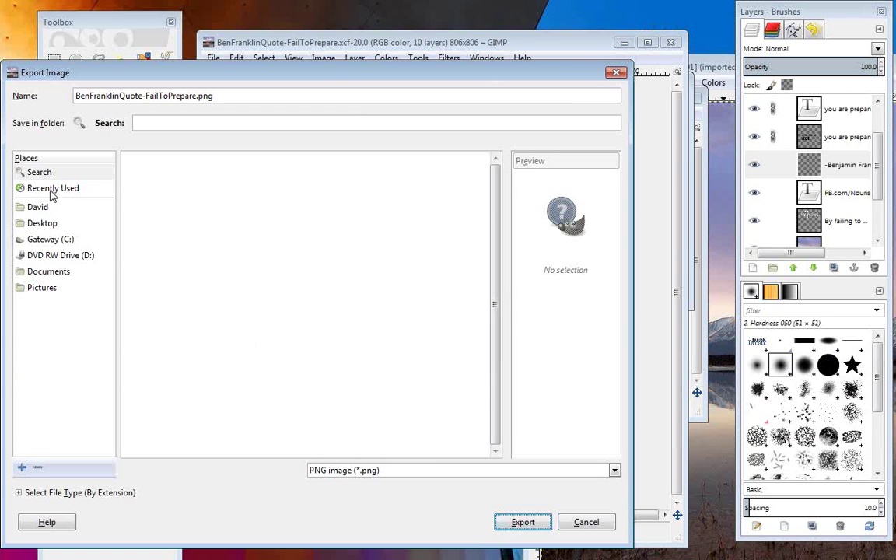
- Choose the Social Media Graphics folder on the Desktop and export the PNG there, accepting the offered PNG options
click(35, 224)
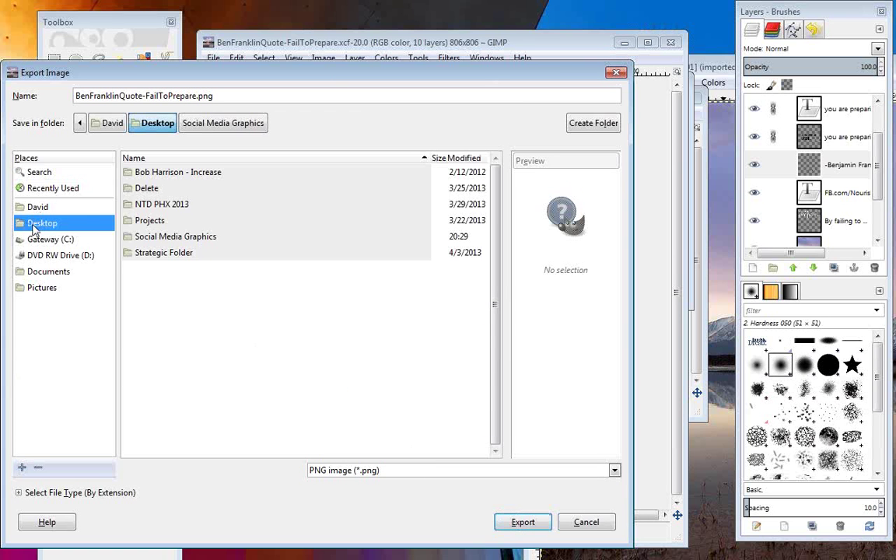
double_click(144, 237)
click(523, 525)
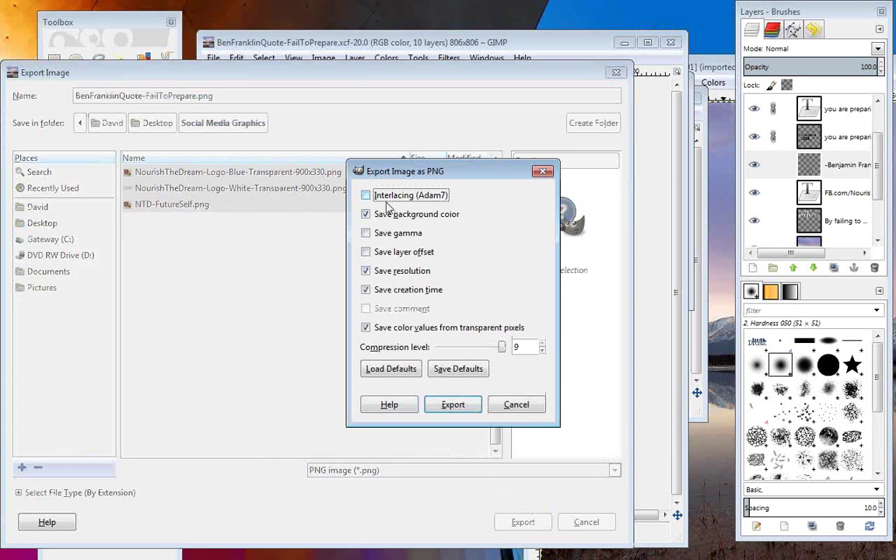
click(452, 405)
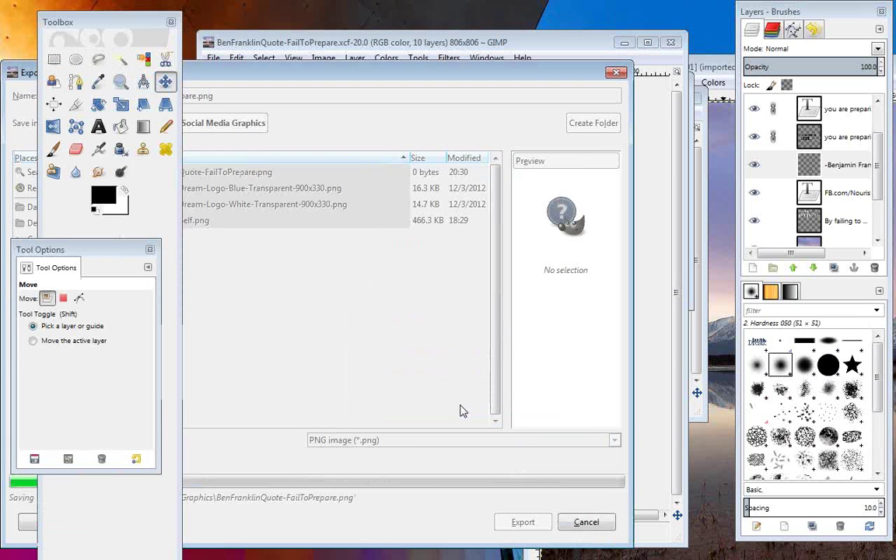
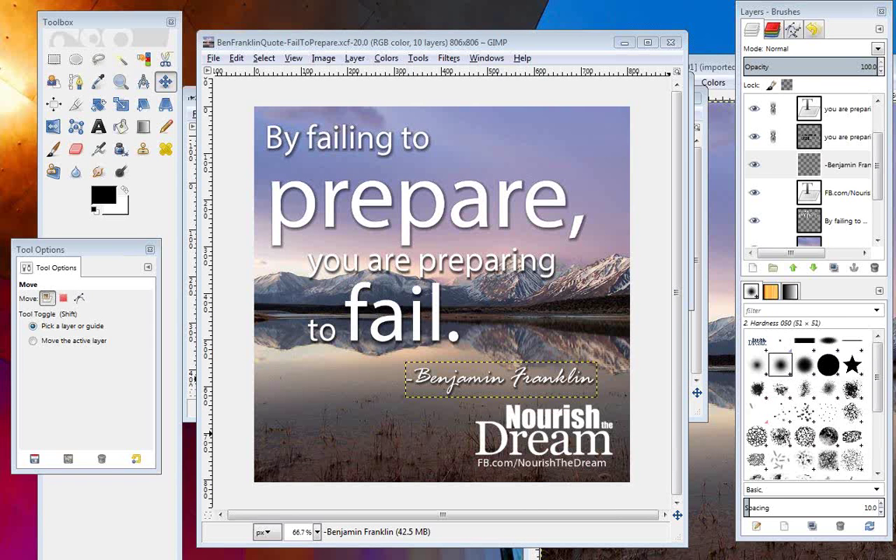
- Switch to Windows Explorer and open the Social Media Graphics folder
click(536, 554)
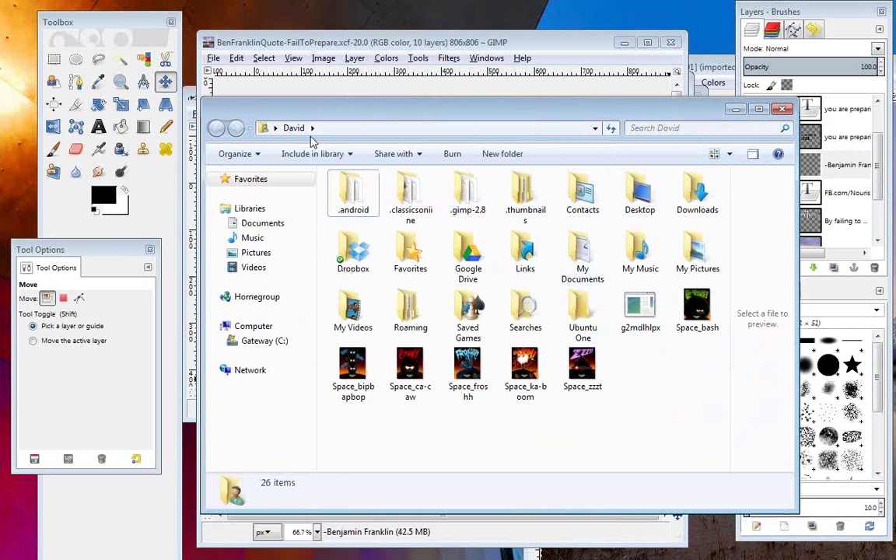
click(274, 126)
click(700, 444)
click(276, 129)
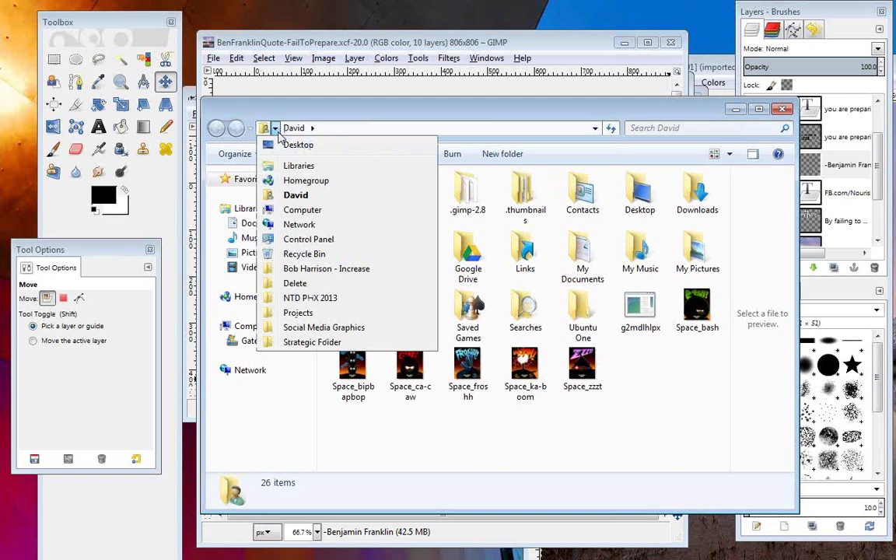
click(309, 327)
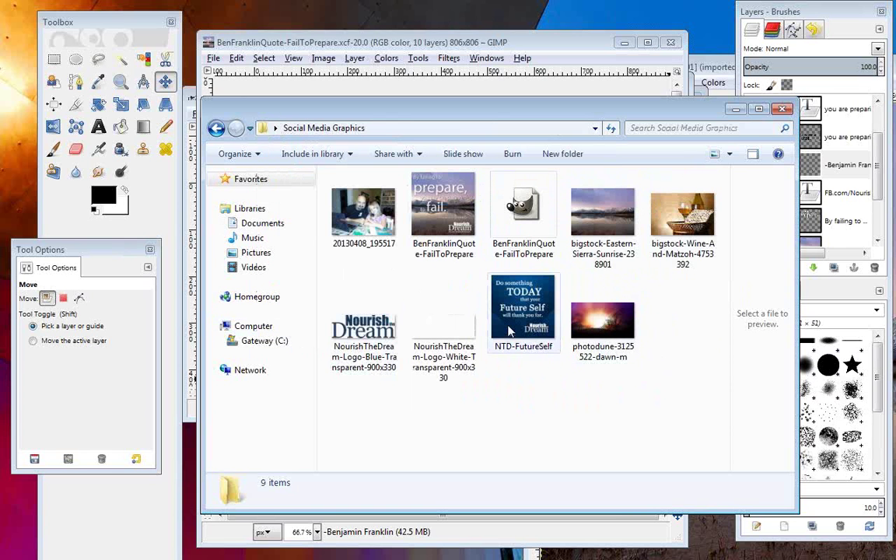
- Open the exported BenFranklinQuote-FailToPrepare PNG in Windows Photo Viewer and enlarge the viewer window to check the graphic
click(442, 199)
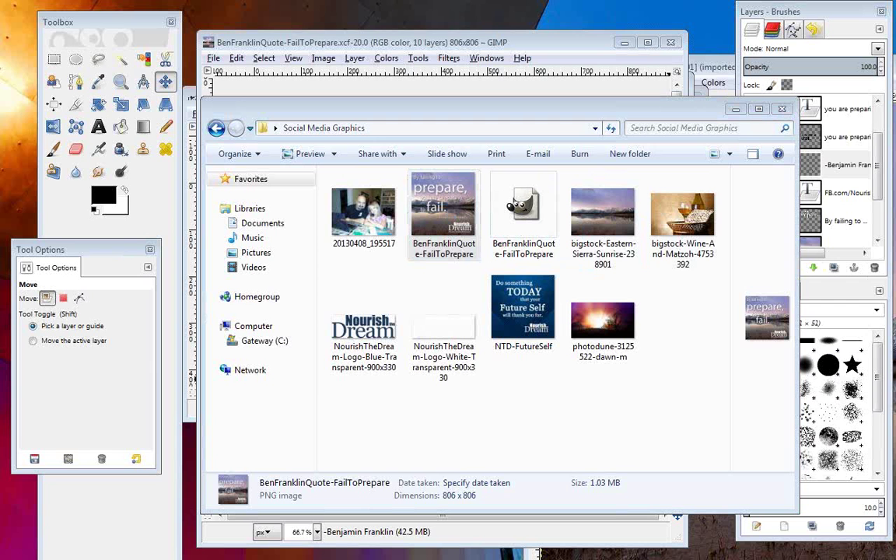
key(Return)
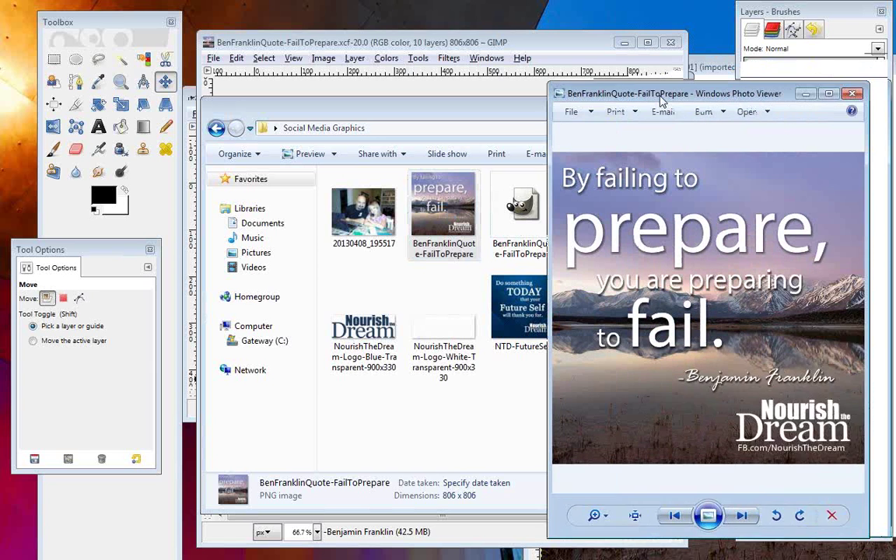
drag(646, 95, 327, 49)
drag(544, 487, 735, 535)
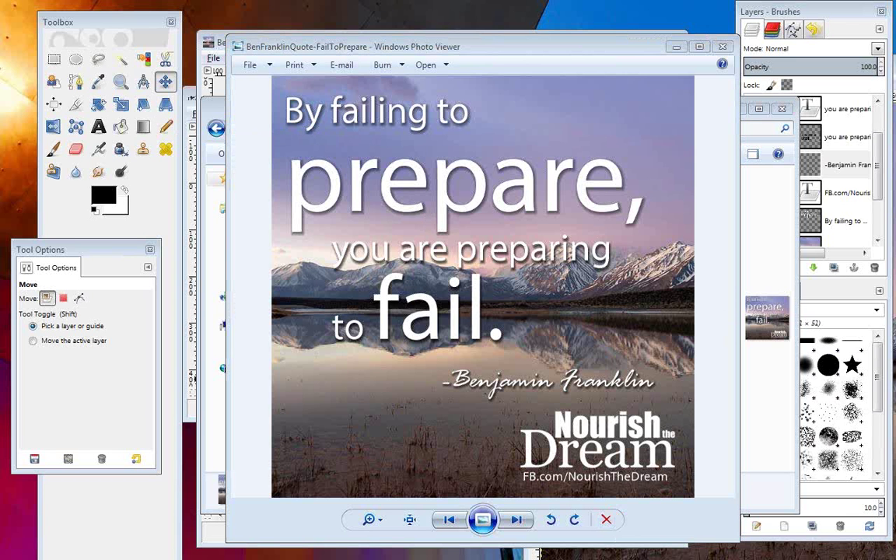
key(alt+Tab)
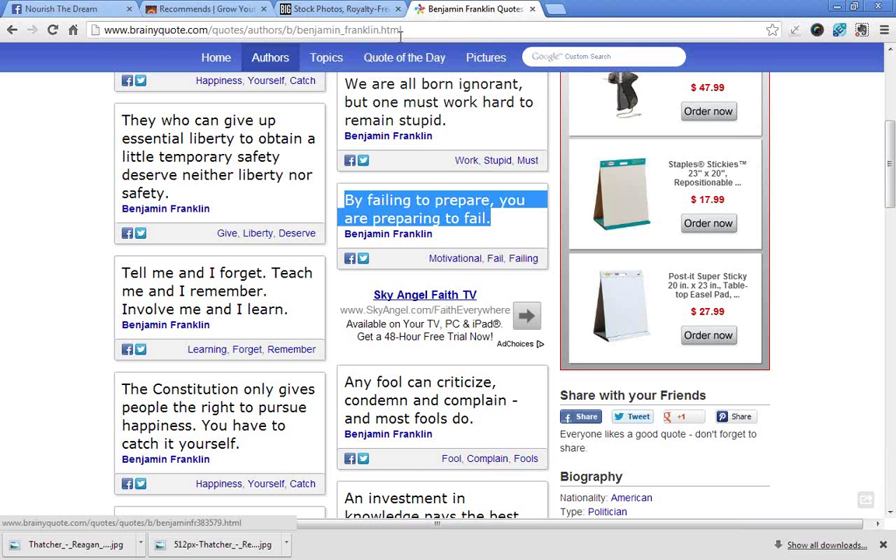
click(532, 9)
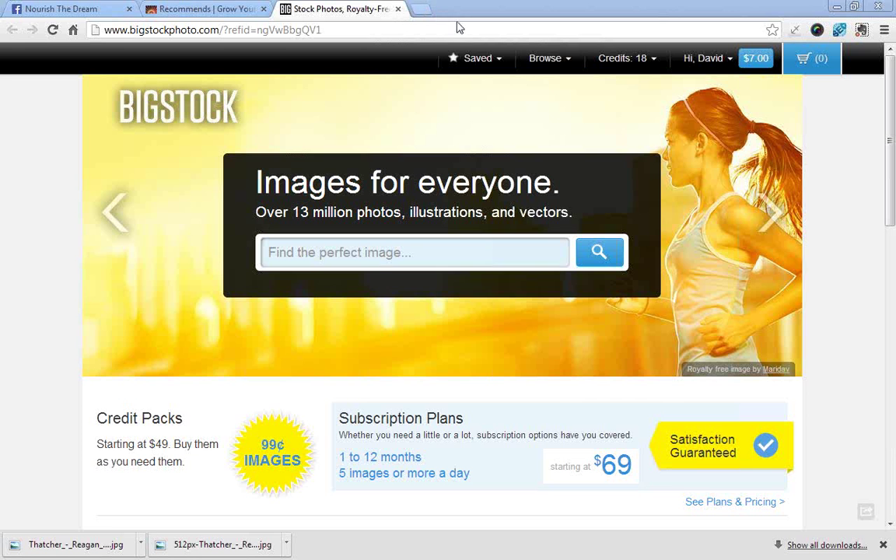
click(704, 58)
drag(795, 128, 467, 8)
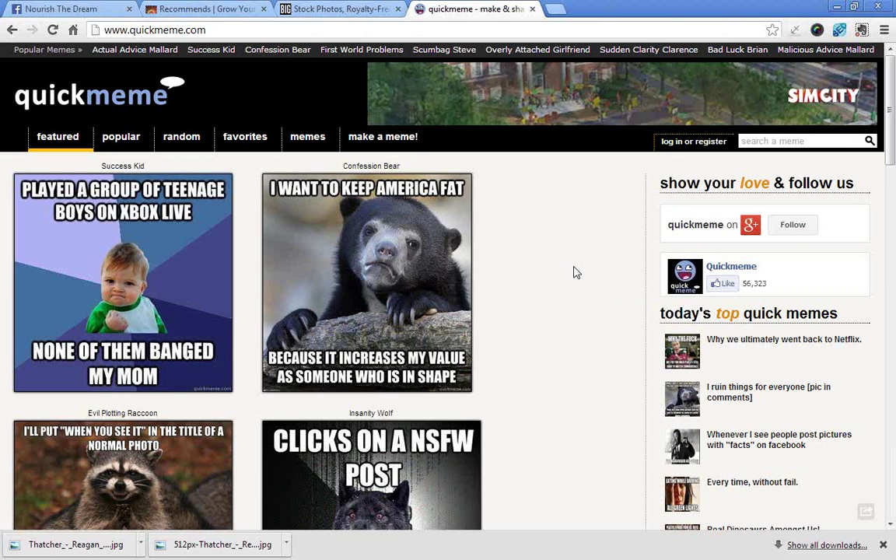
- Find a Success Kid meme among the featured memes and start adding a custom caption to it
scroll(576, 272, down, 7)
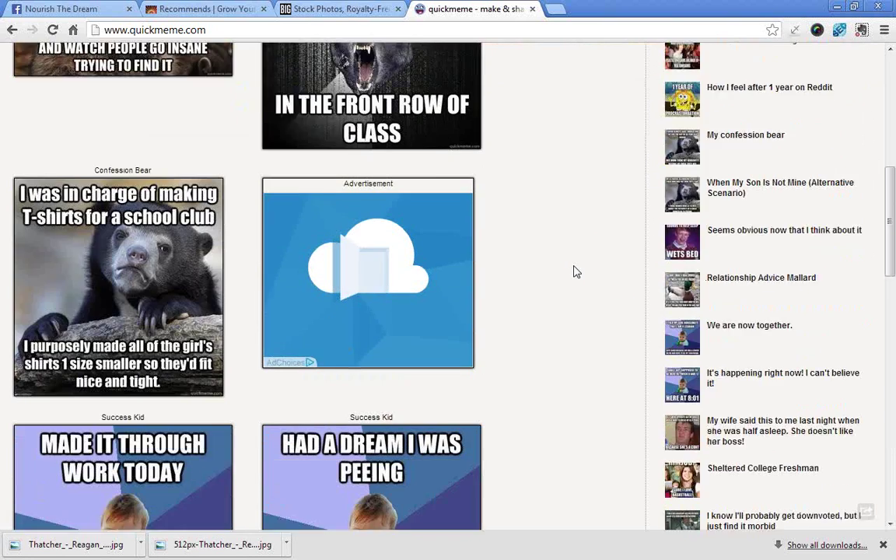
scroll(576, 272, down, 2)
scroll(577, 272, down, 2)
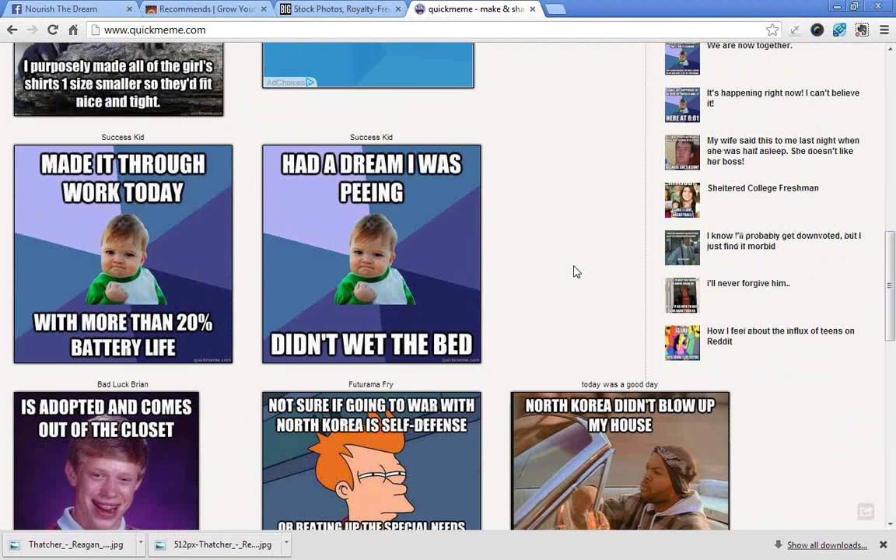
scroll(577, 273, down, 1)
scroll(576, 272, up, 2)
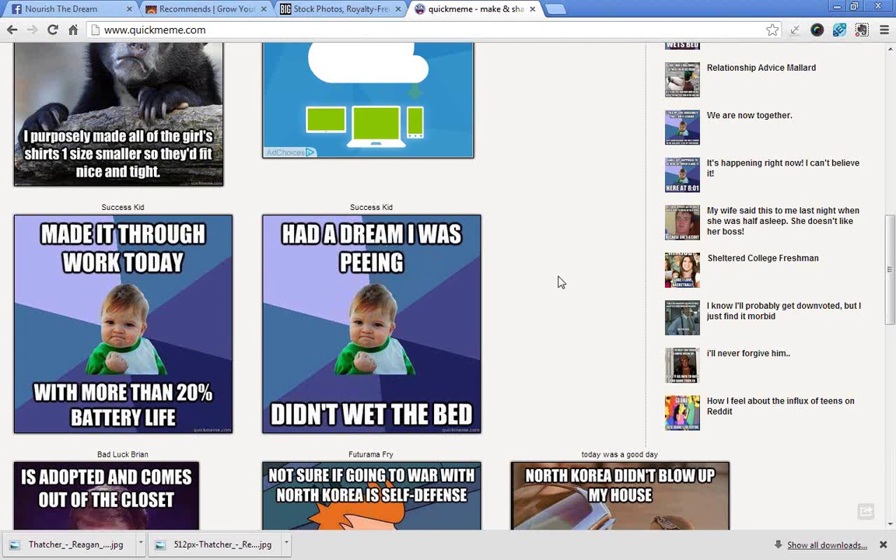
mouse_move(386, 259)
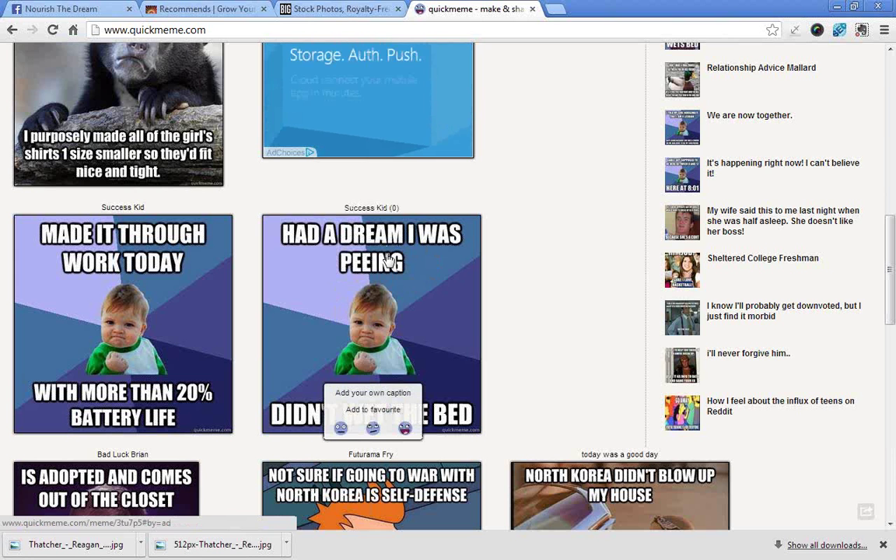
click(372, 393)
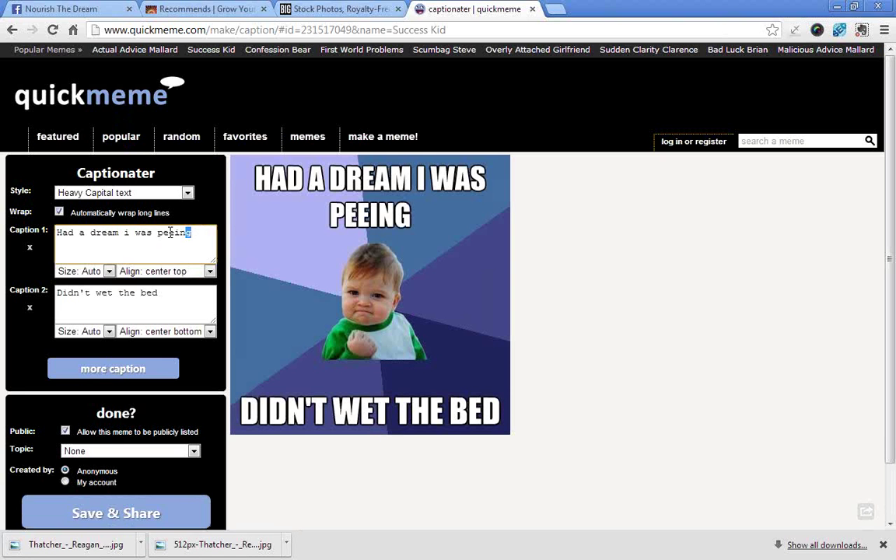
- Replace the meme's first caption with "Shared an image to Facebook"
drag(201, 232, 15, 218)
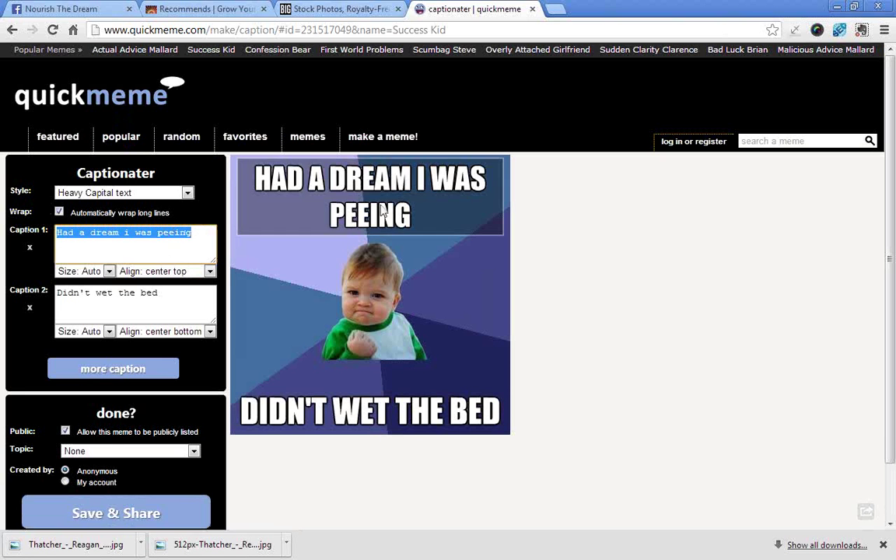
click(177, 232)
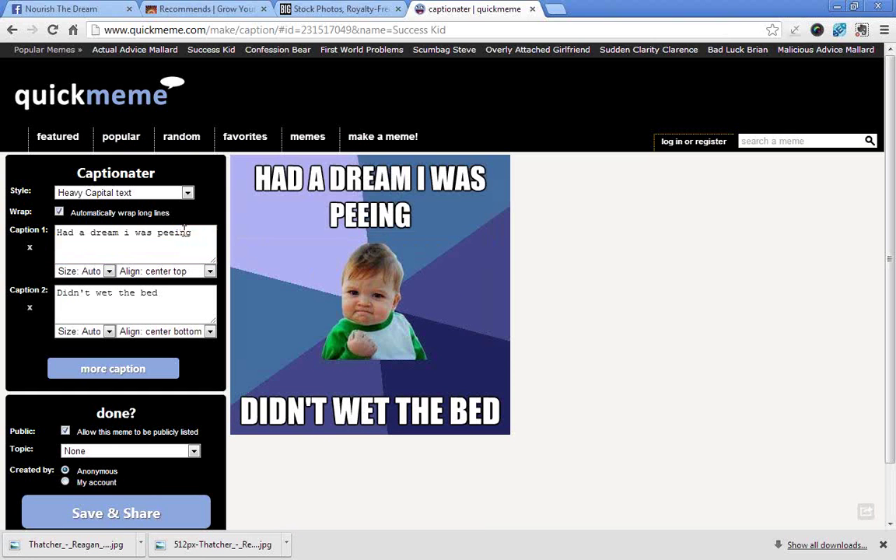
drag(192, 232, 59, 230)
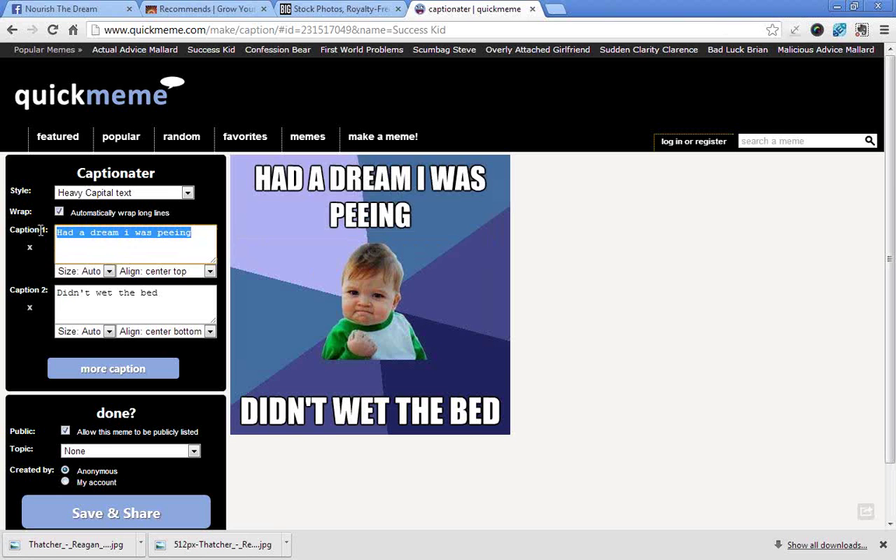
text(Shared )
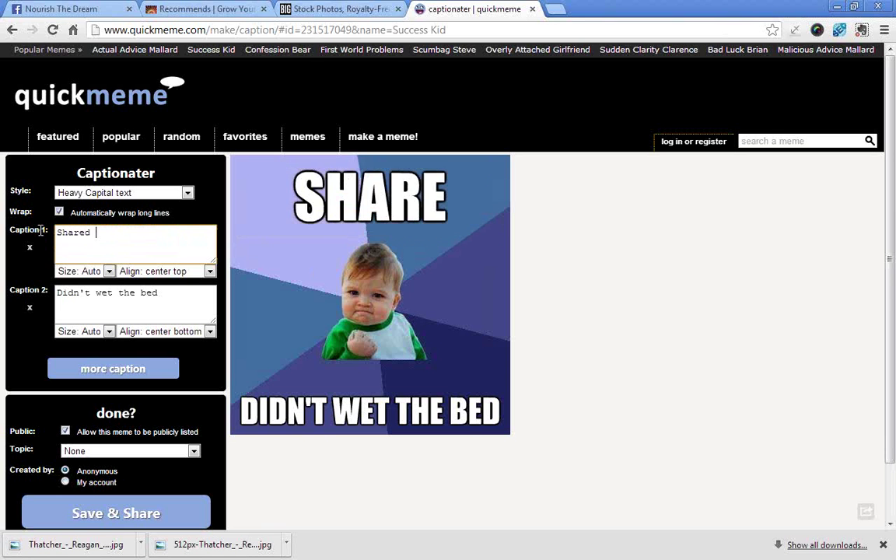
text(an image to F)
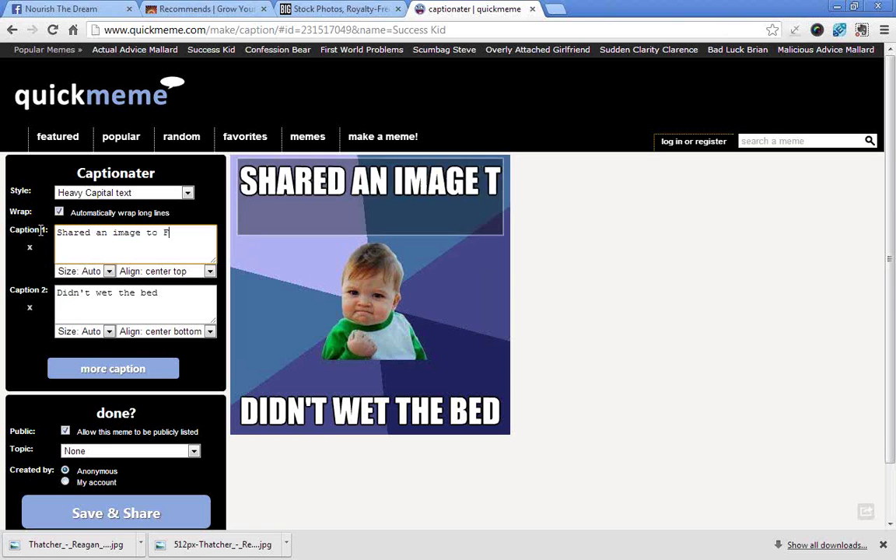
text(acebook)
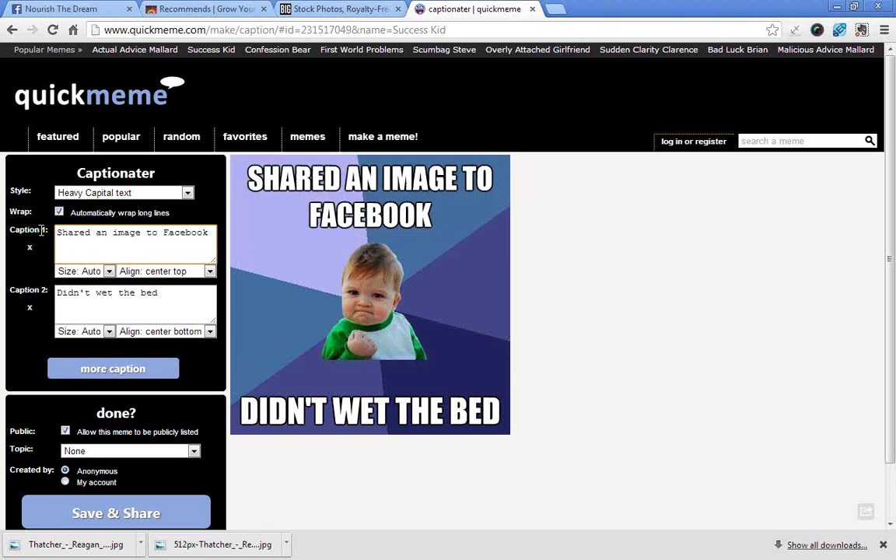
- Replace the meme's second caption with Got 100 "Likes", keeping the quotation marks around Likes
drag(162, 294, 53, 292)
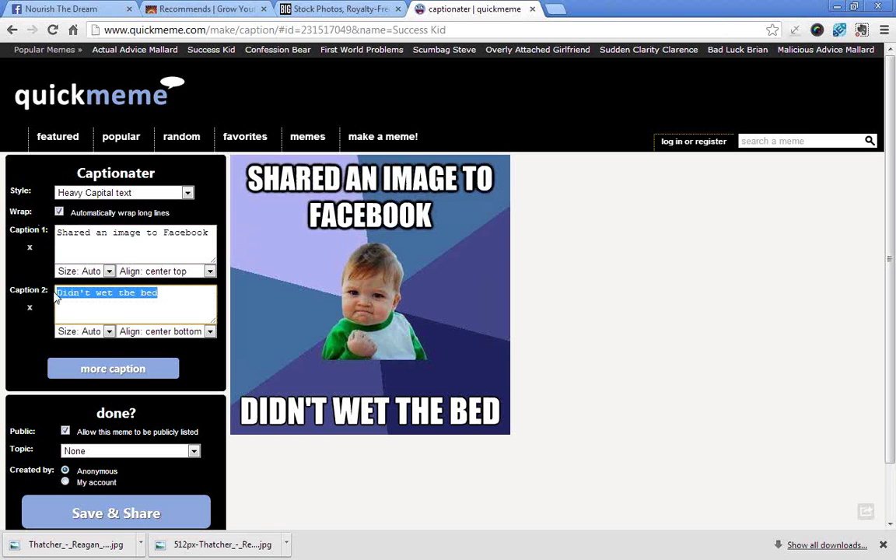
text(For)
key(BackSpace)
key(BackSpace)
key(BackSpace)
key(BackSpace)
text(Goo)
text( 100 Li)
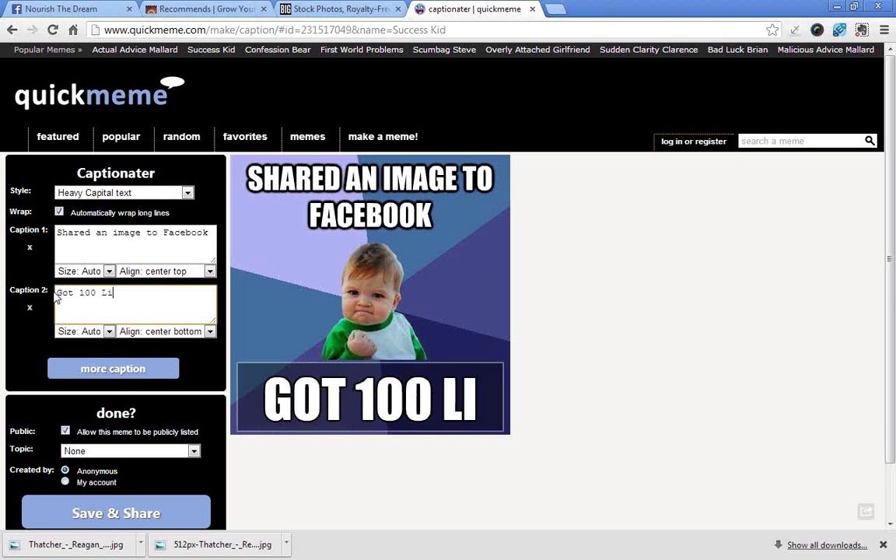
key(BackSpace)
key(BackSpace)
text("Likes")
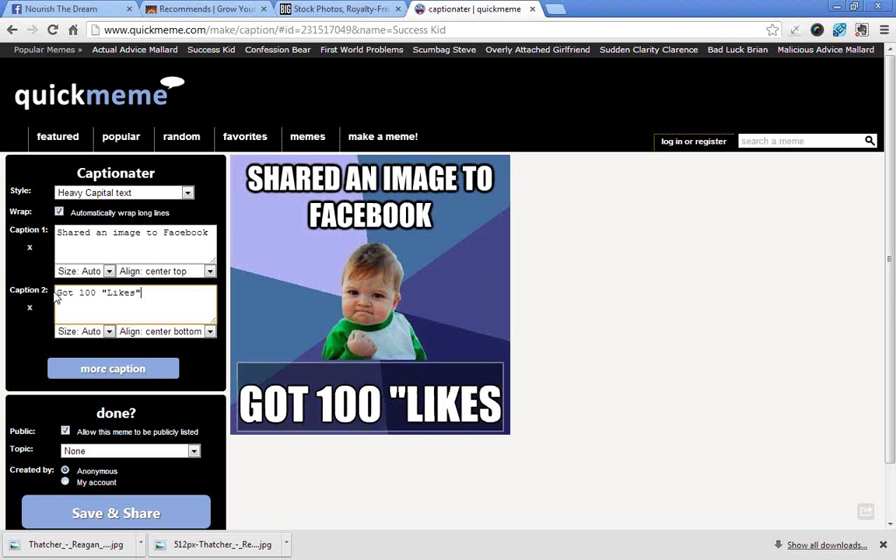
click(342, 296)
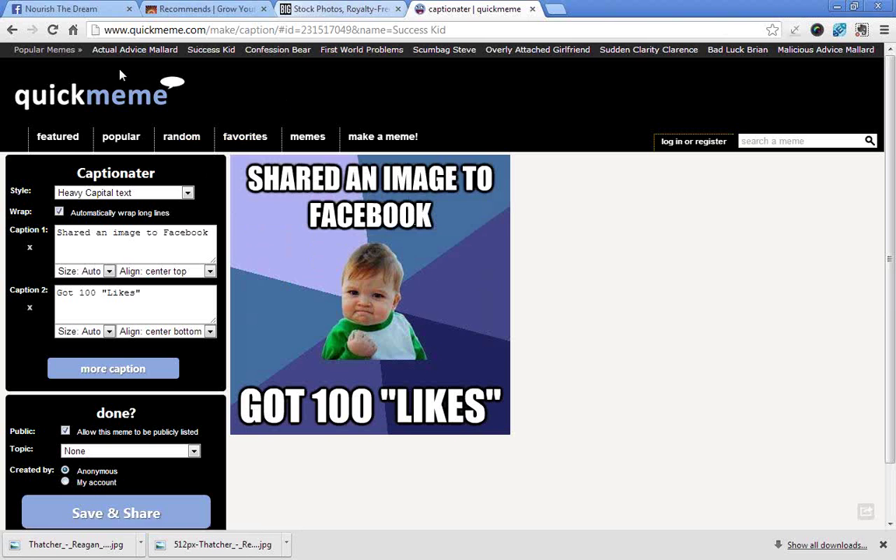
- Save and share the captioned Success Kid meme anonymously, and look over its finished page and image-saving options
scroll(552, 343, down, 1)
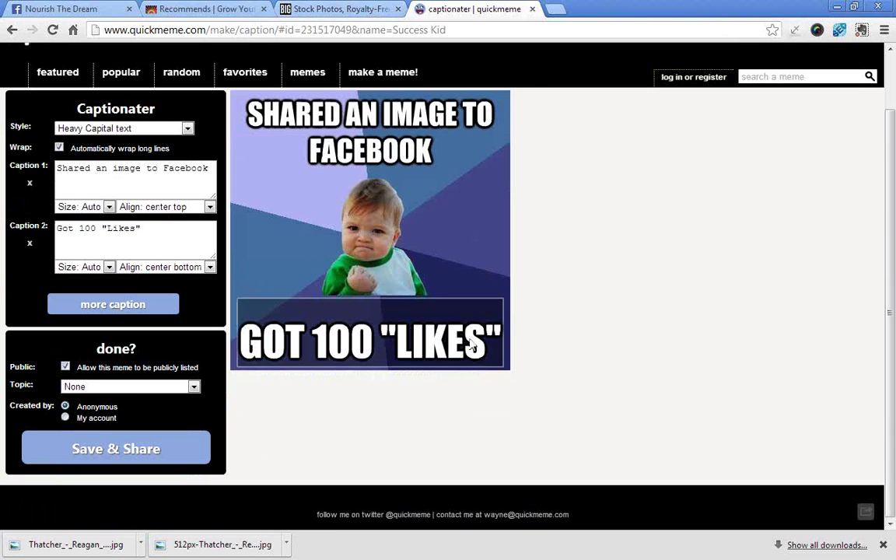
click(112, 451)
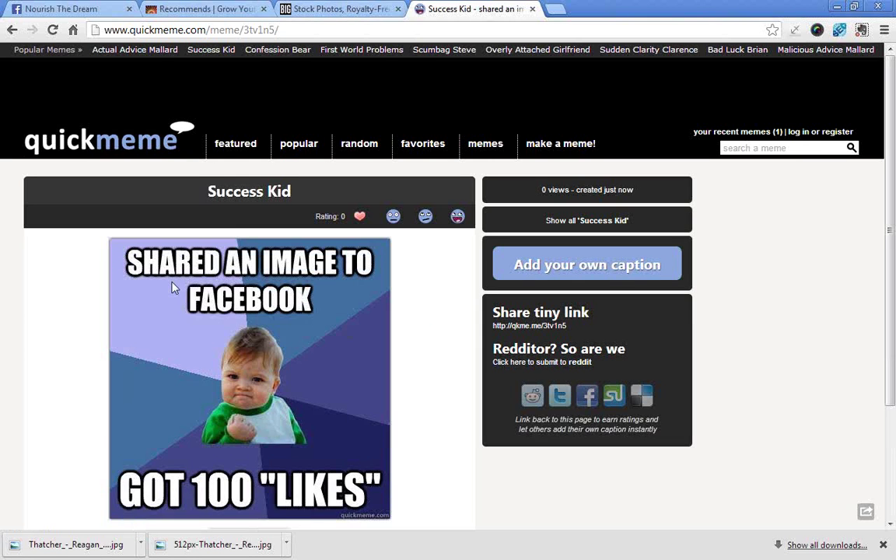
right_click(173, 288)
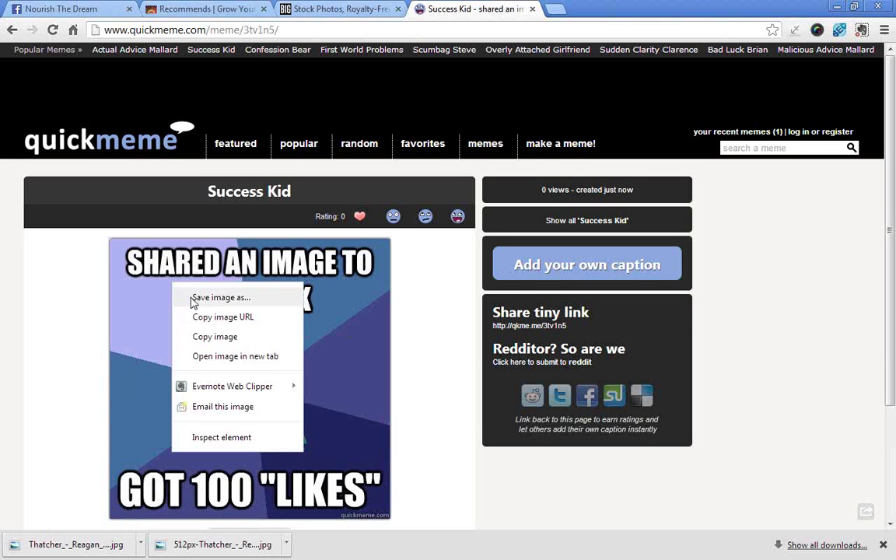
click(426, 457)
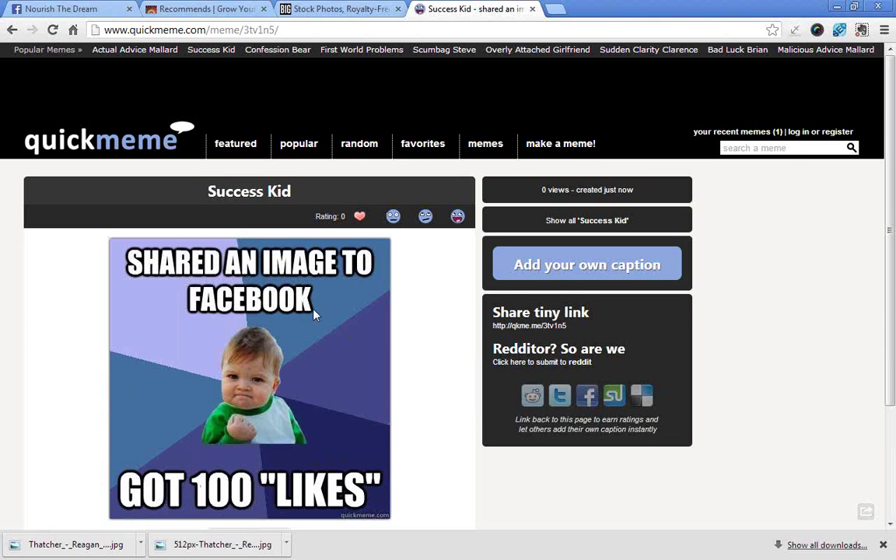
scroll(362, 405, down, 2)
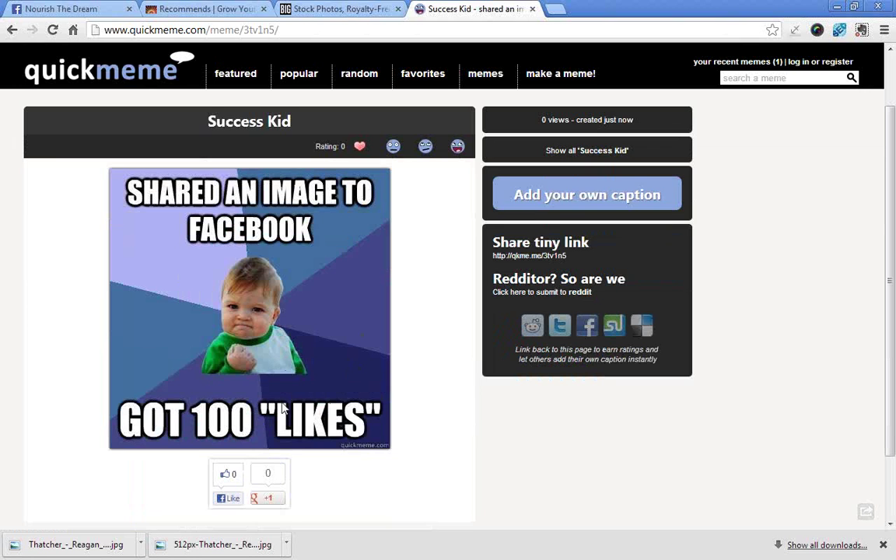
scroll(284, 409, up, 2)
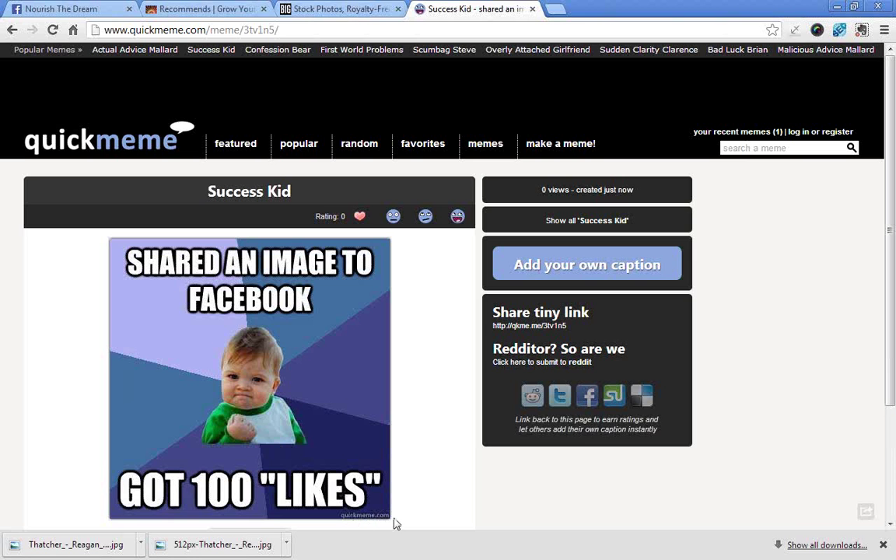
- Glance at the Bigstock page, return to quickmeme and look through its most popular memes
click(335, 8)
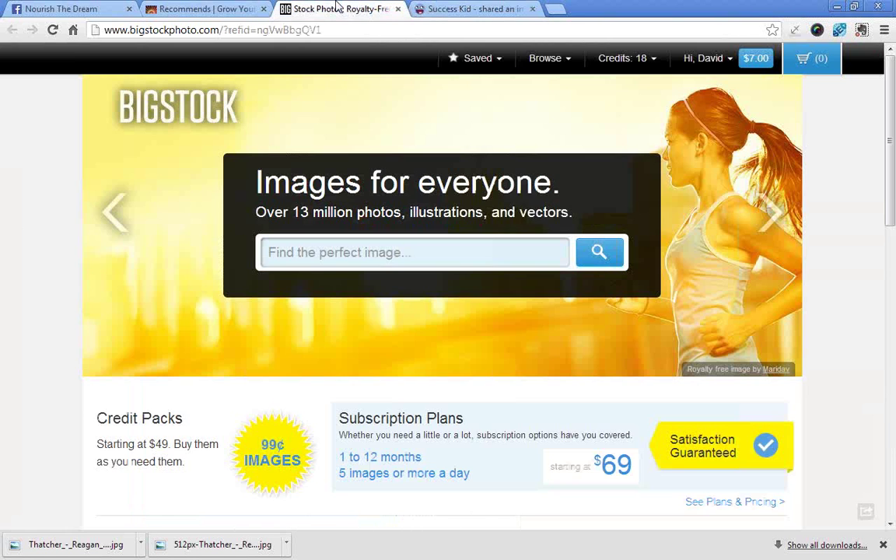
click(475, 8)
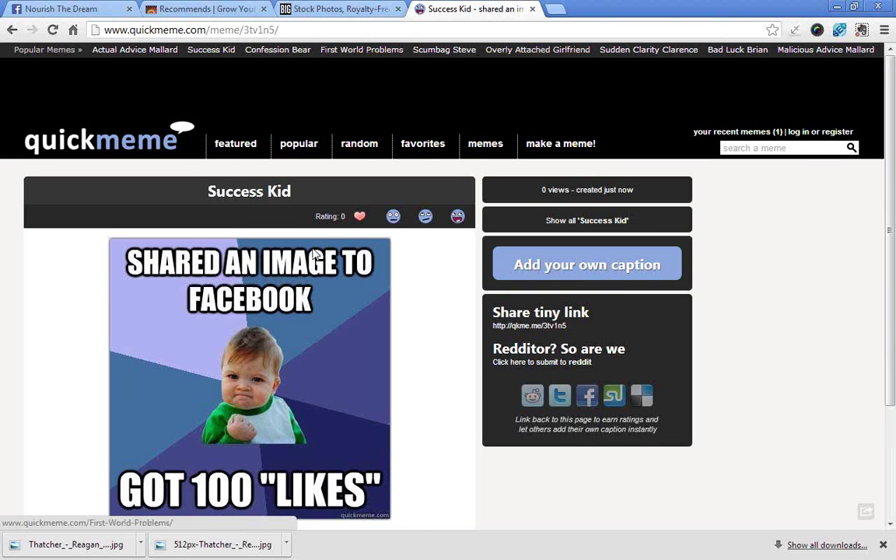
click(299, 145)
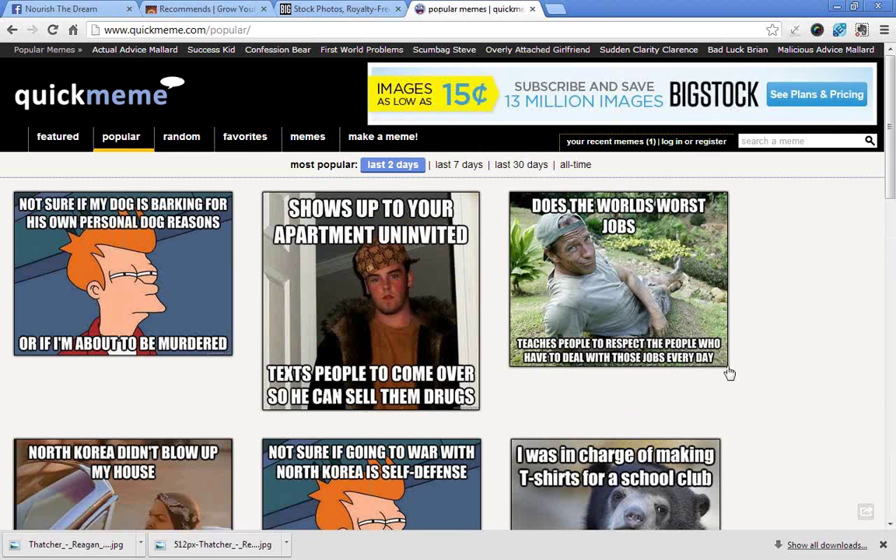
scroll(744, 350, down, 3)
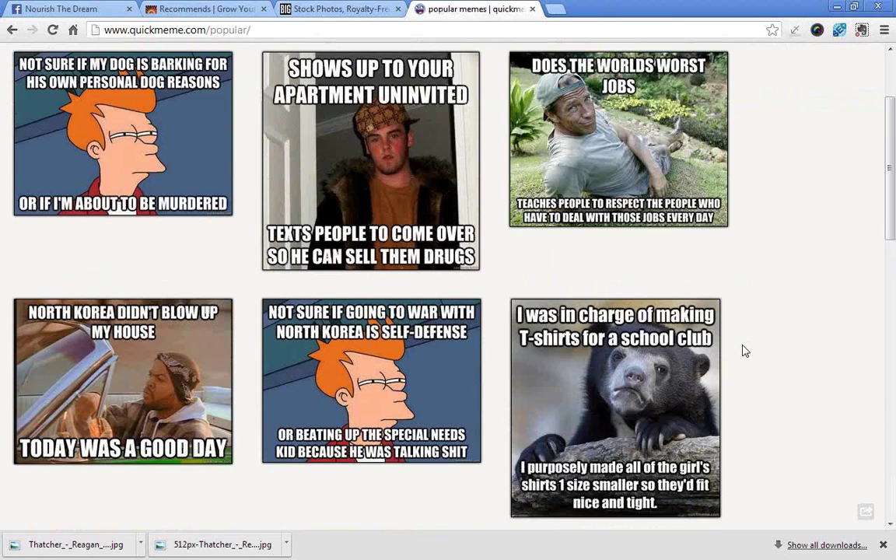
- Browse the popular memes and the meme list, and open the first The Most Interesting Man In The World meme for captioning
scroll(744, 350, down, 7)
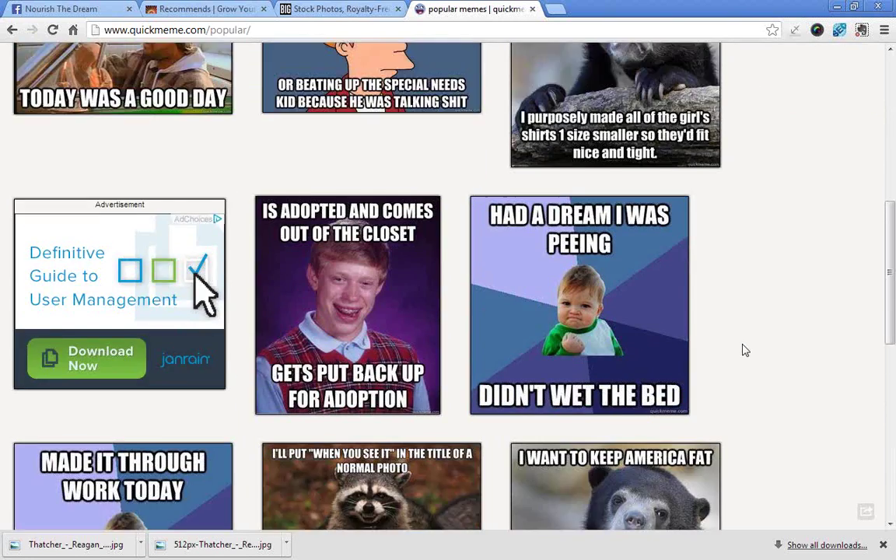
scroll(744, 350, down, 5)
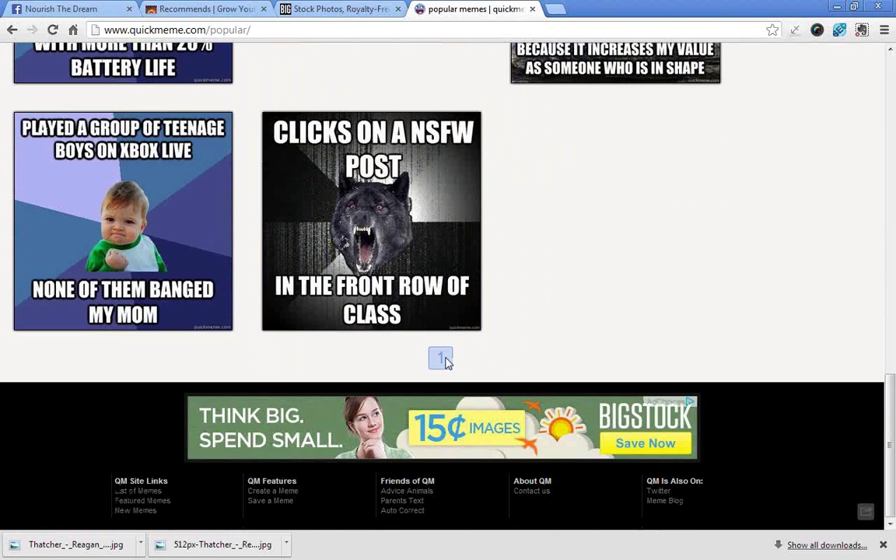
scroll(492, 349, up, 20)
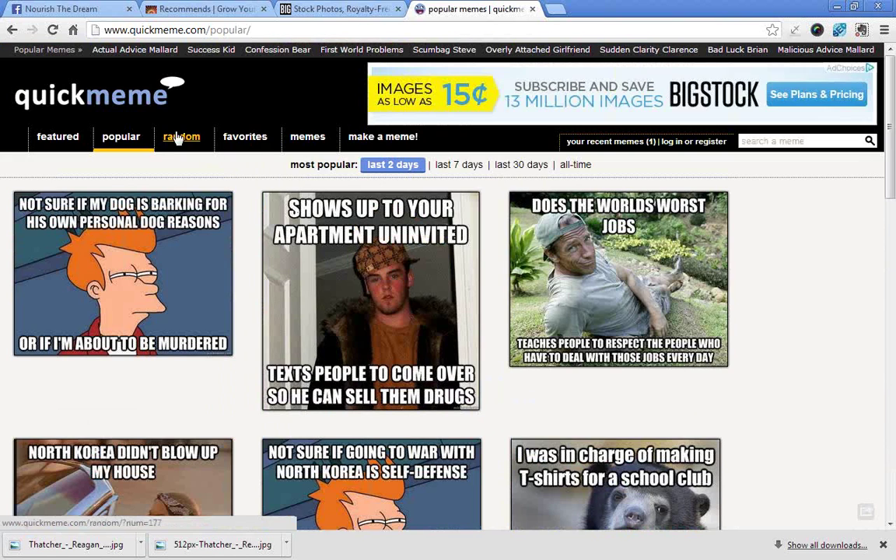
click(306, 138)
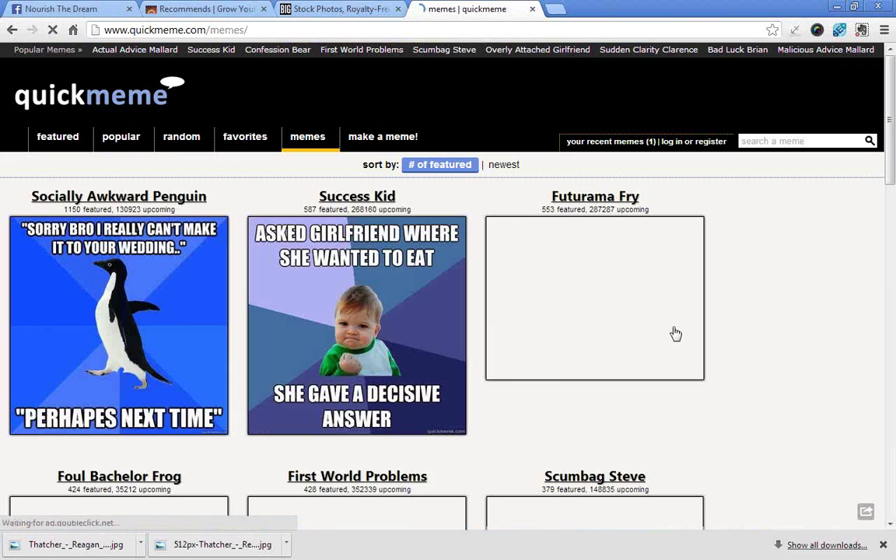
scroll(750, 322, down, 4)
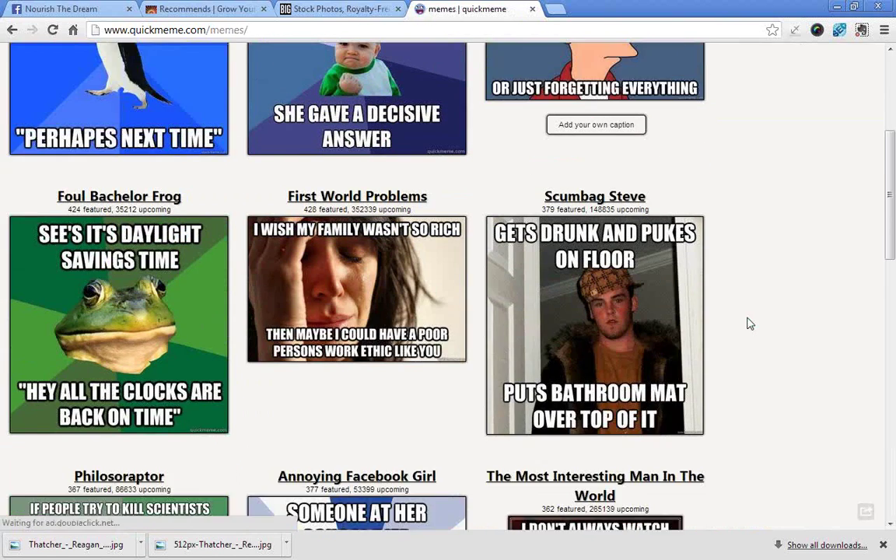
scroll(750, 322, down, 1)
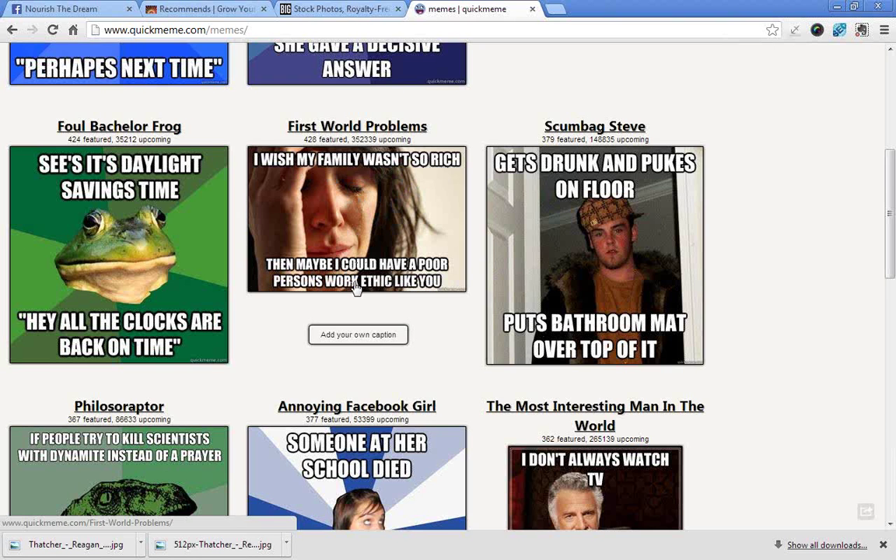
scroll(416, 311, down, 2)
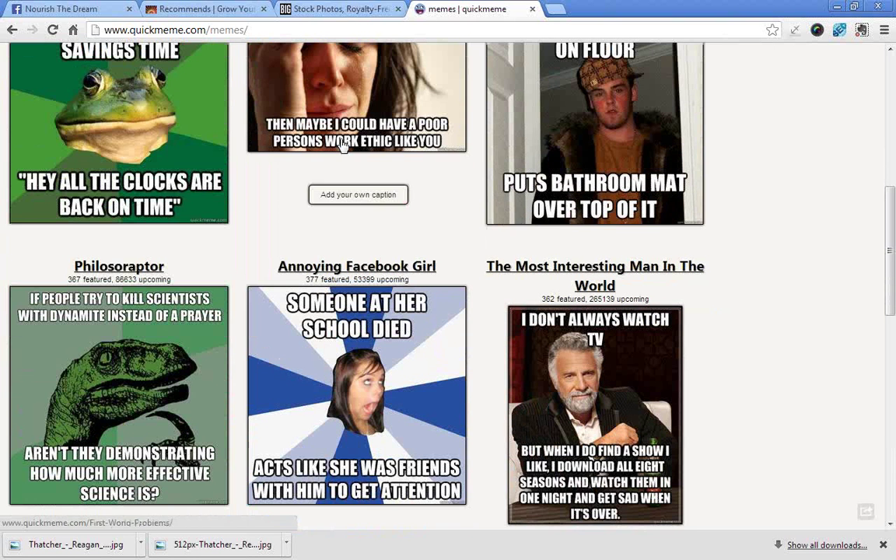
click(591, 373)
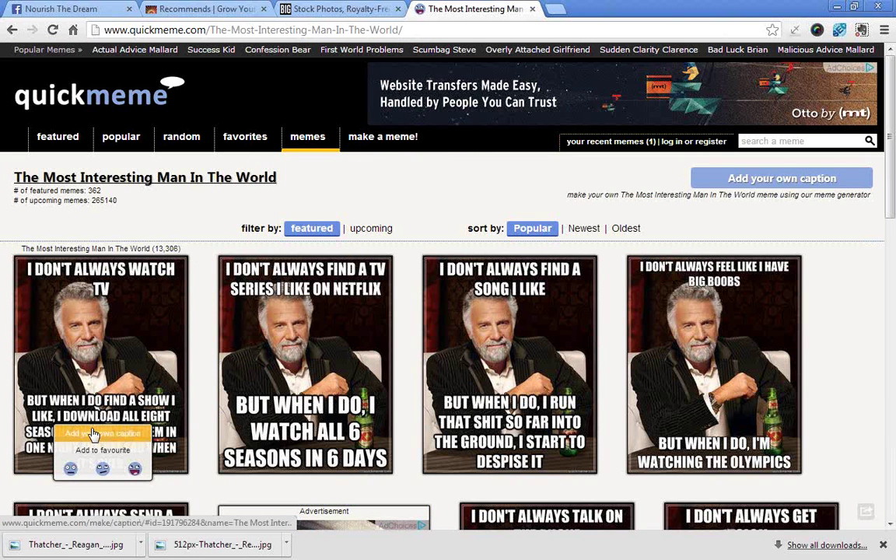
click(90, 436)
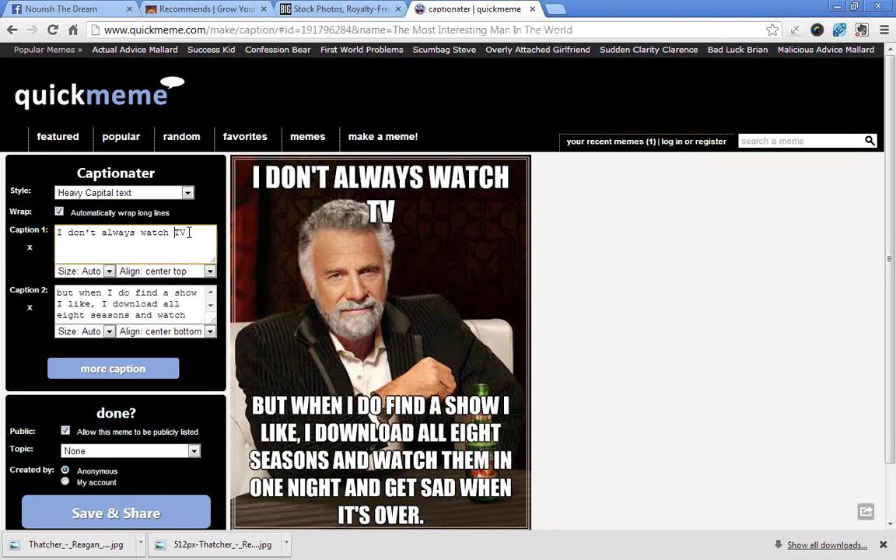
- Replace the meme's first caption with "I don't always spill something on my carpet"
drag(187, 232, 12, 229)
text(I )
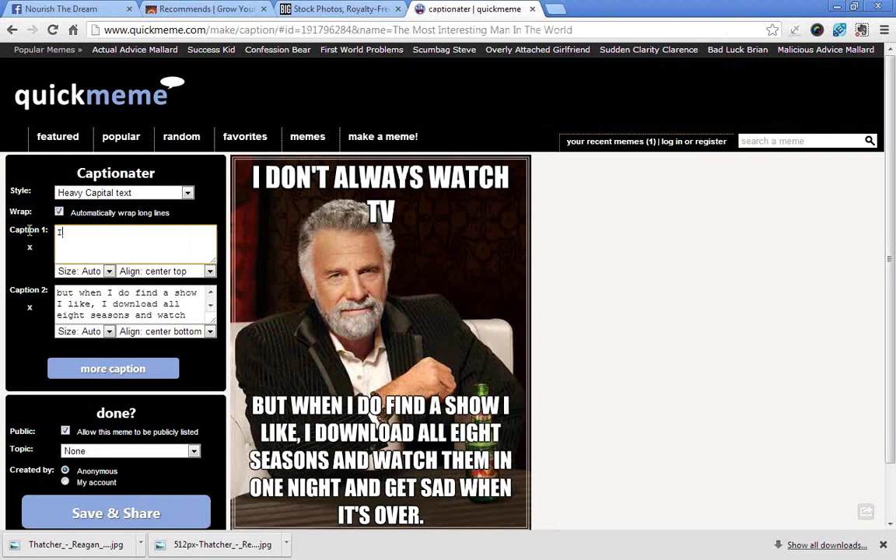
text(don't always spill)
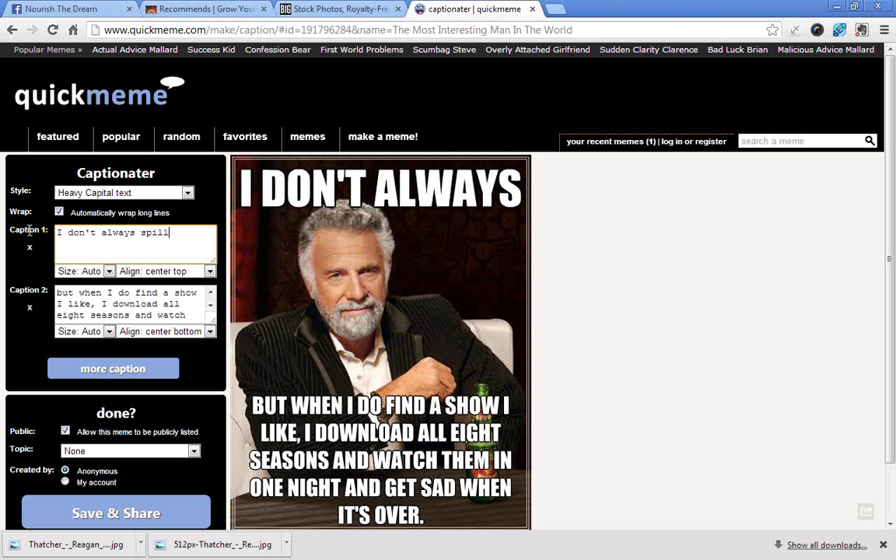
text(something on my)
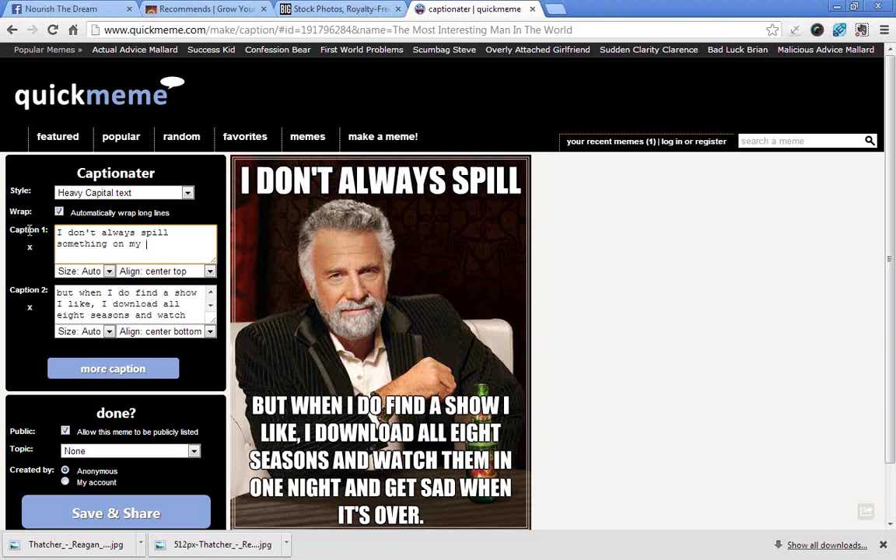
text( carpet)
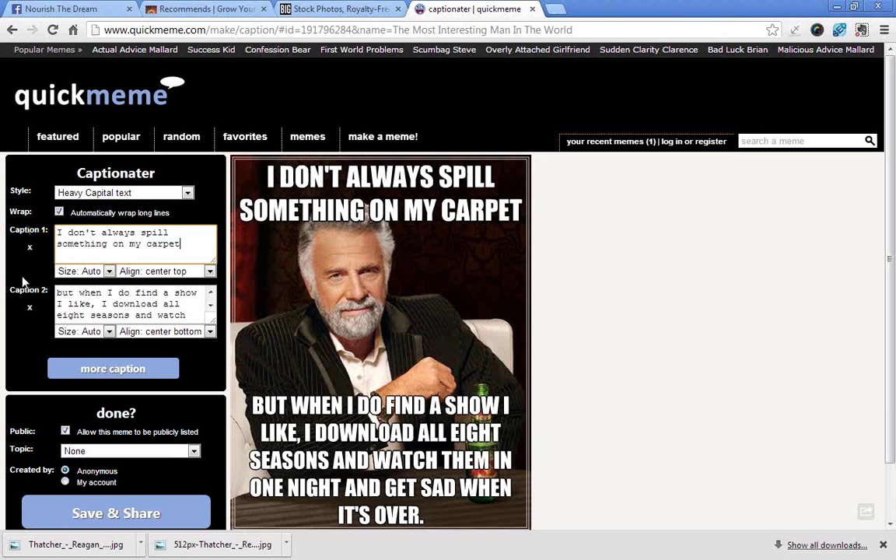
- Replace the meme's second caption with "but when I do, I call DynaClean"
drag(188, 314, 36, 281)
key(BackSpace)
text(but when)
key(ctrl+a)
text(but when I do, I call )
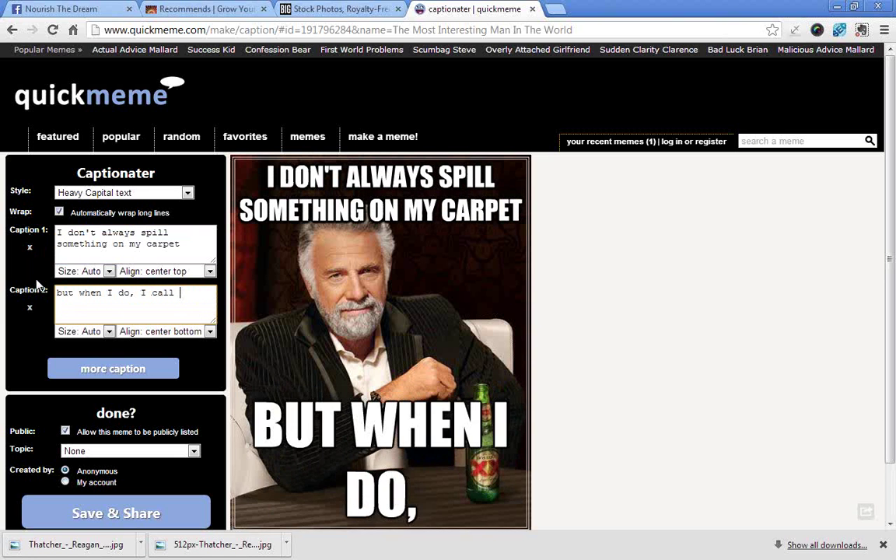
text(Dyan)
key(BackSpace)
key(BackSpace)
text(naClean)
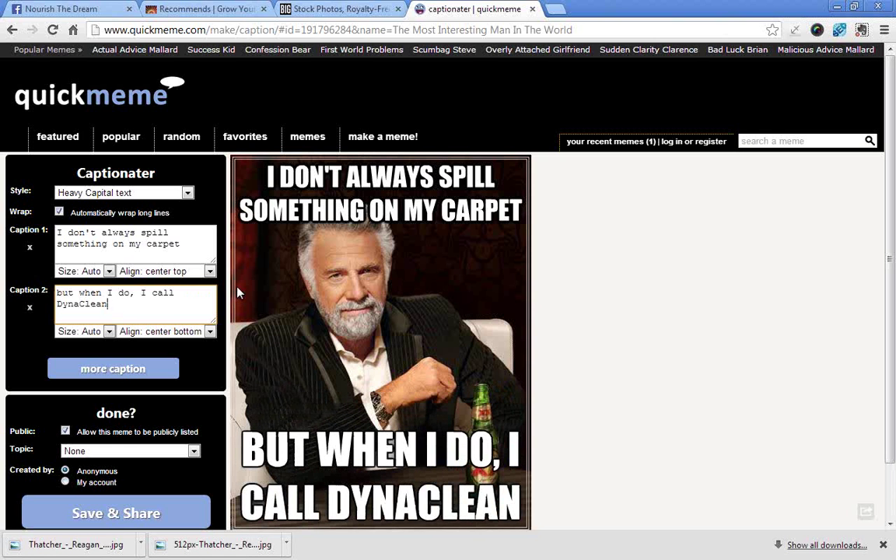
click(620, 308)
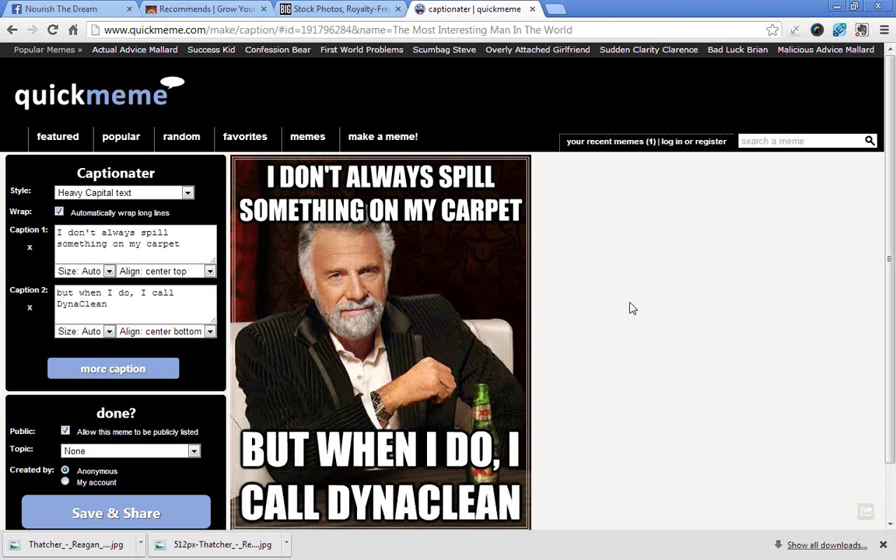
- Replace the word "something" in the first caption with "Dos Equis"
click(103, 243)
double_click(106, 244)
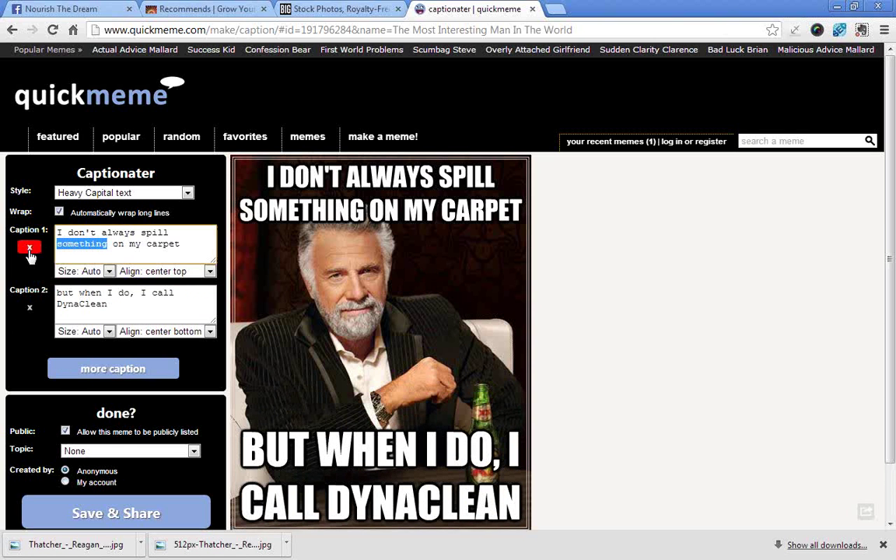
text(Dos Equi)
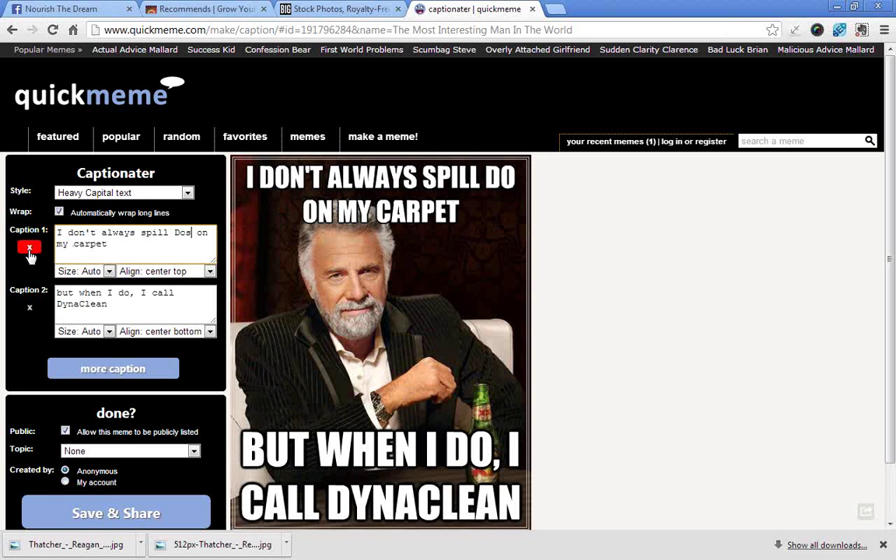
text(s)
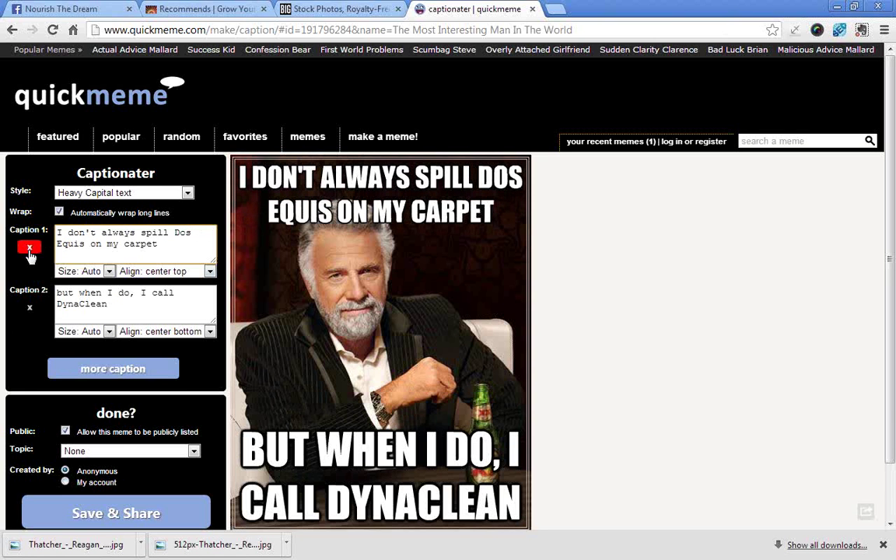
click(587, 333)
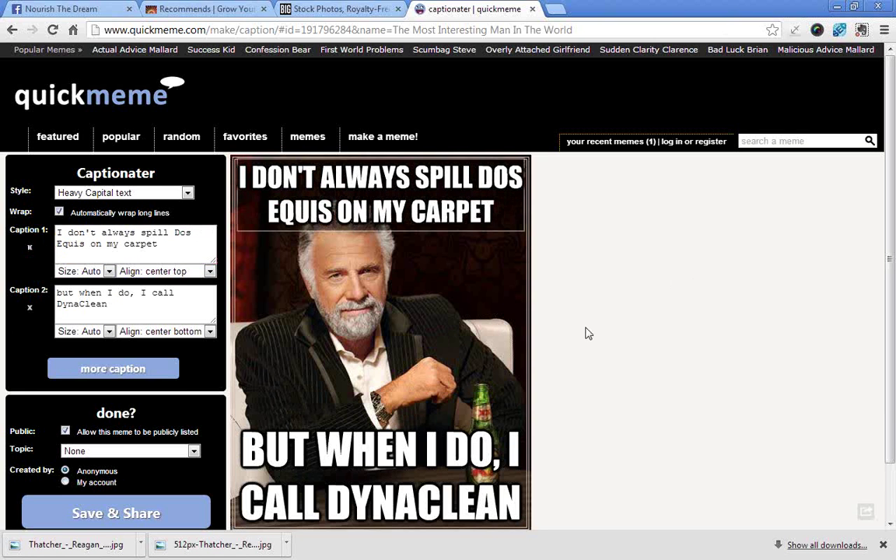
- Change the brand name in the first caption to "beer", so it reads "I don't always spill beer on my carpet"
drag(172, 232, 86, 240)
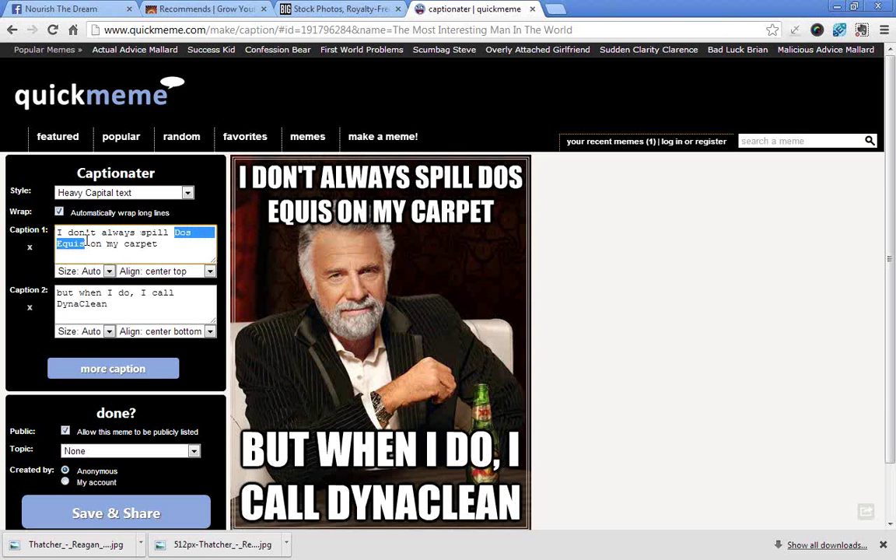
text(beer)
click(556, 253)
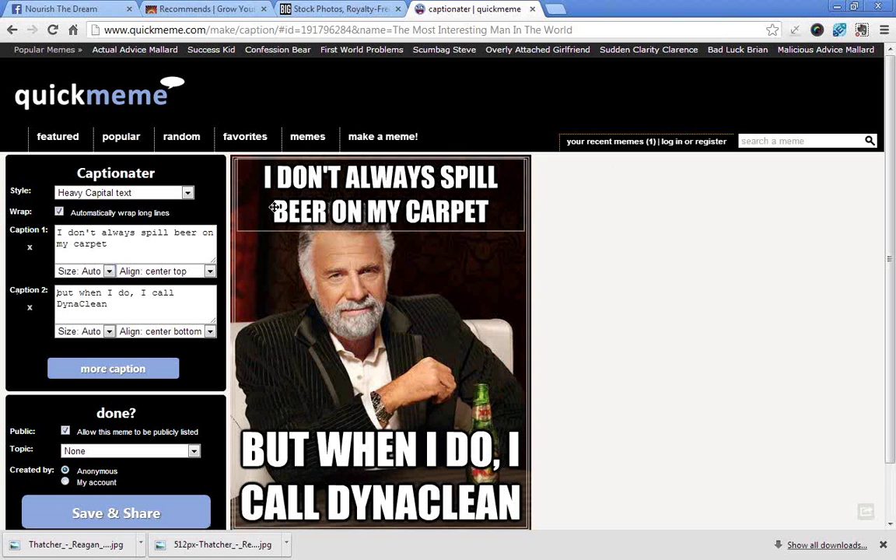
click(187, 194)
click(187, 195)
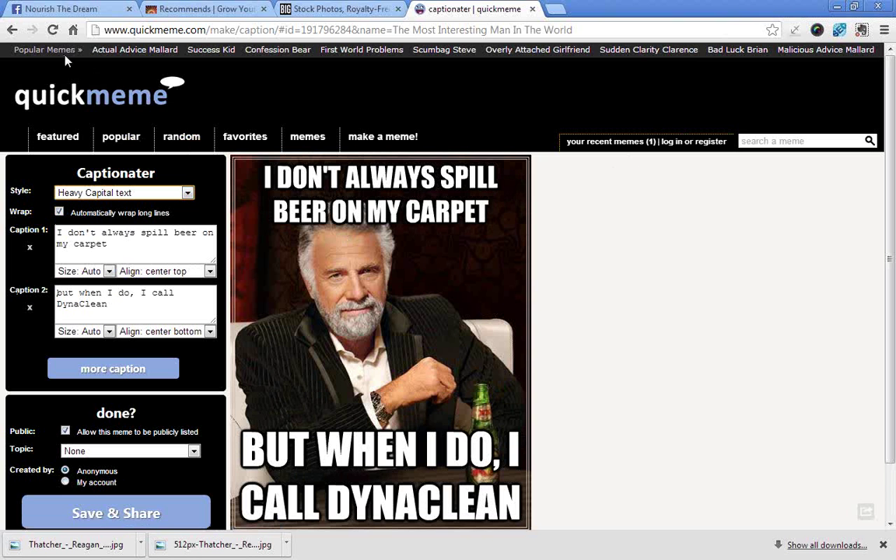
- Look through the upcoming Overly Attached Girlfriend memes as examples of another popular meme type
click(537, 49)
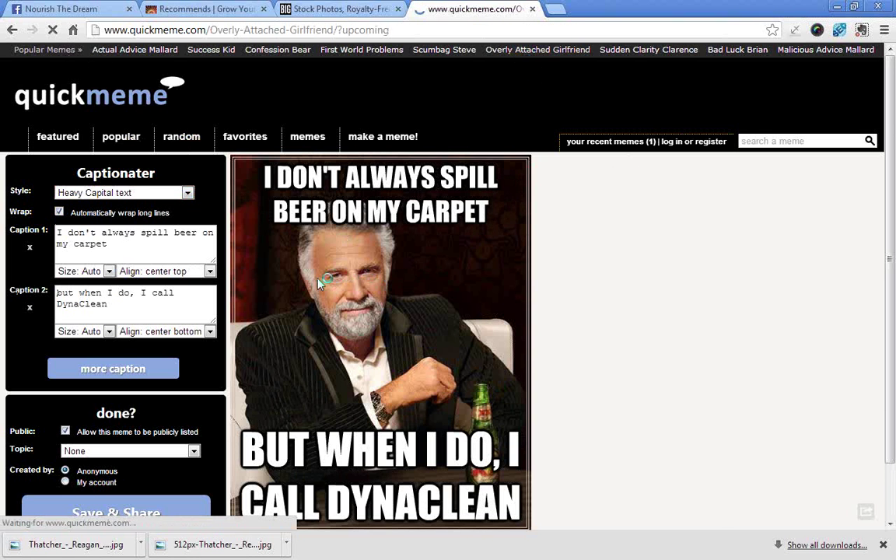
scroll(680, 366, down, 4)
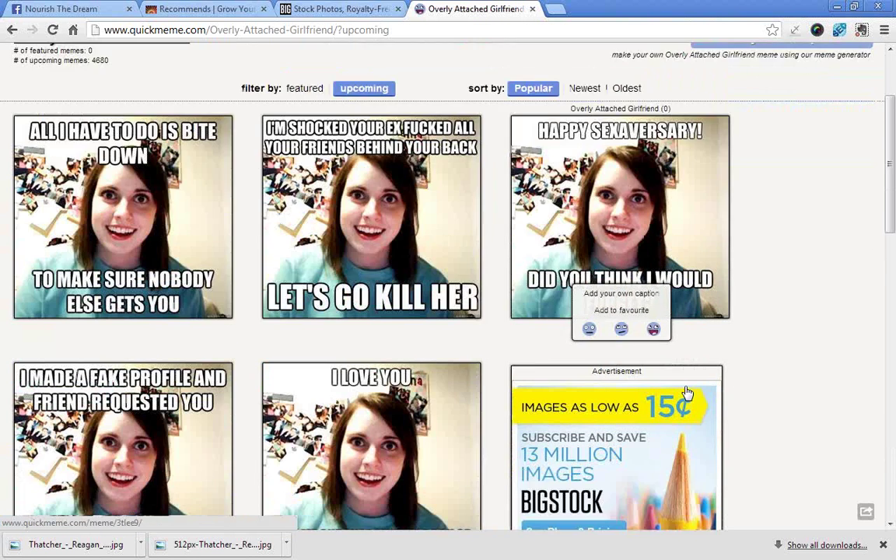
scroll(694, 402, down, 5)
scroll(679, 366, up, 8)
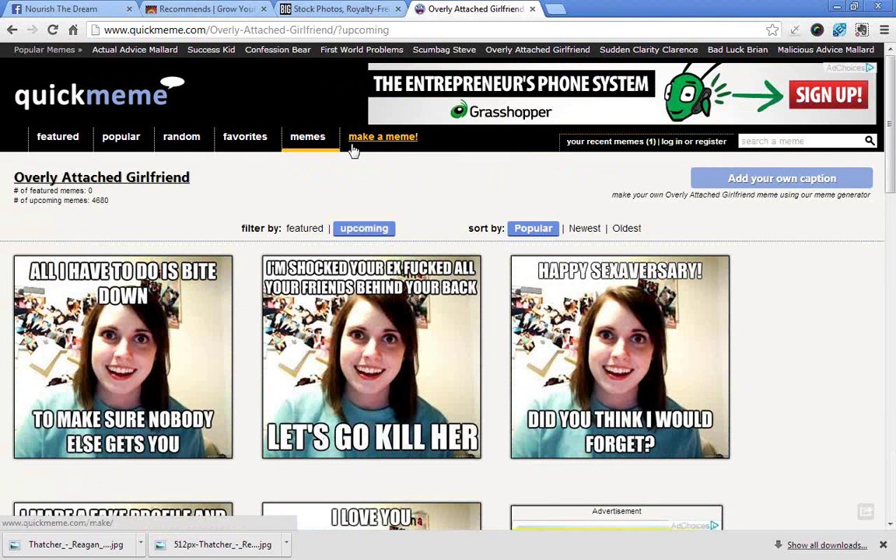
mouse_move(125, 342)
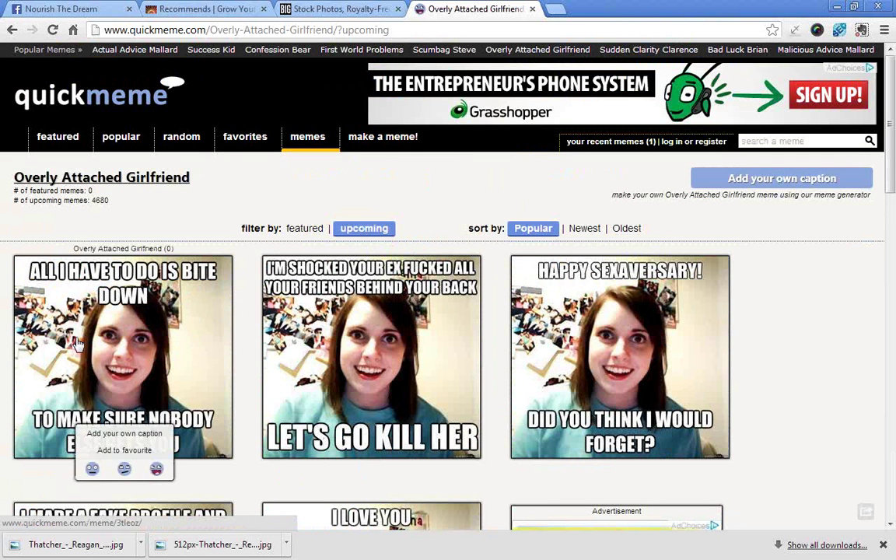
- Look through the first two pages of featured memes for examples of different meme characters and captions
click(309, 143)
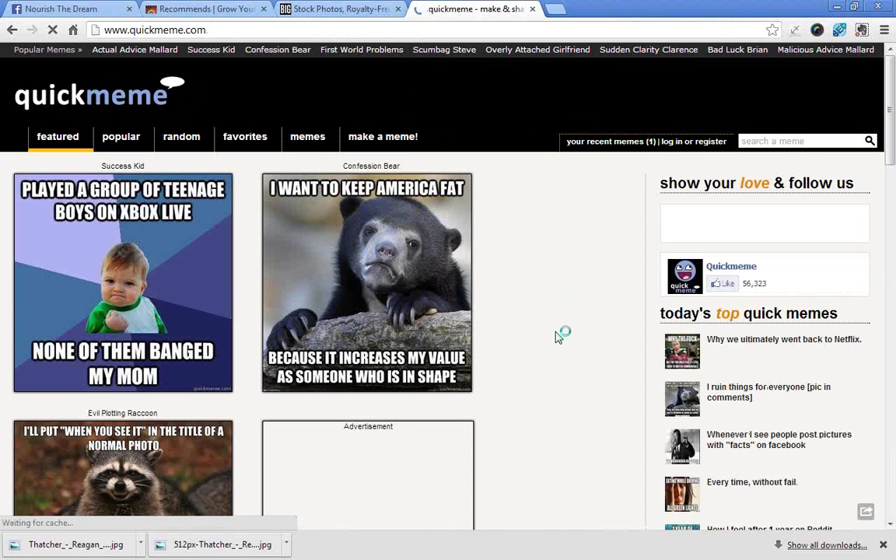
scroll(560, 333, down, 6)
scroll(558, 334, down, 10)
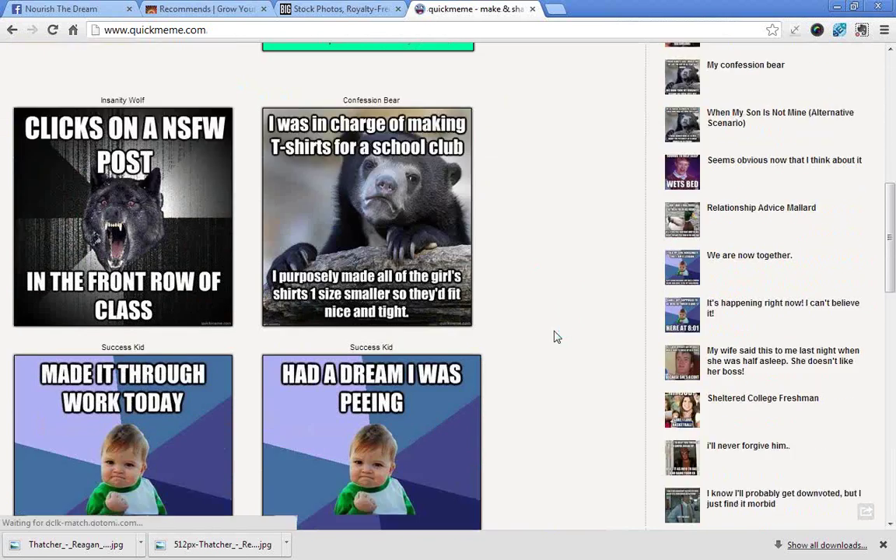
scroll(509, 402, down, 1)
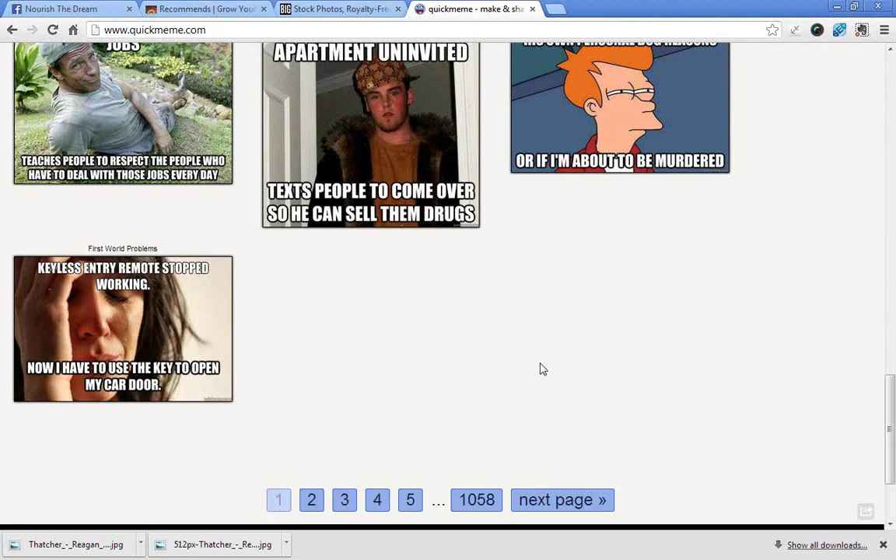
click(317, 502)
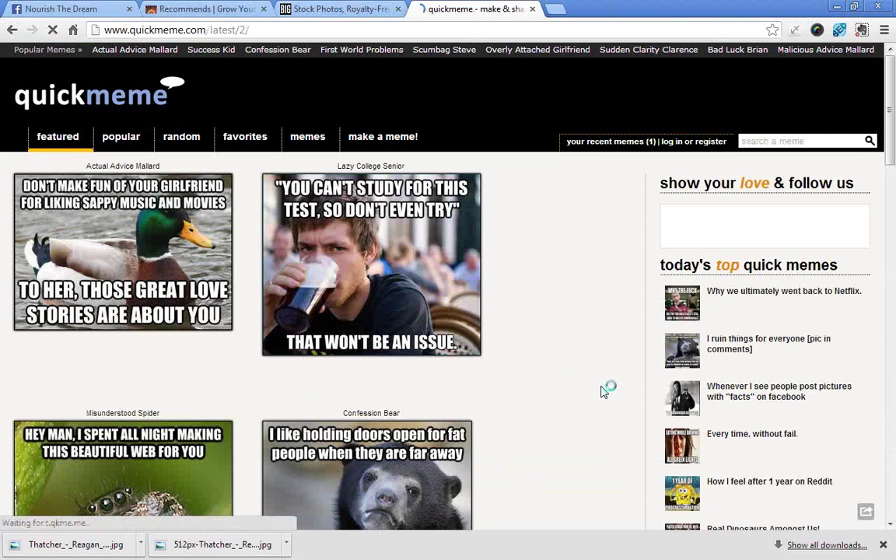
scroll(537, 370, down, 1)
scroll(536, 368, down, 12)
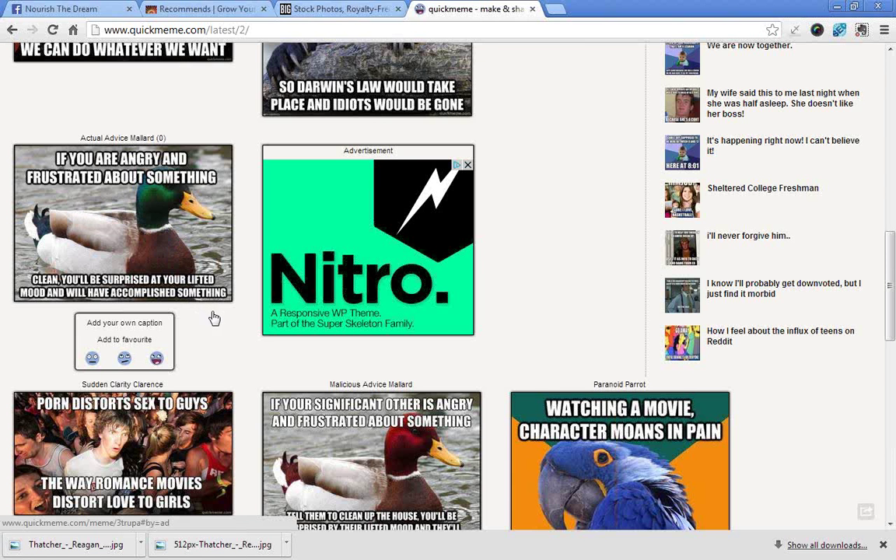
scroll(212, 318, down, 2)
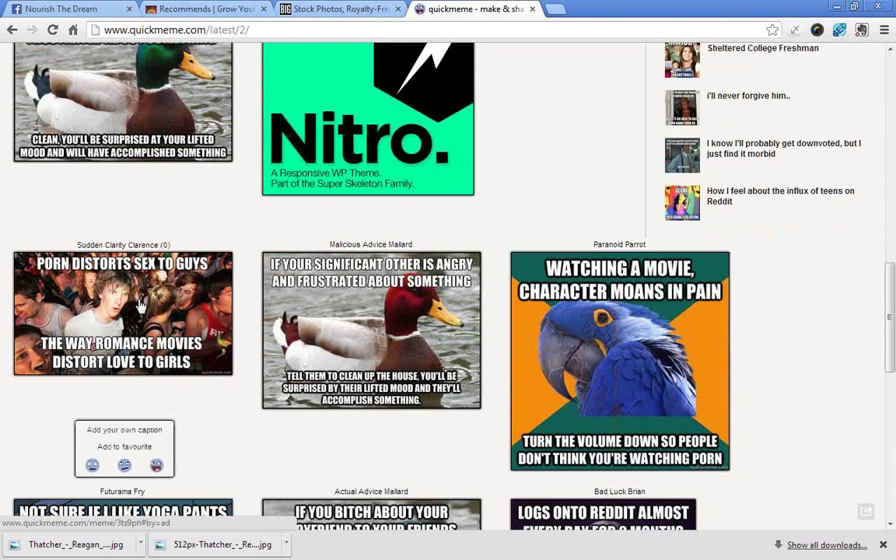
mouse_move(112, 318)
scroll(225, 400, down, 5)
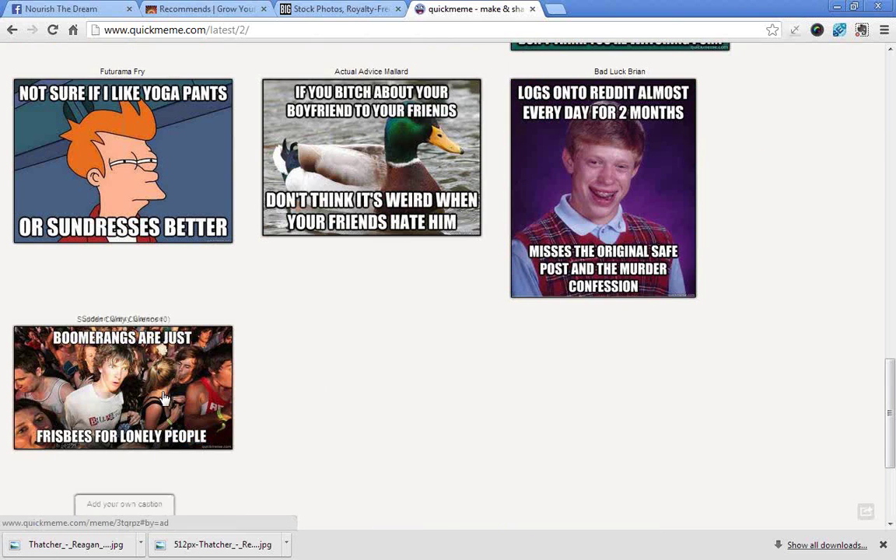
scroll(288, 430, down, 3)
scroll(314, 384, up, 15)
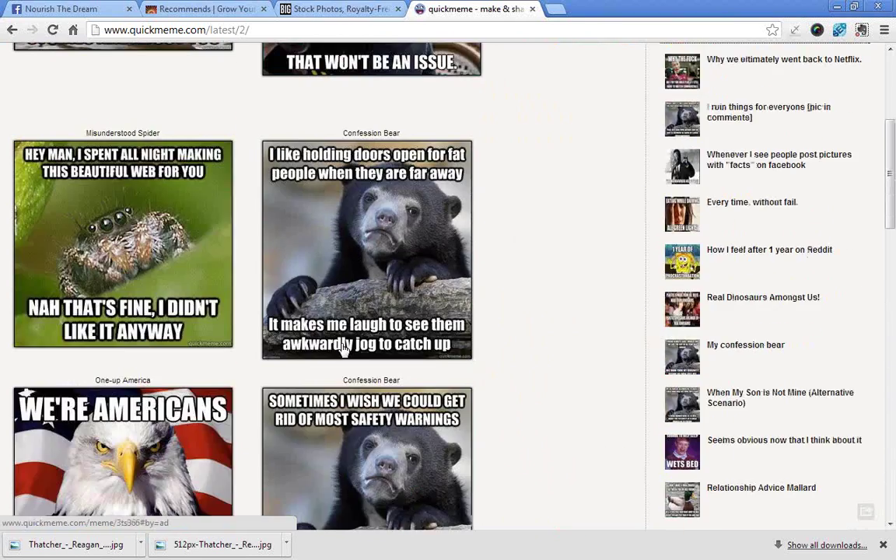
- View the favorites page and return to the quickmeme home page
scroll(344, 348, up, 4)
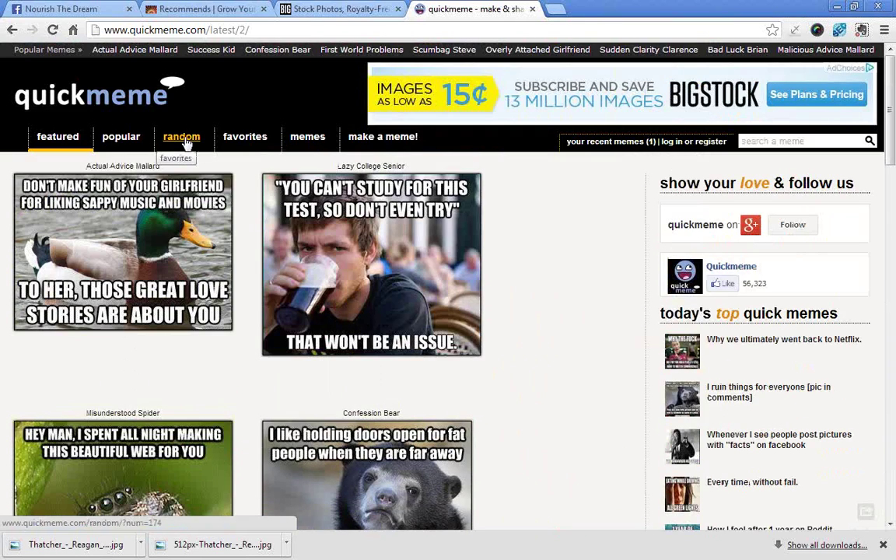
click(251, 140)
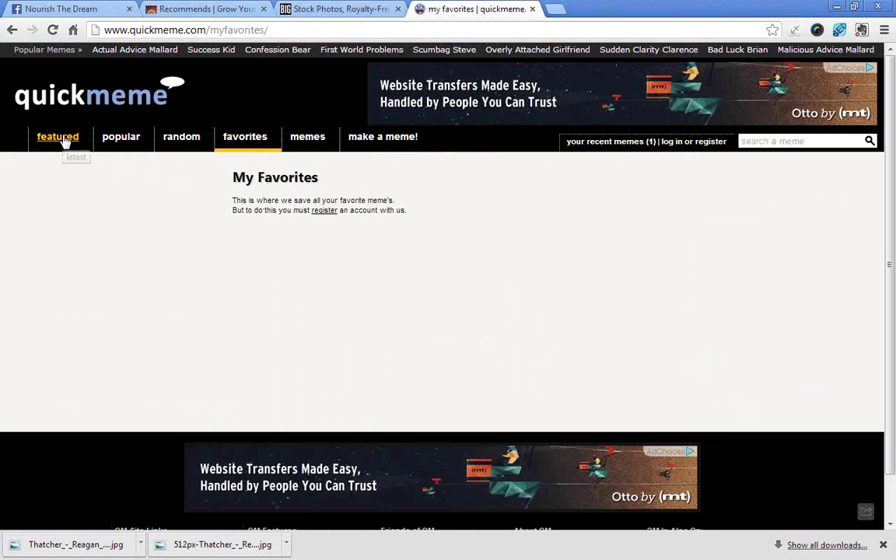
click(81, 104)
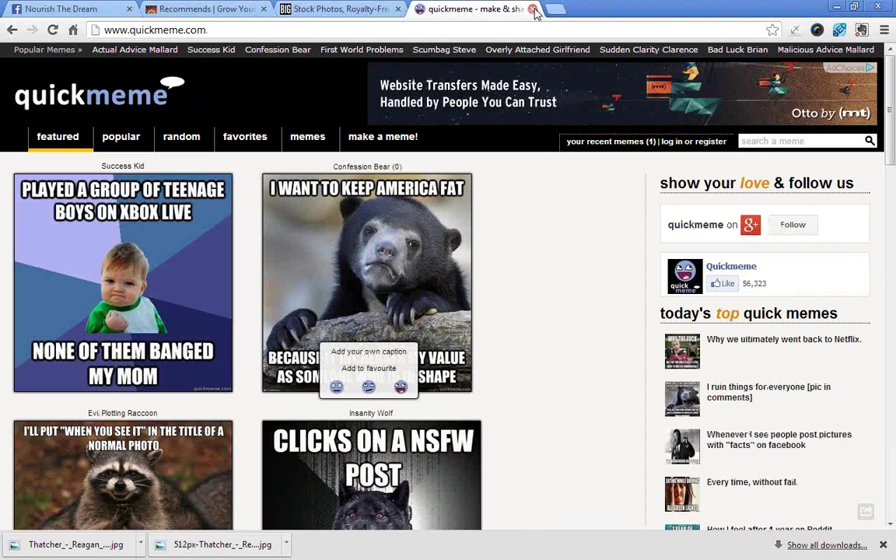
- Close quickmeme and load memegenerator.net in place of the Bigstock page
key(ctrl+w)
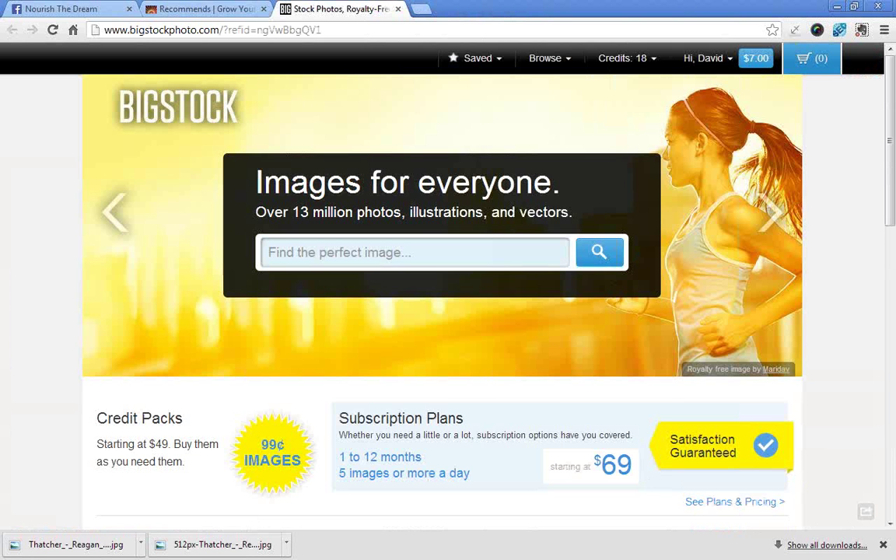
click(343, 29)
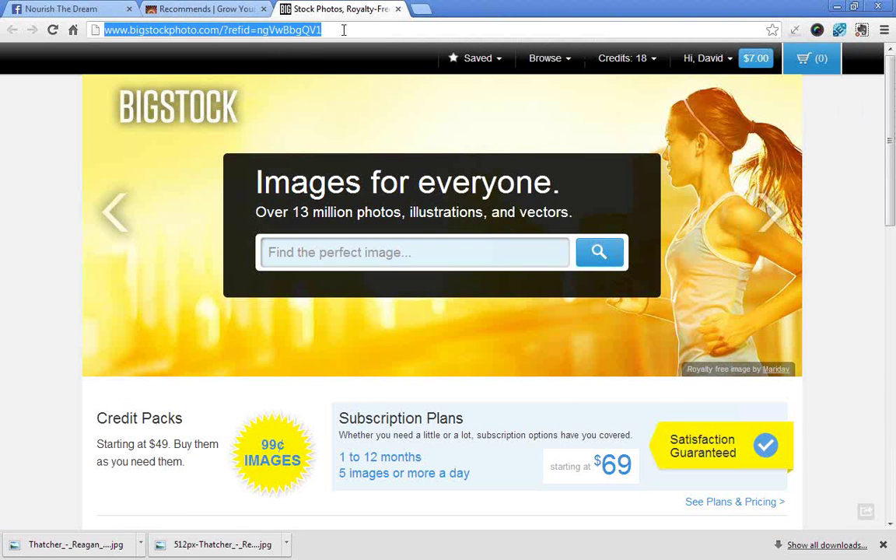
text(mem)
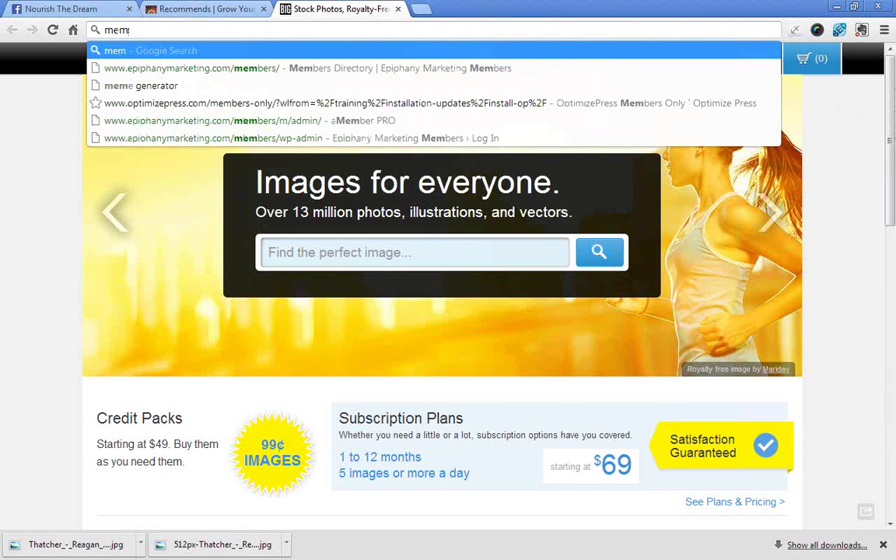
text(eg)
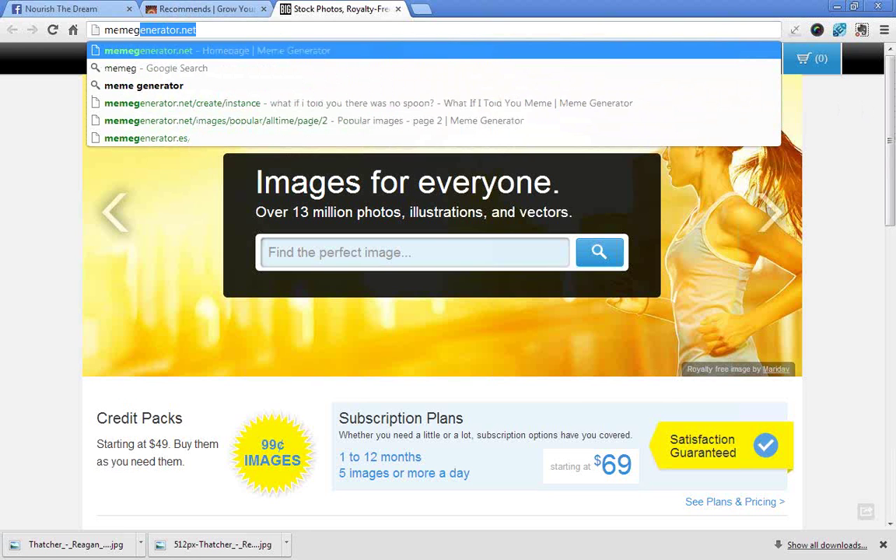
key(Return)
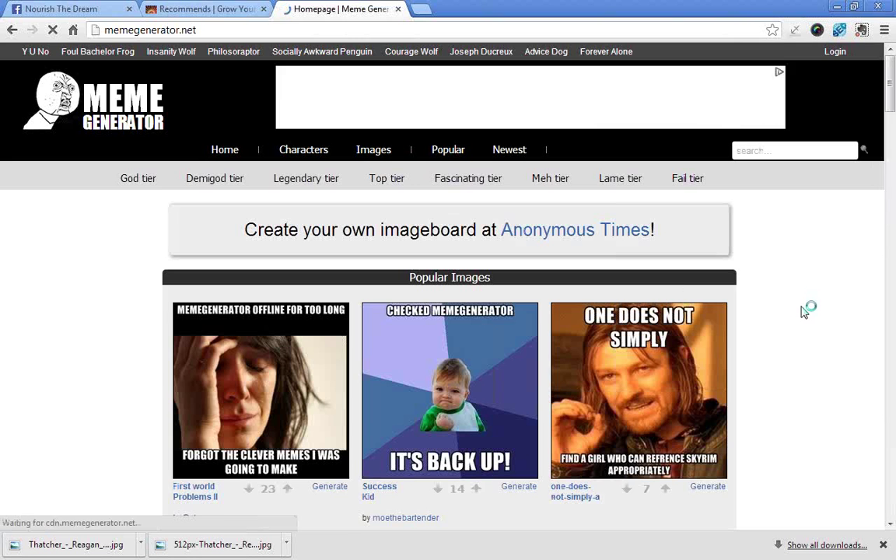
scroll(803, 311, down, 1)
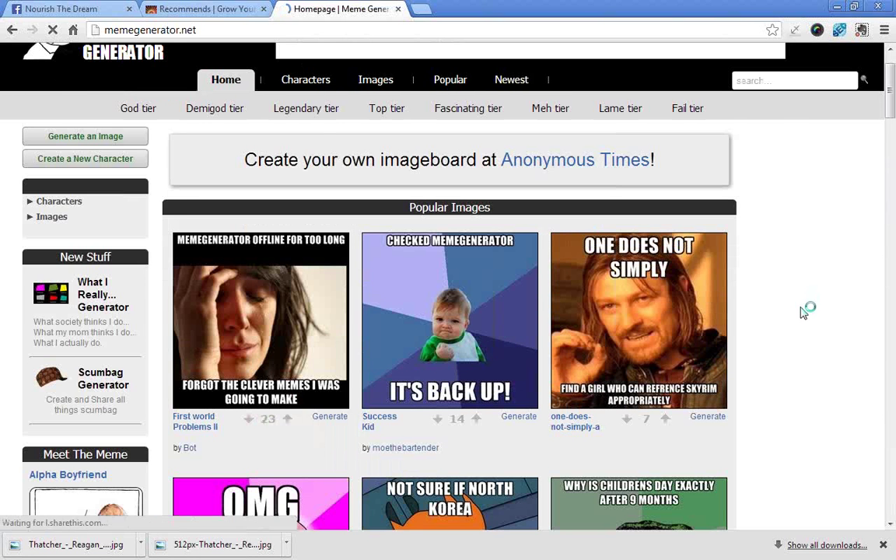
scroll(803, 311, up, 1)
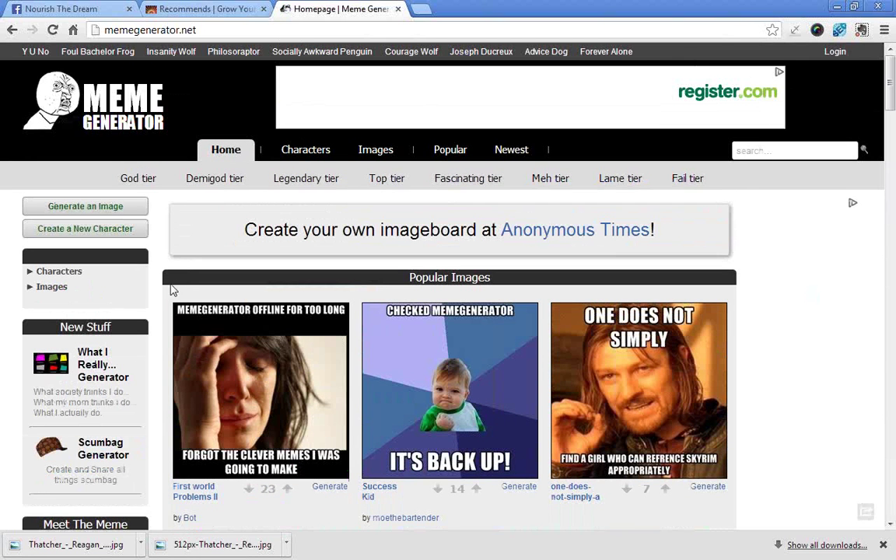
- Browse today's most popular characters and open the Grumpy Cat 1 character page
click(29, 271)
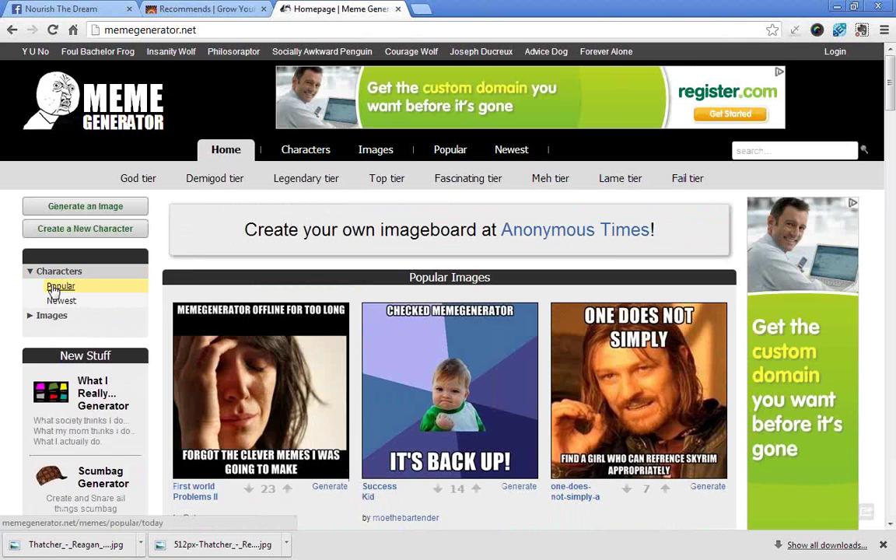
click(56, 287)
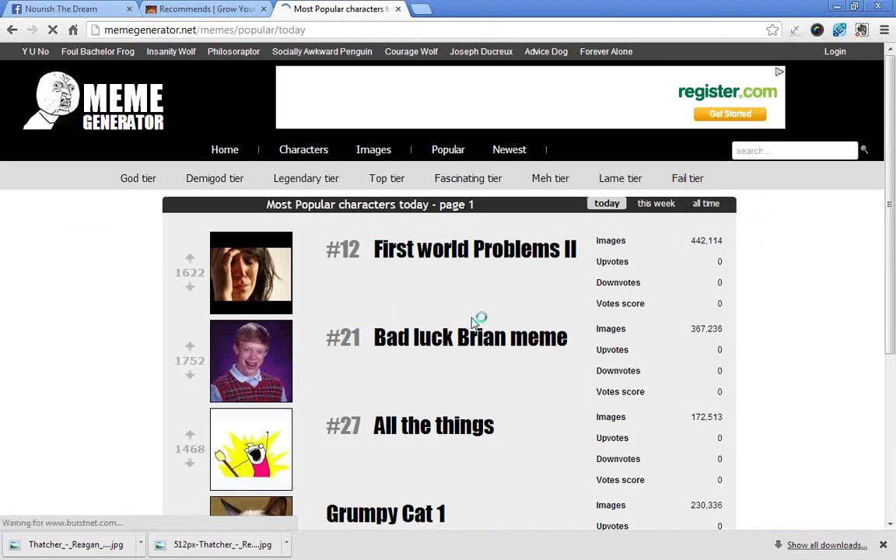
scroll(435, 296, down, 1)
scroll(483, 358, down, 1)
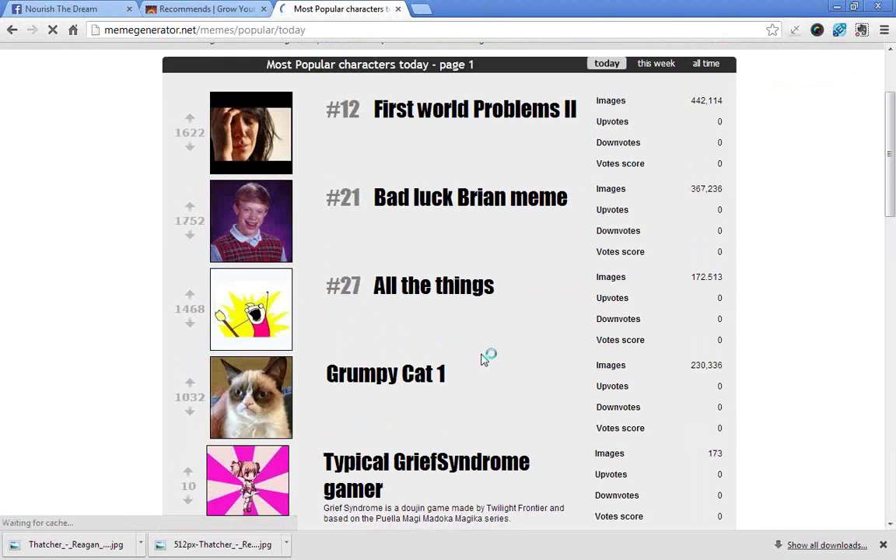
scroll(483, 358, down, 1)
click(400, 315)
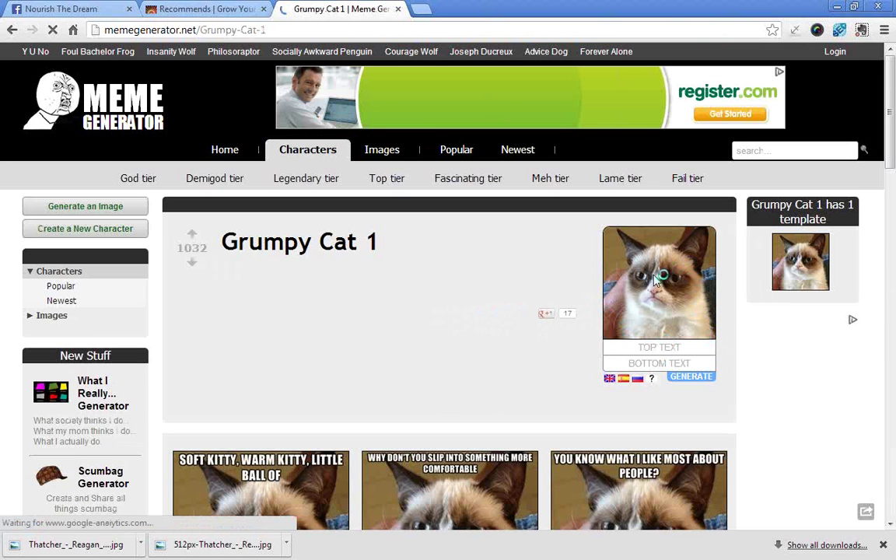
- Caption the Grumpy Cat image with "TIS THE SEASON TO BE..." as the top text and "GO AWAY" as the bottom text
click(660, 347)
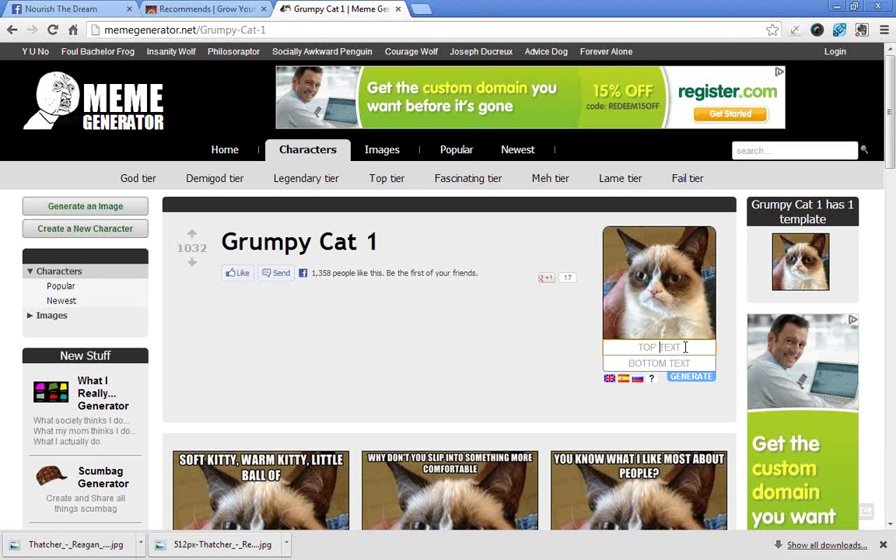
text(TI)
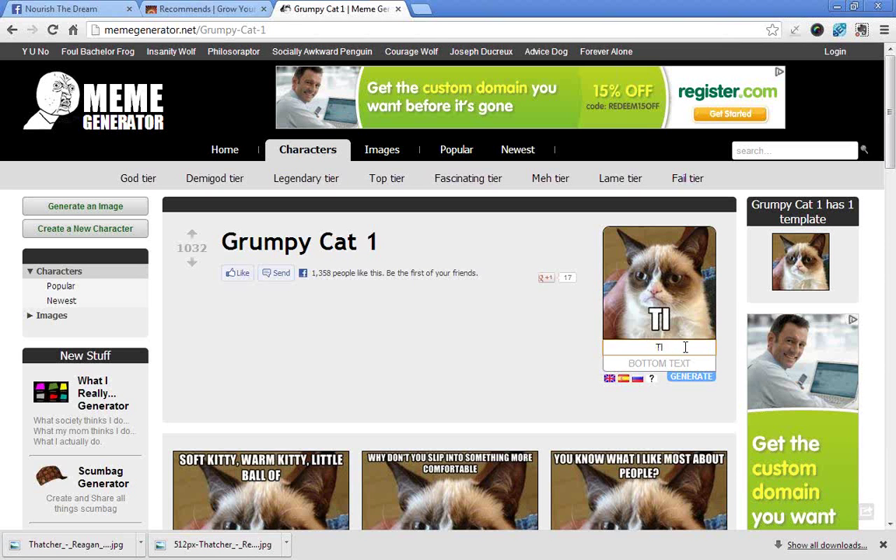
text(S THE)
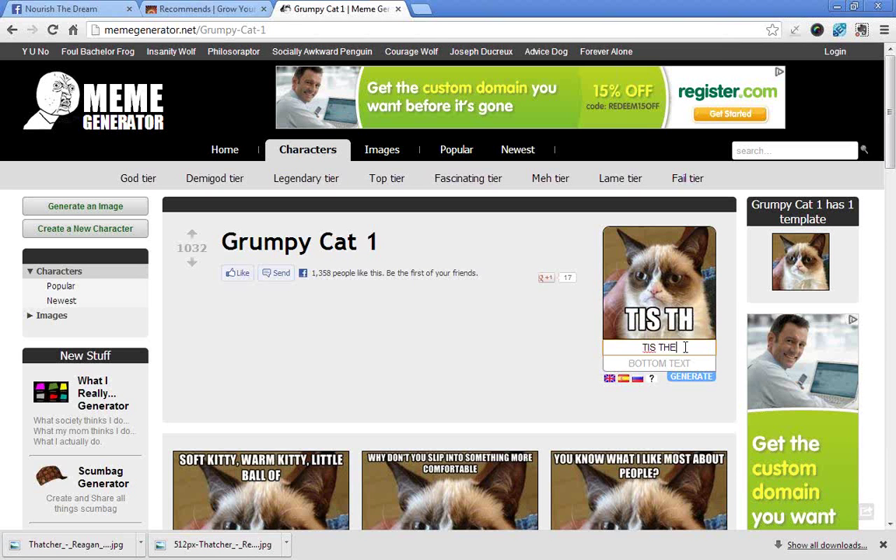
text( SEASON TO BE...)
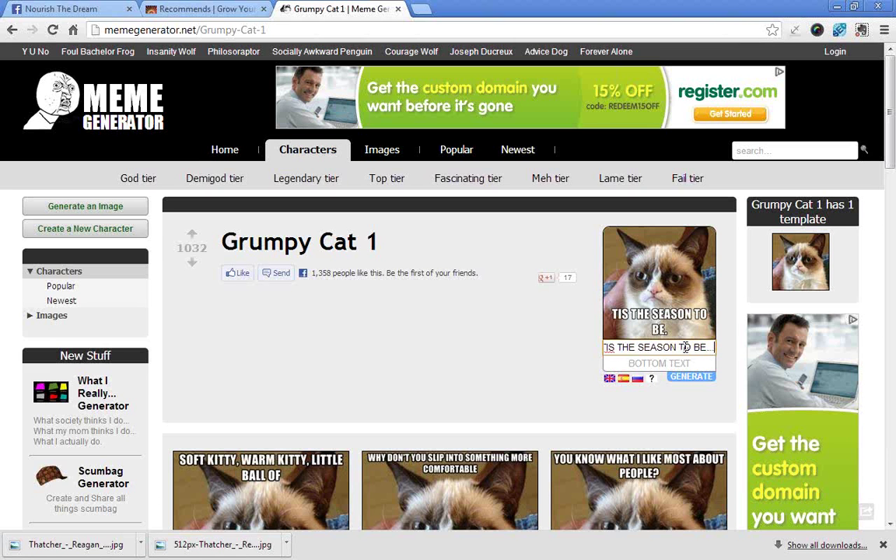
key(Tab)
text(NO)
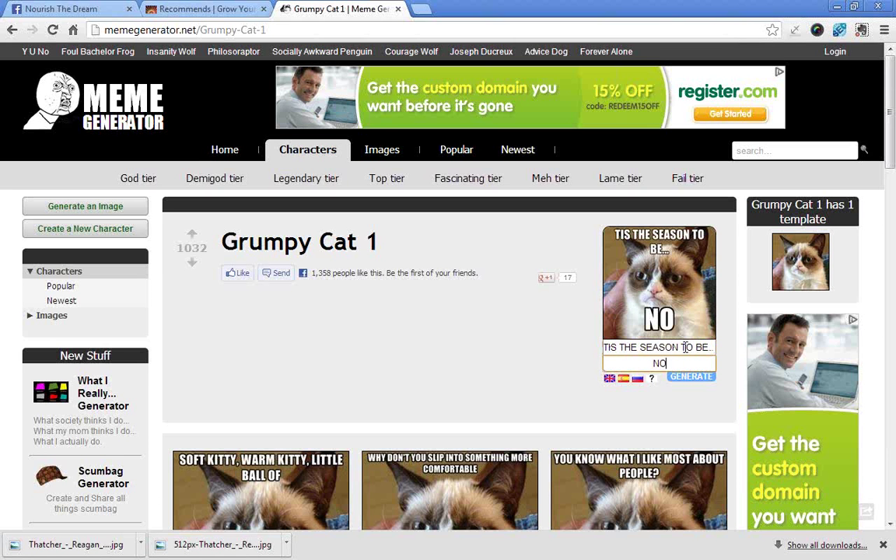
key(BackSpace)
key(BackSpace)
text(GO AWAY!)
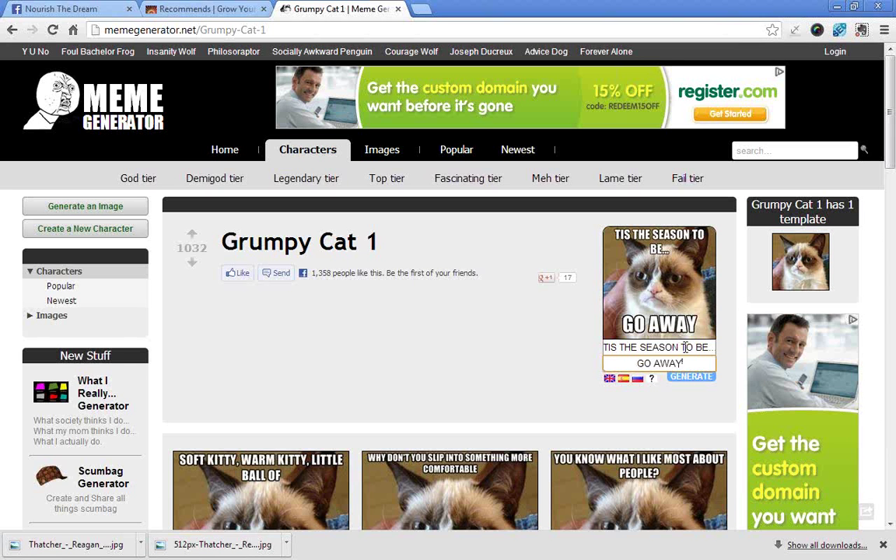
- Replace the Grumpy Cat captions with "MY BAD VISION IS ACCEPTABLE" as the top text and "NOT." as the bottom text
triple_click(684, 346)
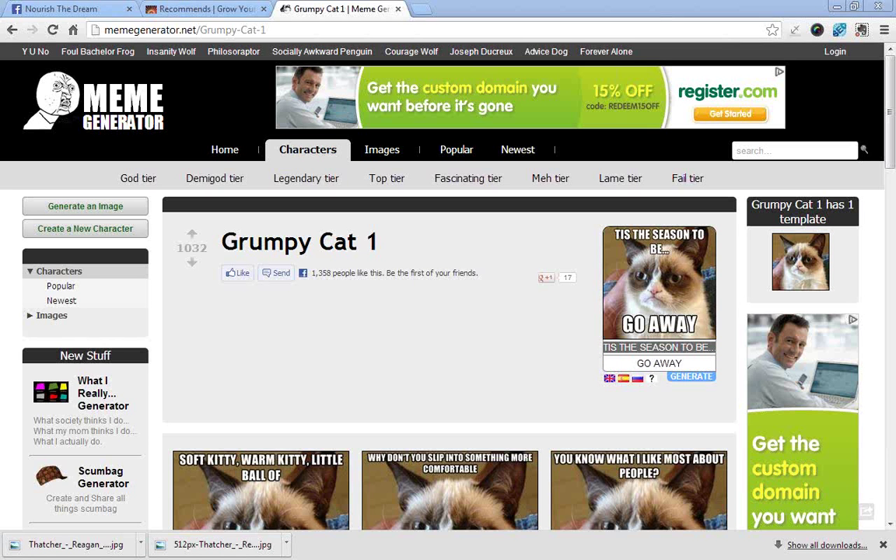
click(642, 349)
key(ctrl+a)
text(MY)
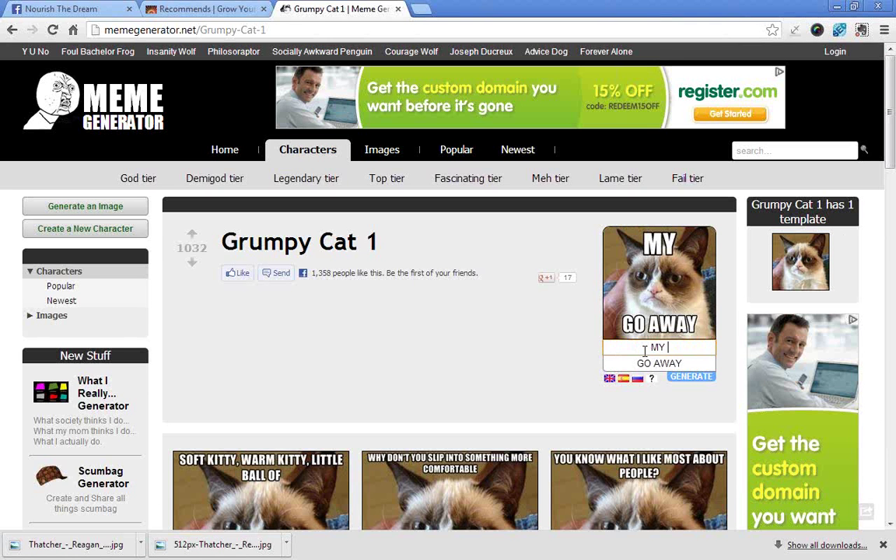
text( BAD VISION)
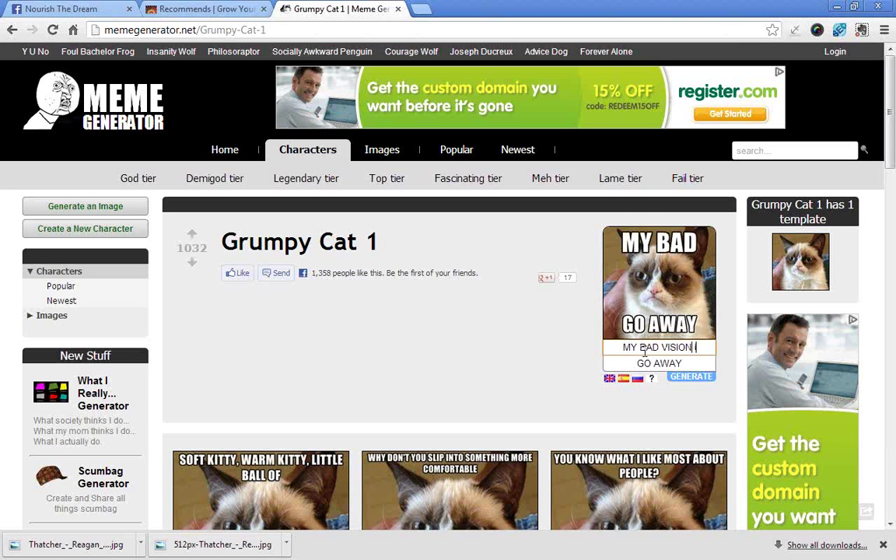
text( IS OK)
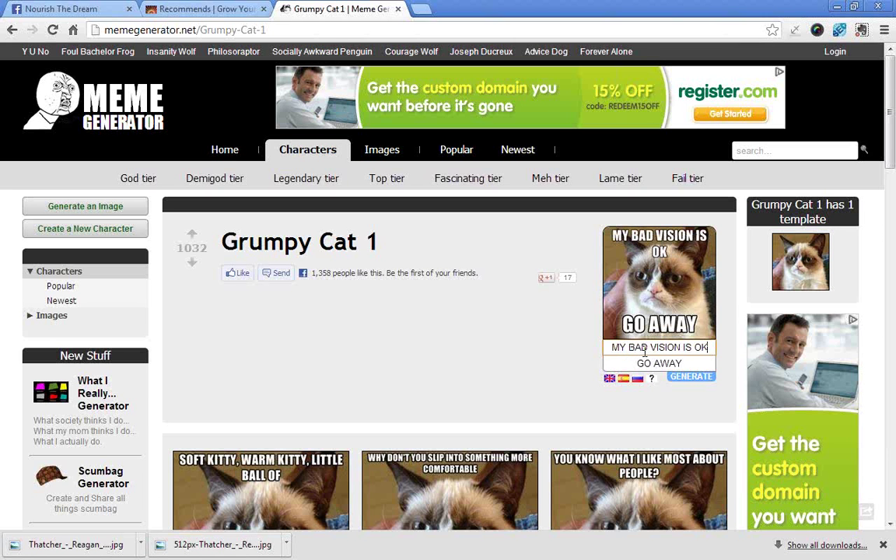
key(BackSpace)
key(BackSpace)
text(ACCEPTABLE)
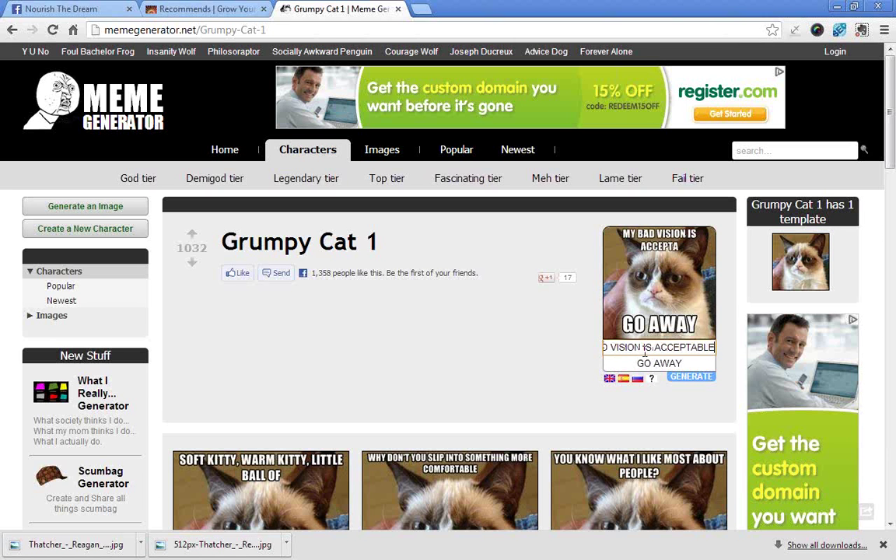
key(Tab)
text(NOT.)
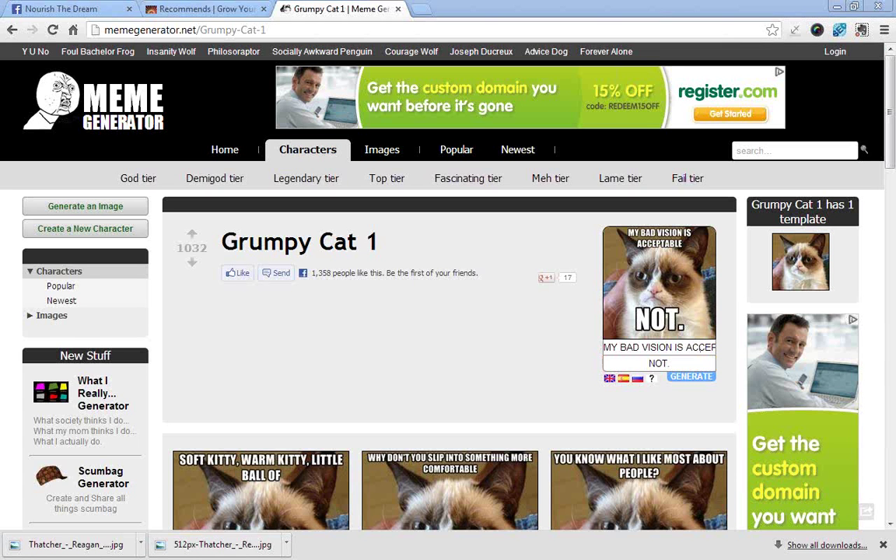
- Clear the top caption of the Grumpy Cat image
triple_click(670, 348)
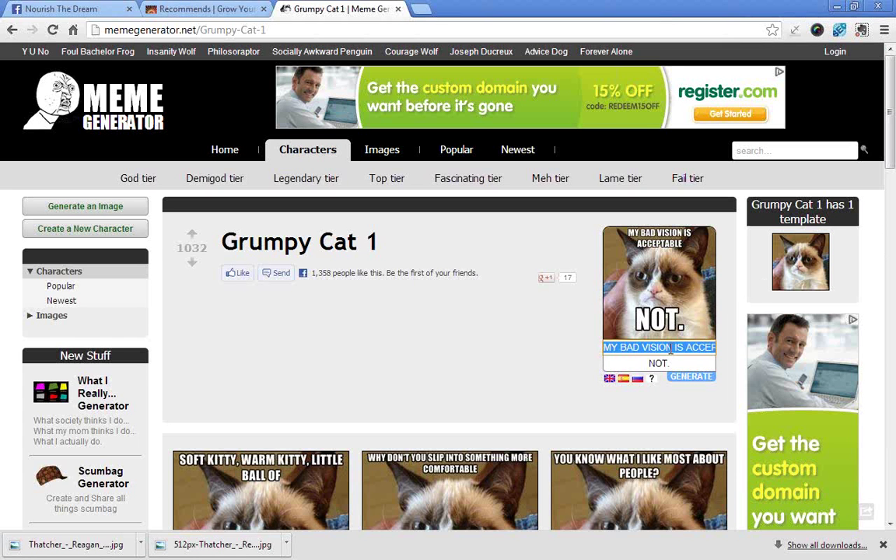
text(K)
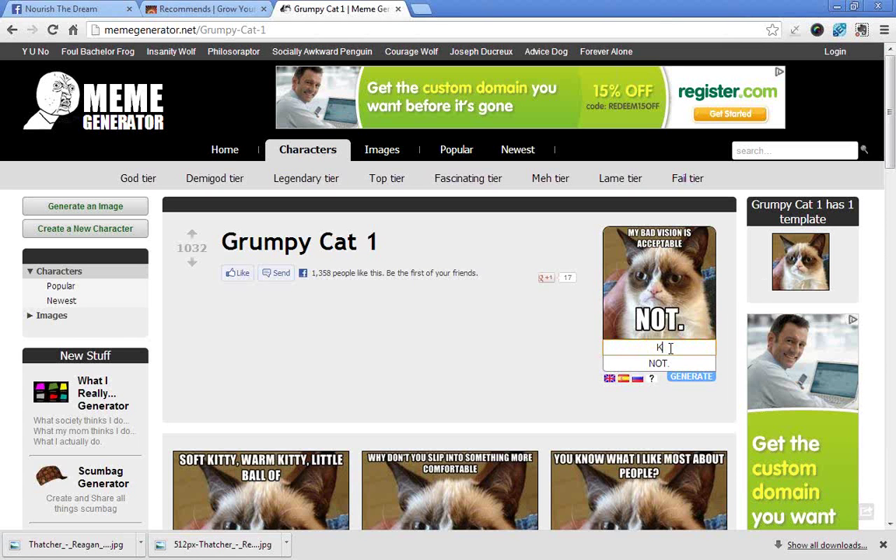
text(PIS)
key(BackSpace)
key(BackSpace)
key(BackSpace)
key(BackSpace)
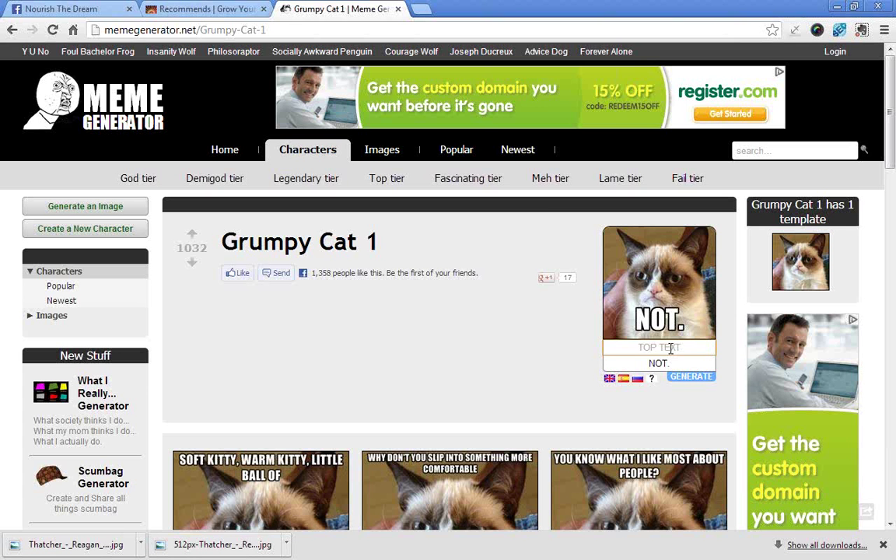
- Look through the most popular Grumpy Cat images for caption examples and expand the site's Images browsing options
click(545, 277)
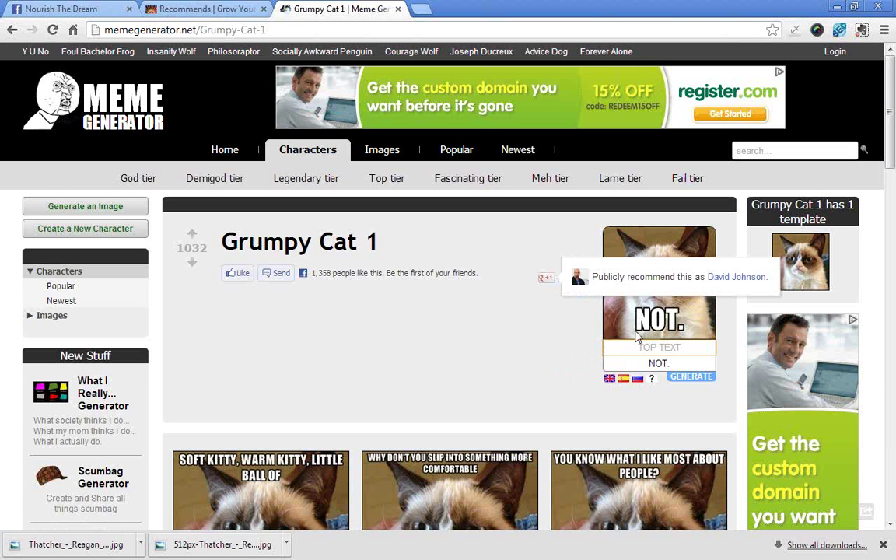
scroll(507, 354, down, 3)
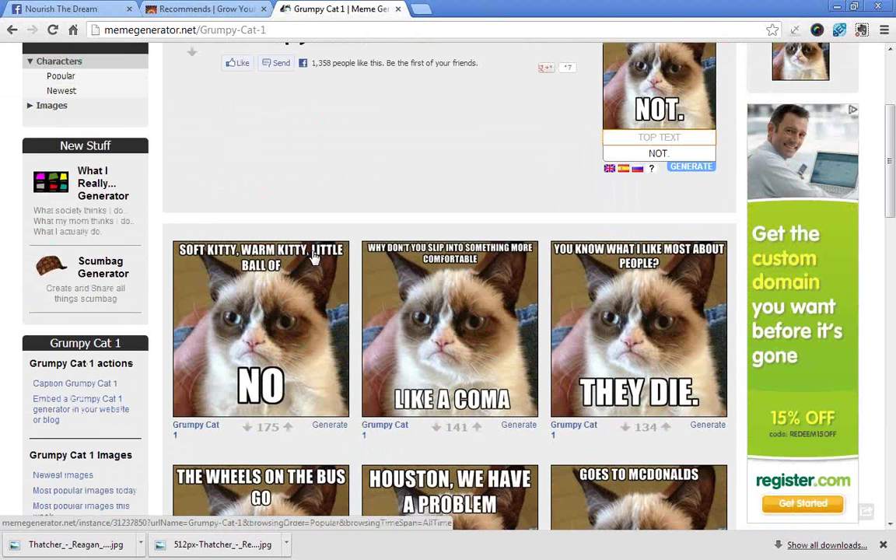
scroll(276, 367, down, 3)
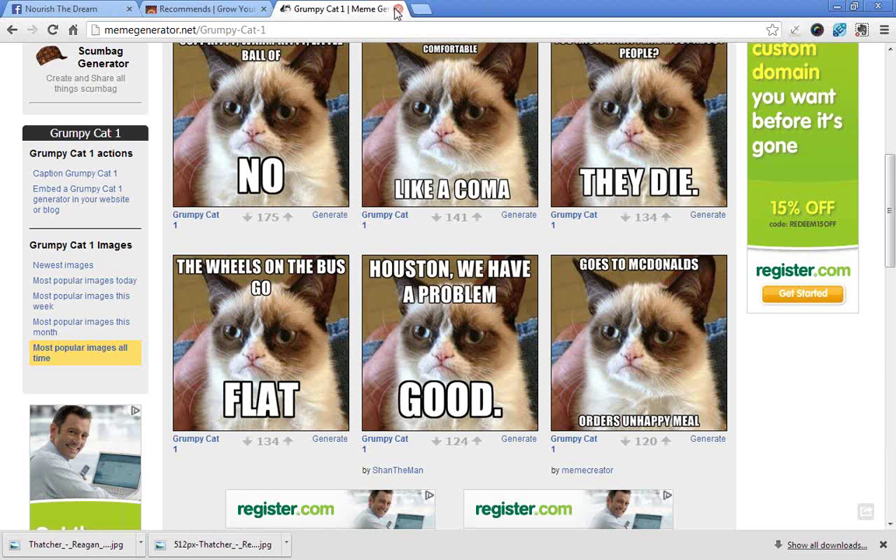
scroll(360, 260, up, 3)
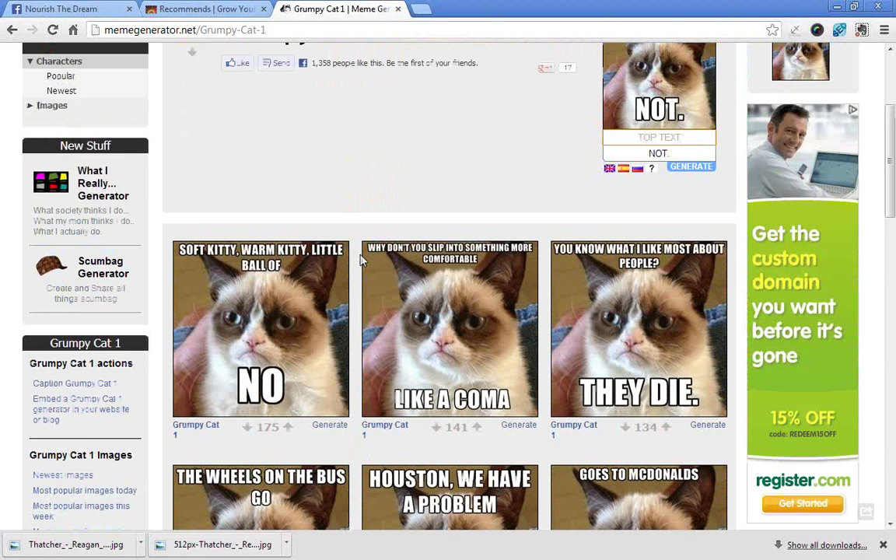
scroll(360, 261, up, 3)
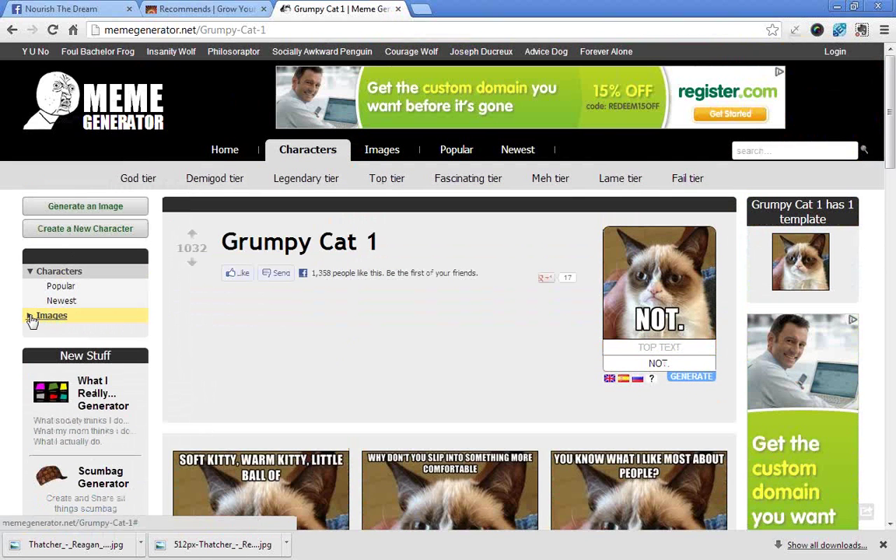
click(31, 316)
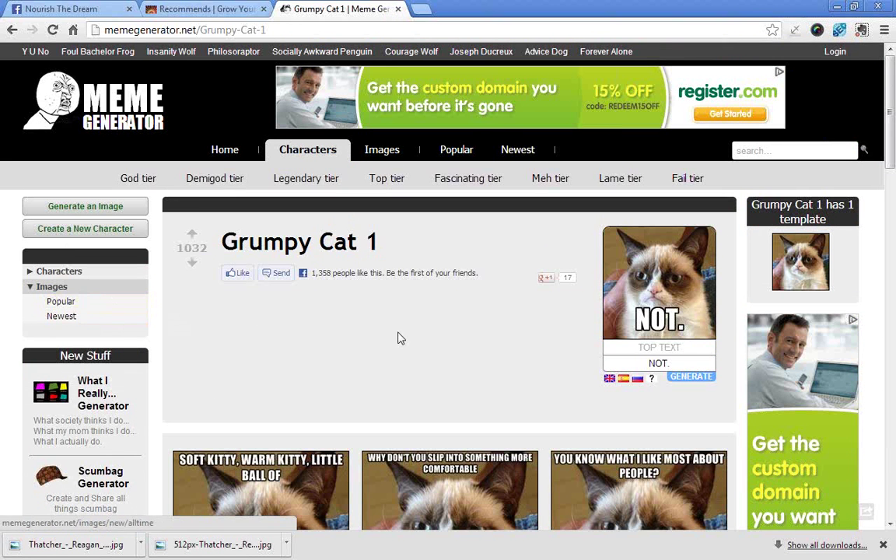
- Caption the Grumpy Cat image with "NEW IDEAS?" as the top text and "NO." as the bottom text
click(687, 344)
text(N)
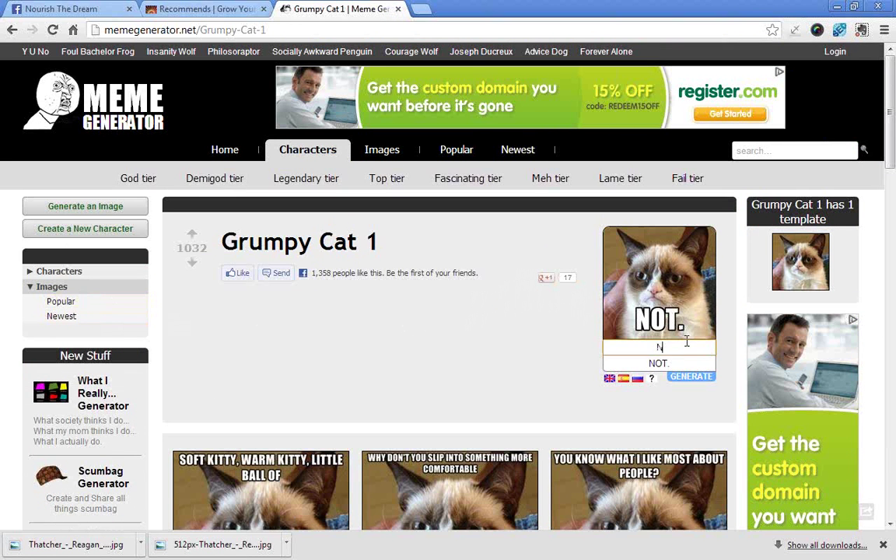
text(EW IDEAS?)
key(Tab)
text(NO)
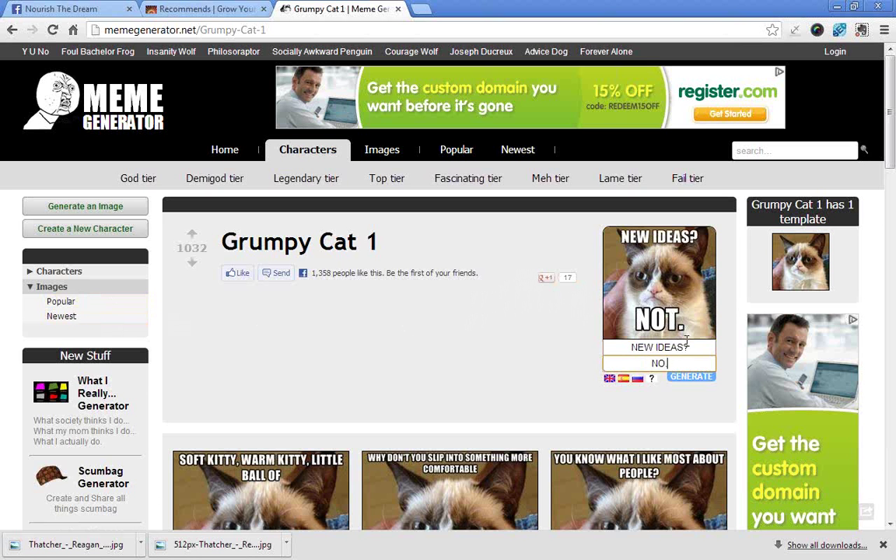
text(.)
- Look through the newest images on the meme site for caption ideas
click(61, 316)
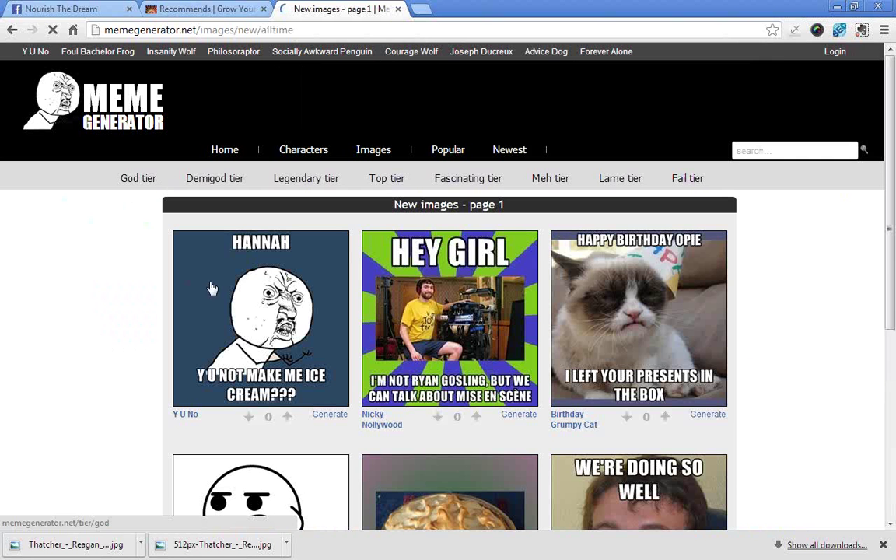
scroll(717, 377, down, 1)
scroll(591, 327, down, 6)
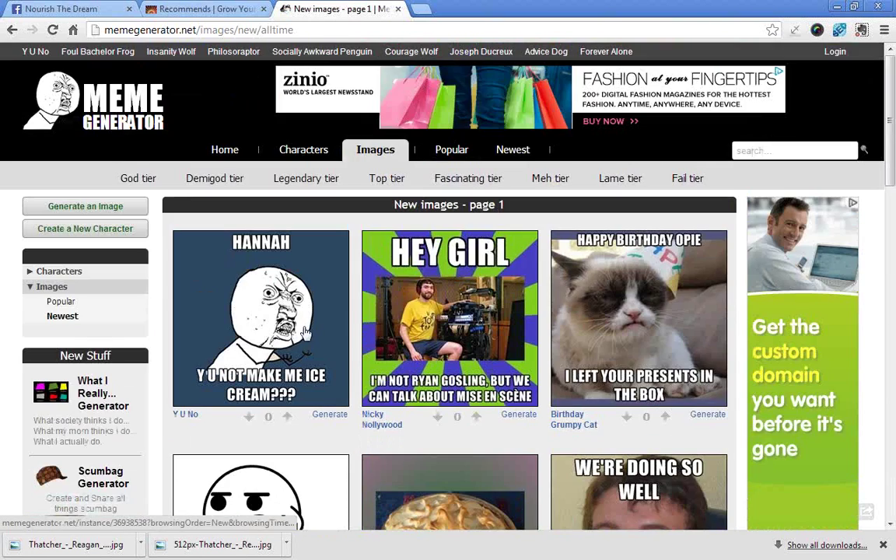
- Look through the images that are popular today, down to the end of the first page
click(61, 301)
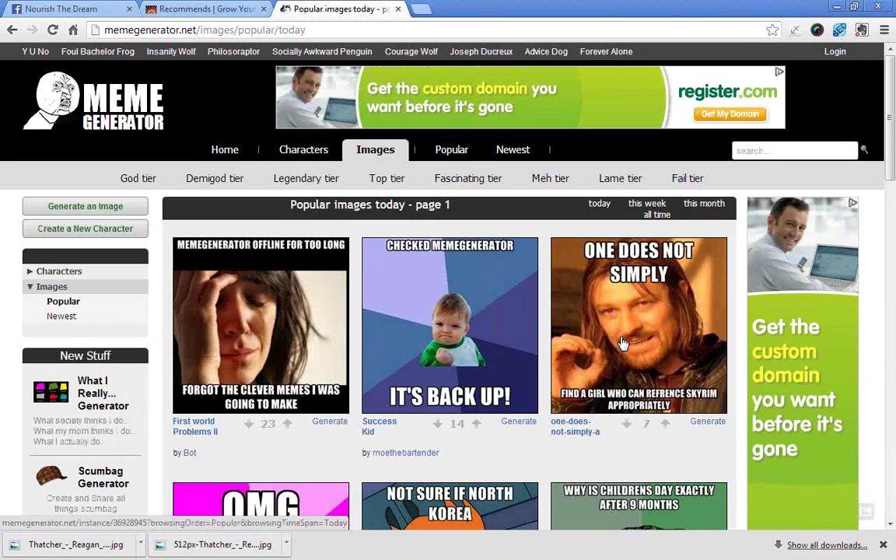
scroll(624, 343, down, 4)
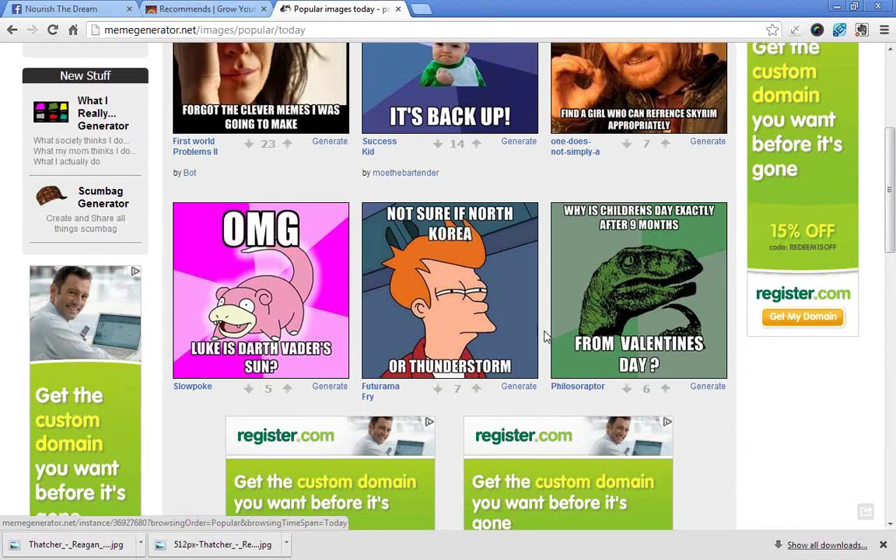
scroll(545, 336, down, 4)
scroll(545, 311, up, 4)
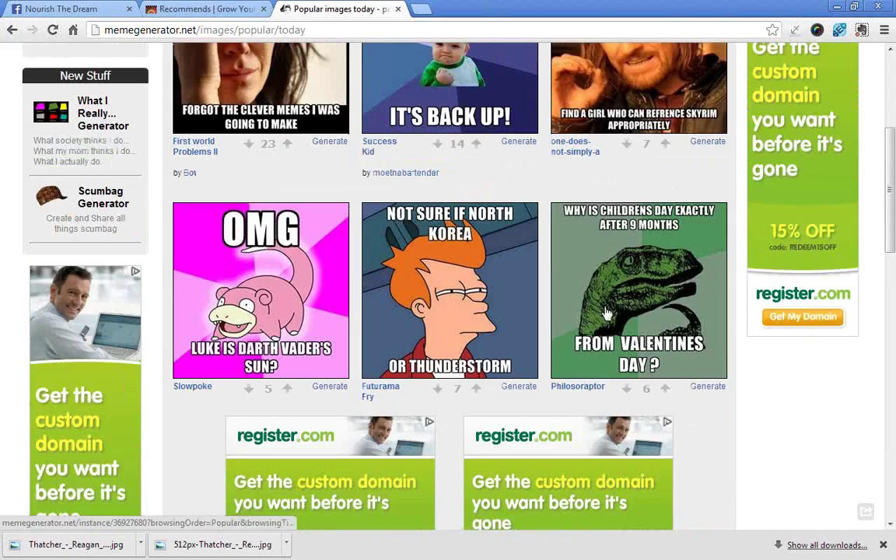
scroll(545, 290, down, 5)
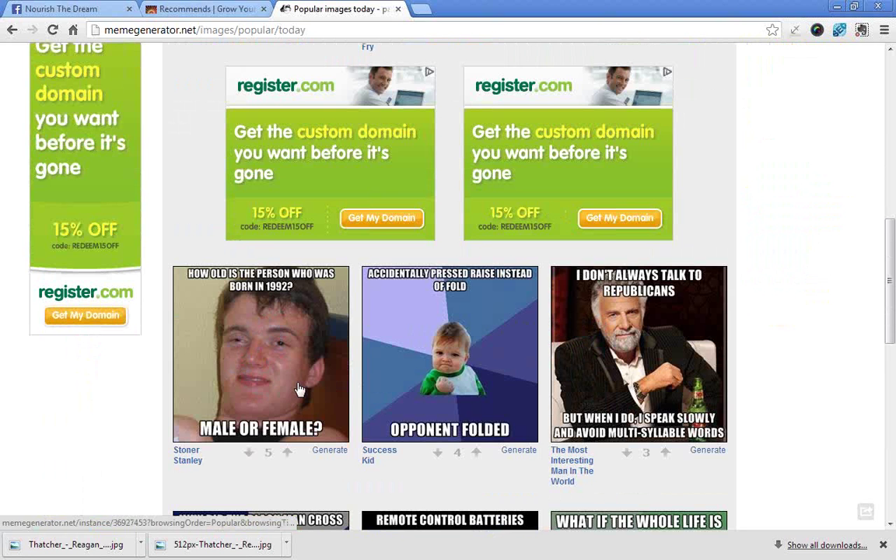
scroll(544, 410, down, 6)
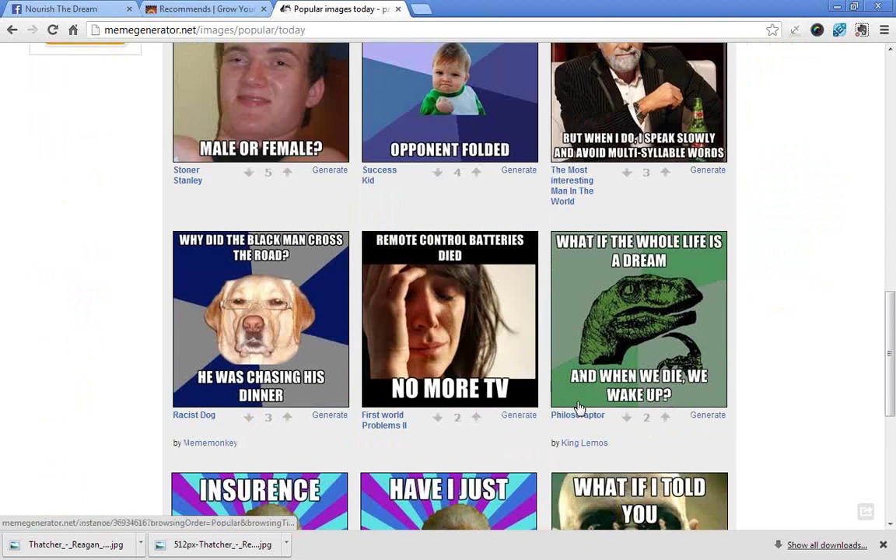
scroll(543, 401, down, 1)
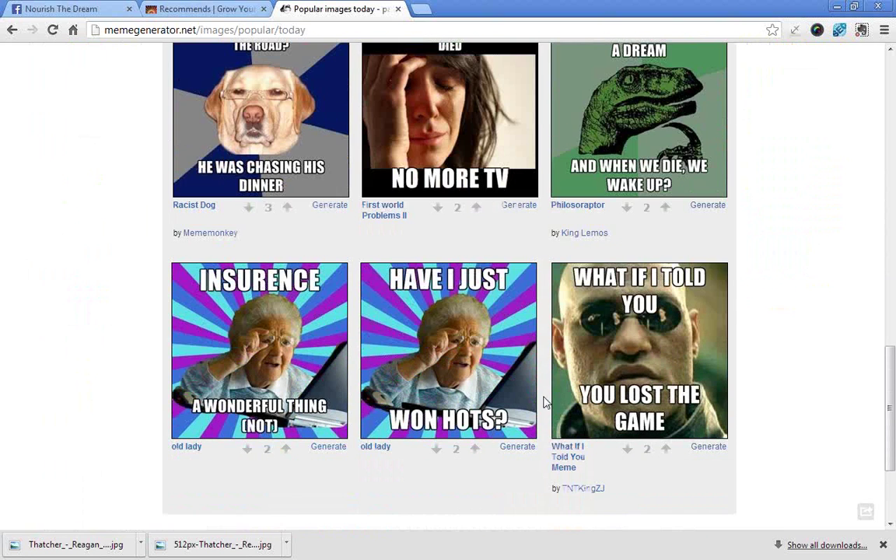
- Open the What If I Told You meme and recaption it with "WHAT IF TOLD YOU" above and "YOU READ THAT WRONG" below
click(663, 338)
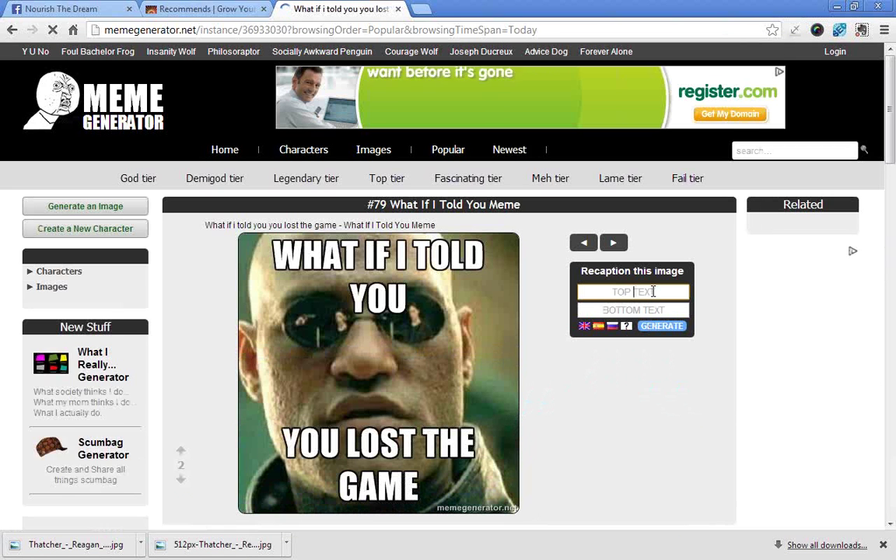
click(655, 291)
text(WHAT IF I)
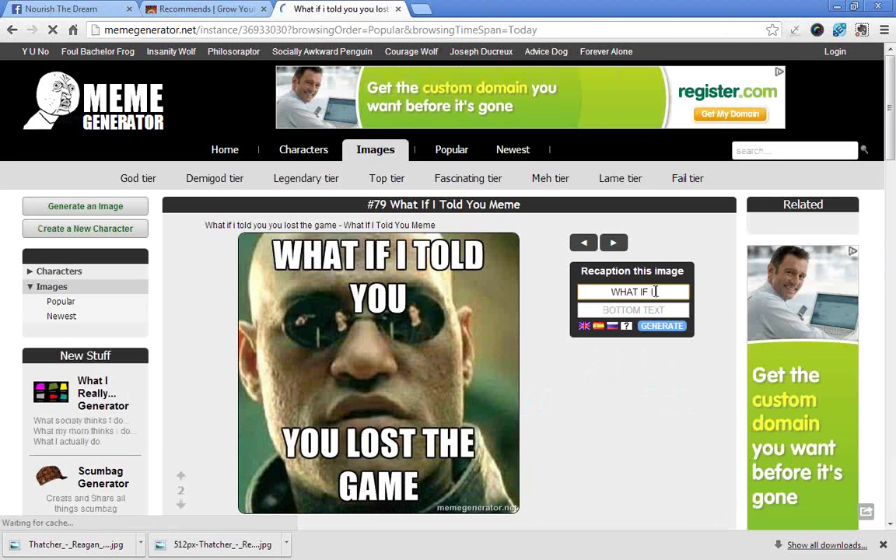
key(BackSpace)
text(TOLD YOU)
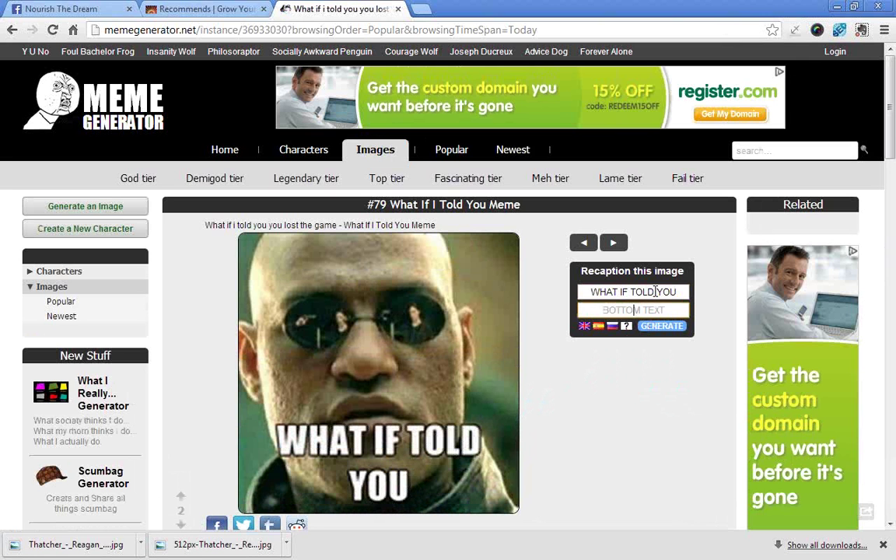
text(YOU READ THAT WRONG)
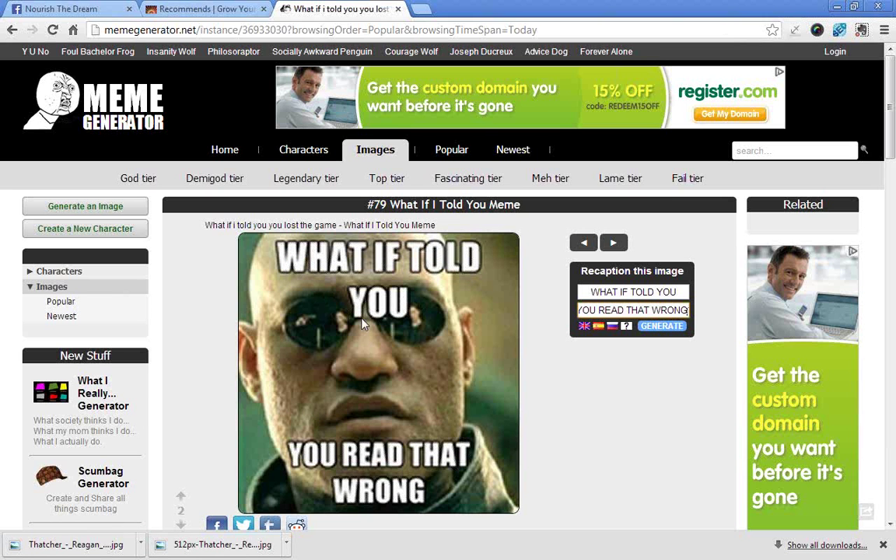
click(652, 307)
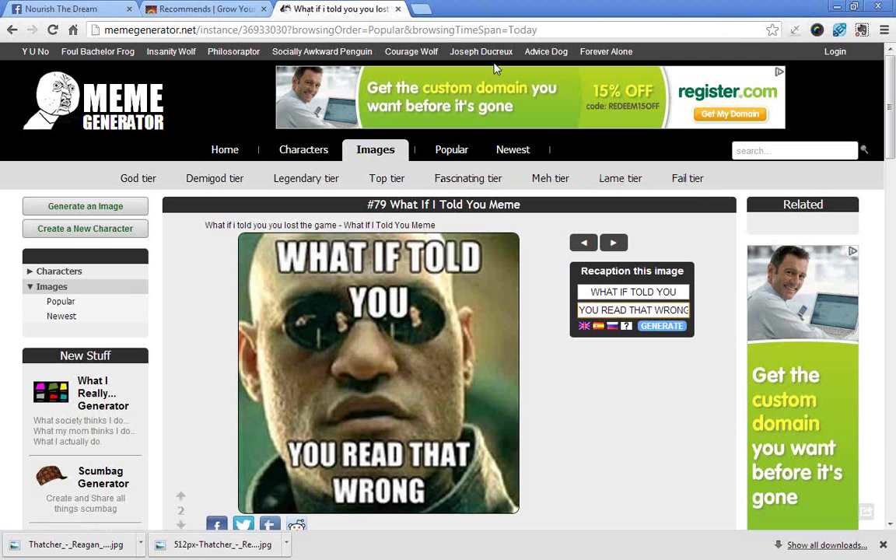
- Close the meme generator page and minimize the browser to bring back the Benjamin Franklin quote graphic in Windows Photo Viewer
click(398, 9)
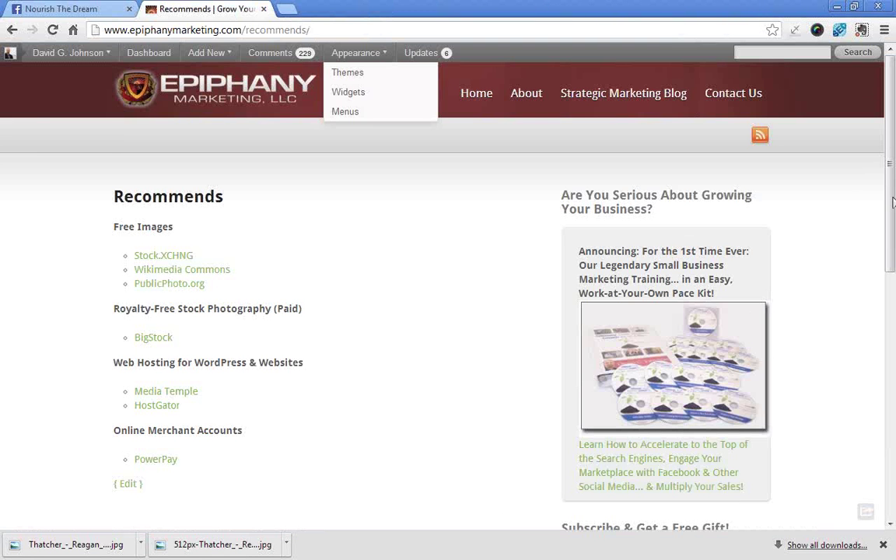
click(837, 7)
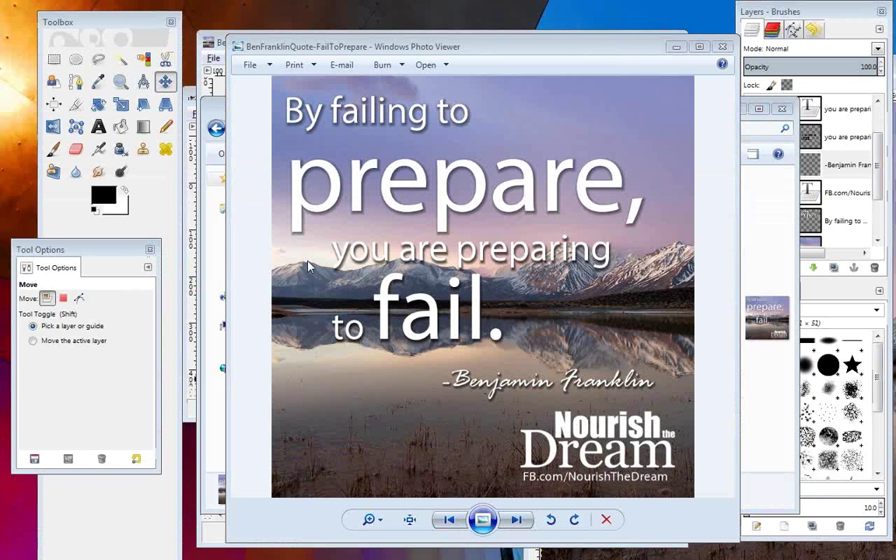